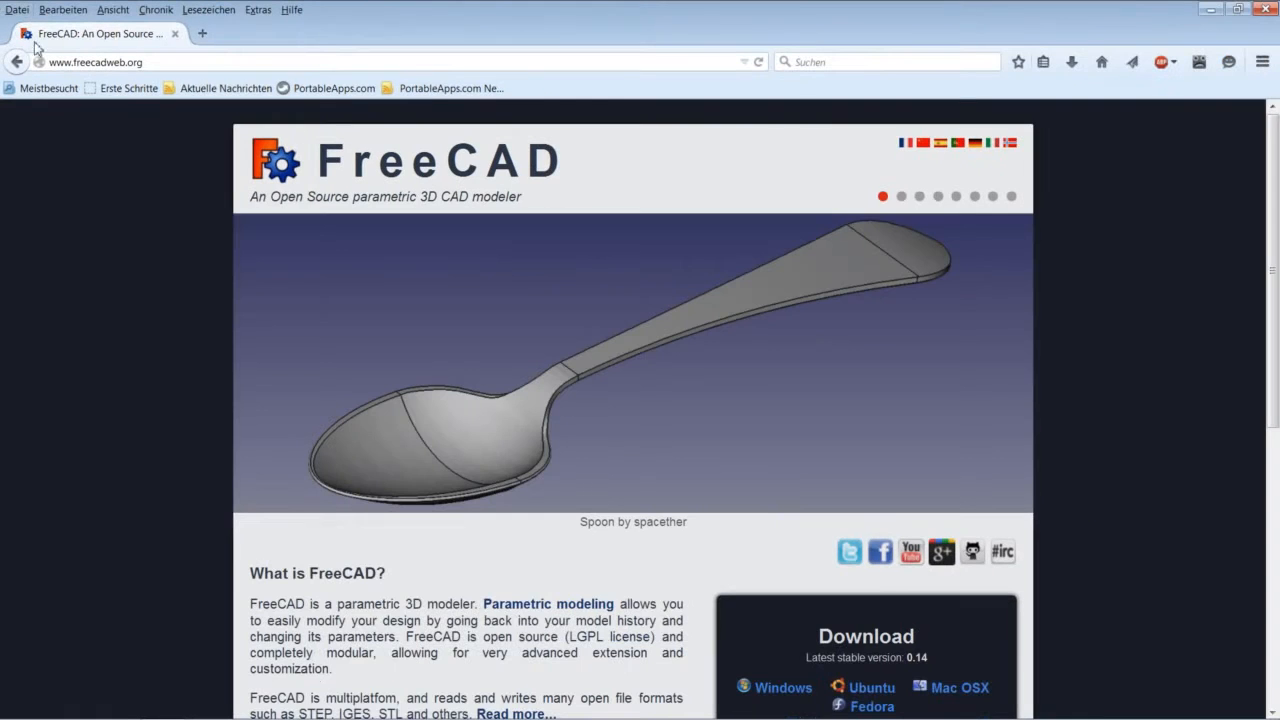
- Look through the FreeCAD homepage's project description and download section
scroll(975, 378, down, 3)
scroll(969, 380, down, 2)
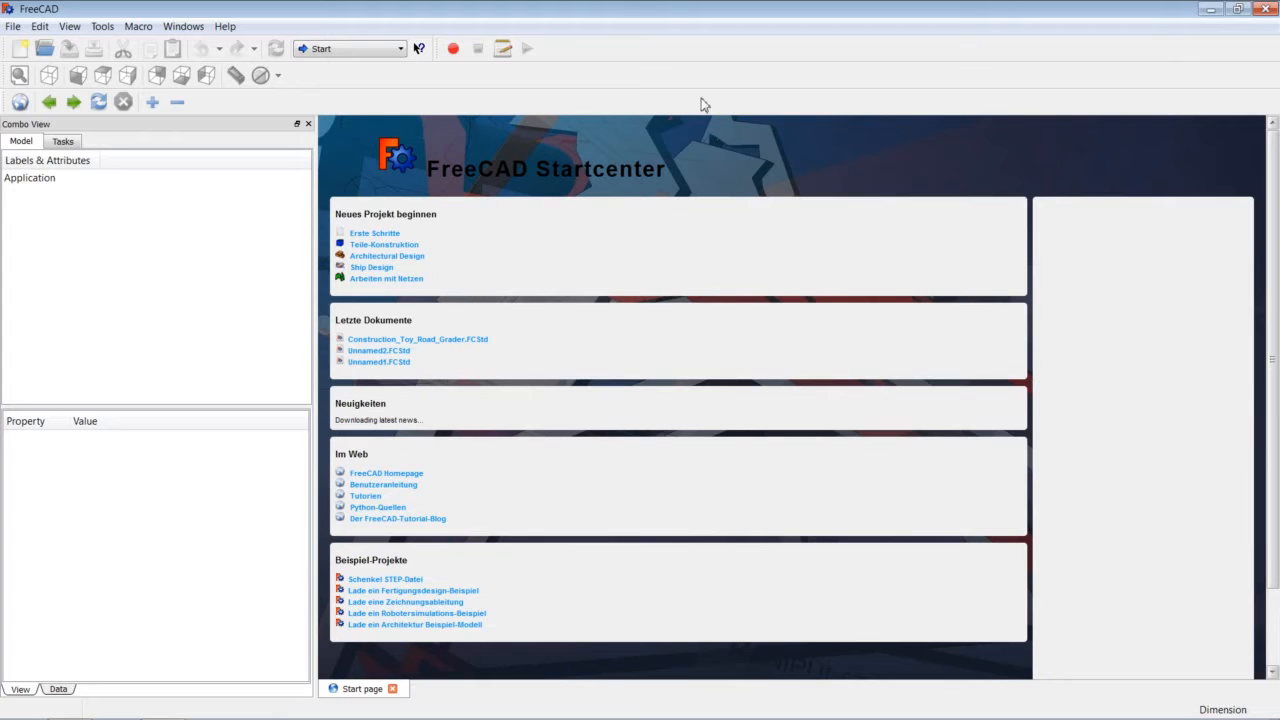
- Switch to FreeCAD and check its version and build information
click(222, 27)
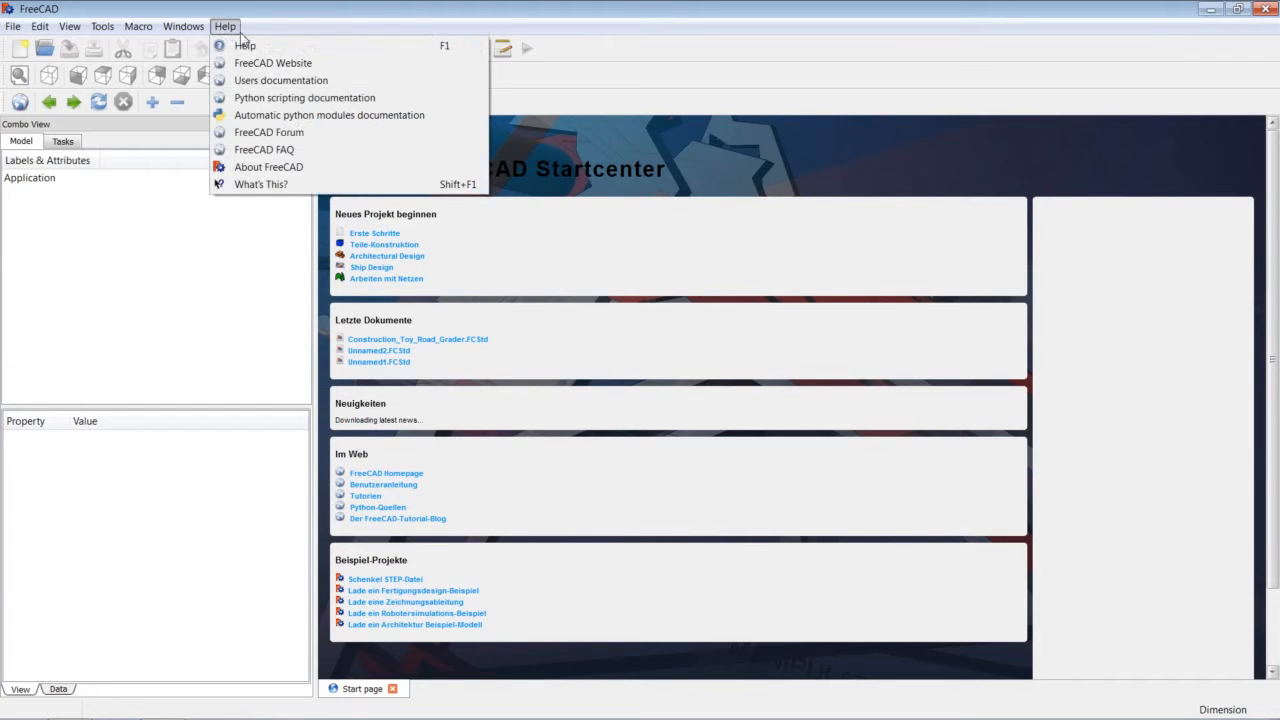
click(262, 166)
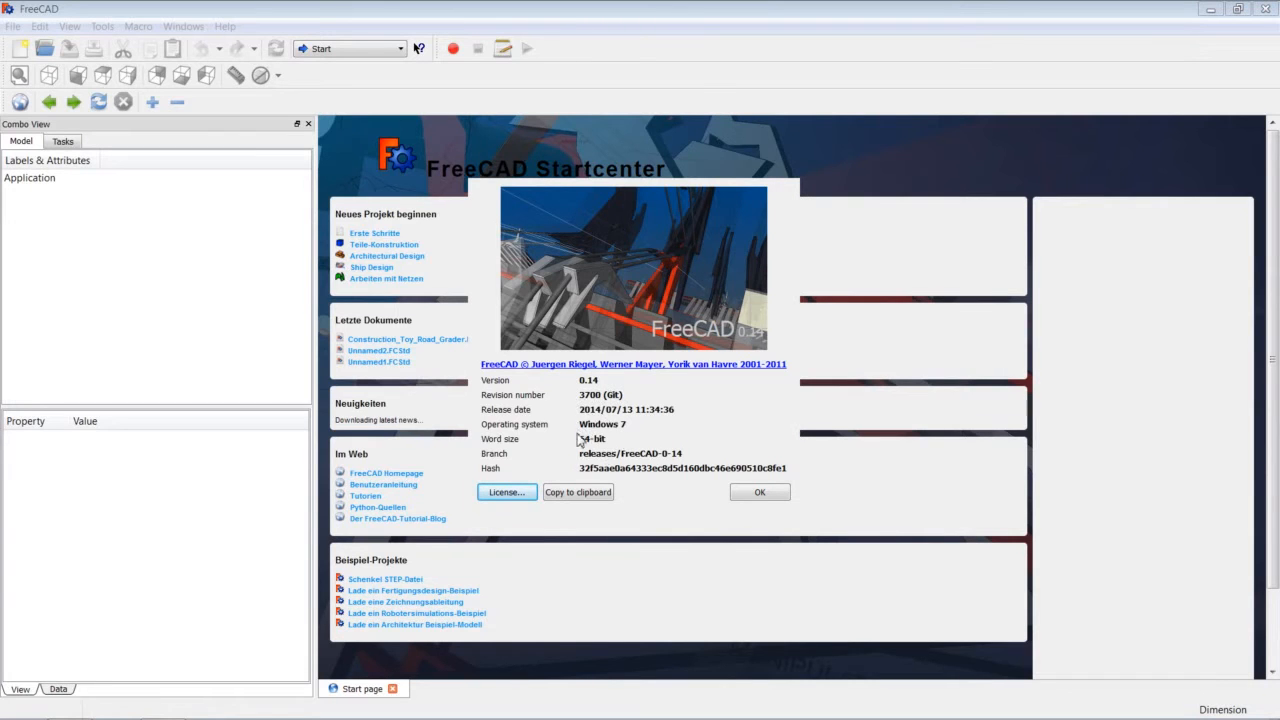
click(760, 495)
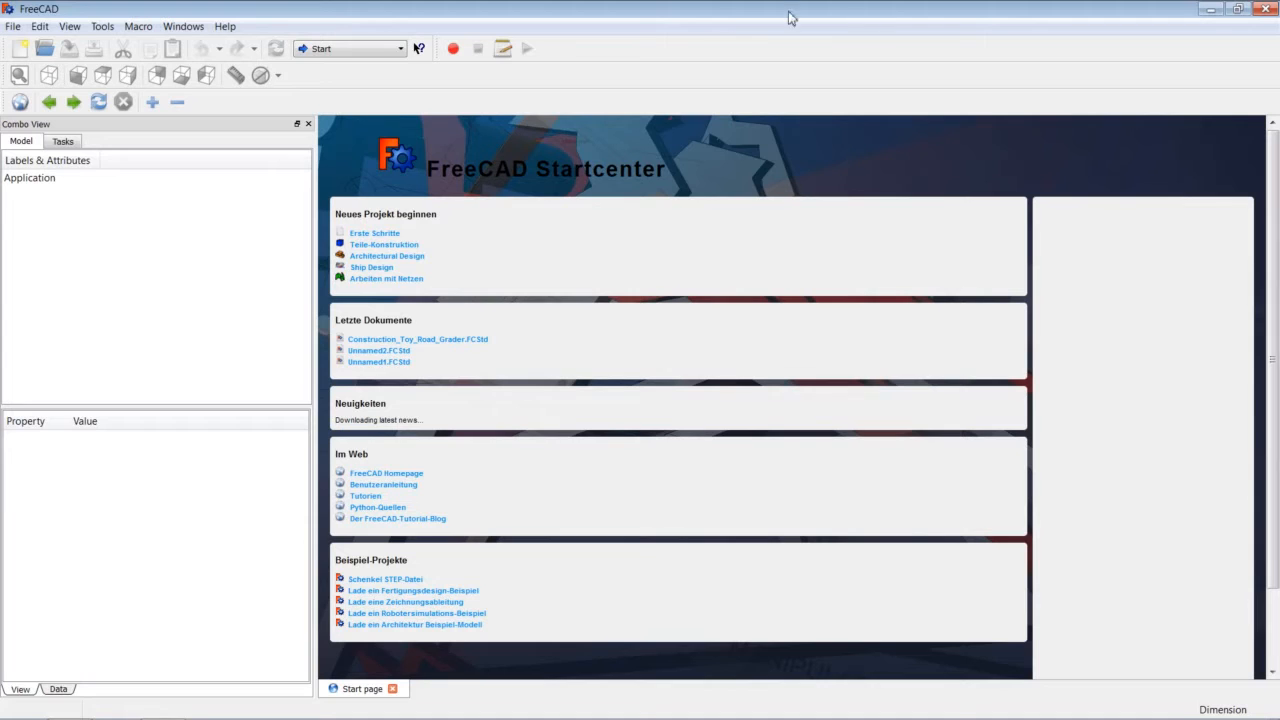
click(390, 50)
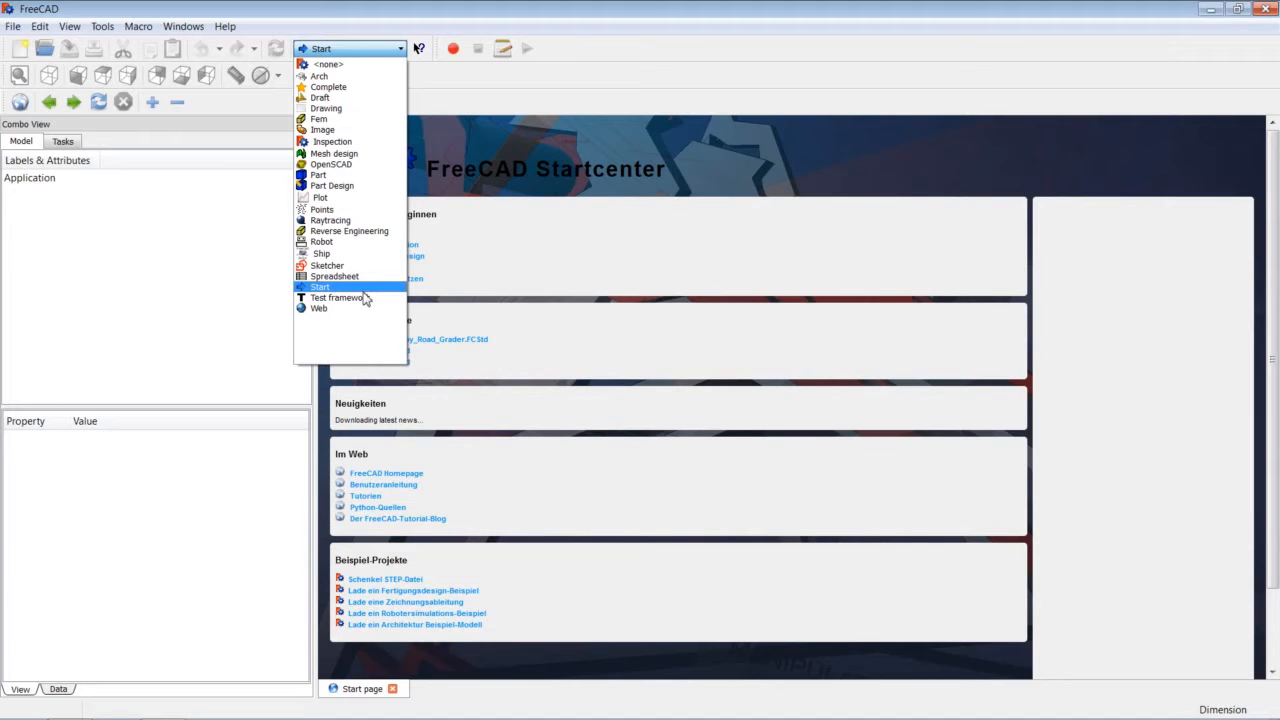
click(463, 92)
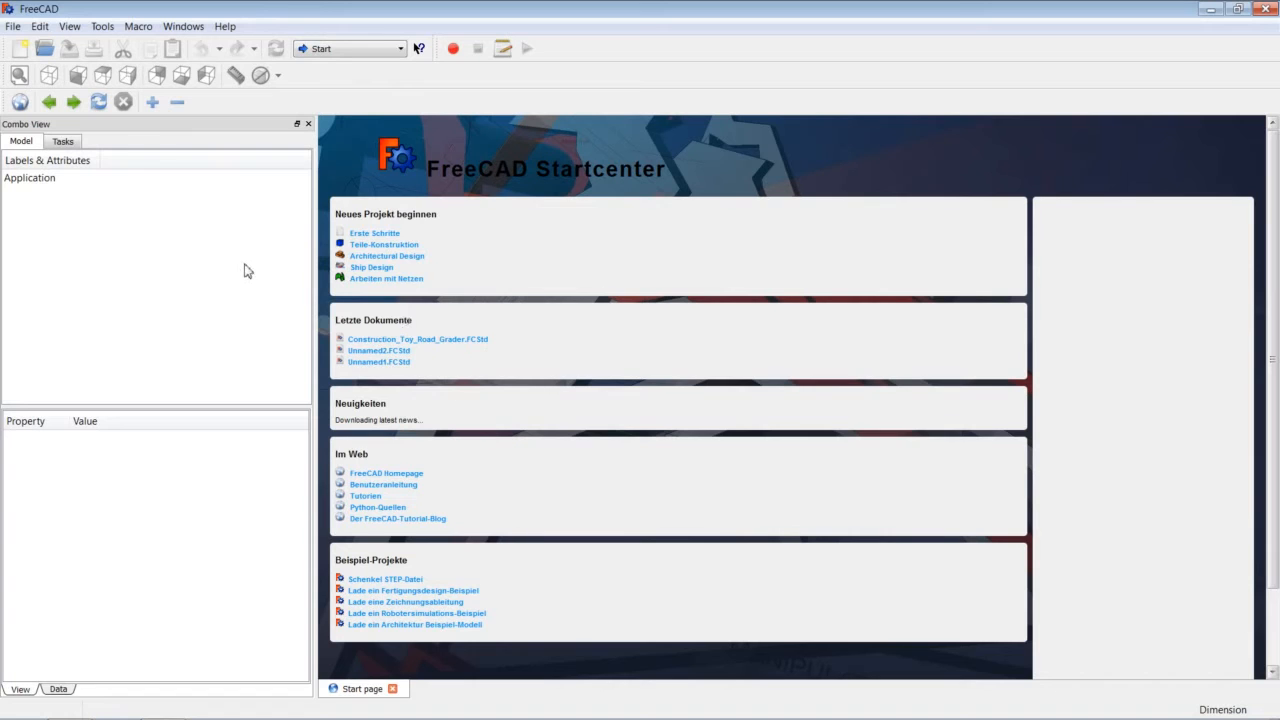
click(69, 27)
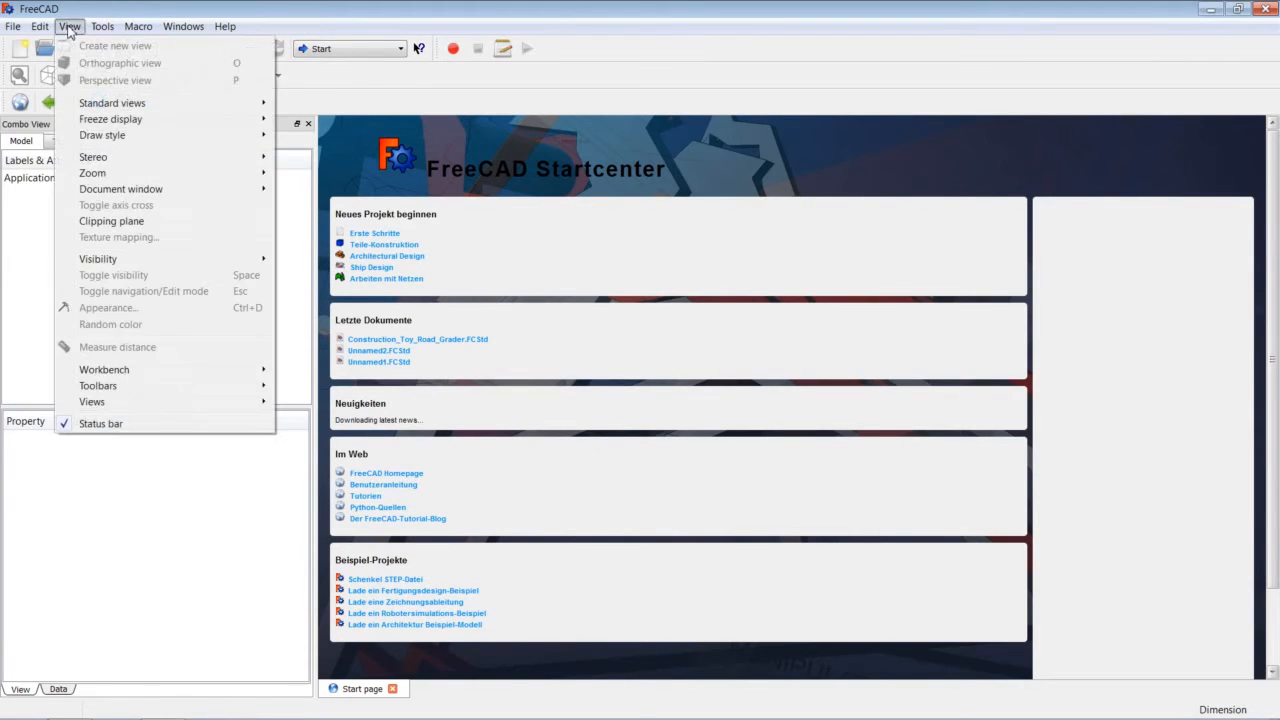
mouse_move(168, 405)
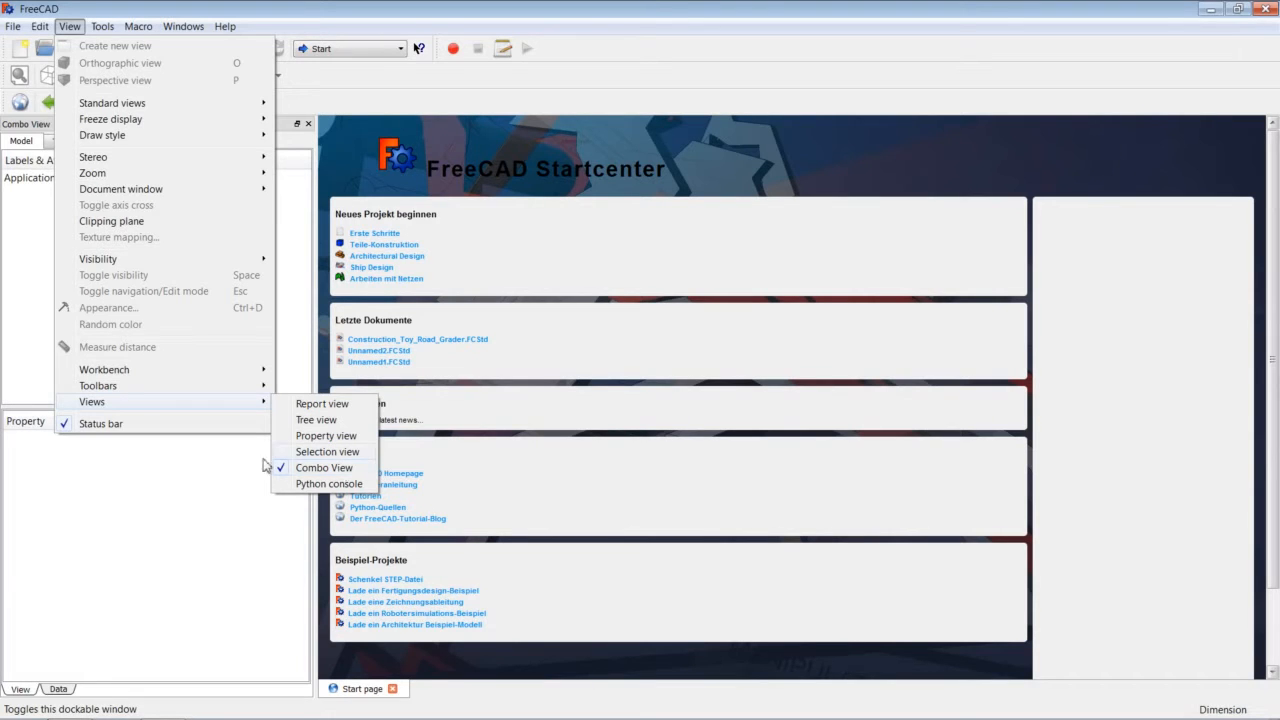
click(203, 476)
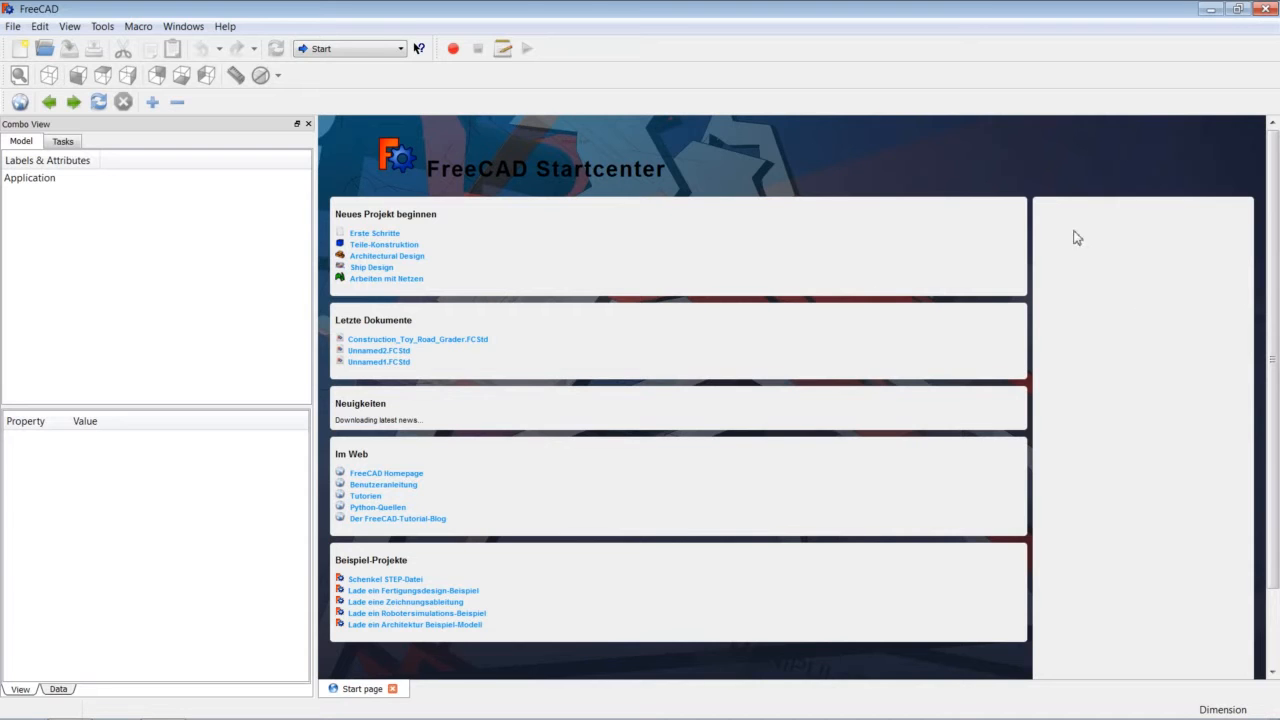
- Review the General and Display 3D view settings in the preferences and accept them
click(40, 26)
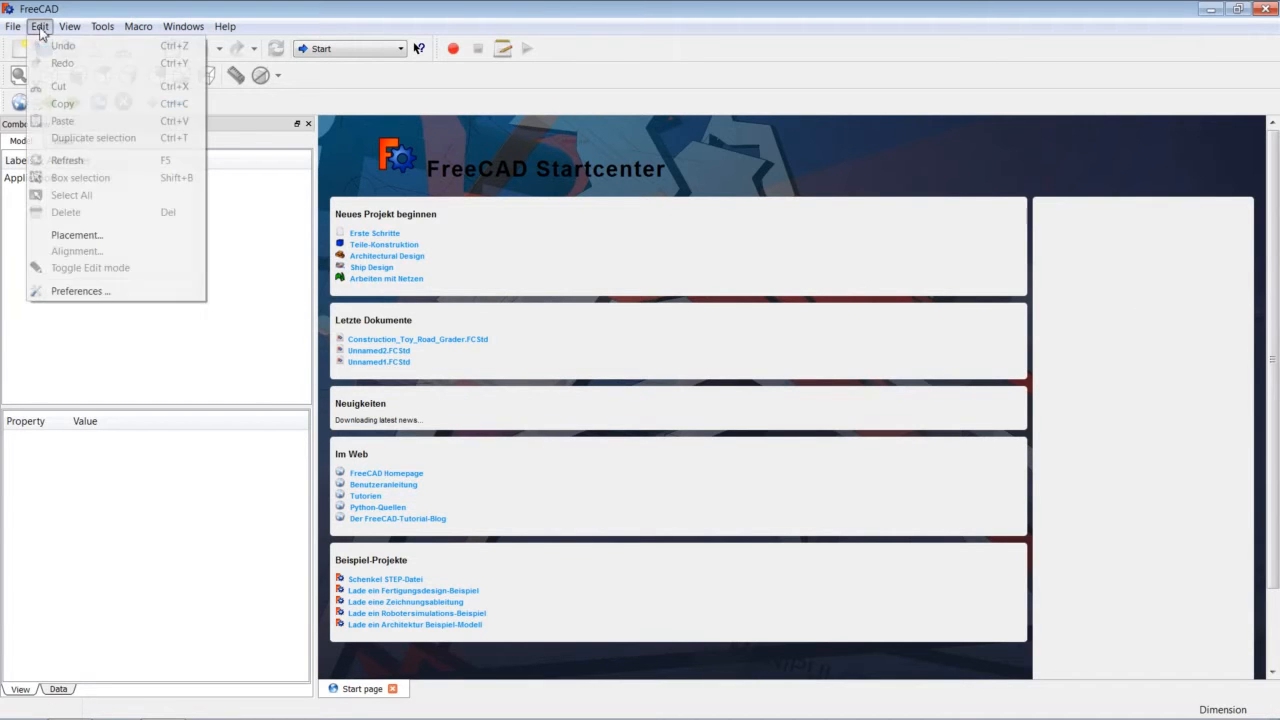
click(114, 297)
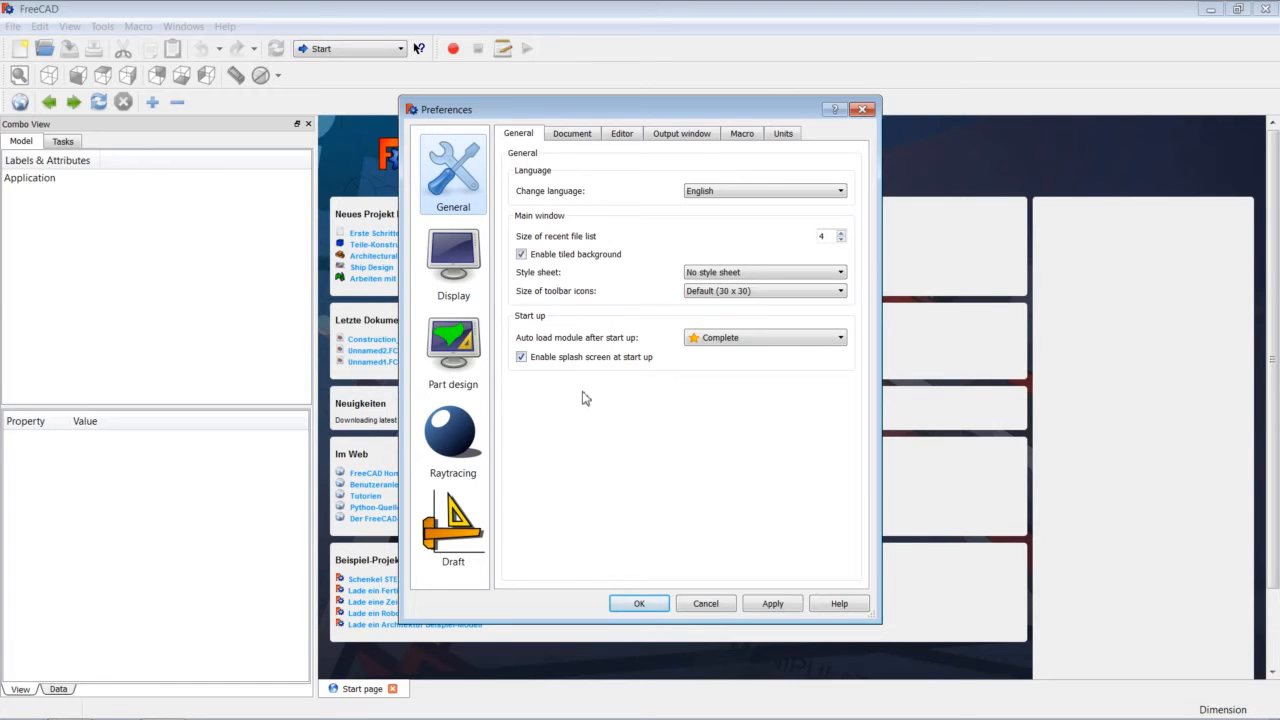
click(465, 277)
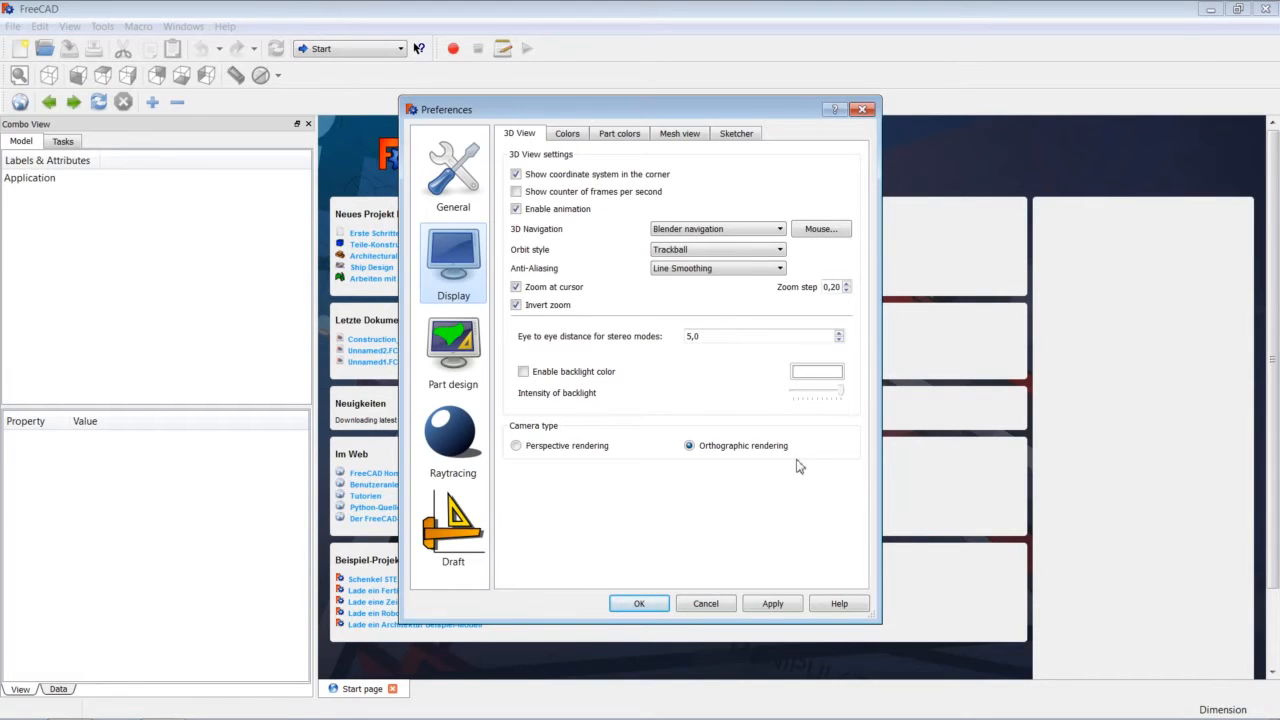
click(645, 605)
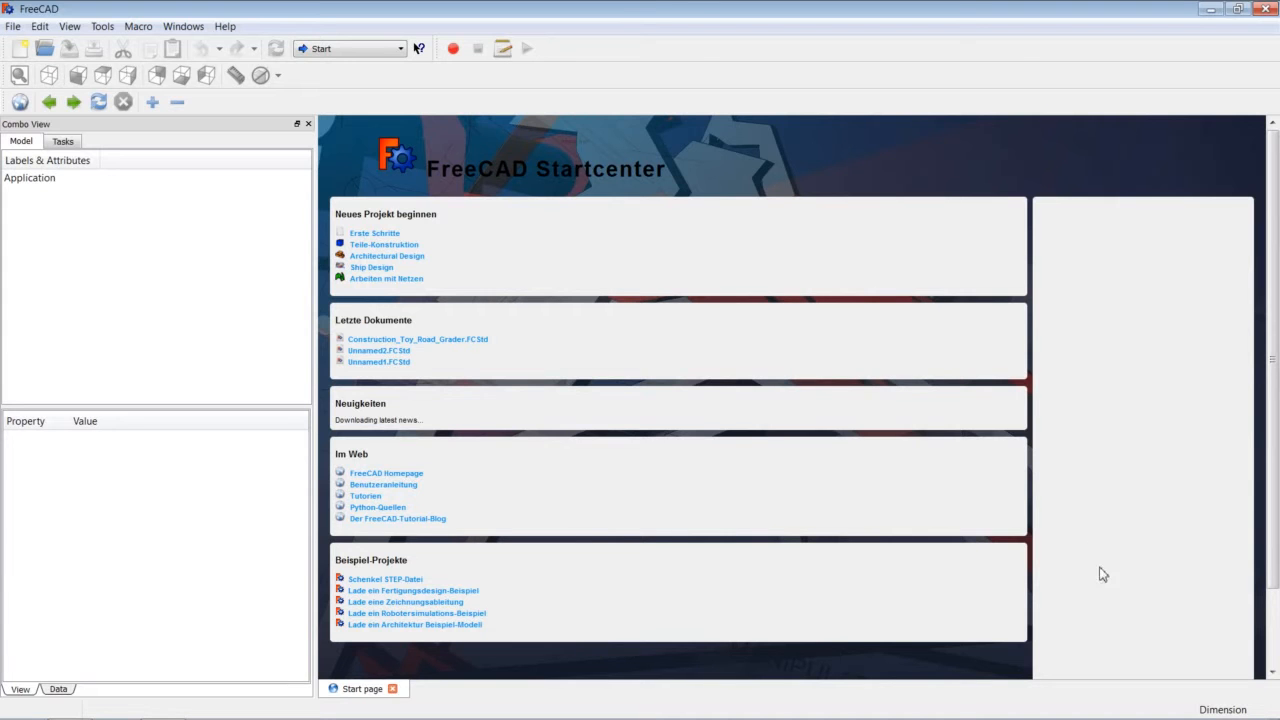
- Replace the start page with a new empty document and switch to the Part workbench
click(393, 689)
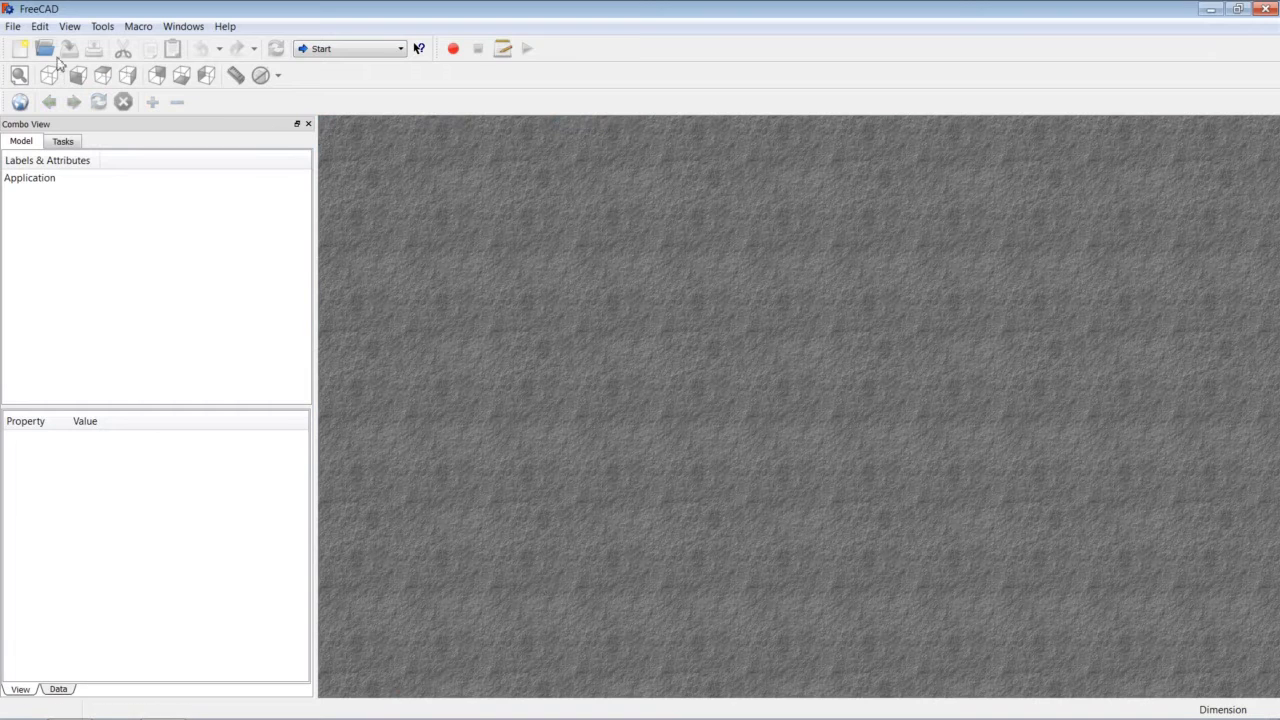
click(20, 50)
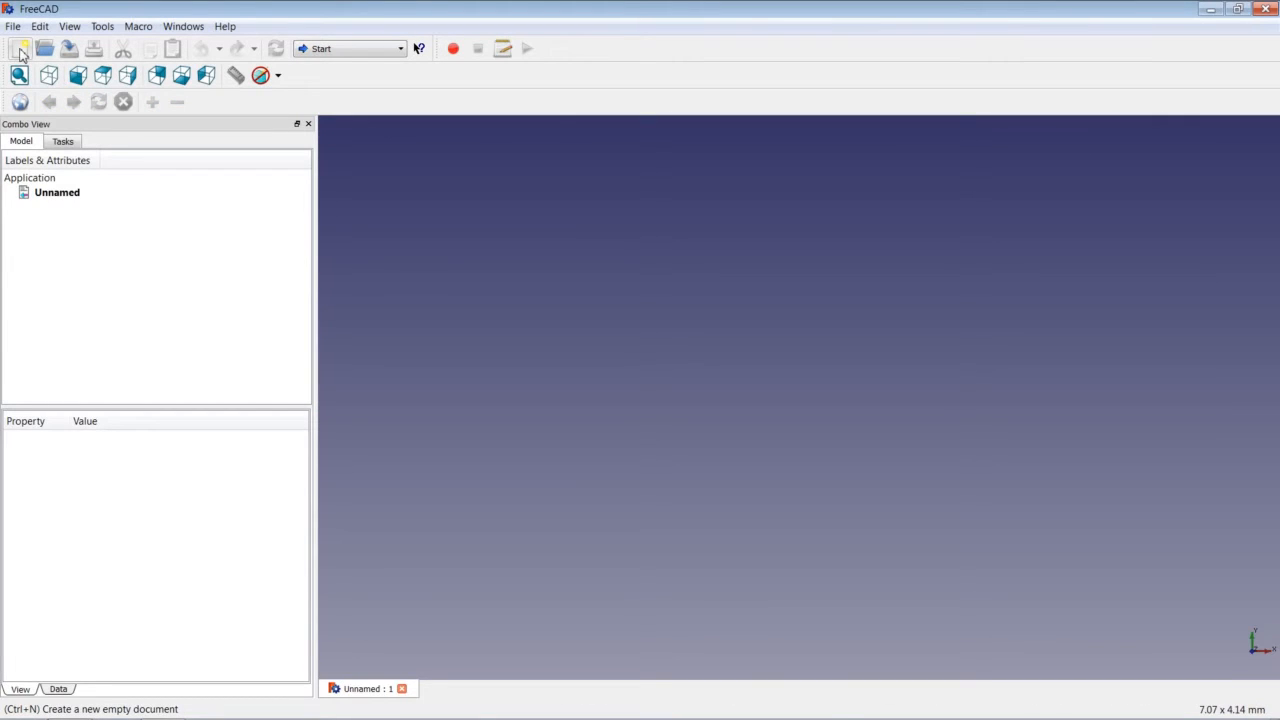
click(349, 48)
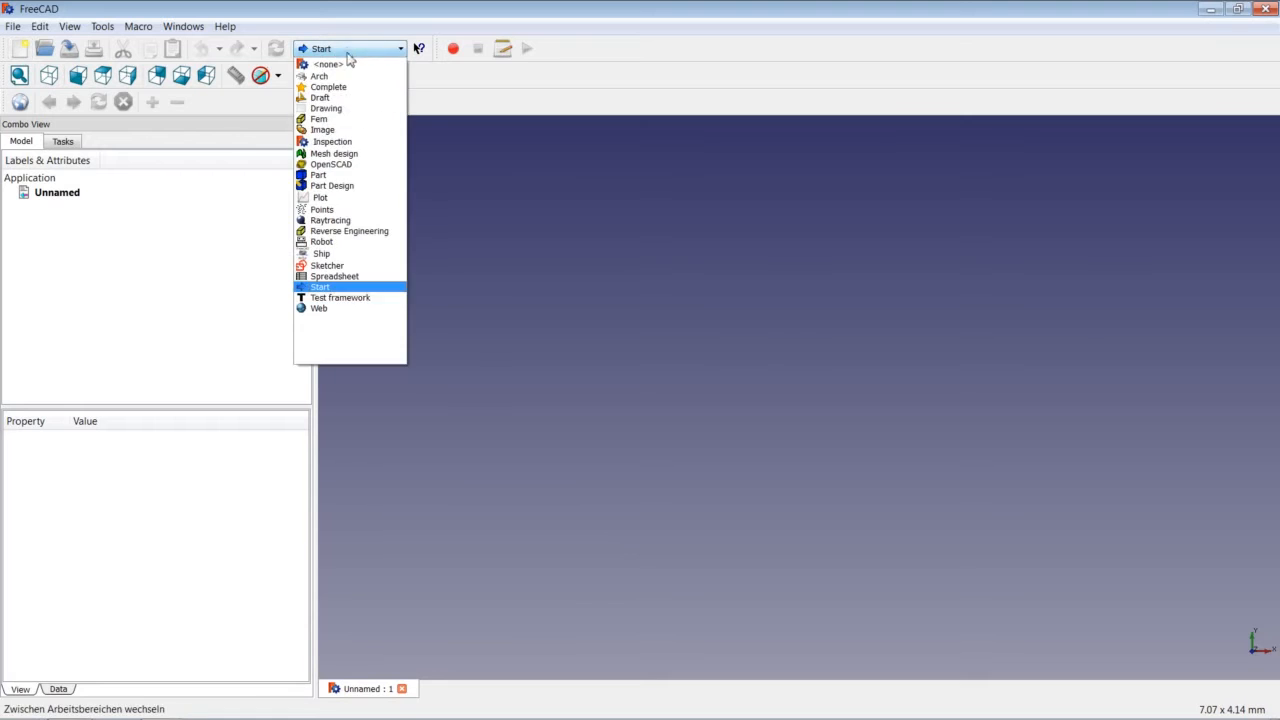
click(328, 174)
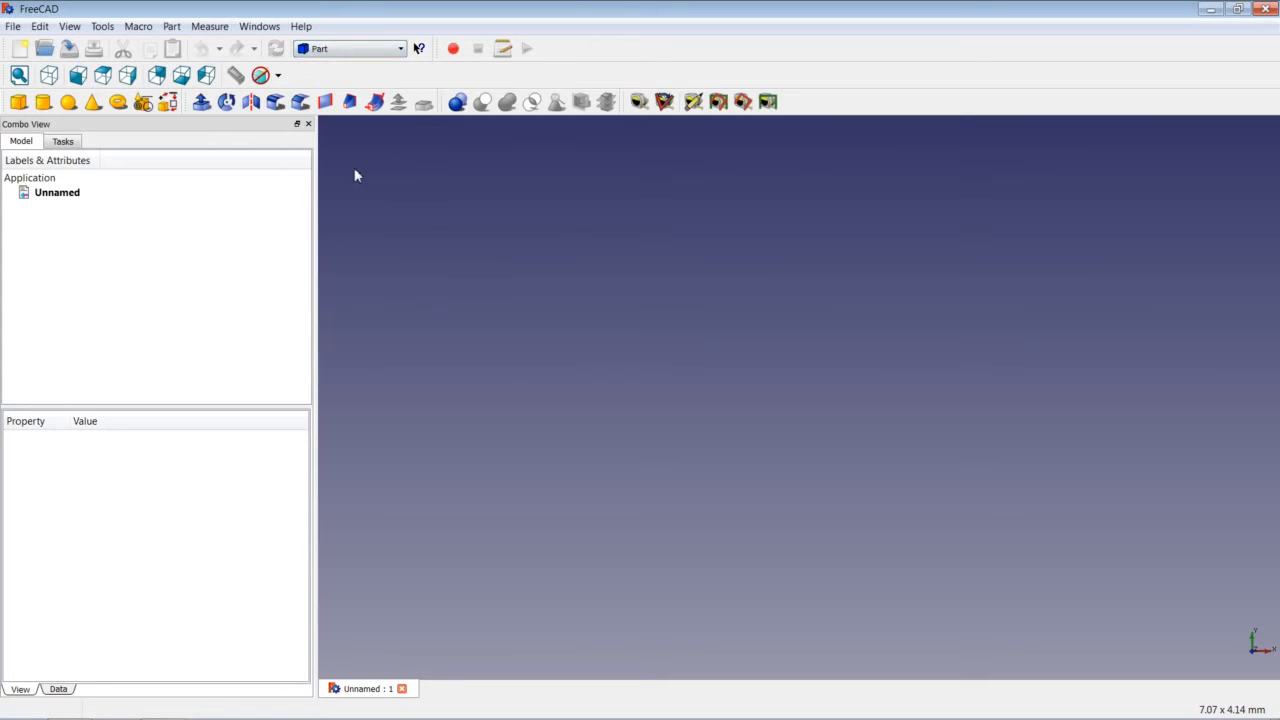
- Add a default cube and a default cylinder, and show them in axonometric view
click(20, 103)
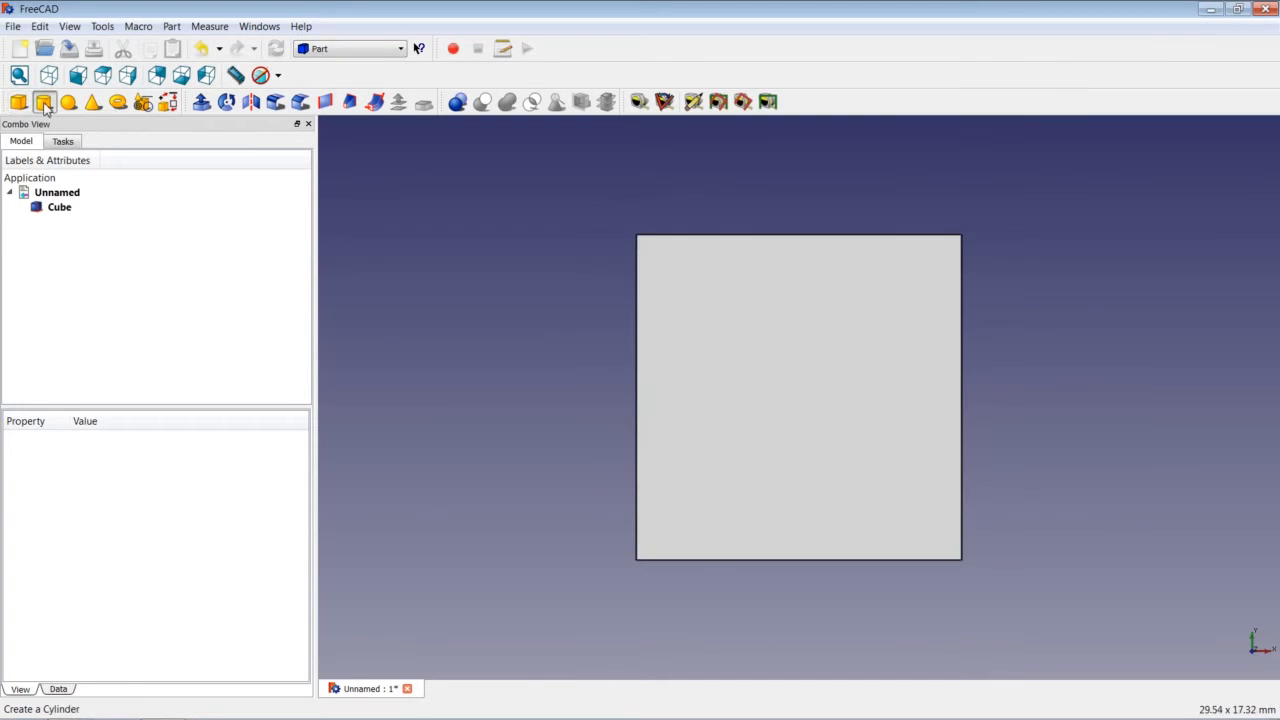
click(43, 102)
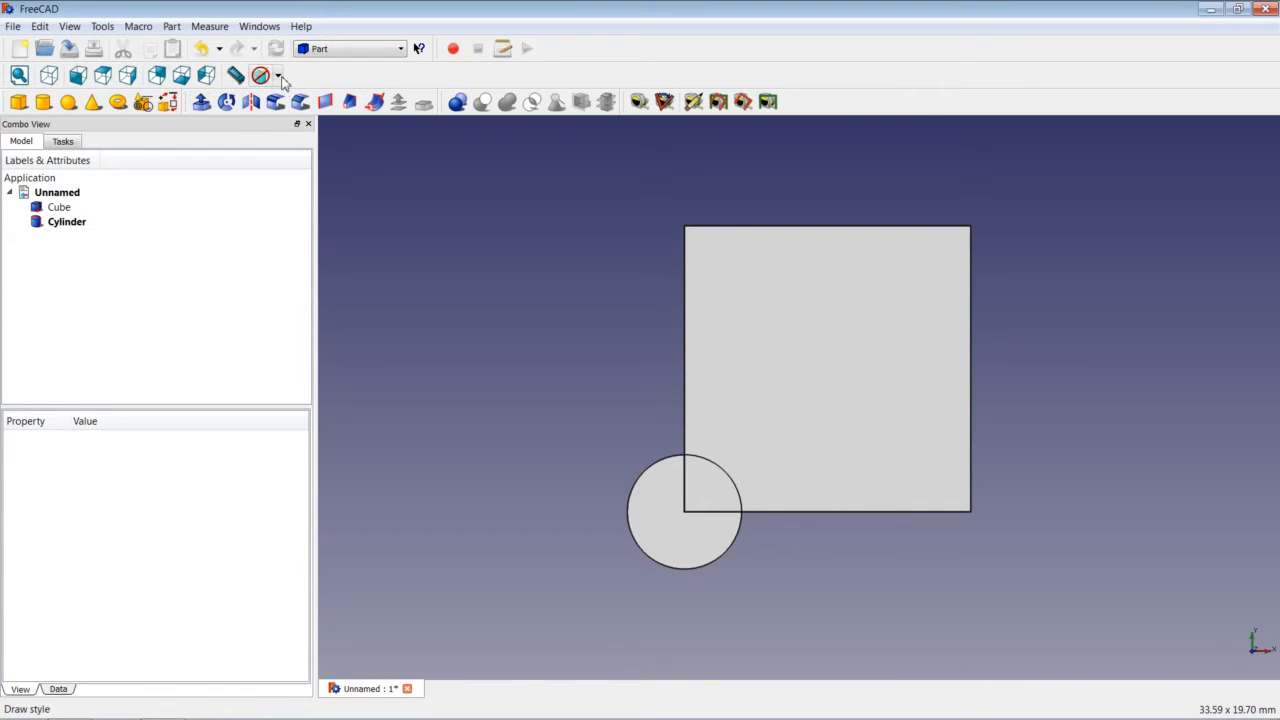
click(48, 76)
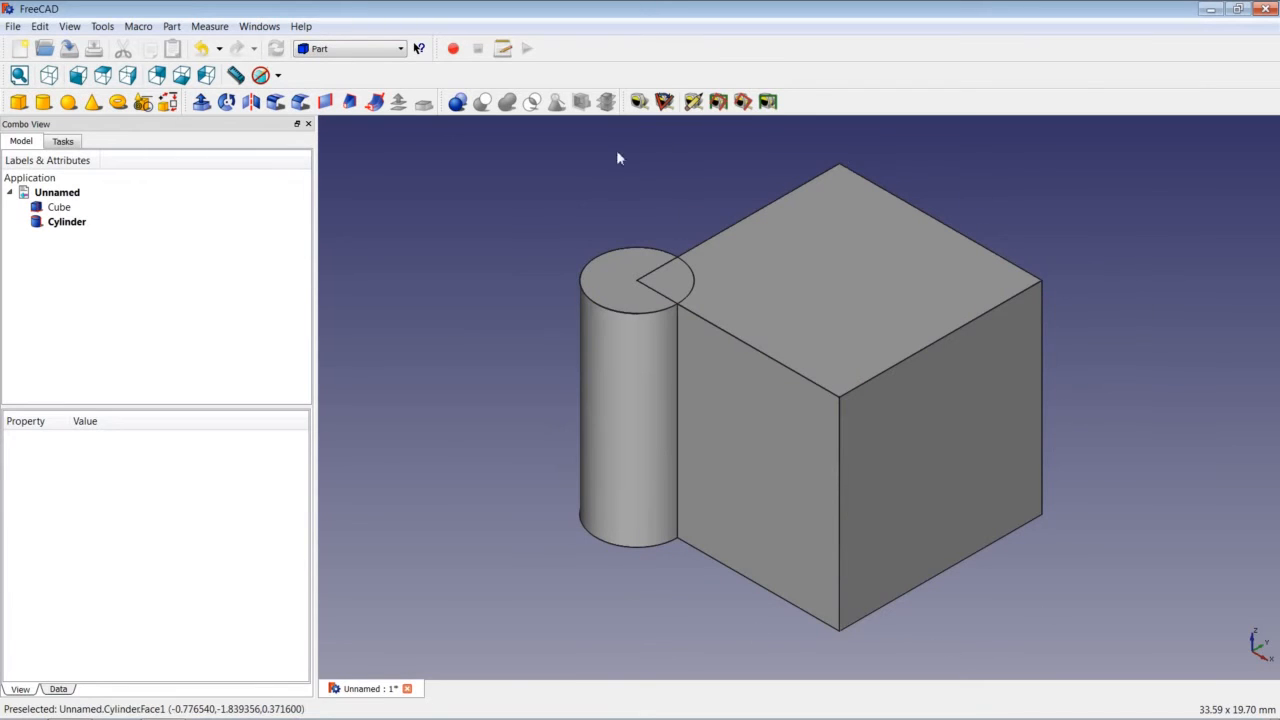
- Examine the cube and cylinder in the front, top, right, rear, bottom and left views, ending in the axonometric view
click(79, 77)
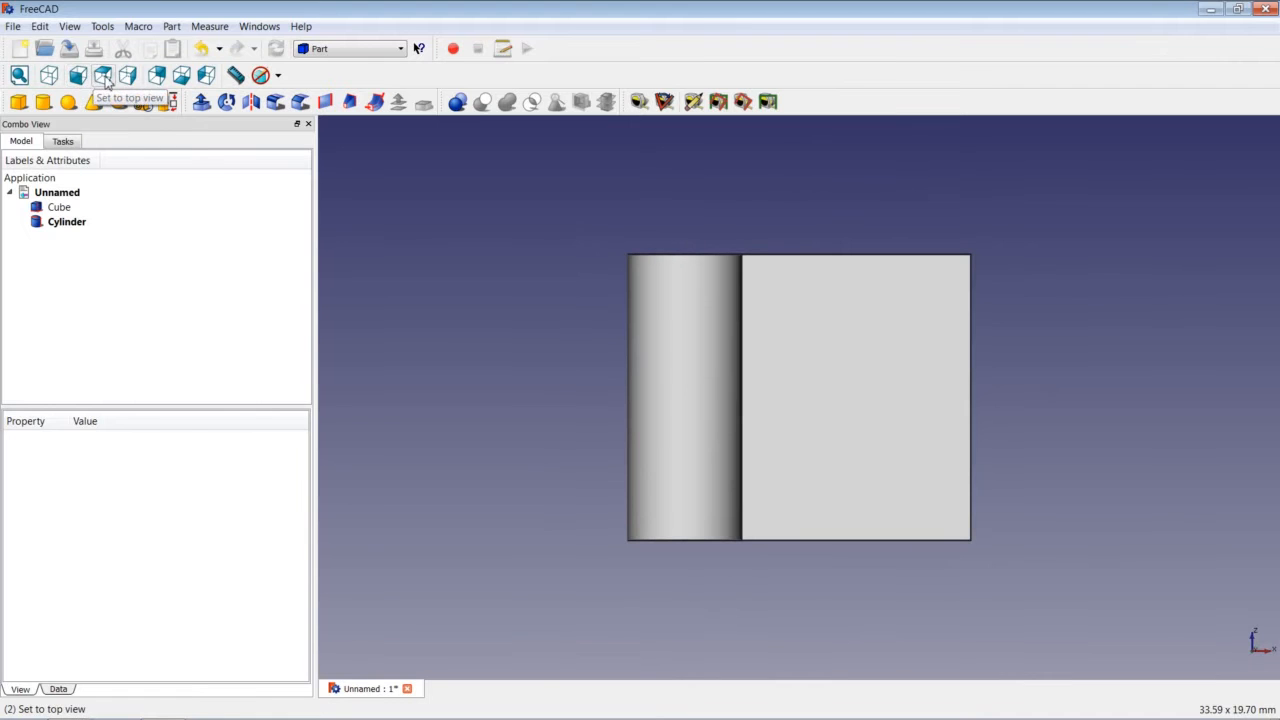
click(104, 78)
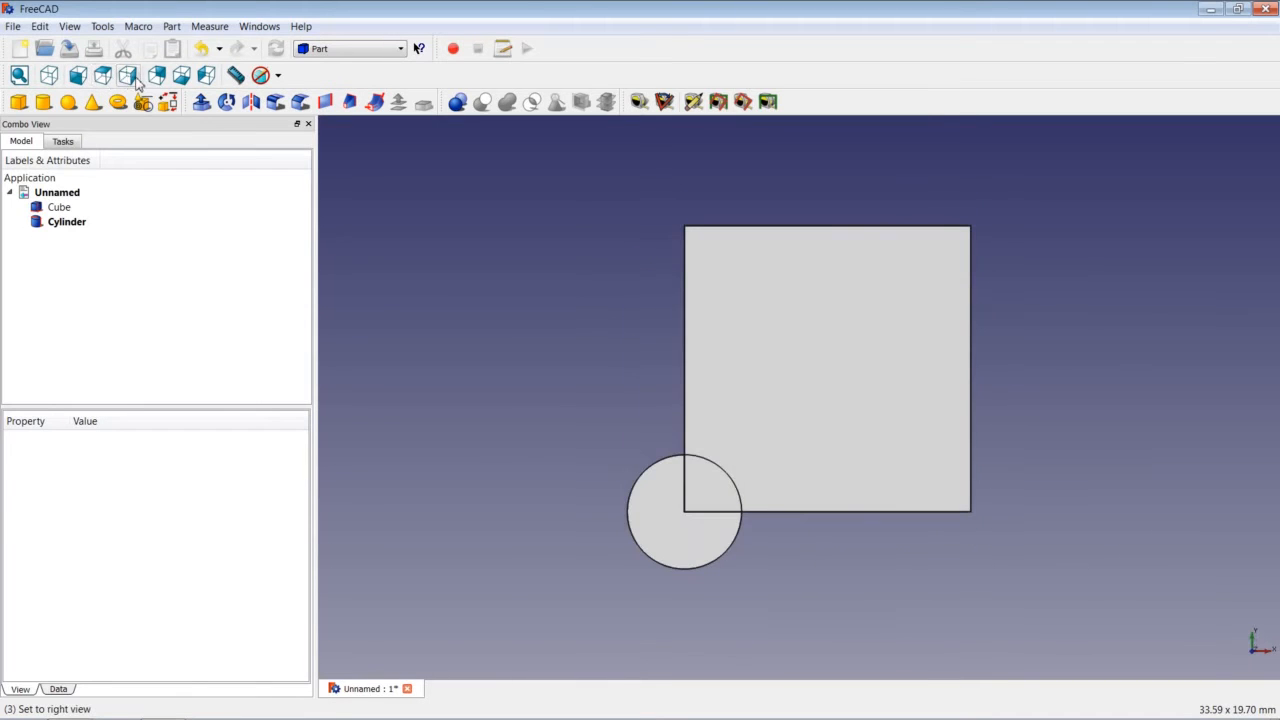
click(134, 80)
click(160, 80)
click(187, 81)
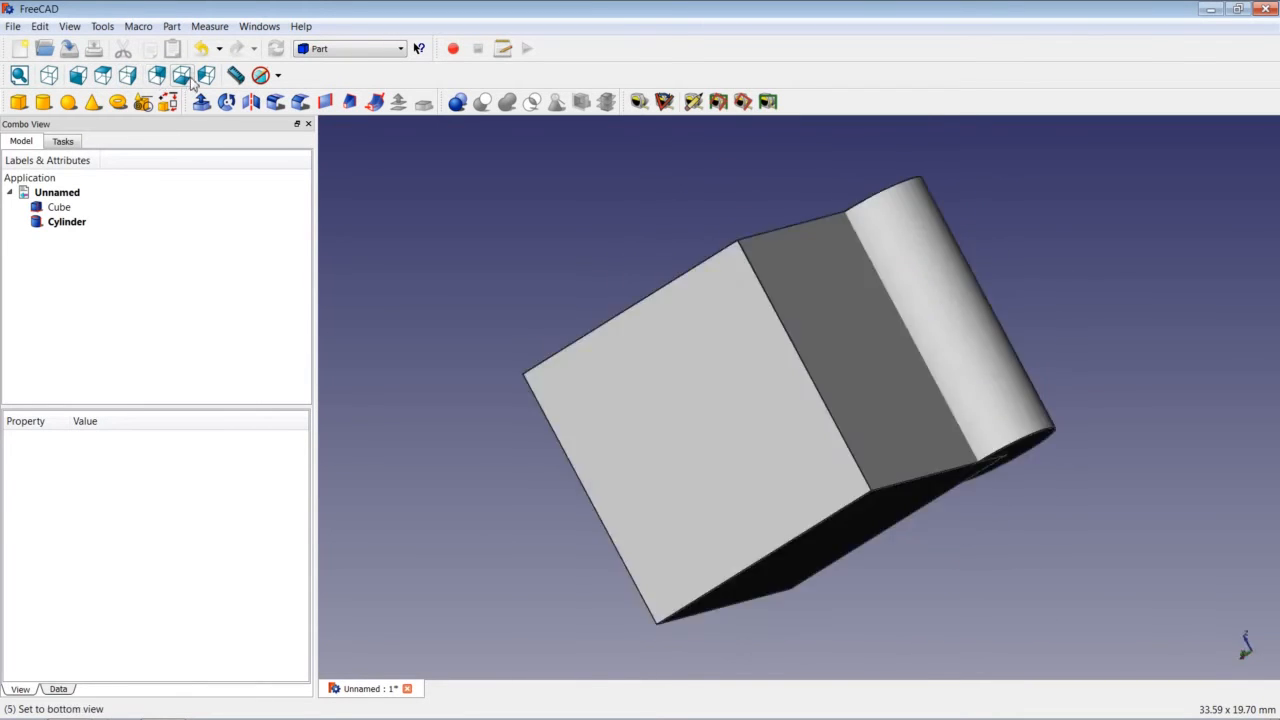
click(207, 77)
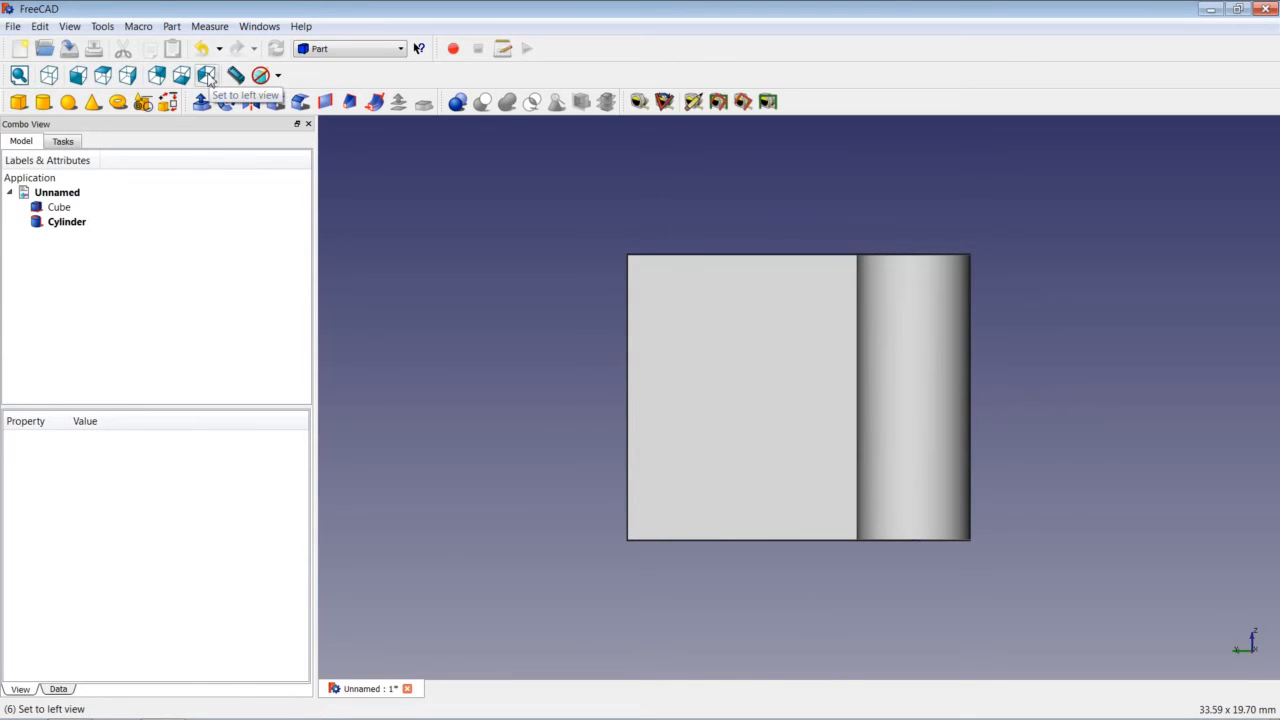
click(48, 75)
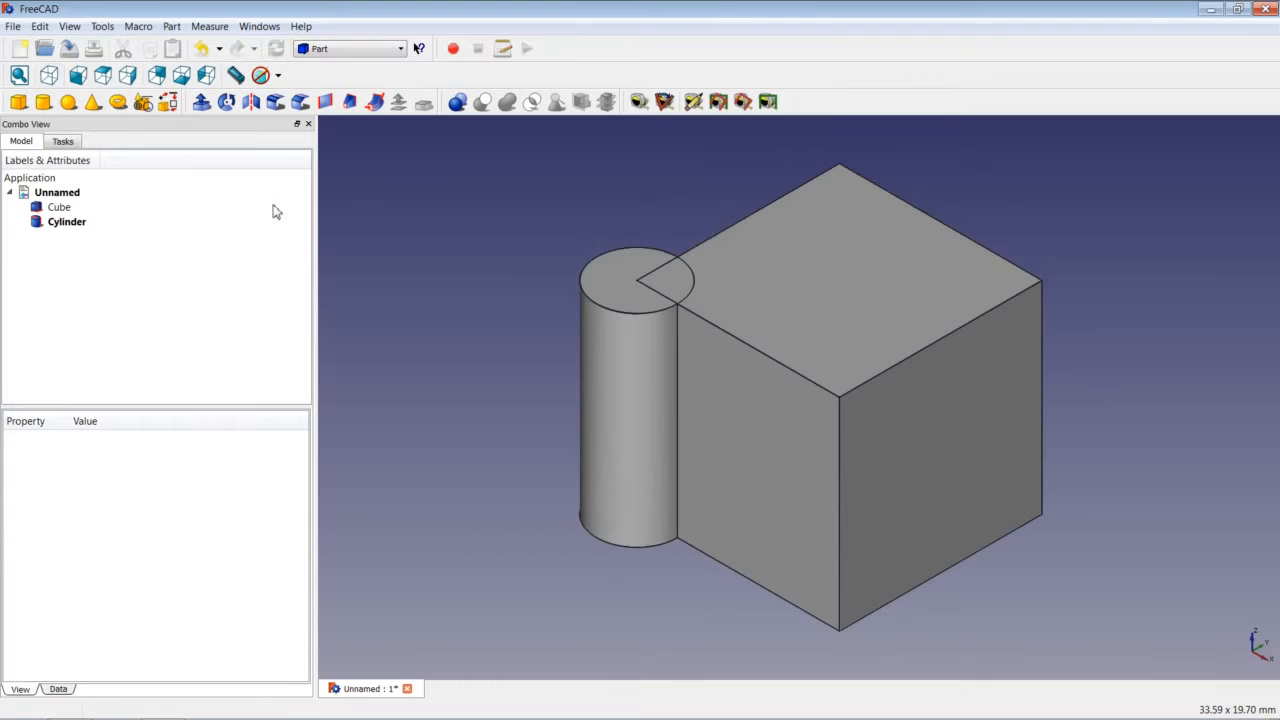
right_click(446, 302)
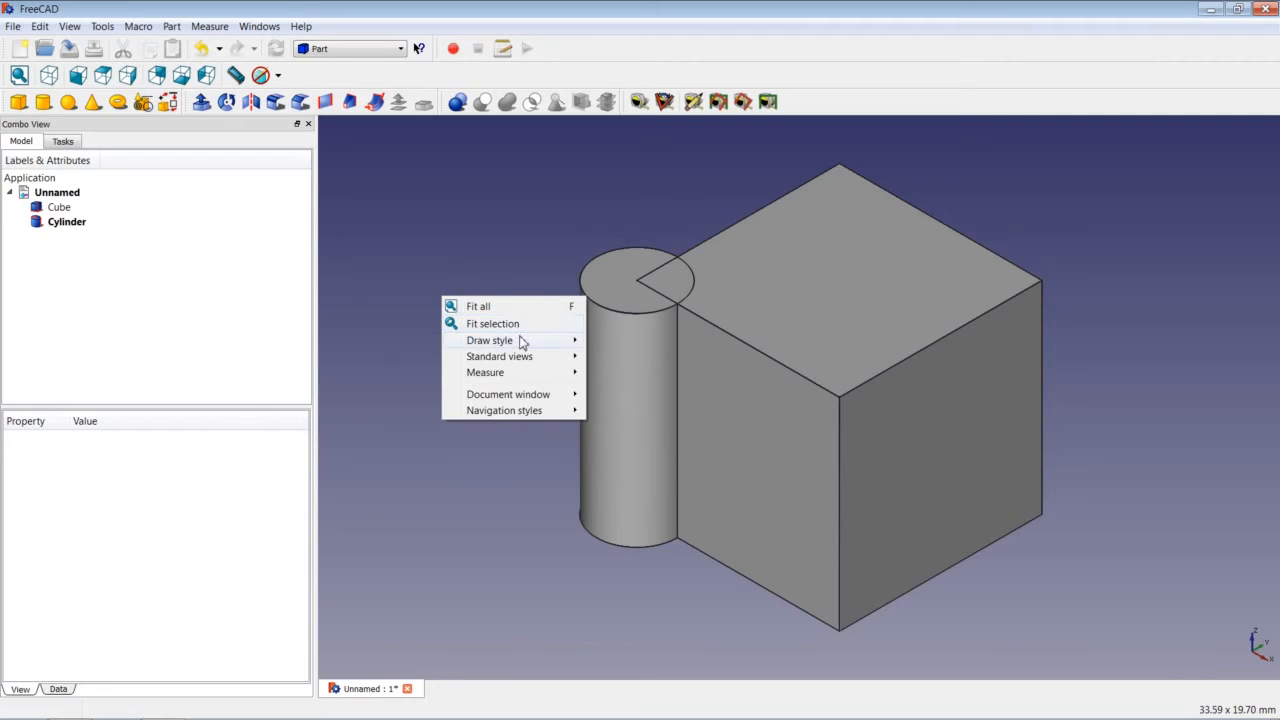
mouse_move(521, 341)
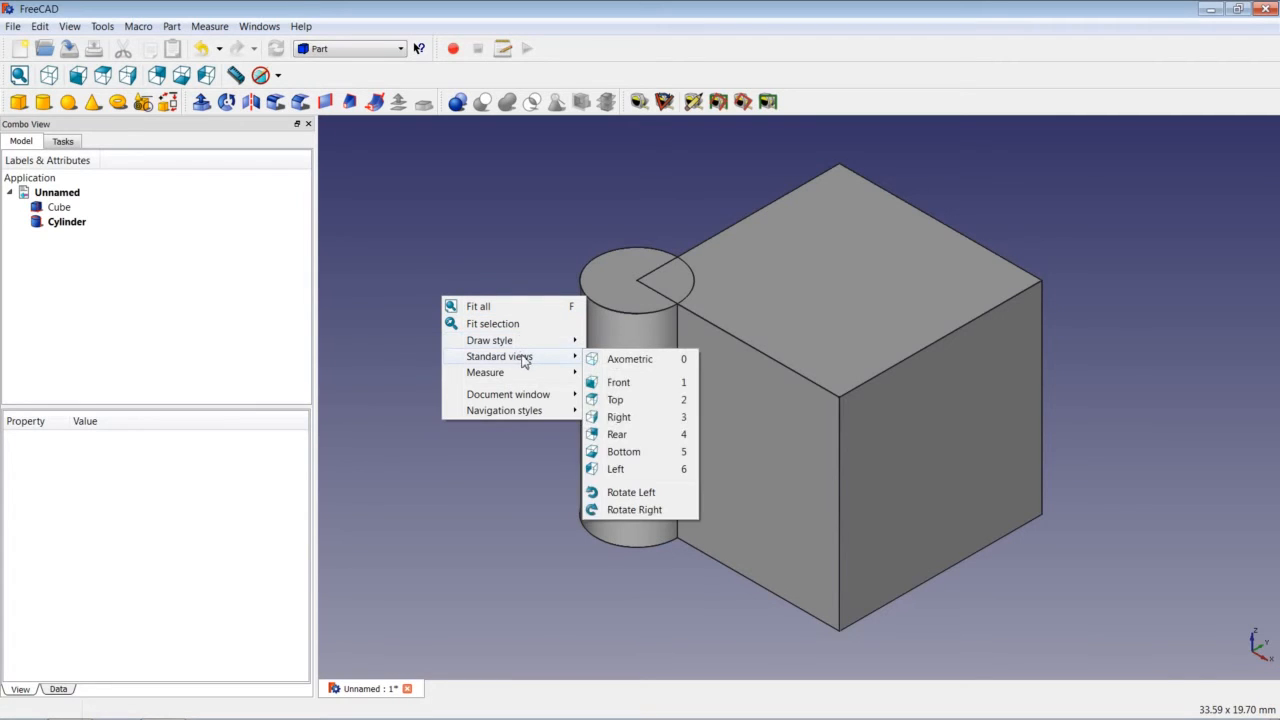
mouse_move(523, 374)
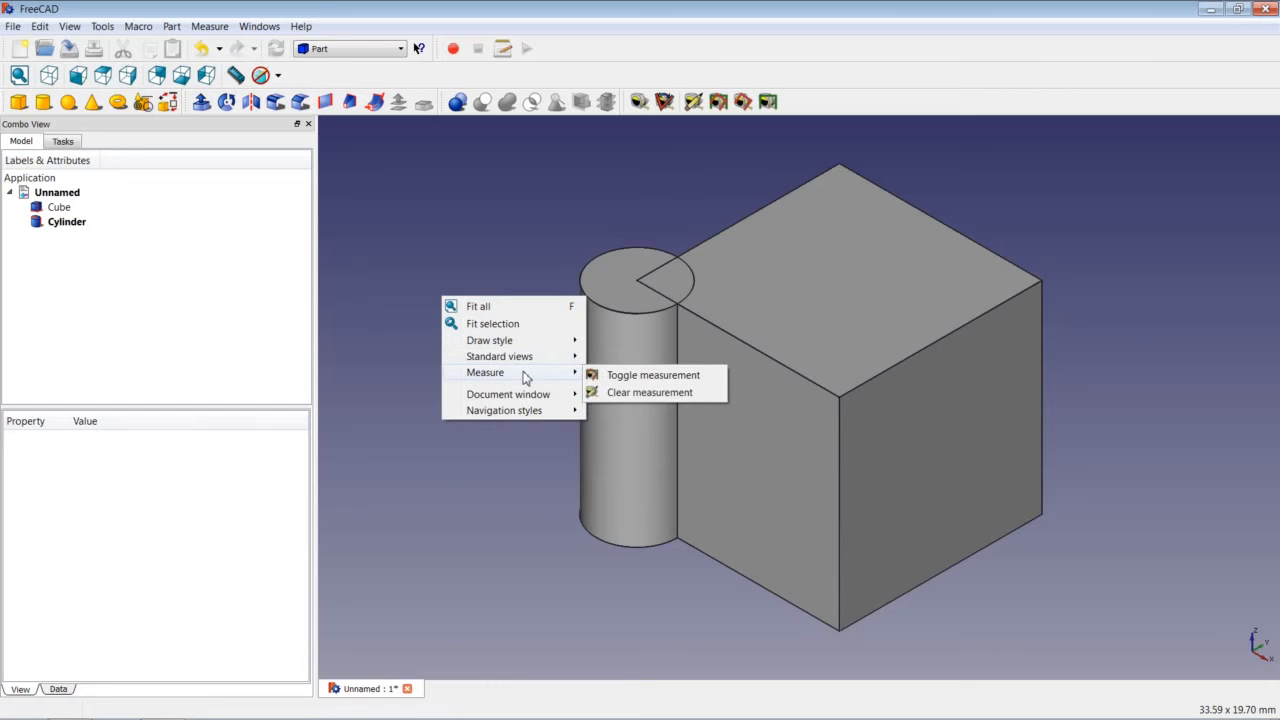
mouse_move(511, 402)
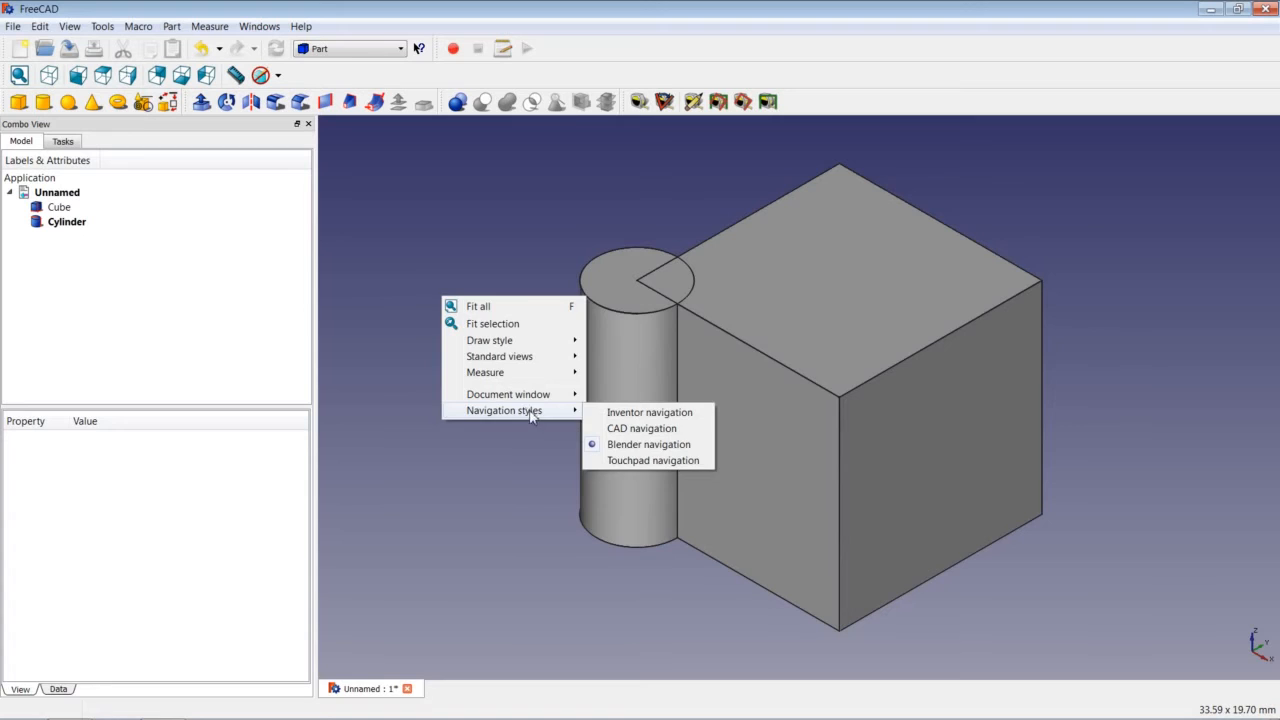
click(472, 204)
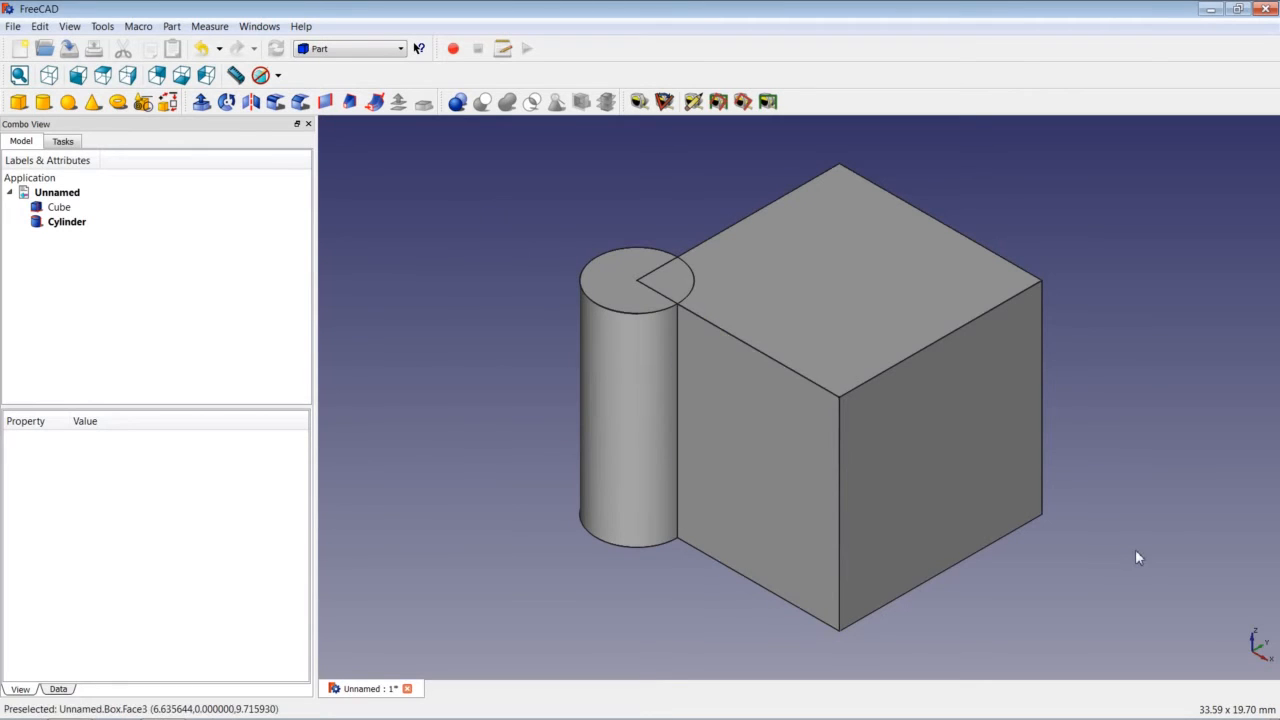
middle_drag(1136, 550, 1178, 546)
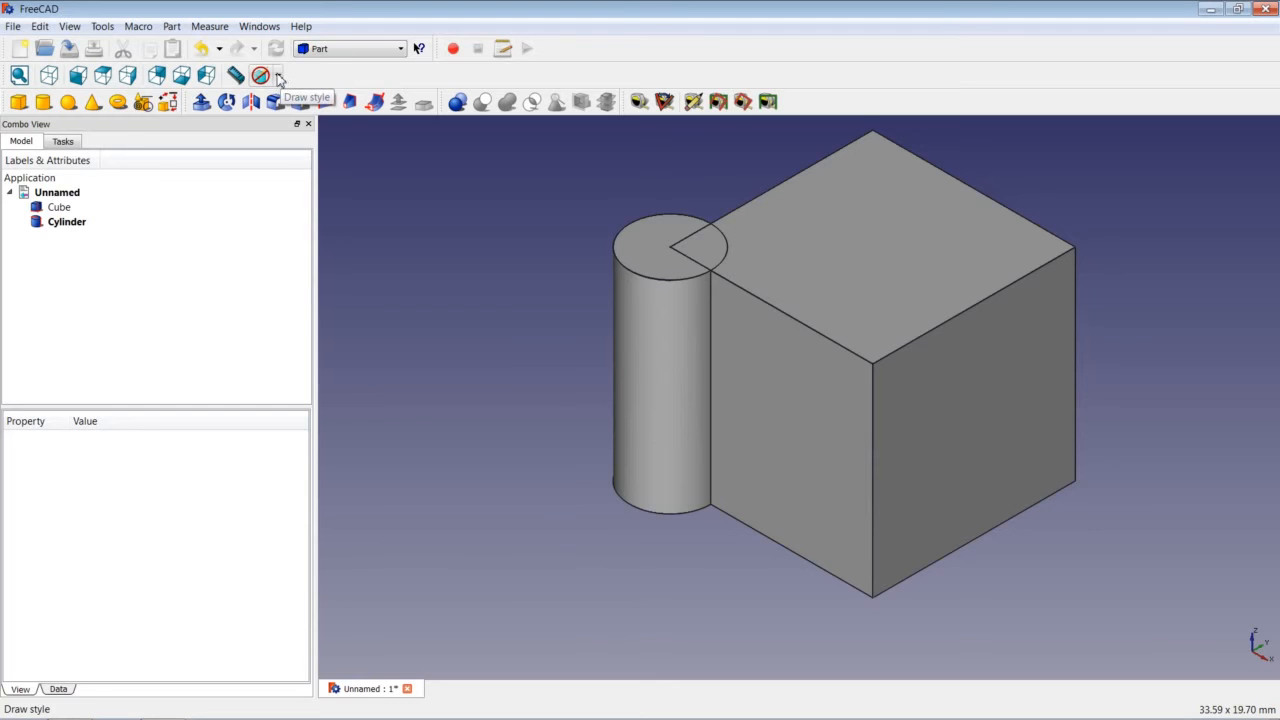
- Display the cube and cylinder in the Shaded draw style, followed by the Wireframe style
click(280, 78)
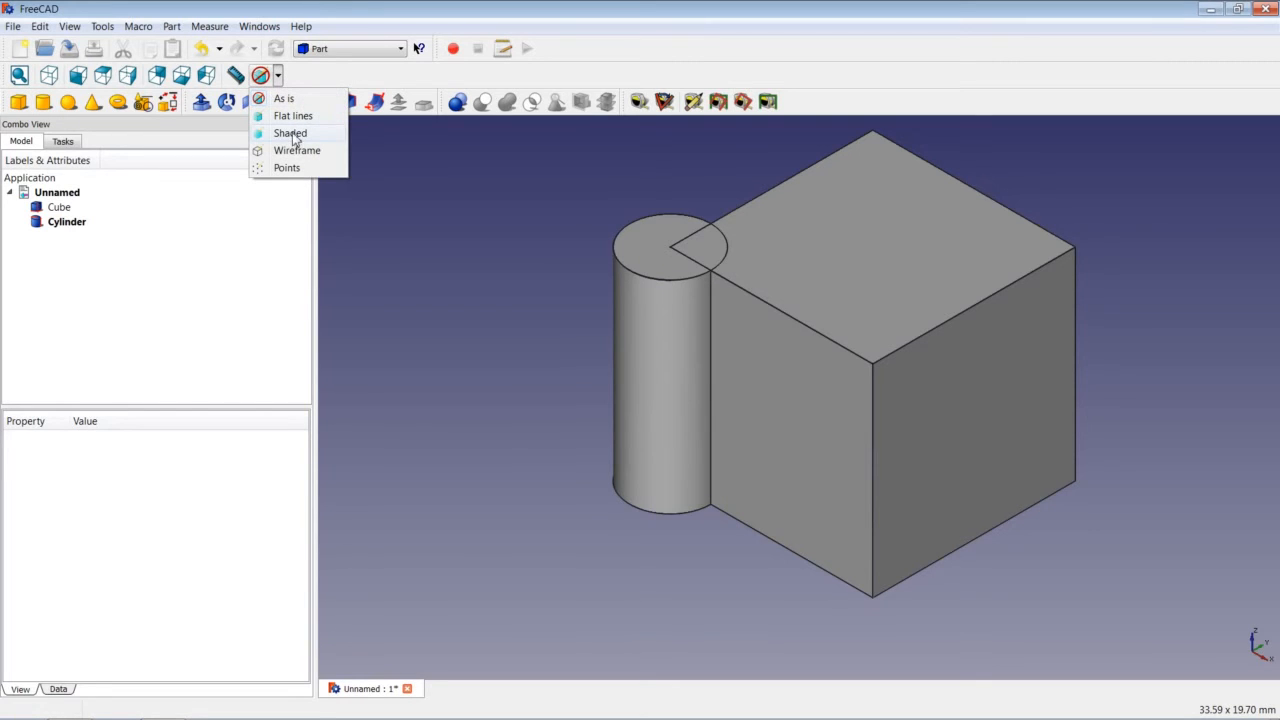
click(291, 136)
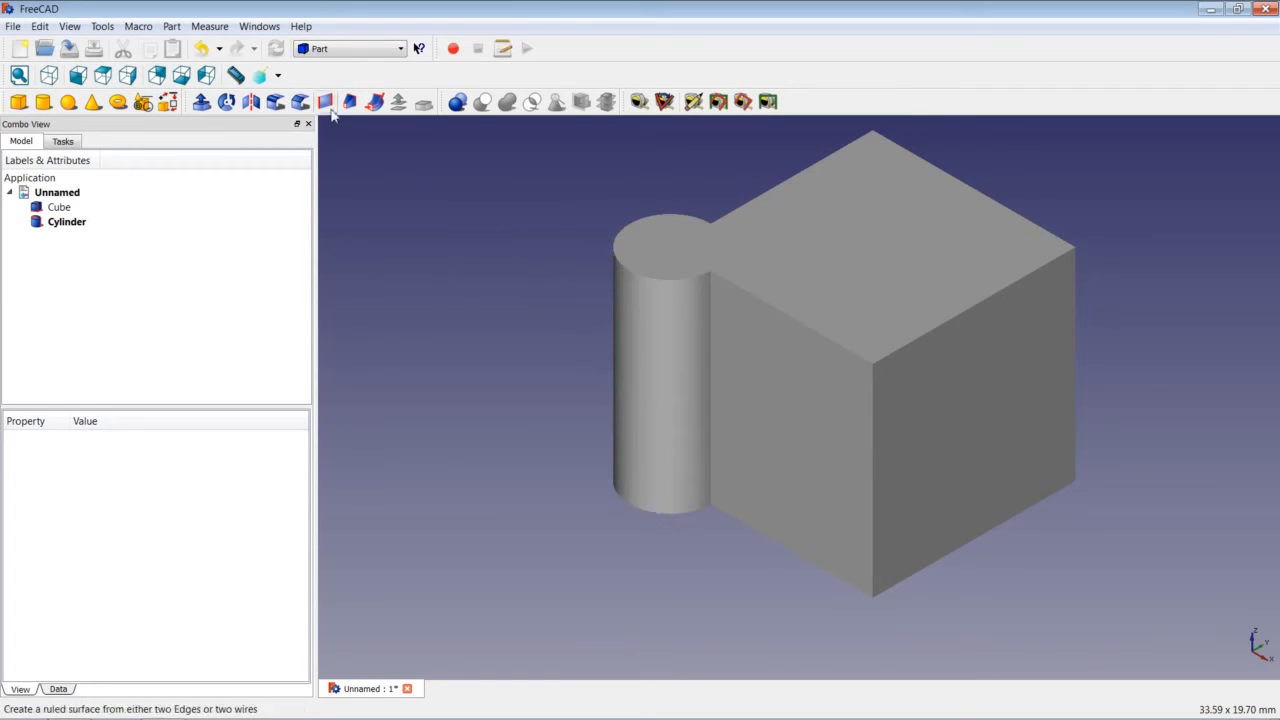
click(278, 75)
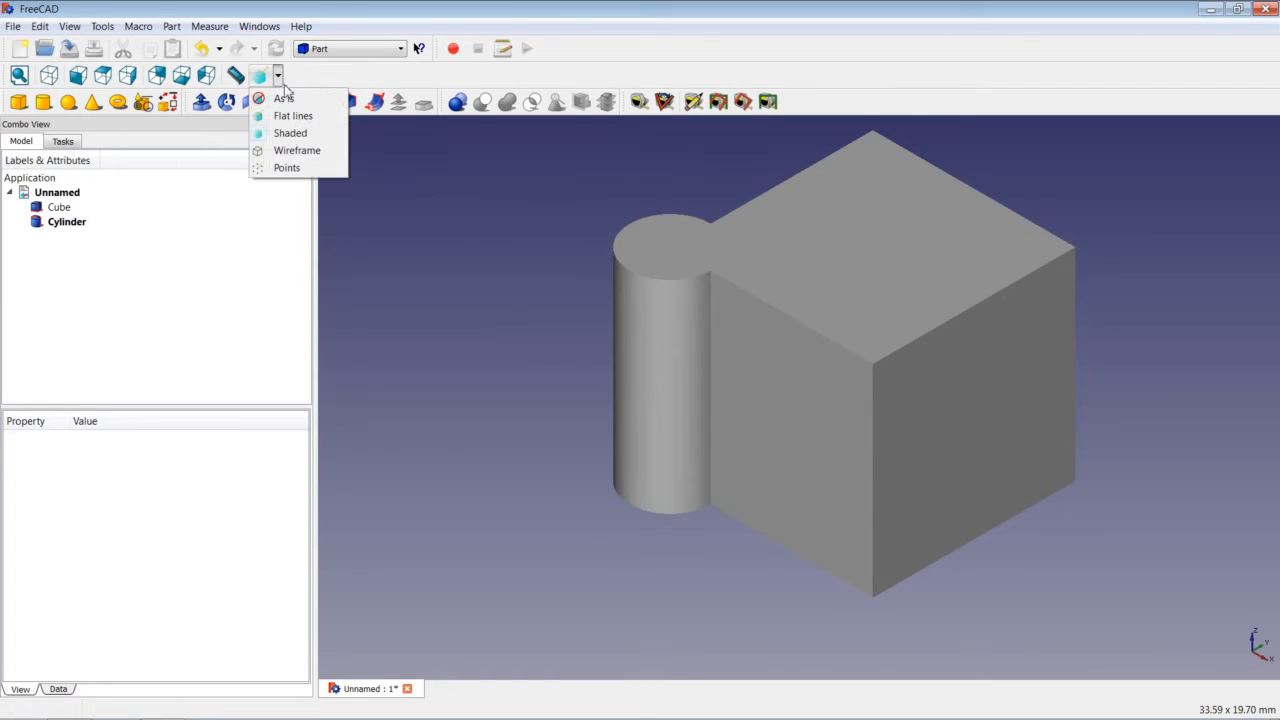
click(298, 151)
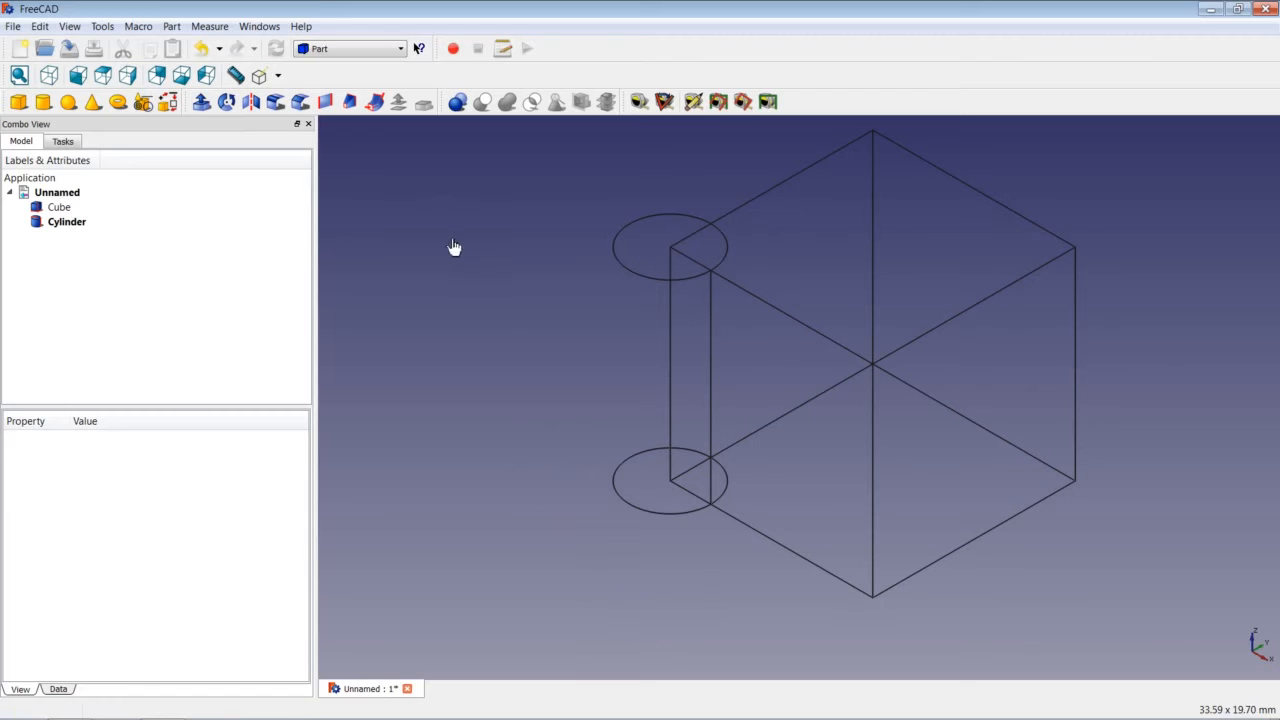
- Display the cube and cylinder in the As is draw style, followed by the Wireframe style
click(278, 77)
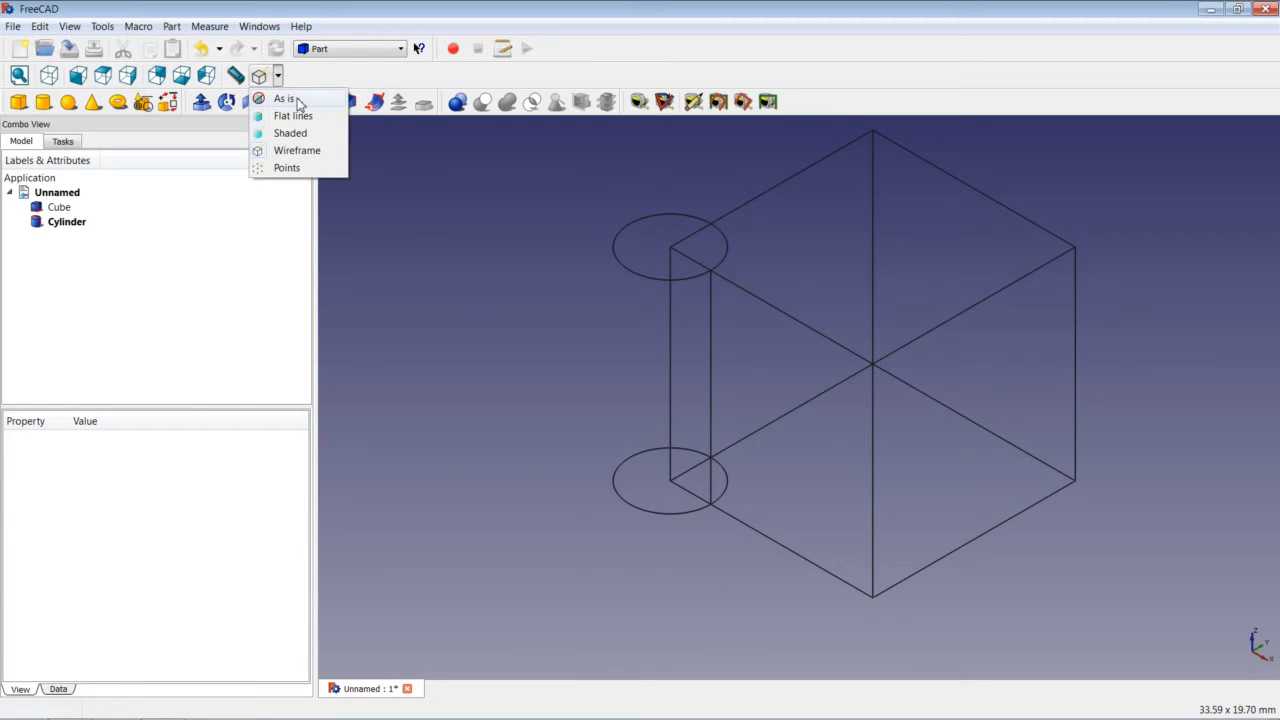
click(289, 99)
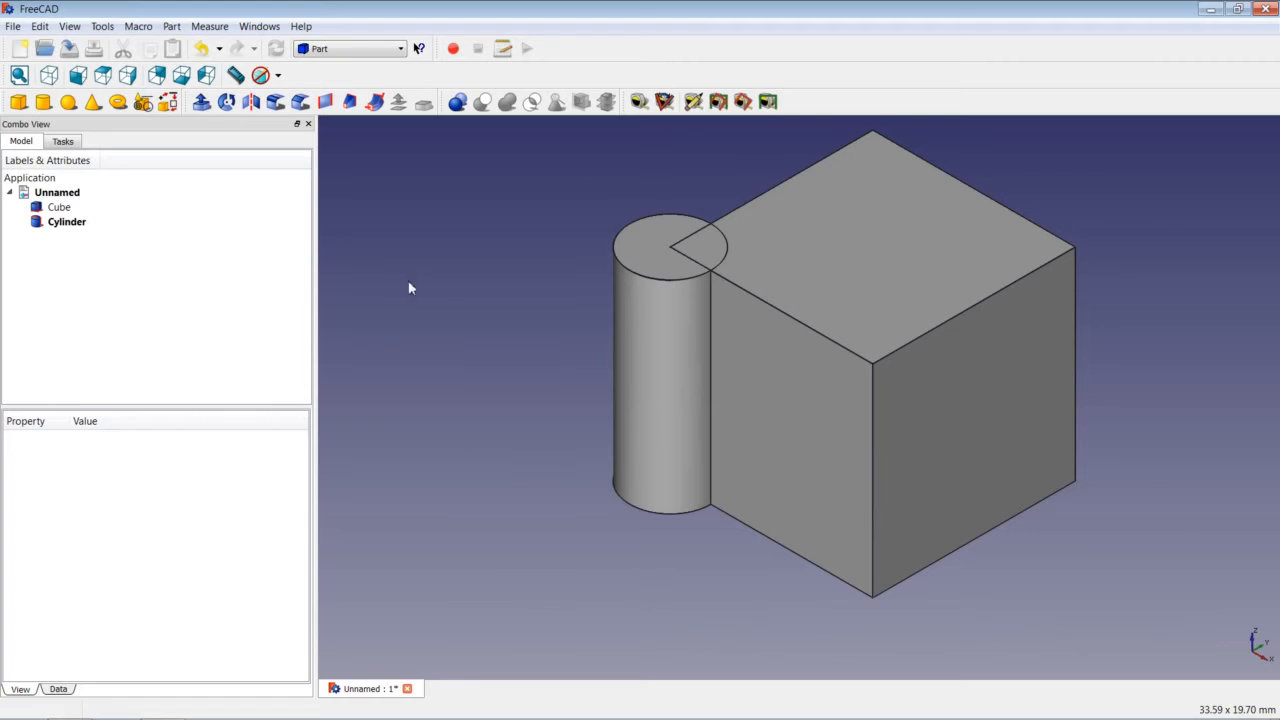
click(279, 76)
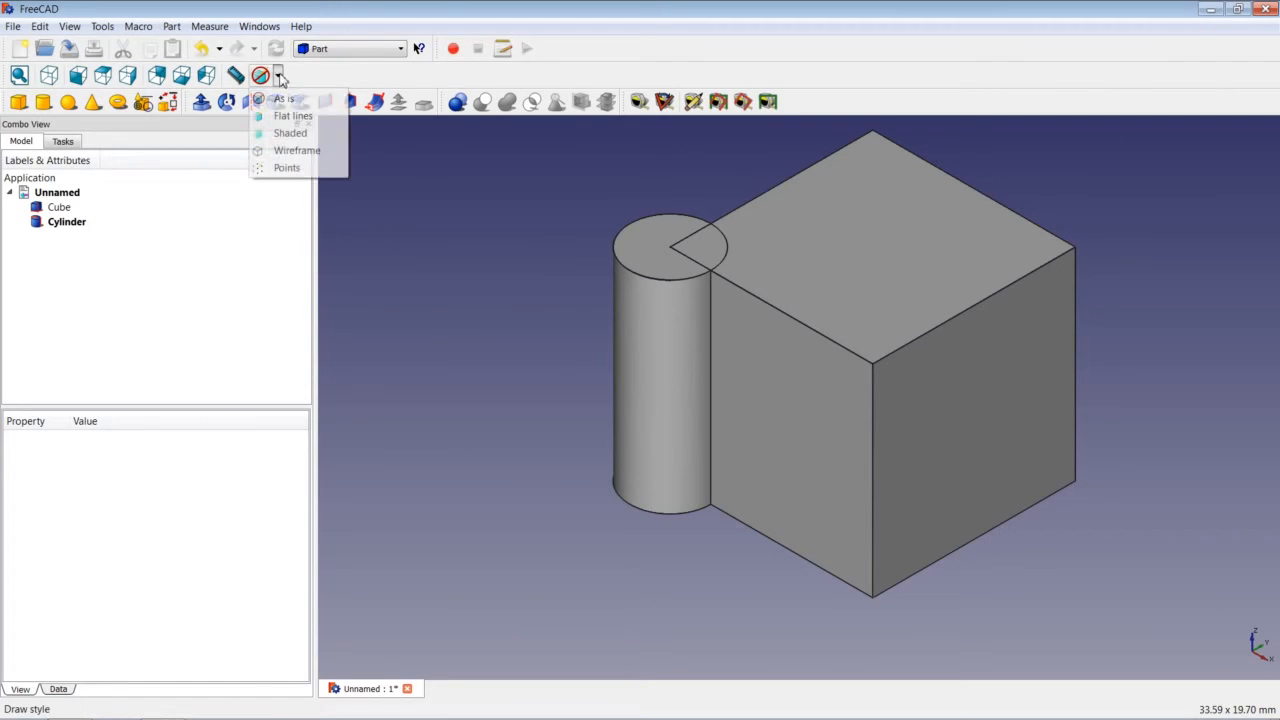
click(297, 152)
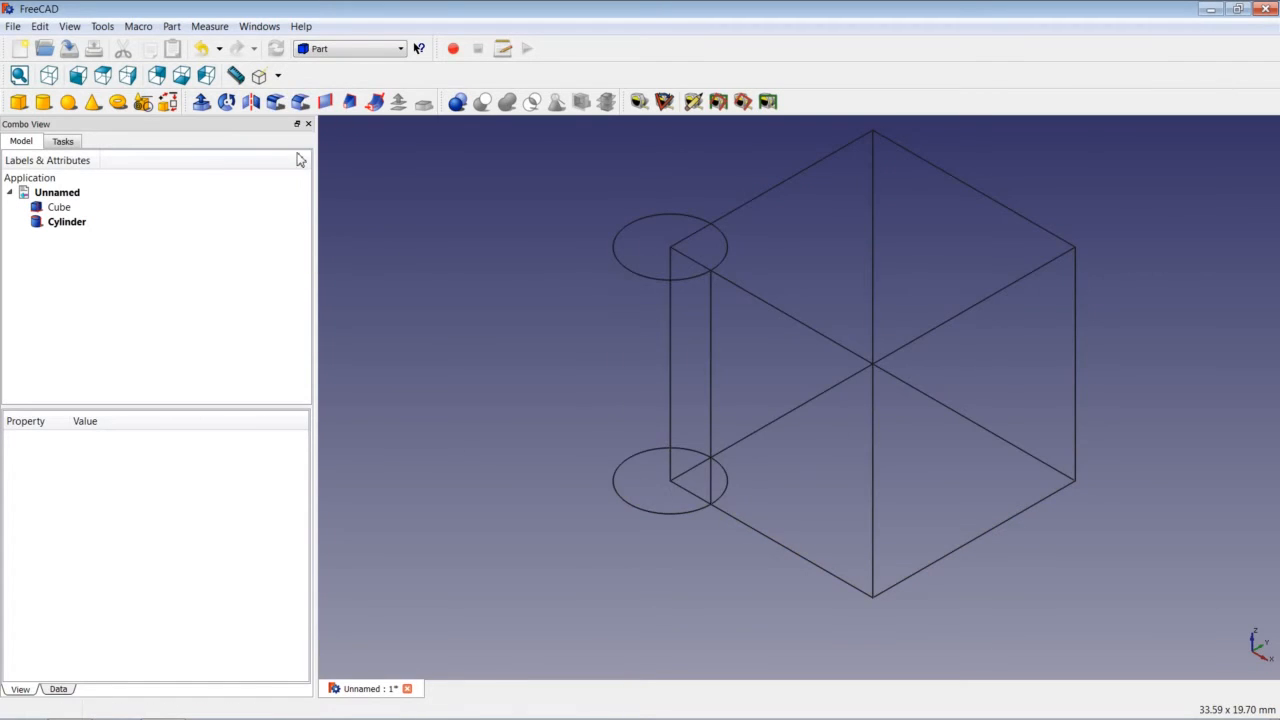
- Show the axis cross in the wireframe view of the cube and cylinder, and hide it again
click(72, 28)
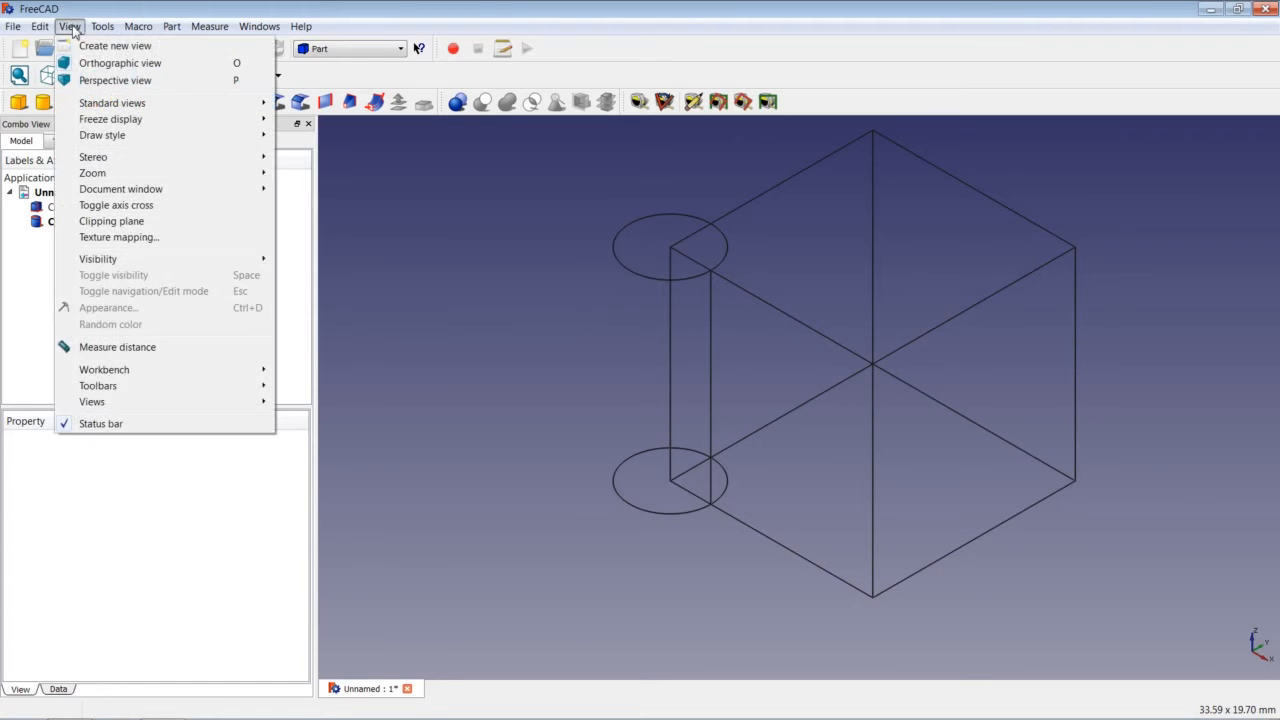
click(151, 210)
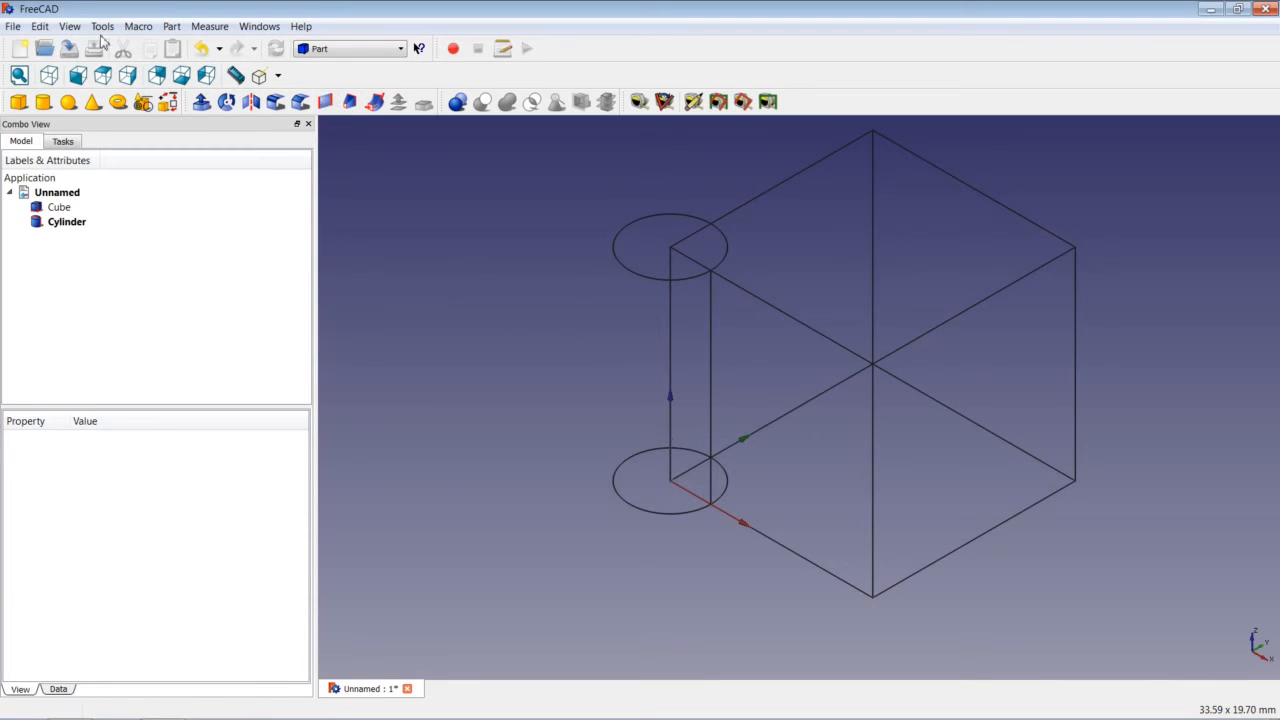
click(68, 27)
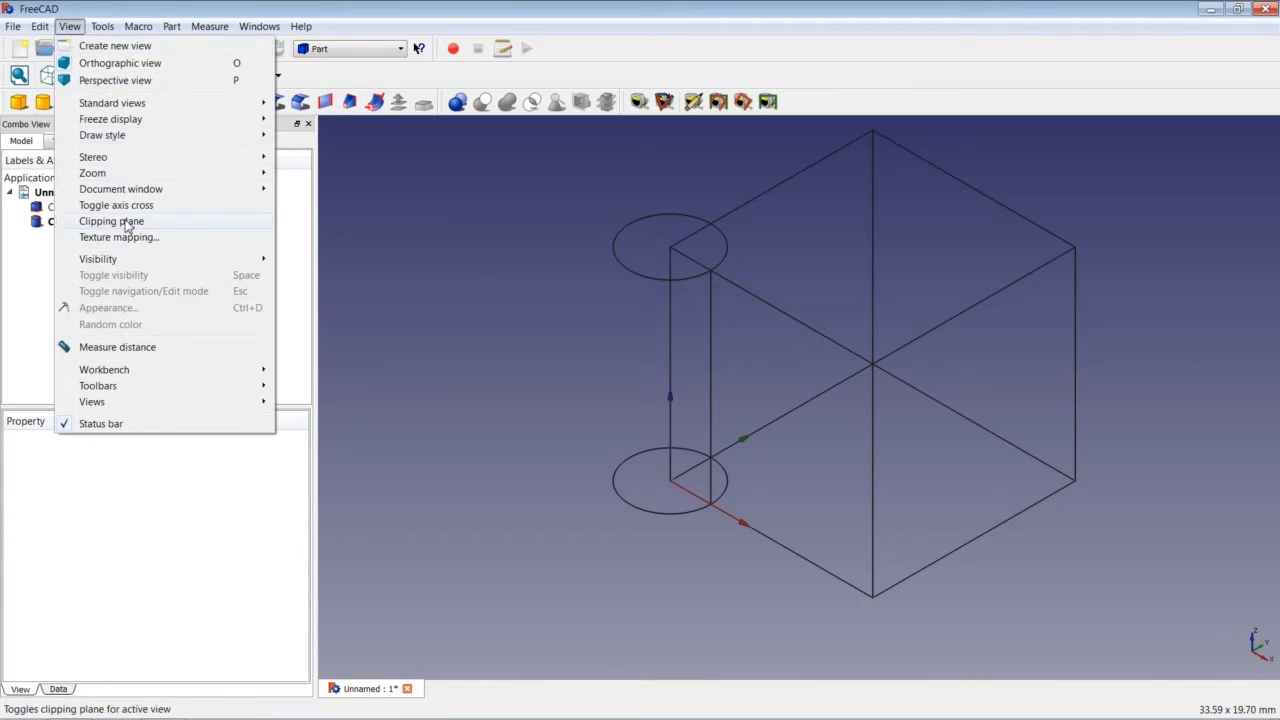
click(130, 207)
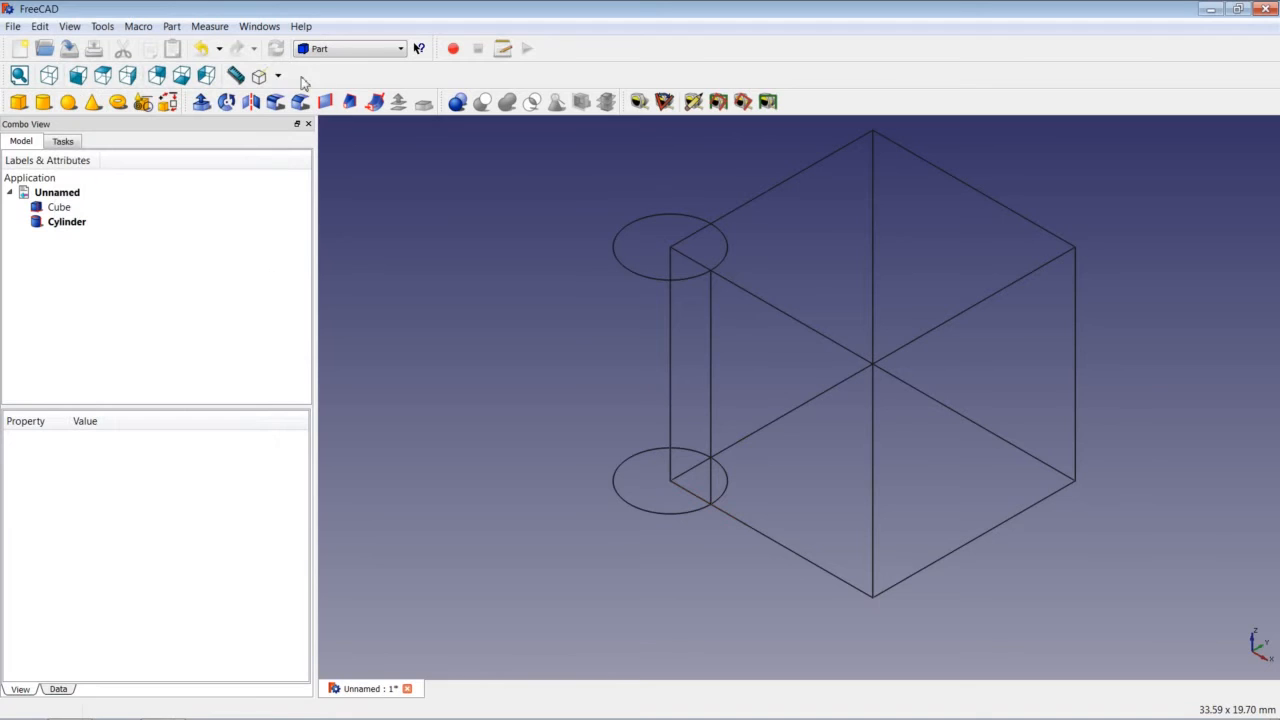
- Restore the As is draw style and examine the cube and cylinder by zooming, rotating and panning the view
click(279, 77)
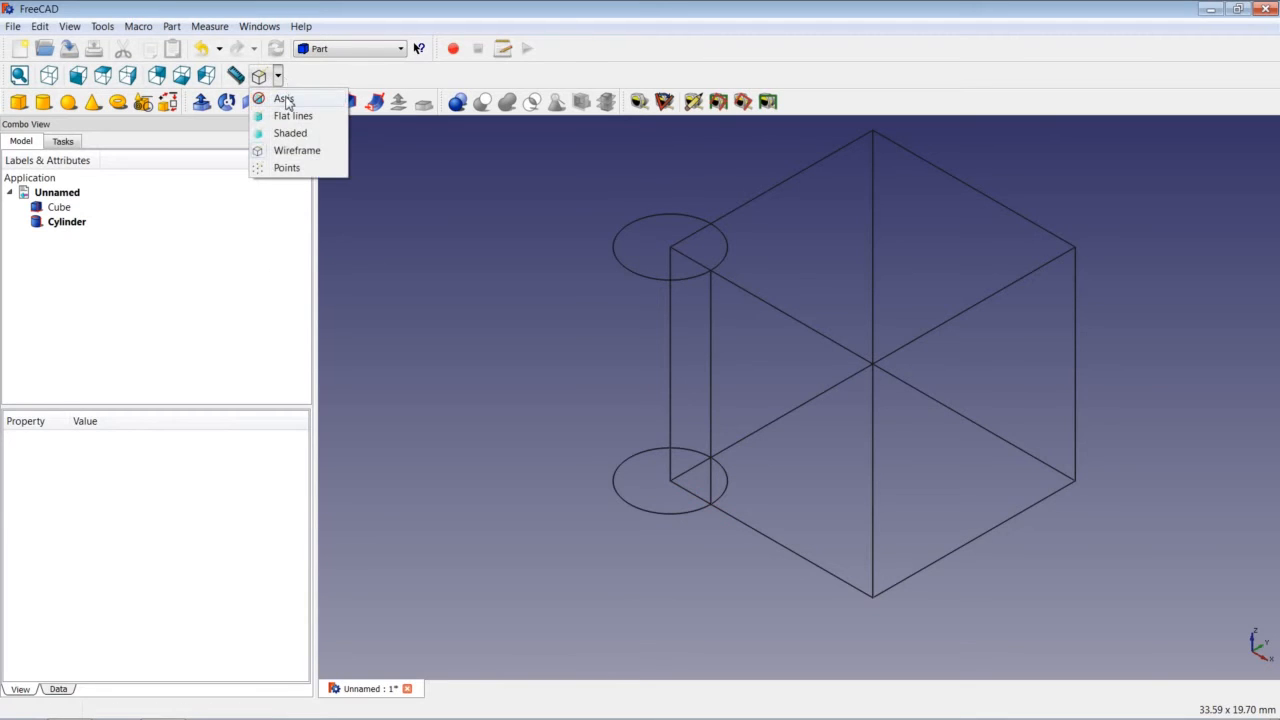
click(285, 97)
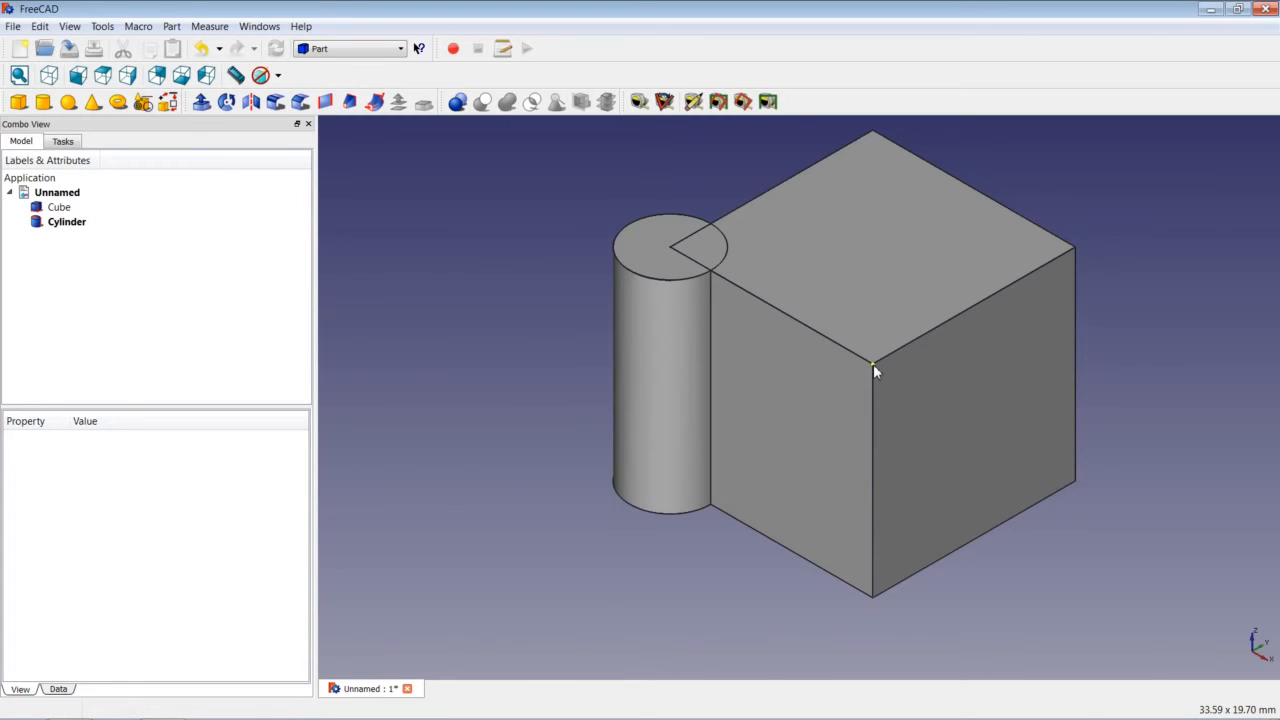
scroll(873, 364, up, 6)
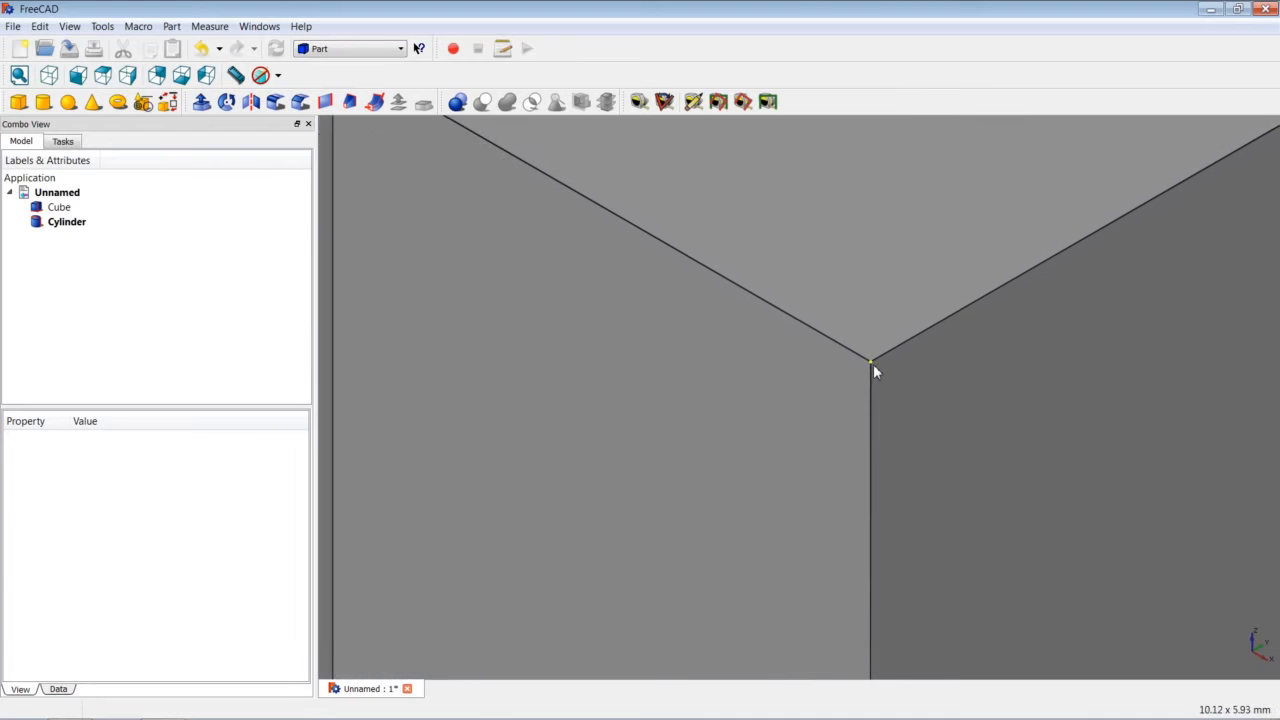
scroll(873, 364, down, 5)
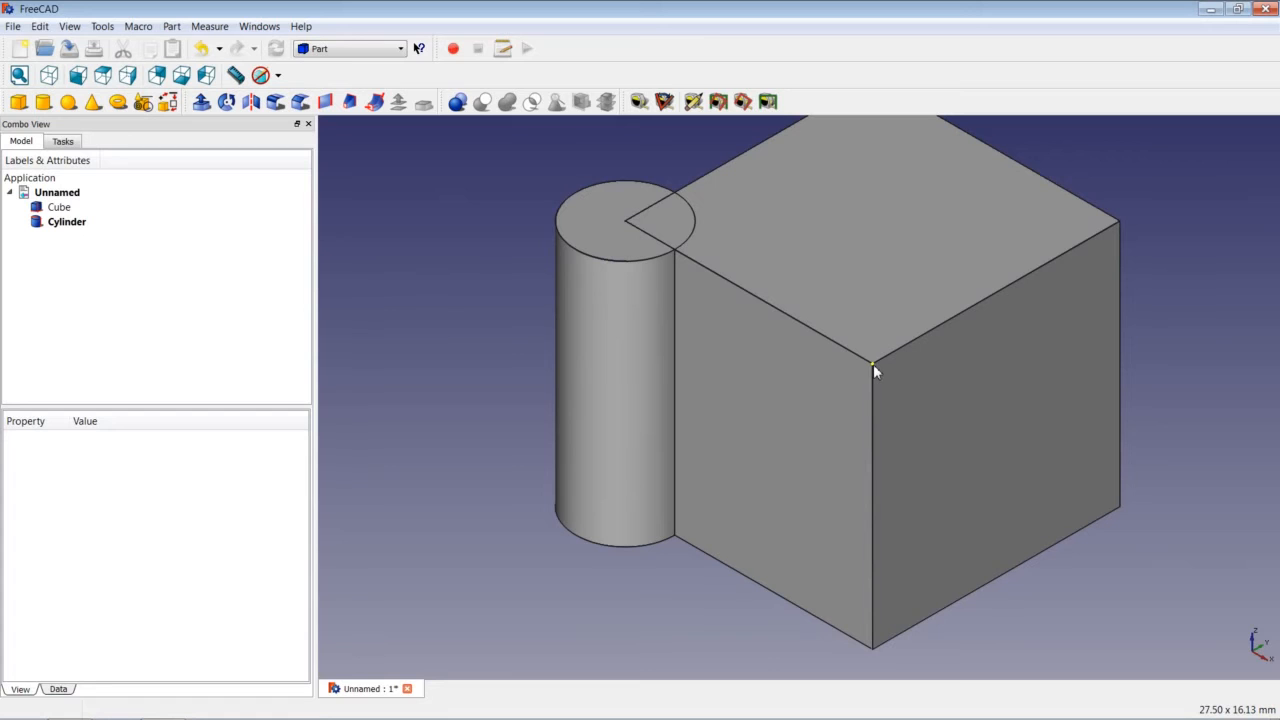
scroll(873, 364, down, 3)
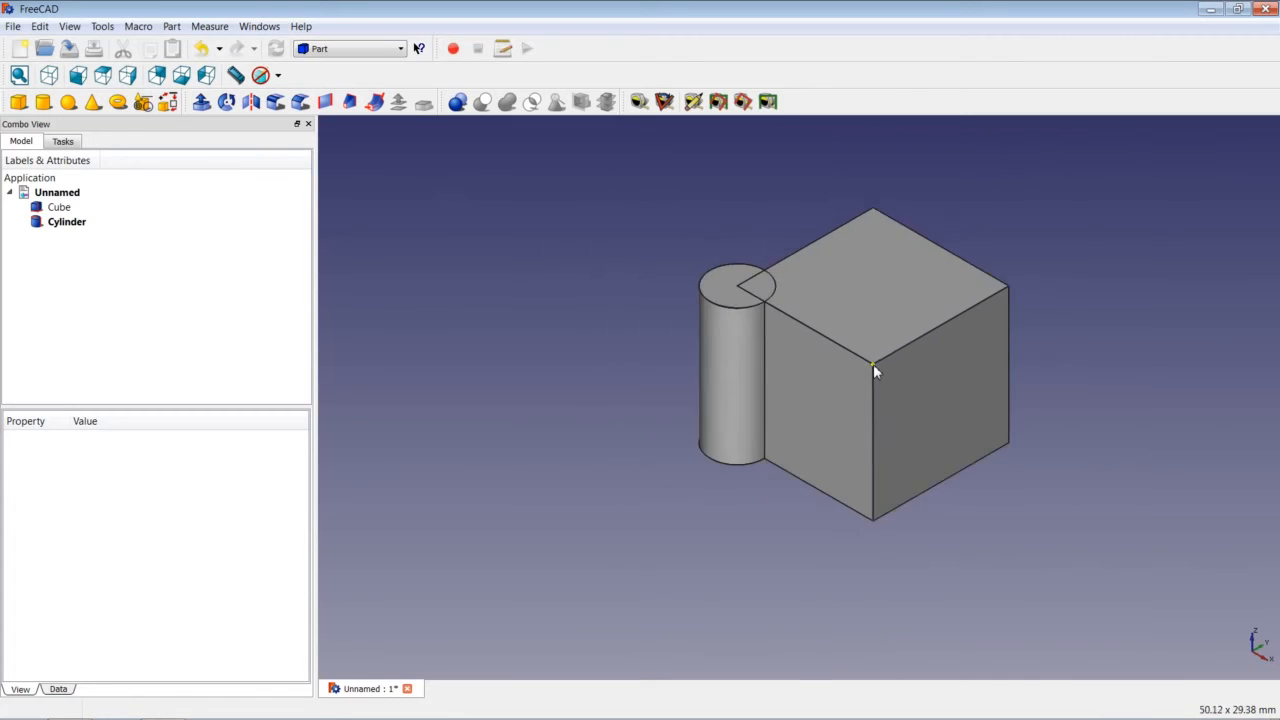
scroll(873, 364, up, 1)
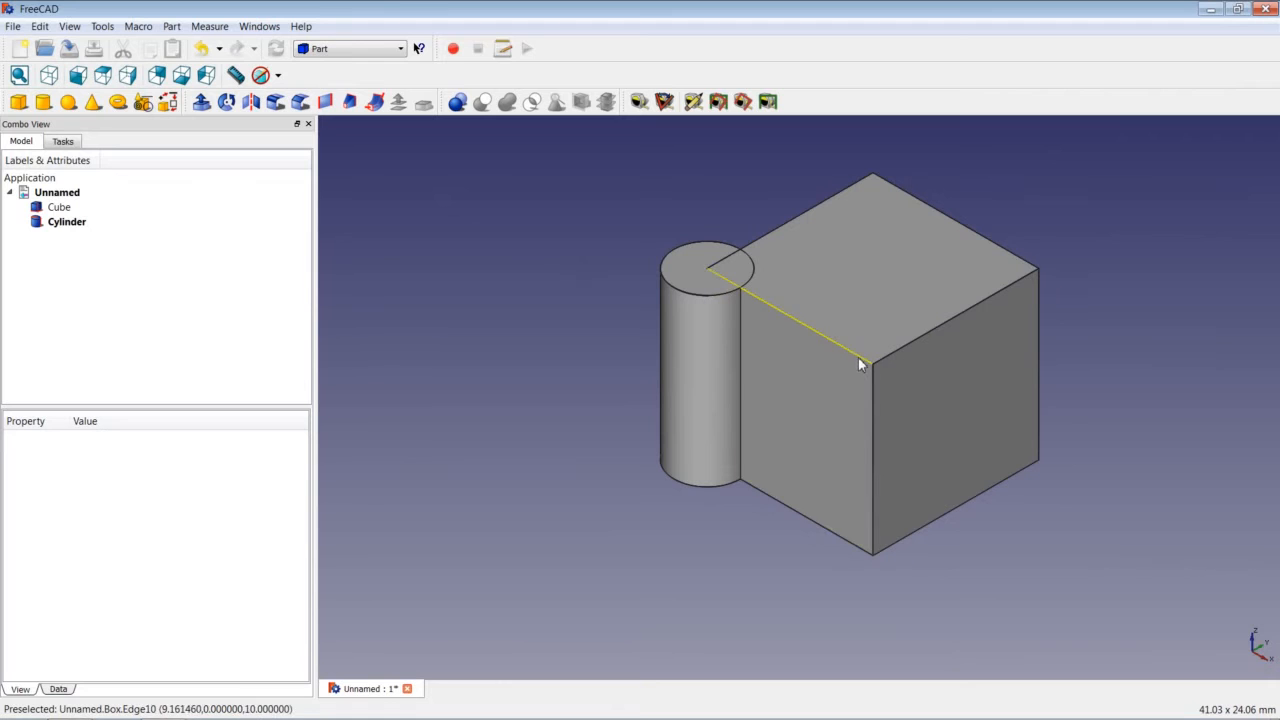
middle_drag(866, 374, 877, 331)
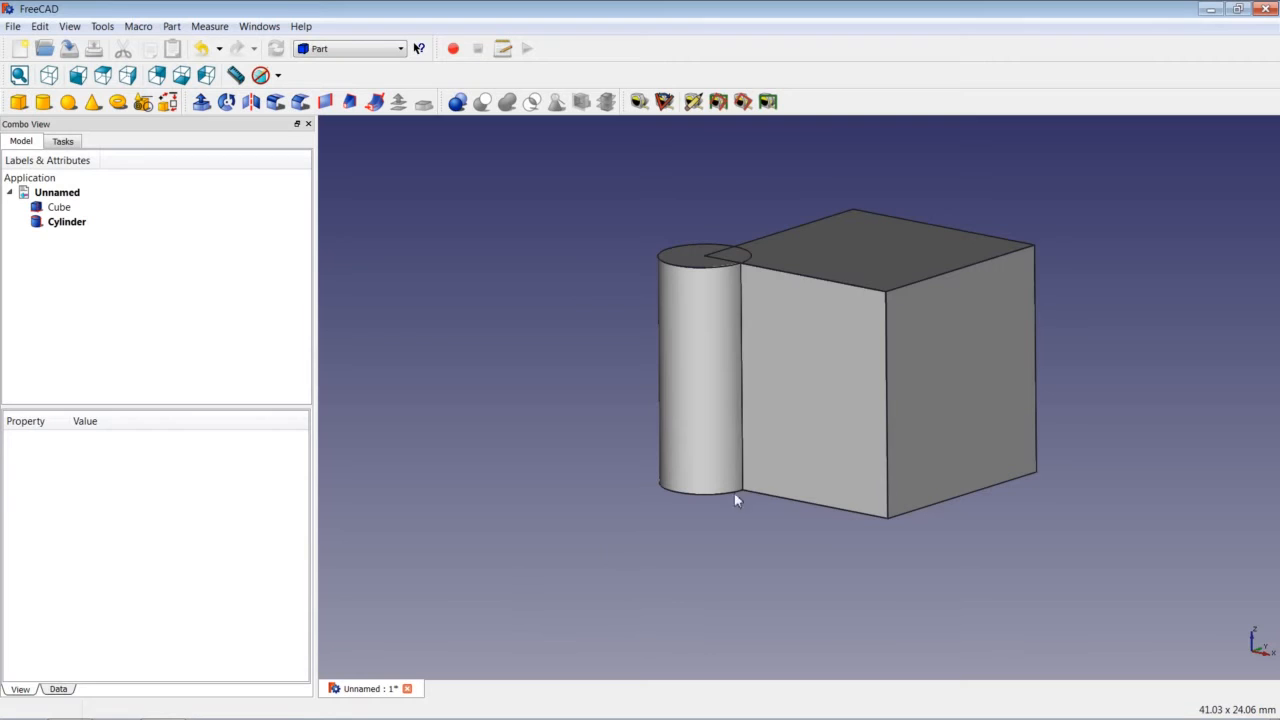
middle_drag(872, 413, 872, 414)
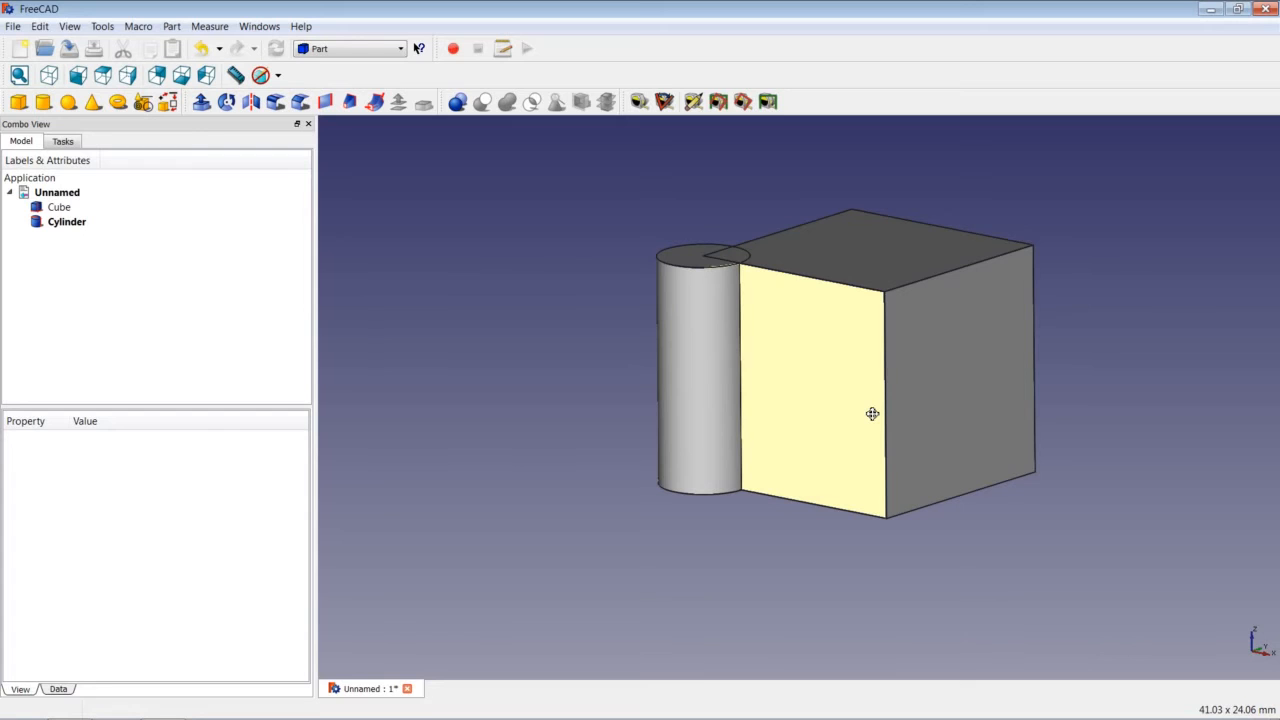
middle_drag(872, 414, 873, 414)
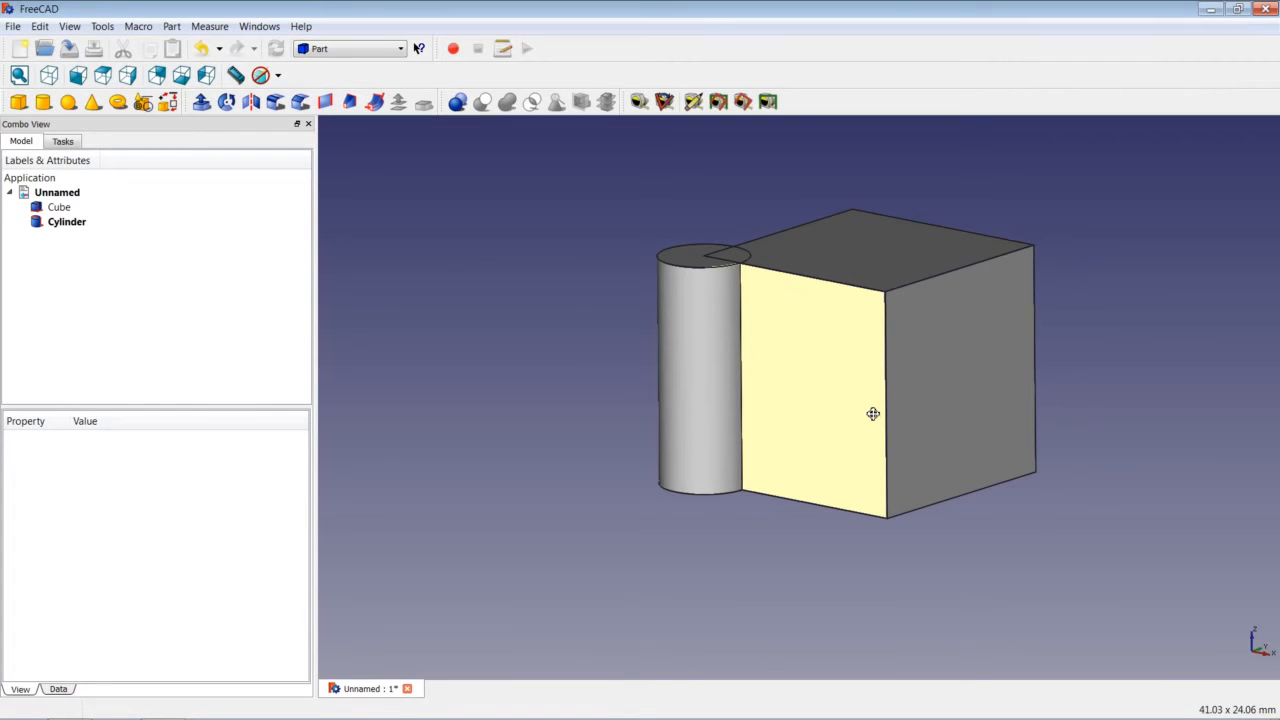
mouse_move(872, 414)
middle_down()
mouse_move(786, 440)
mouse_move(969, 440)
mouse_move(898, 384)
mouse_move(757, 423)
mouse_move(886, 480)
mouse_move(880, 408)
mouse_move(743, 452)
mouse_move(903, 420)
mouse_move(868, 410)
middle_up()
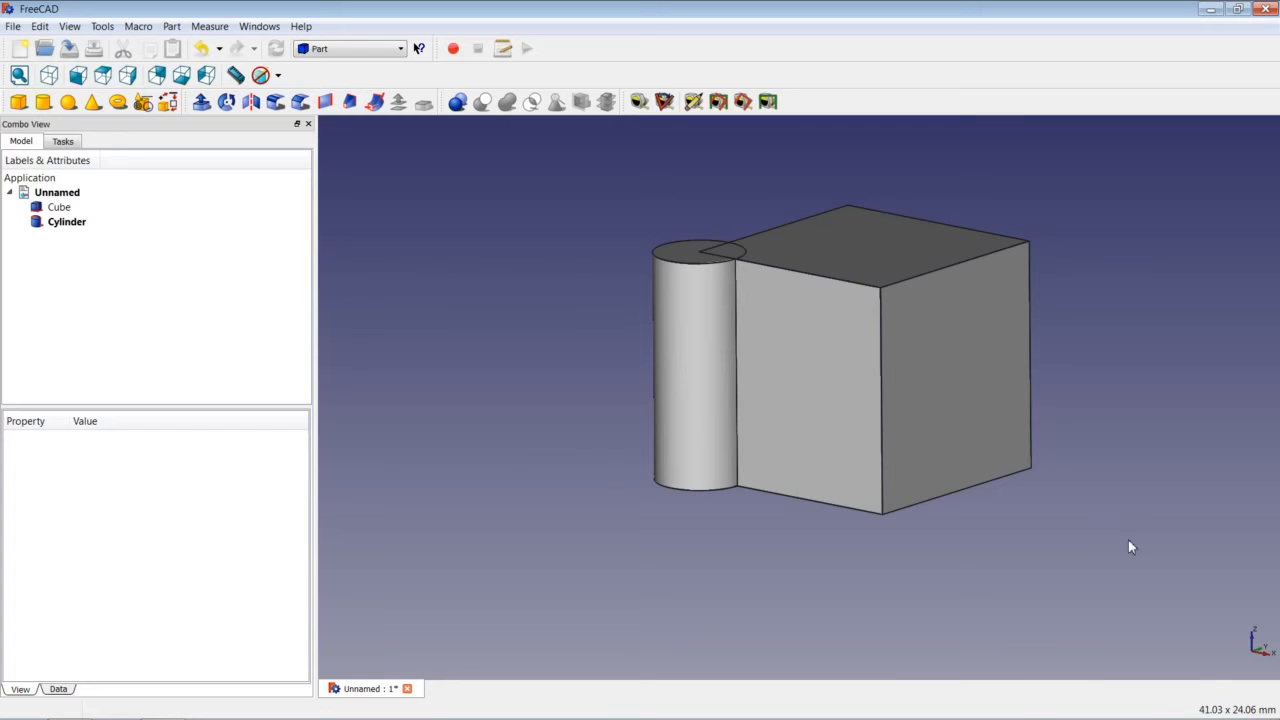
click(371, 49)
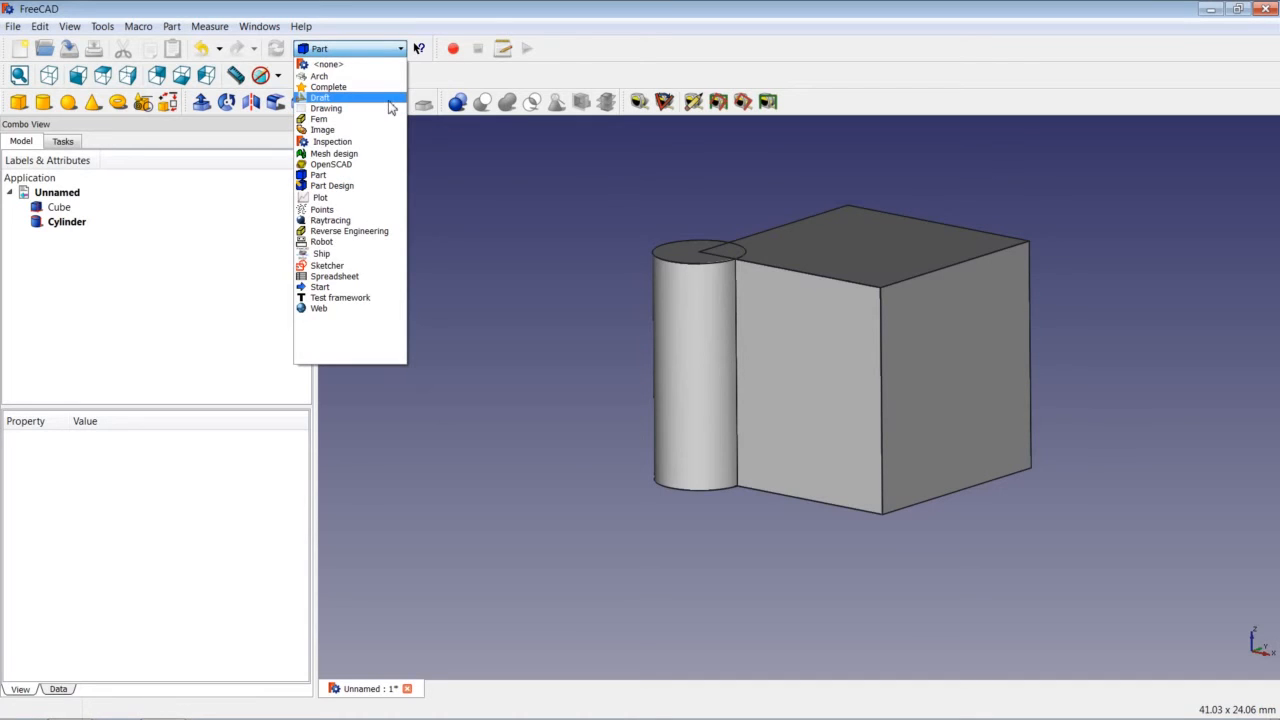
click(1112, 542)
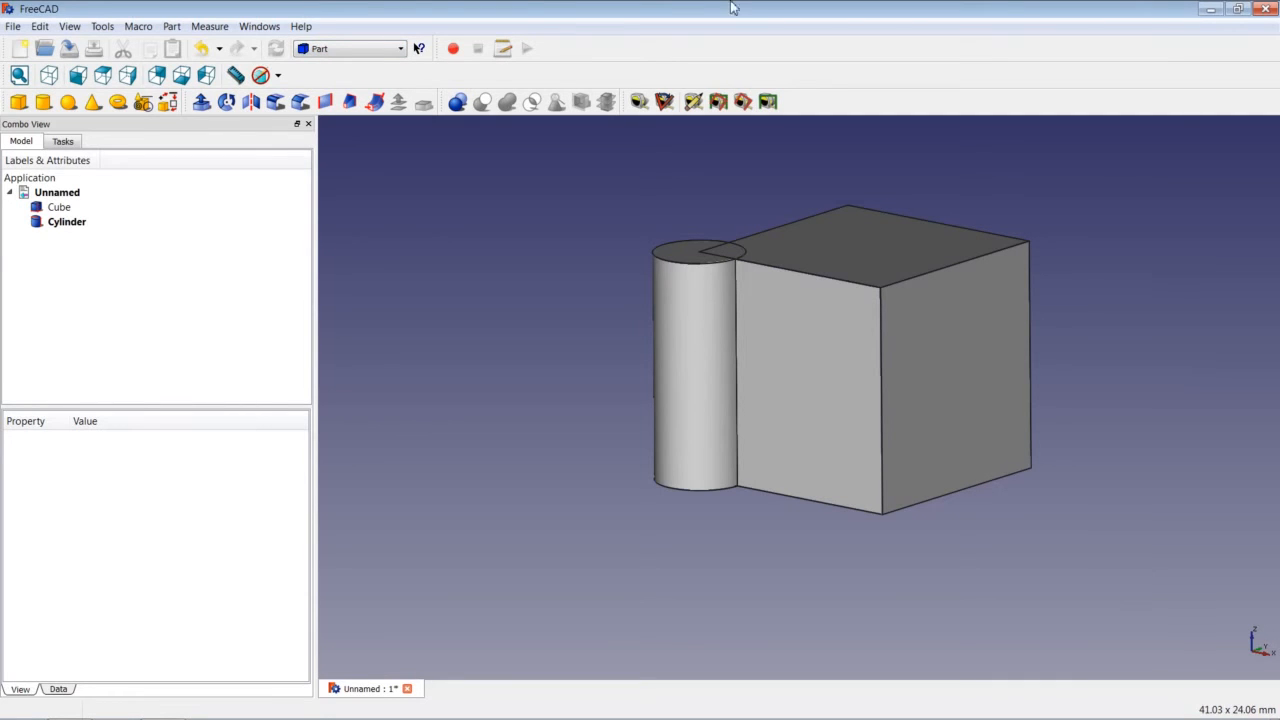
- Review the user unit systems in the general preferences, choose Standard (mm/kg/s/degree), and leave the preferences without applying anything
click(38, 26)
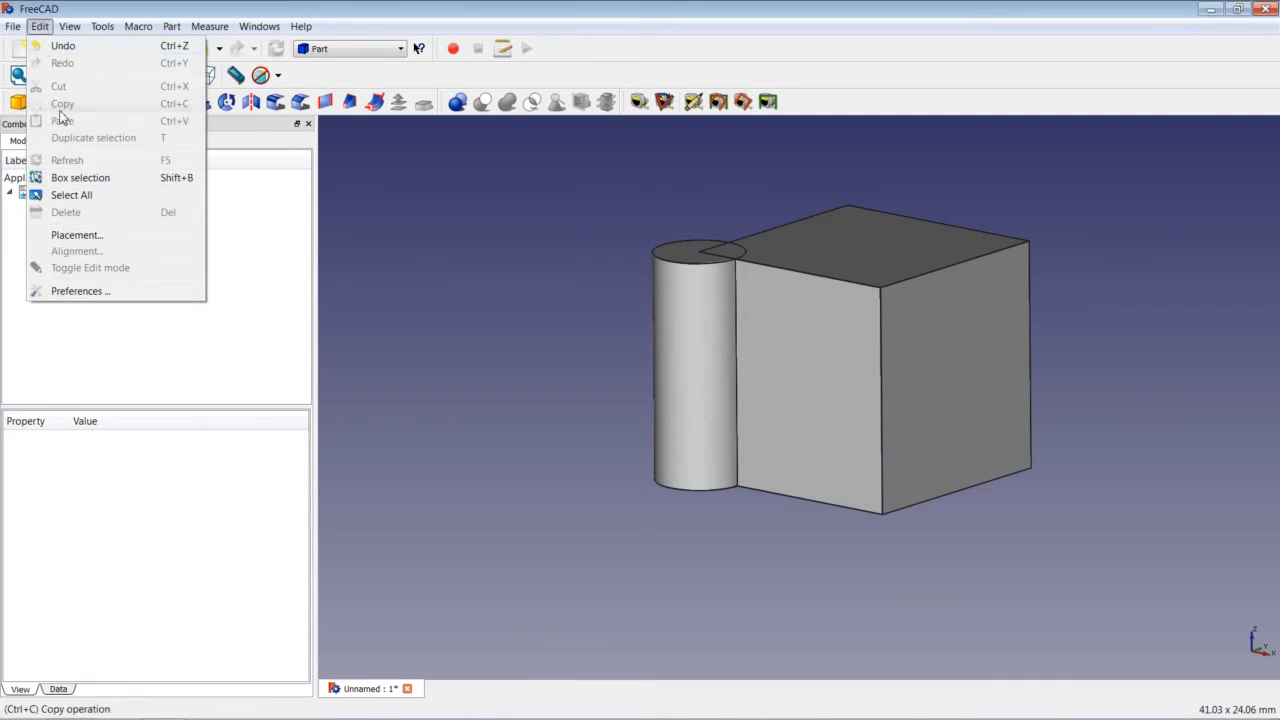
click(78, 291)
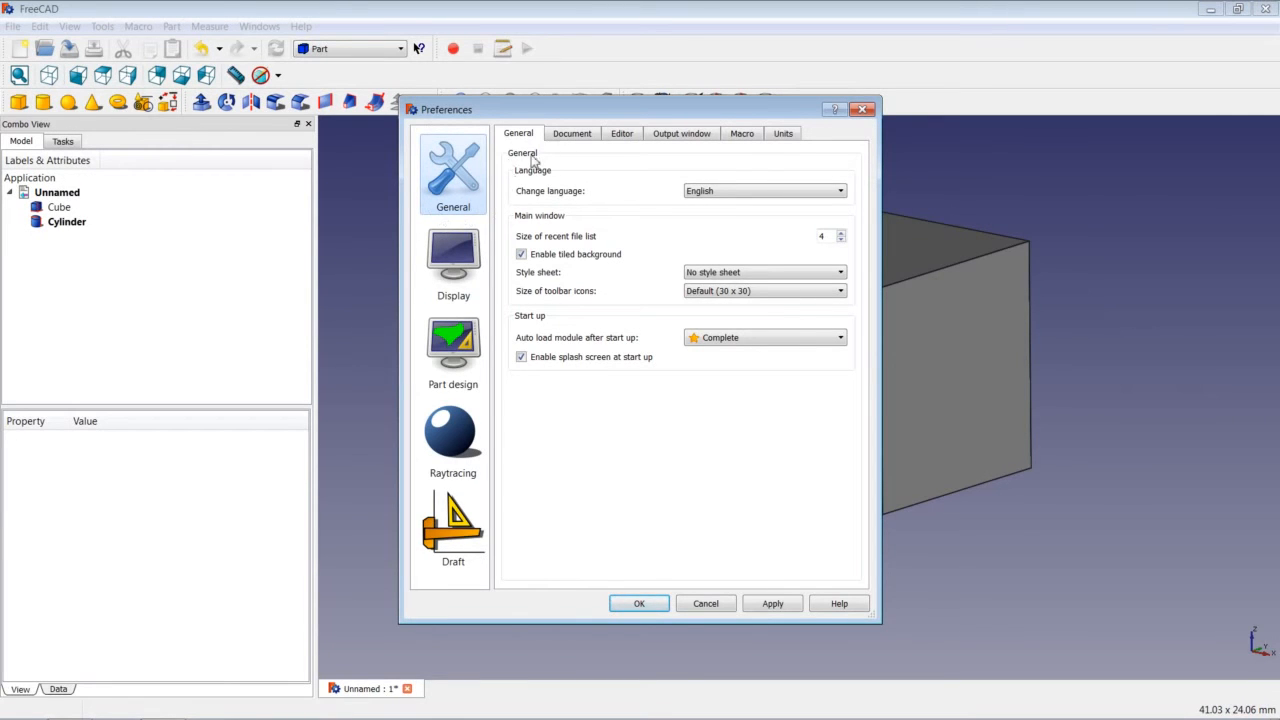
click(790, 137)
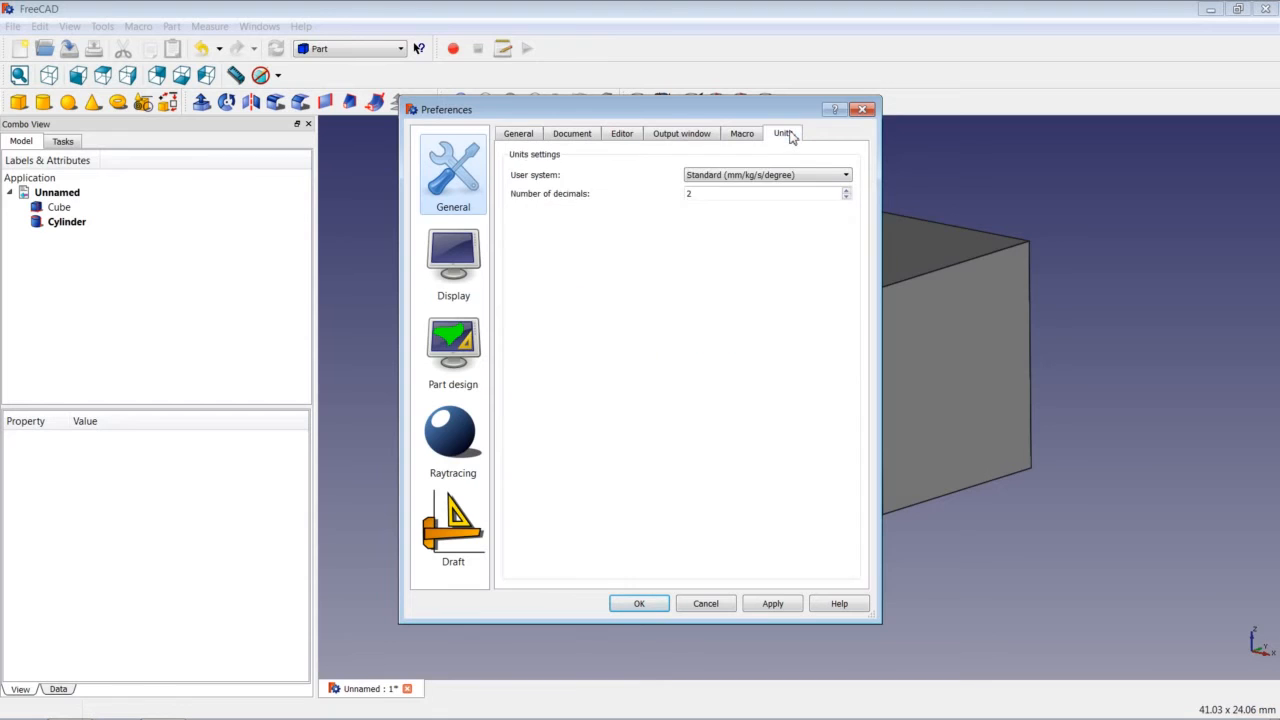
click(800, 177)
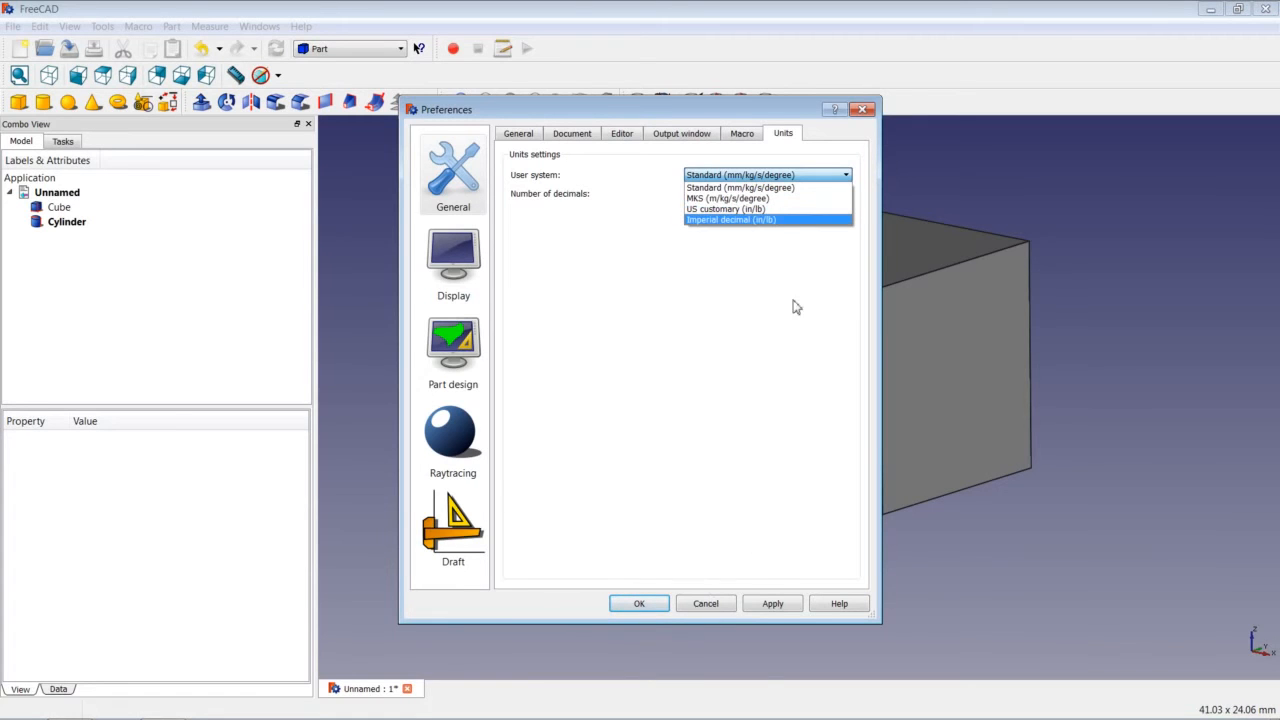
click(793, 188)
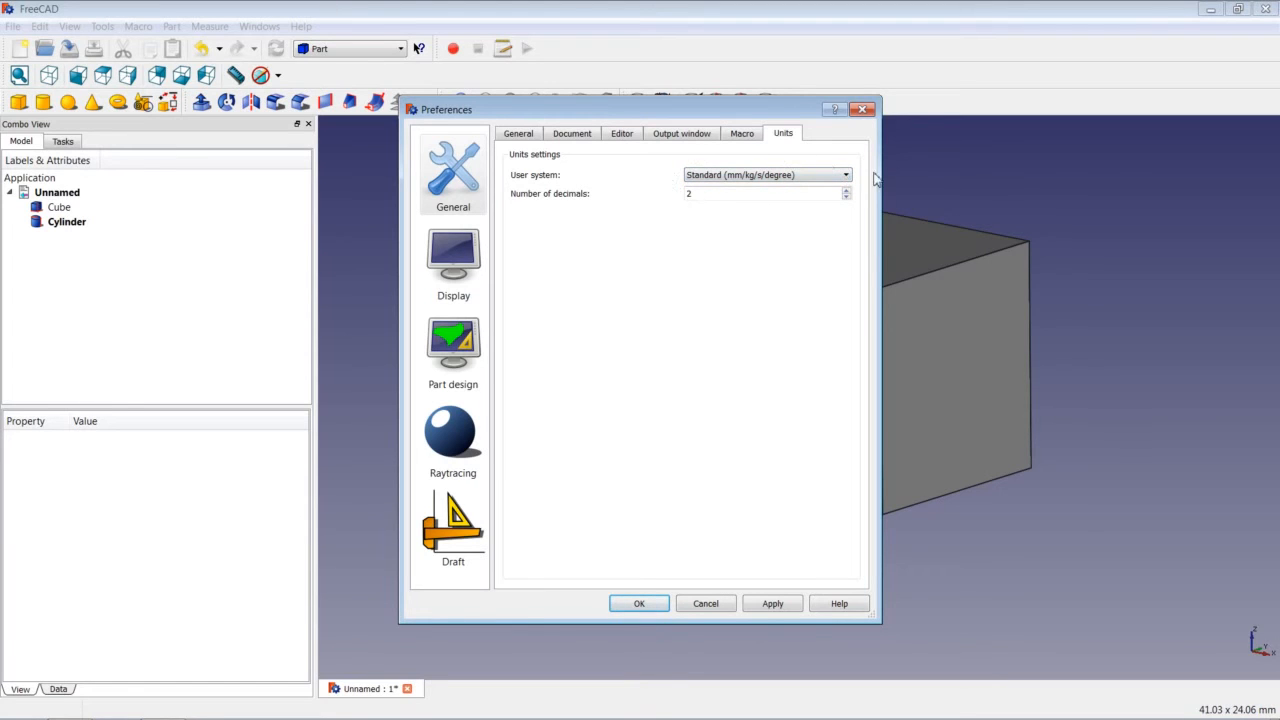
click(706, 604)
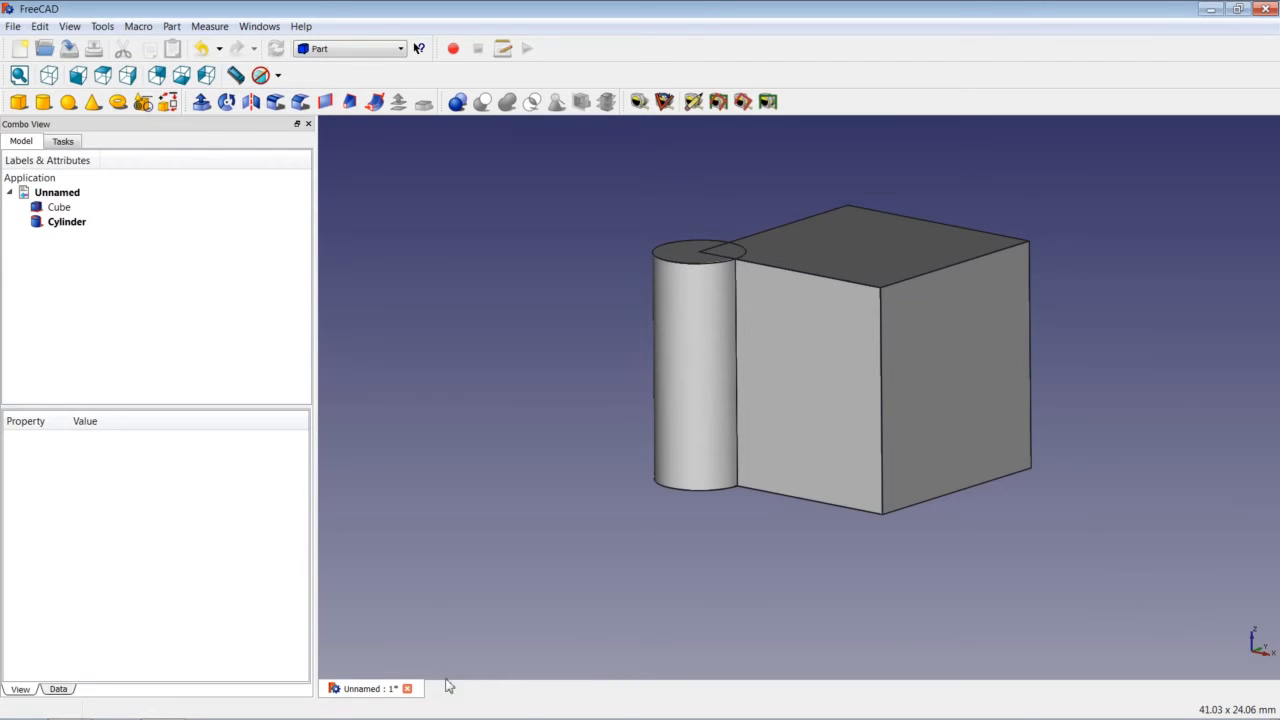
- Close the cube and cylinder document without saving, and open the recently used T01_Turners_Cube file
click(407, 689)
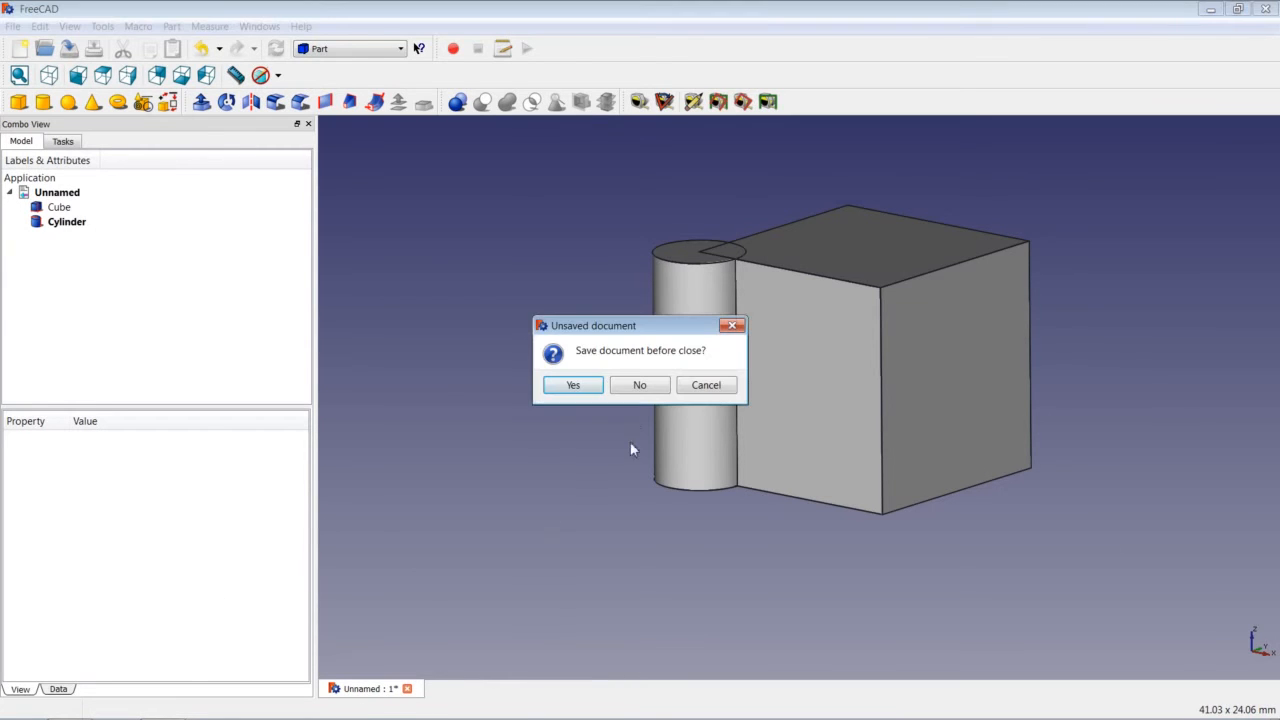
click(639, 384)
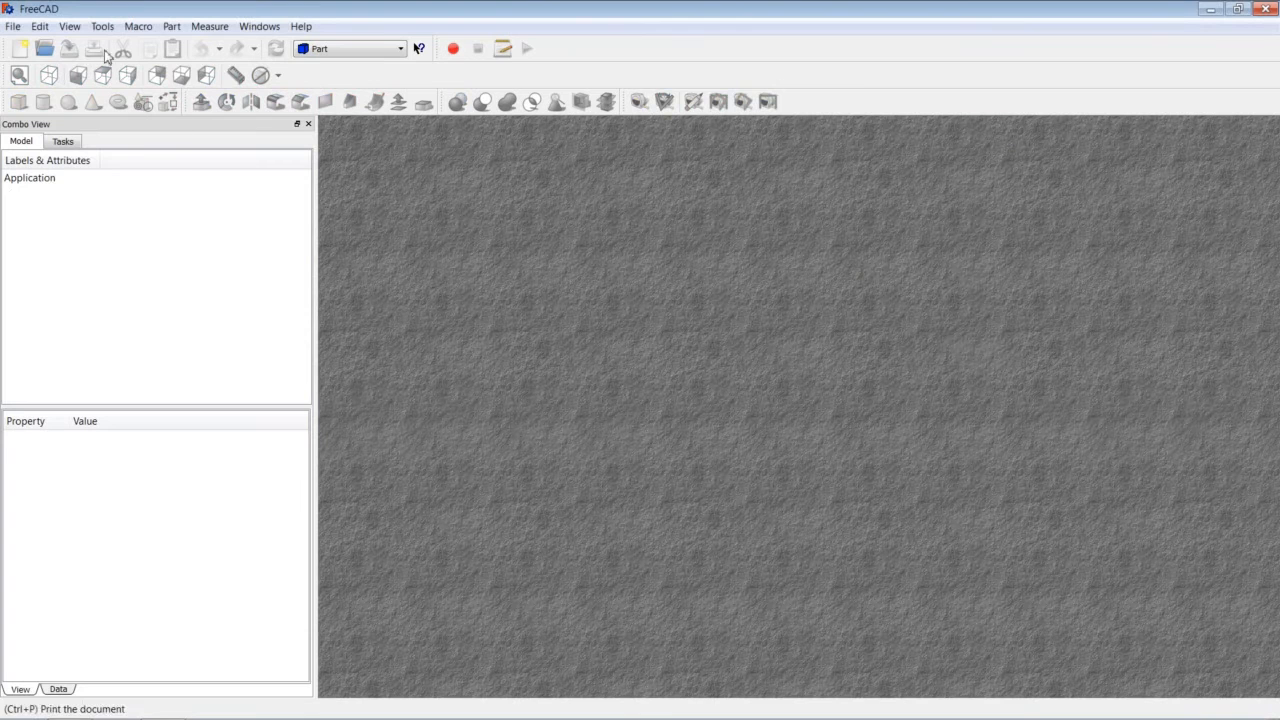
click(13, 26)
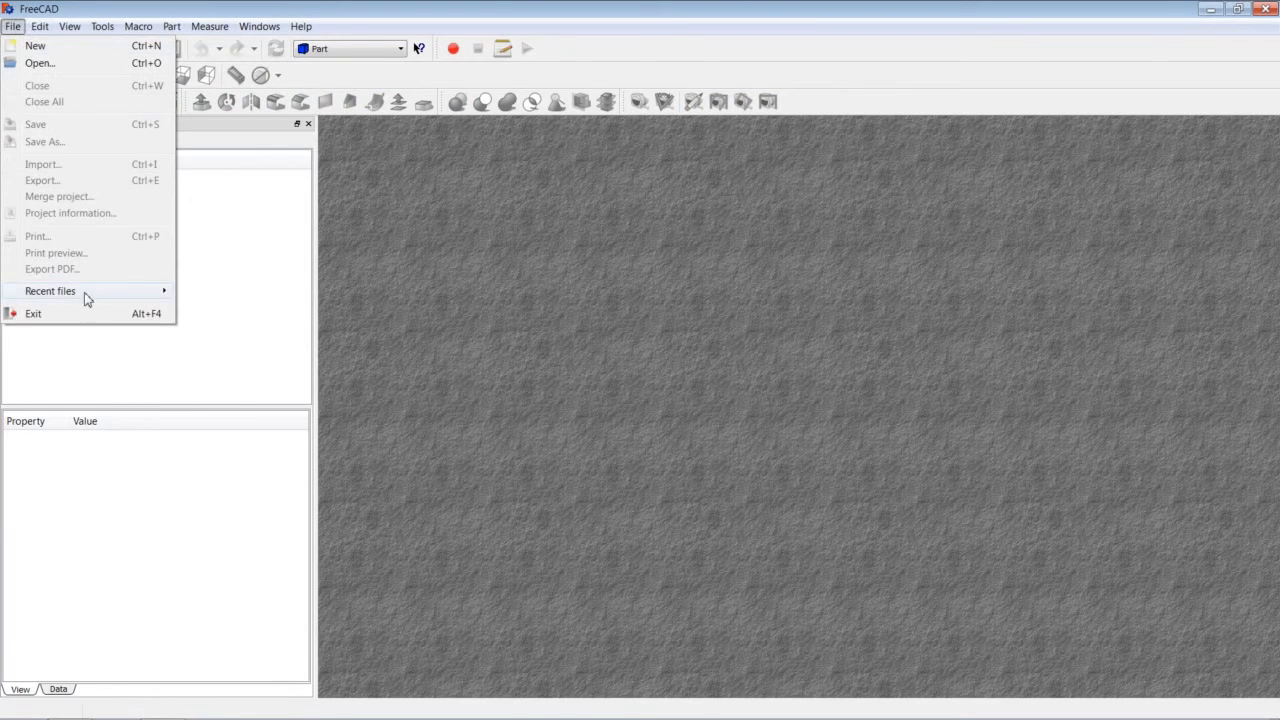
mouse_move(105, 291)
click(210, 292)
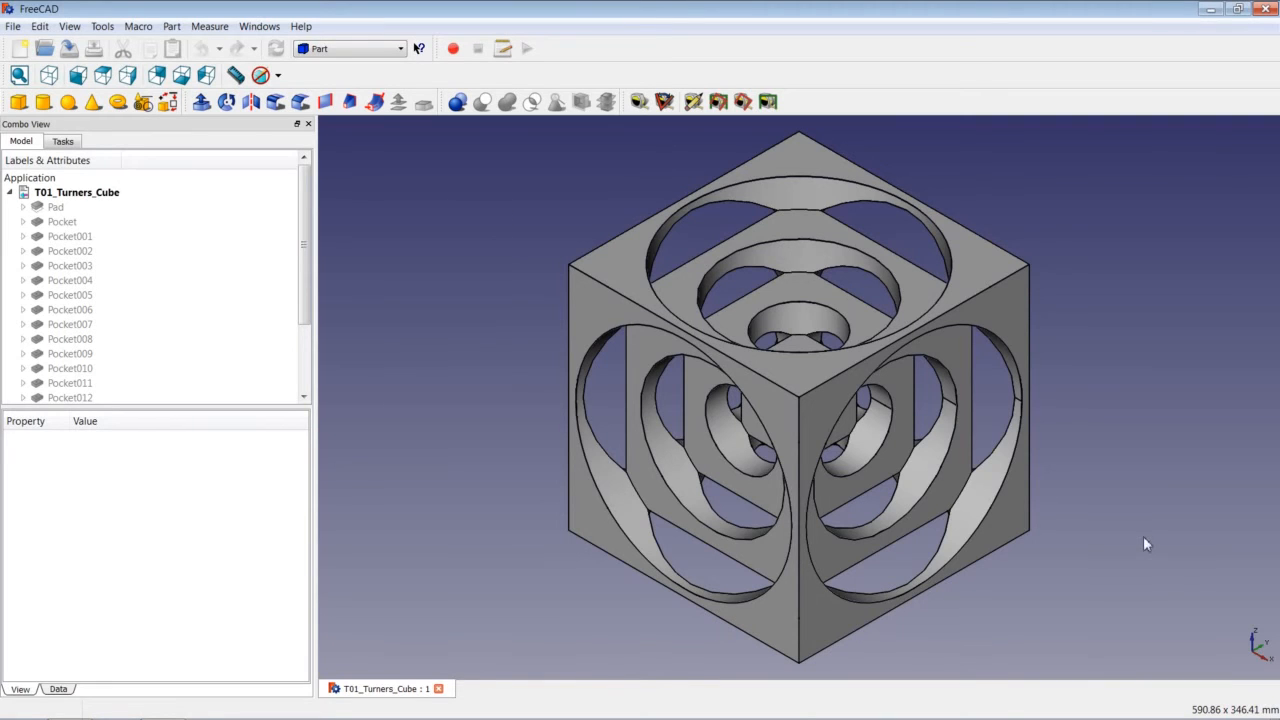
- Replace the T01_Turners_Cube document with a new empty one, and switch to the Part Design workbench with the model tree shown
click(439, 689)
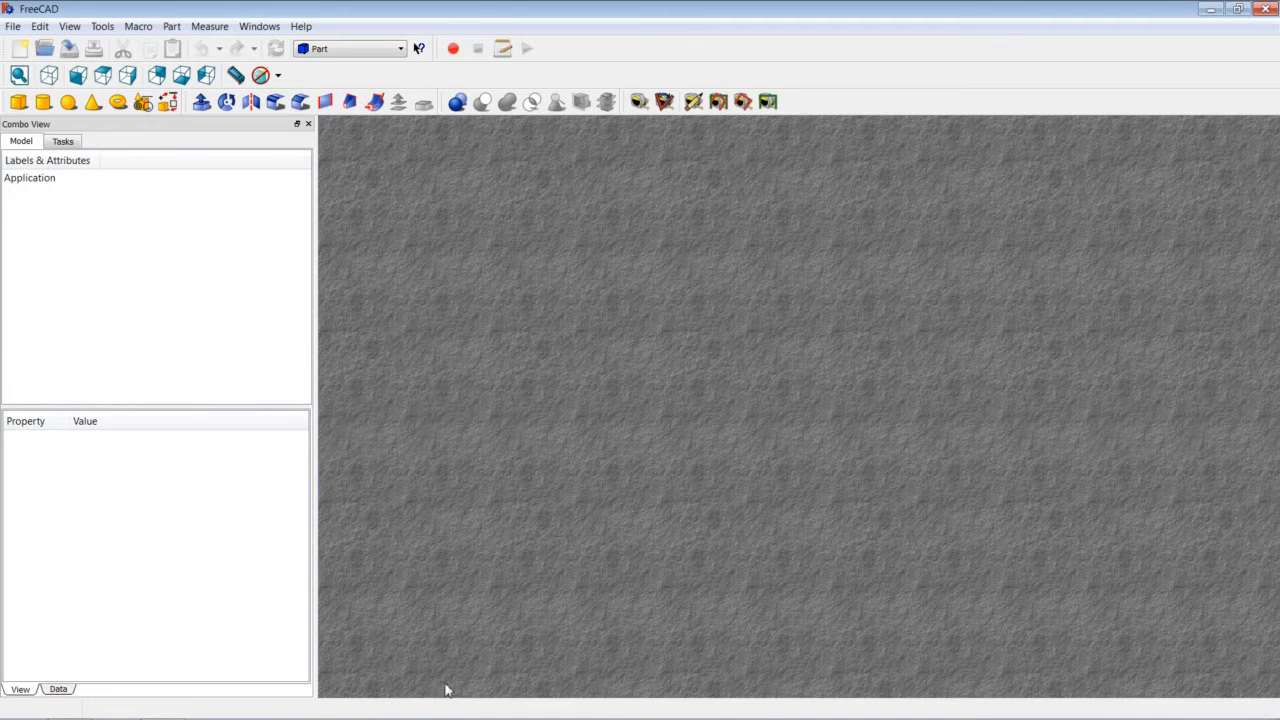
click(20, 48)
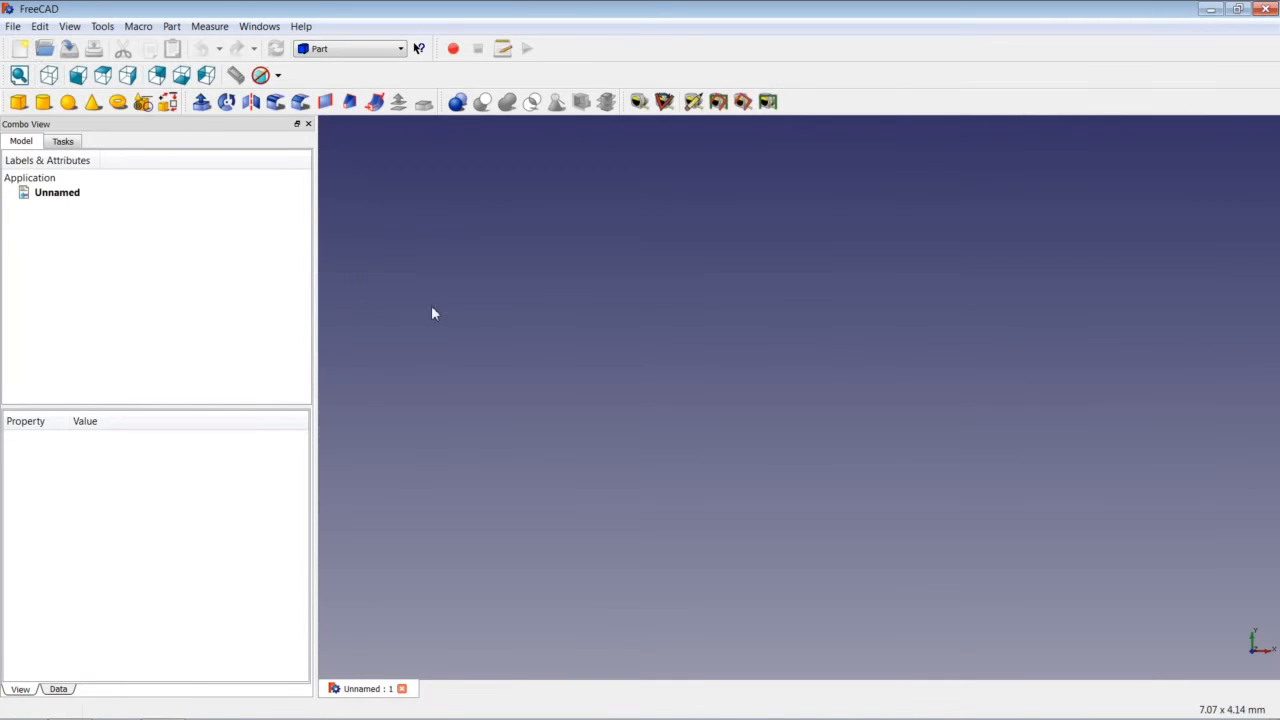
click(354, 52)
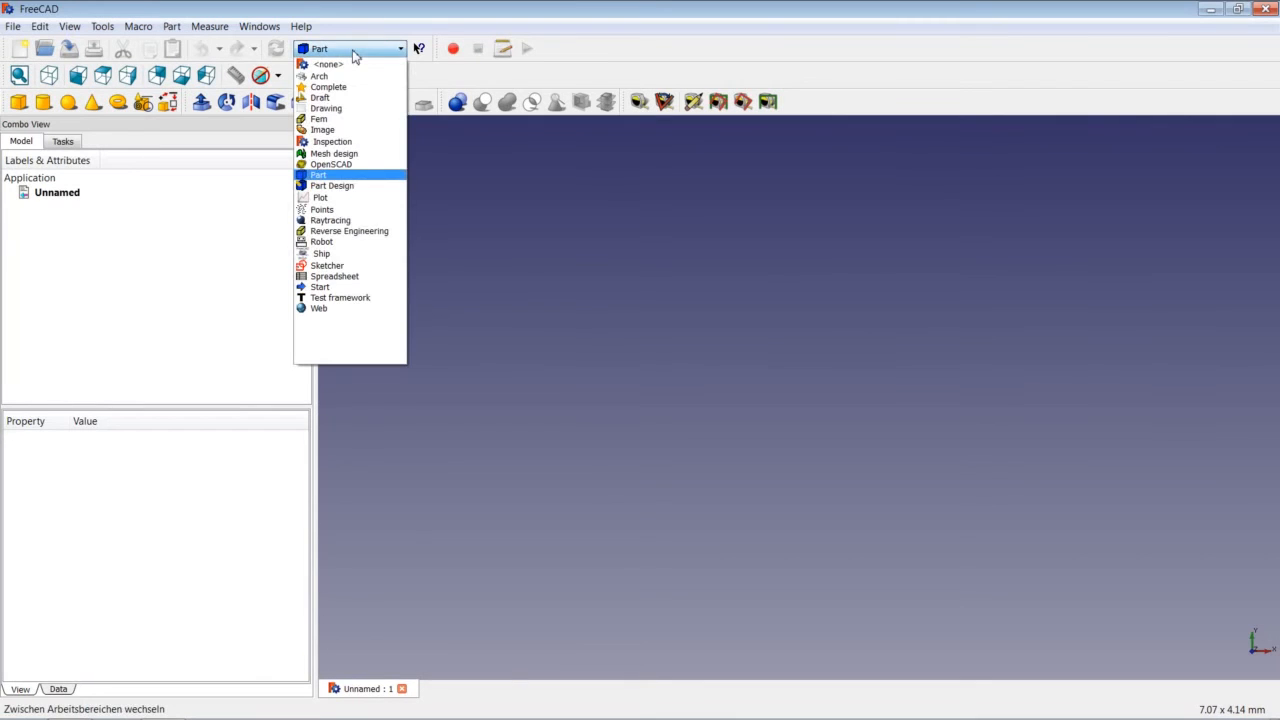
click(350, 187)
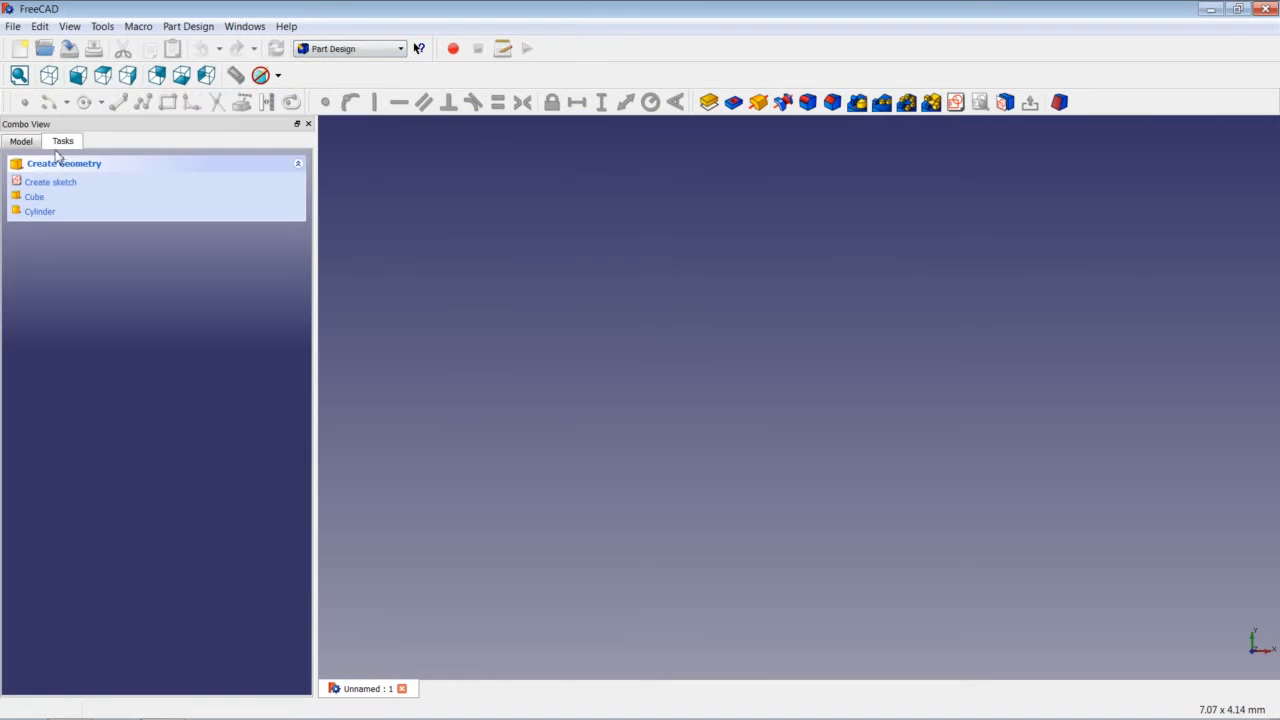
click(24, 146)
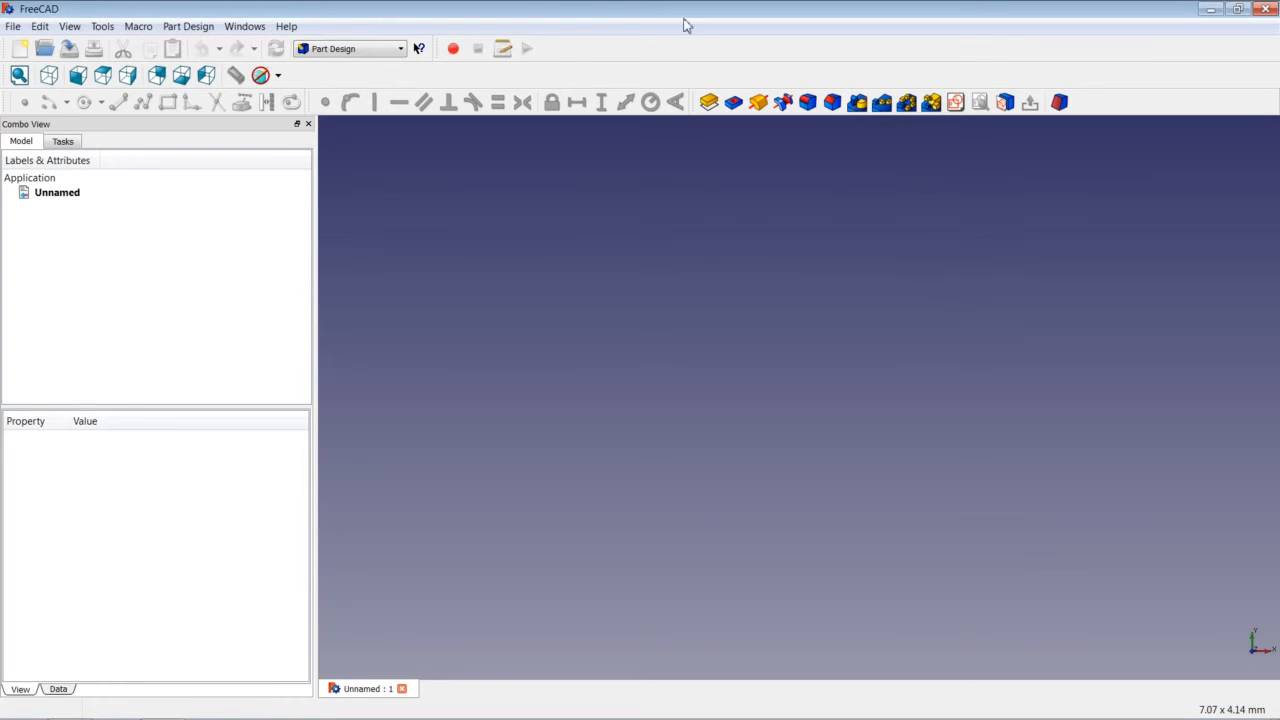
click(366, 49)
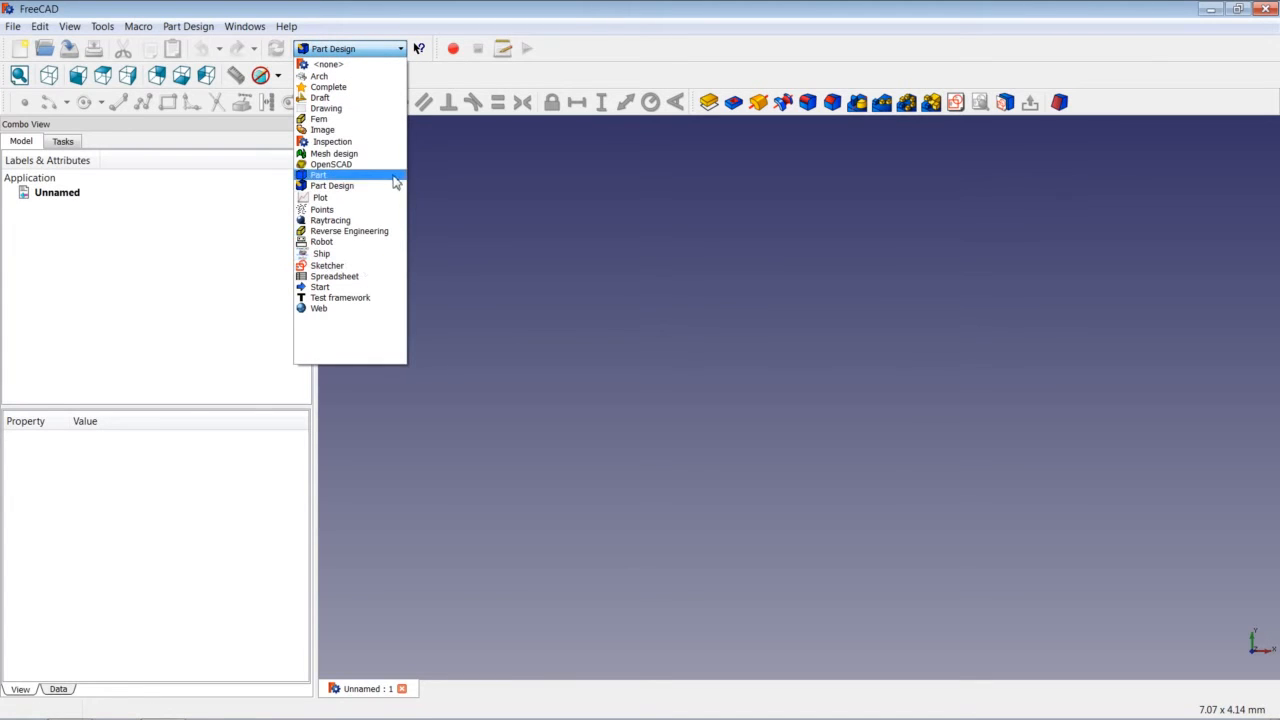
click(474, 191)
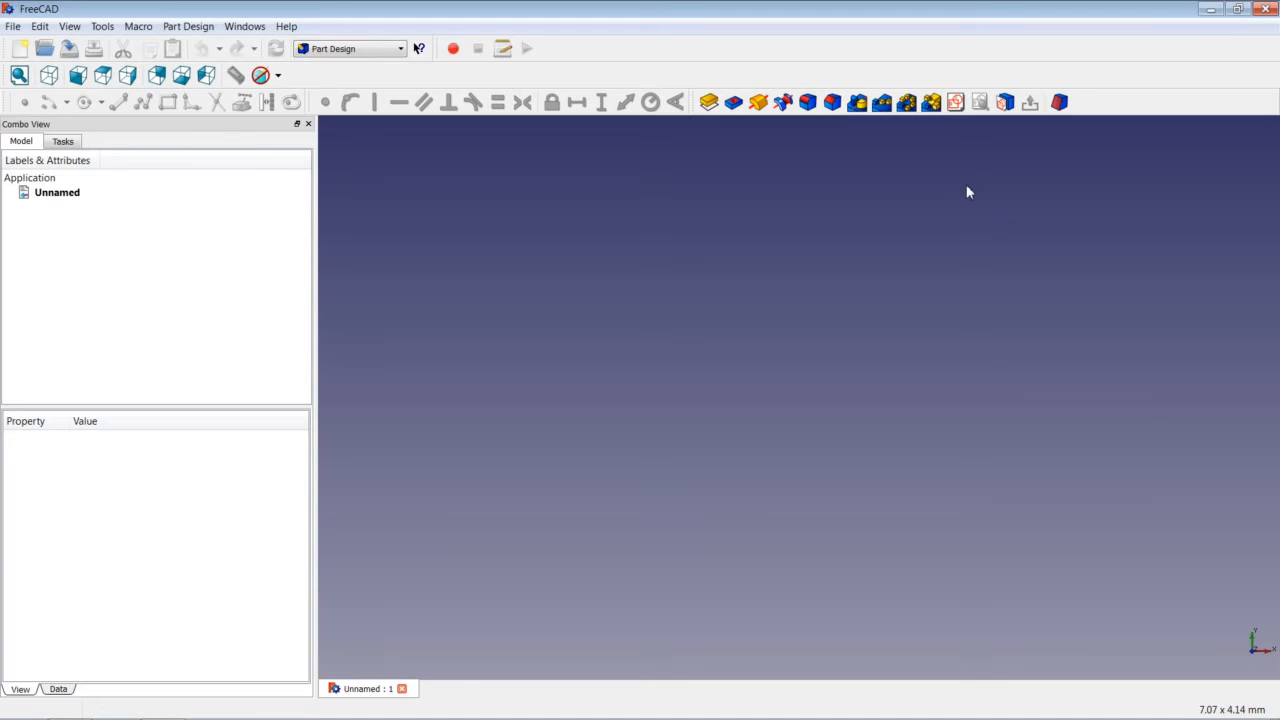
- Create a sketch on the XY-Plane and draw a rectangle about 68 mm wide around the origin
click(955, 104)
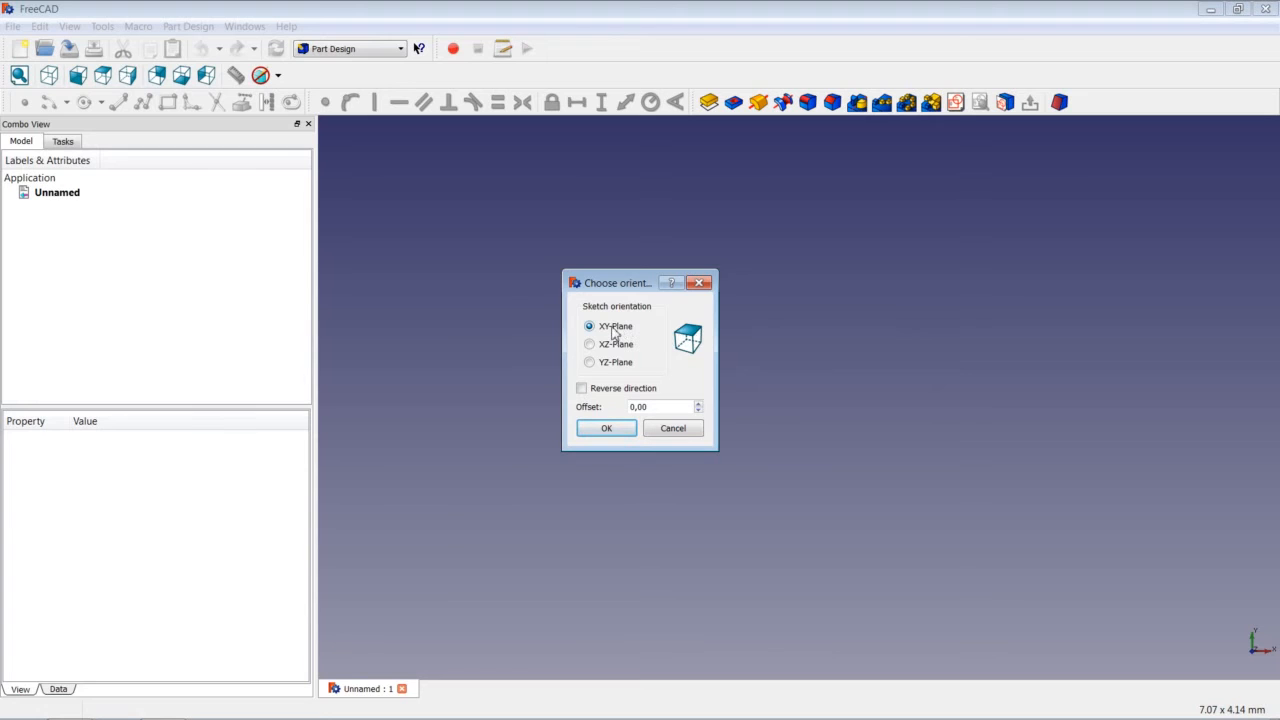
click(607, 428)
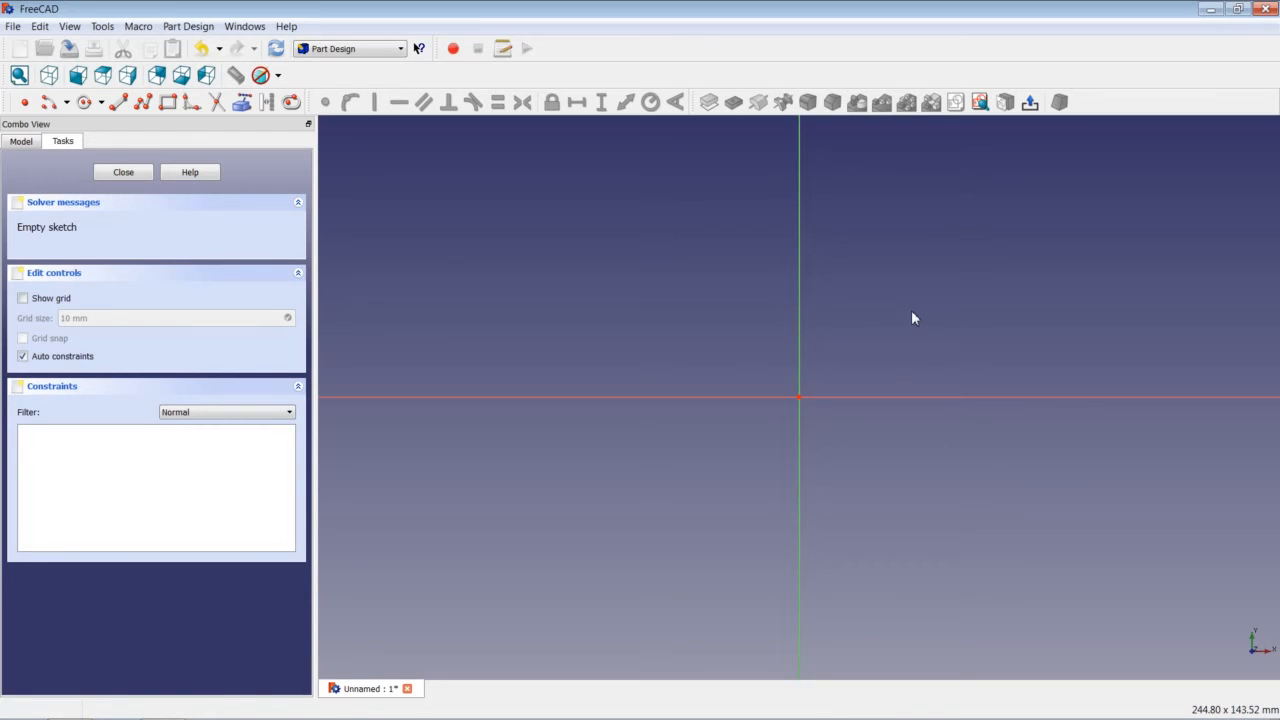
click(168, 104)
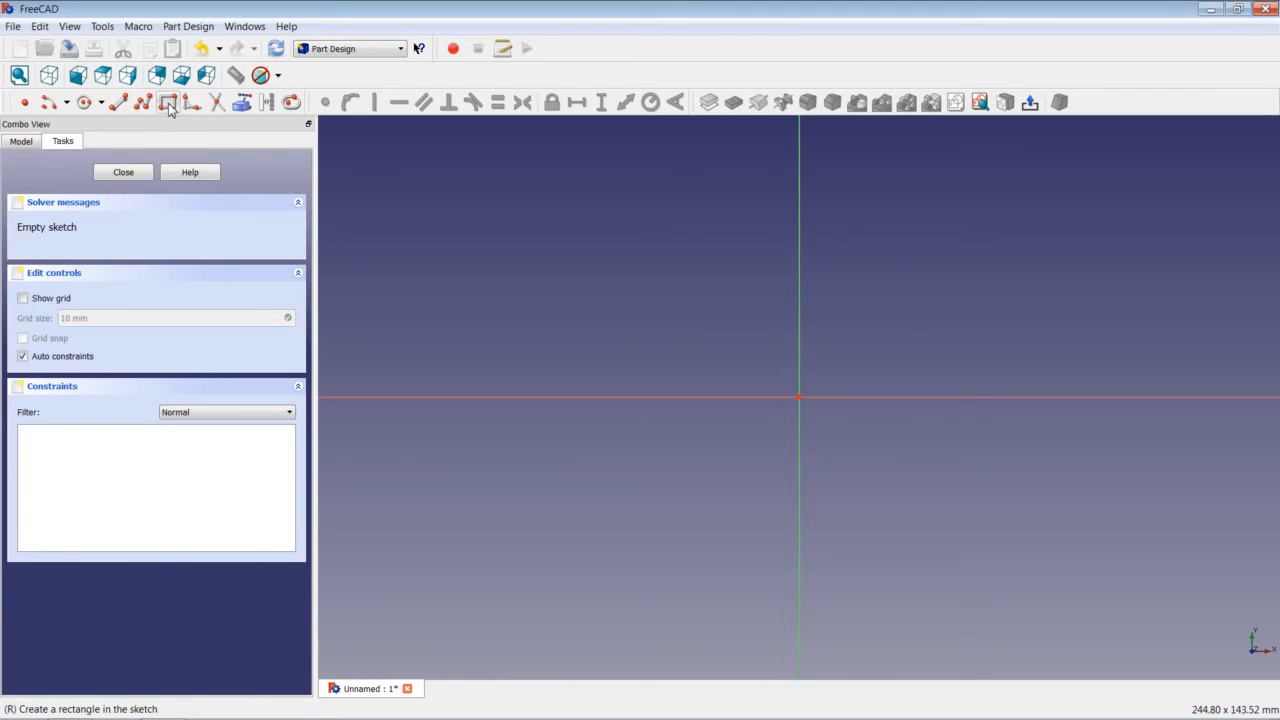
click(682, 285)
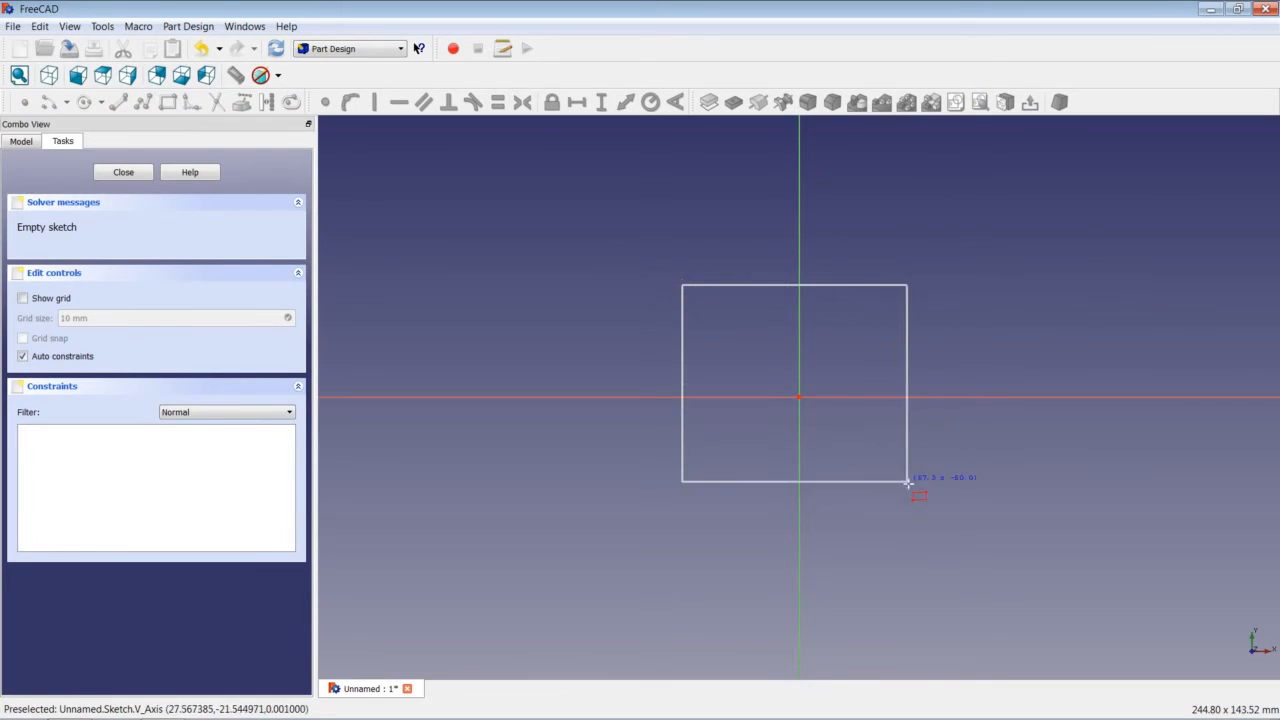
click(950, 545)
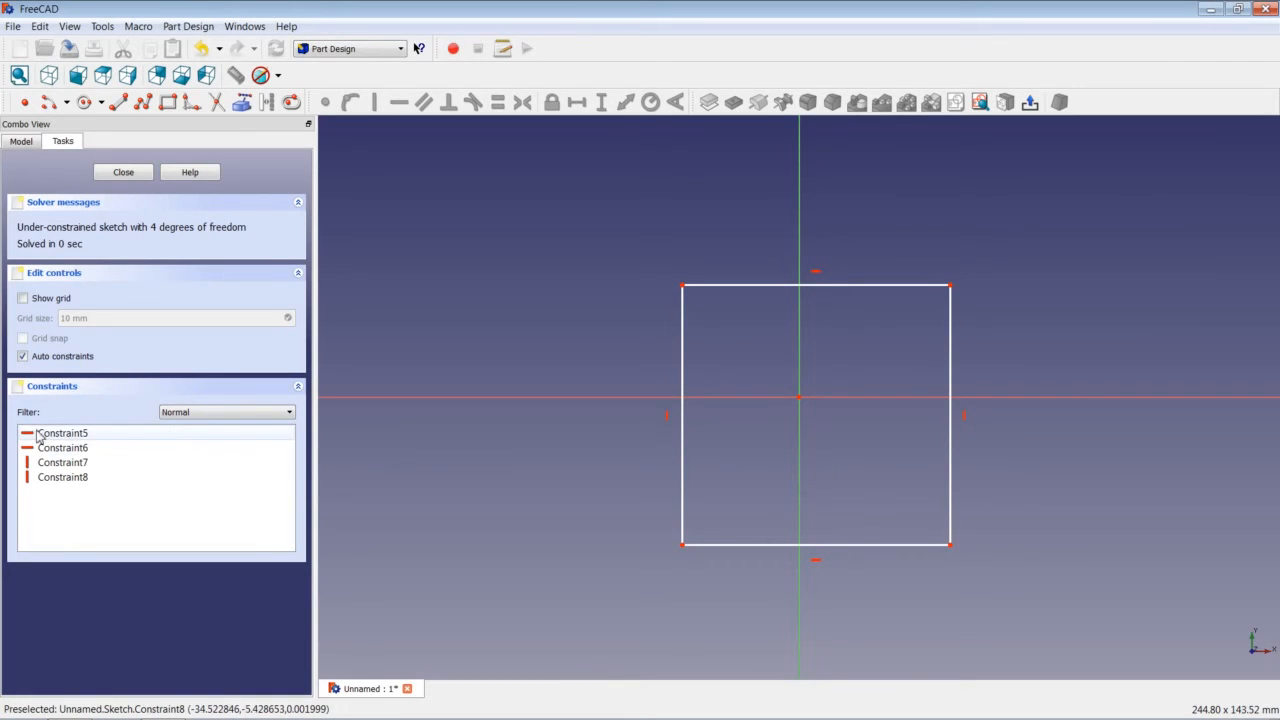
- Examine the rectangle's constraints with the filter set to All while moving its upper edge, and return the filter to Normal
click(197, 413)
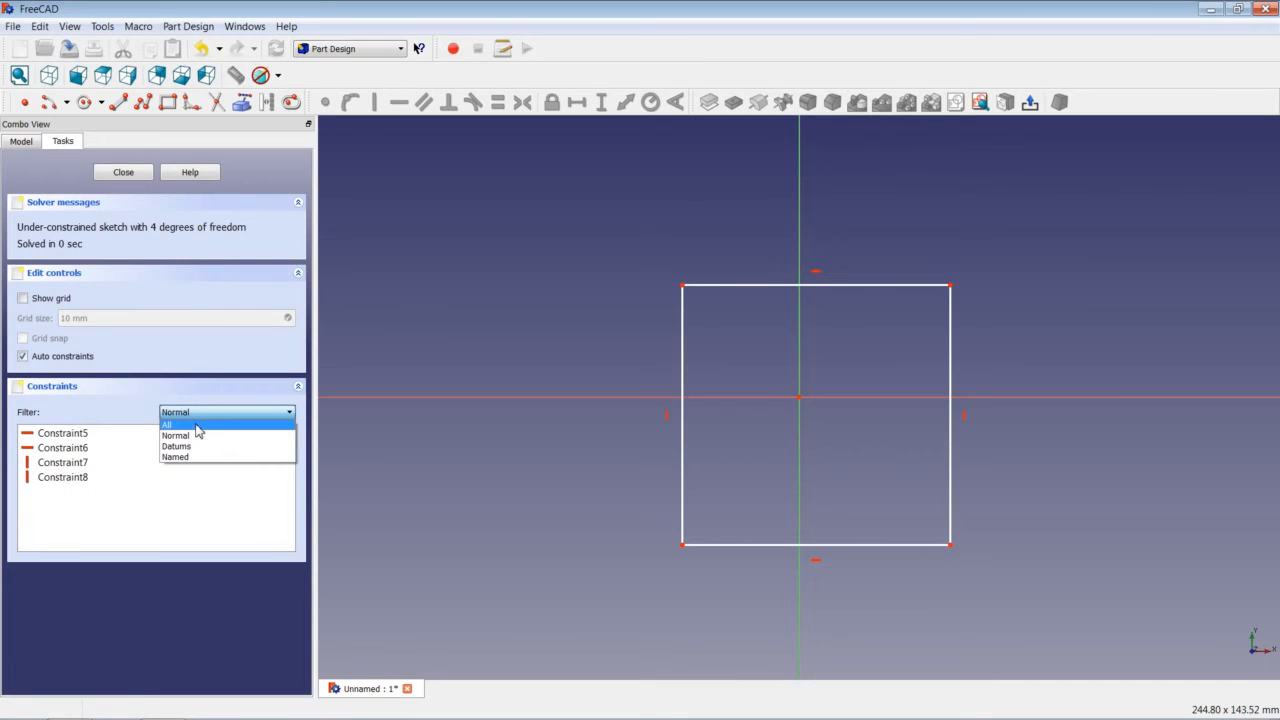
click(197, 427)
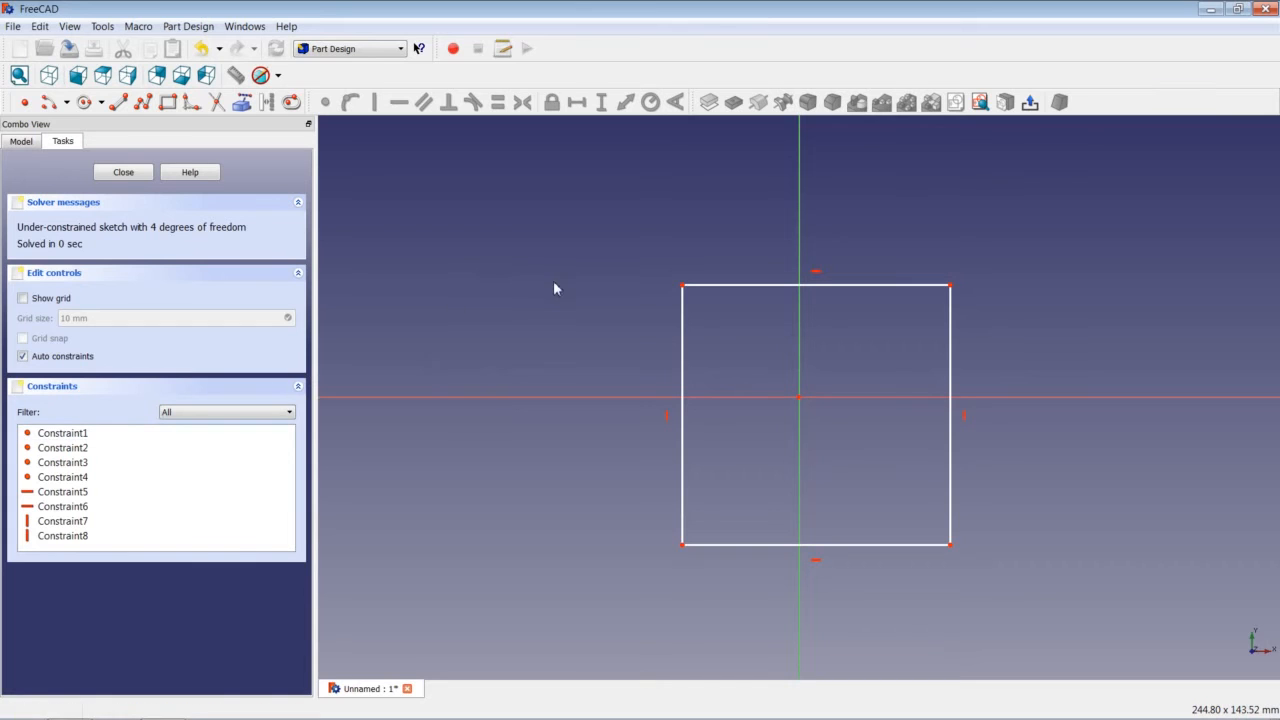
drag(717, 289, 714, 321)
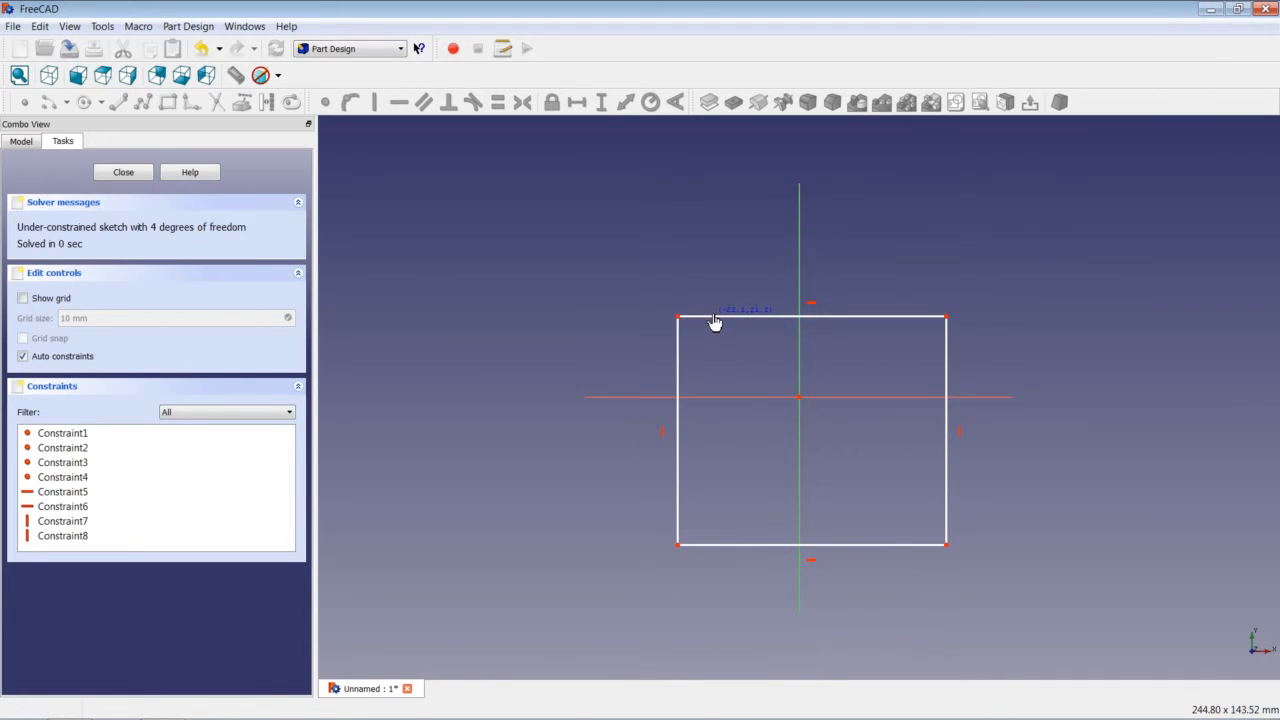
drag(714, 321, 687, 298)
drag(705, 313, 706, 294)
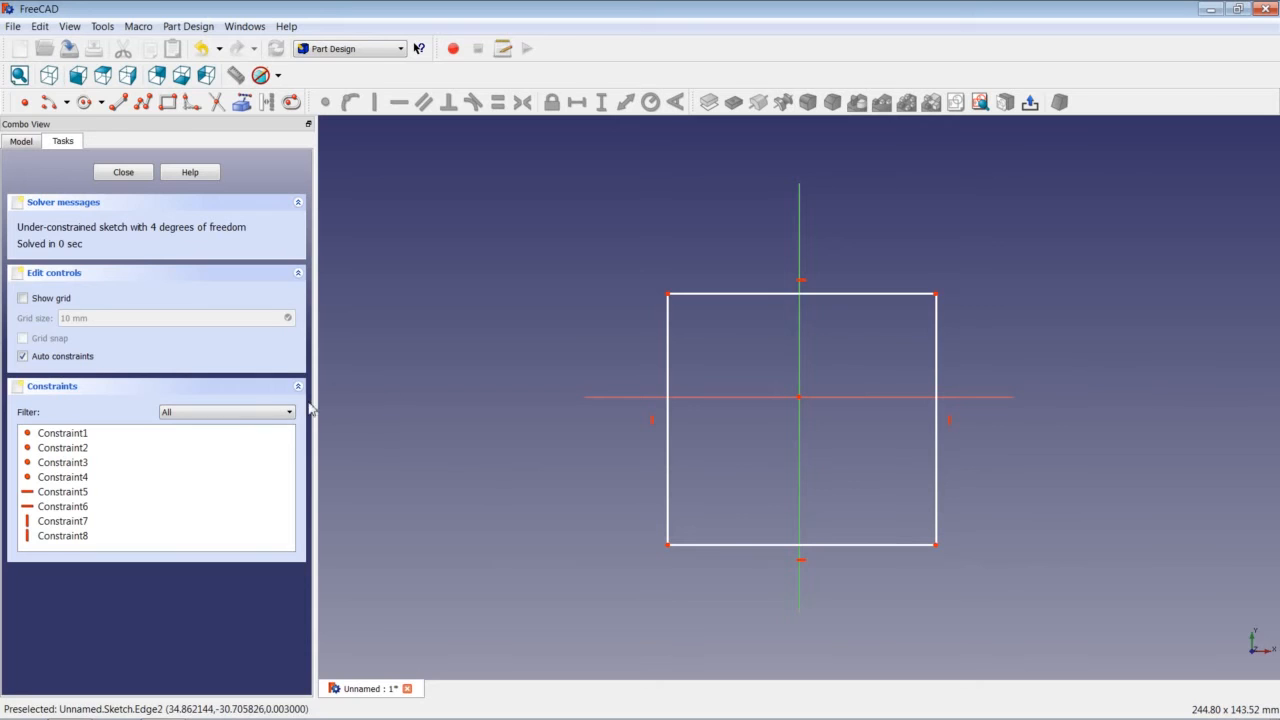
click(252, 413)
click(249, 436)
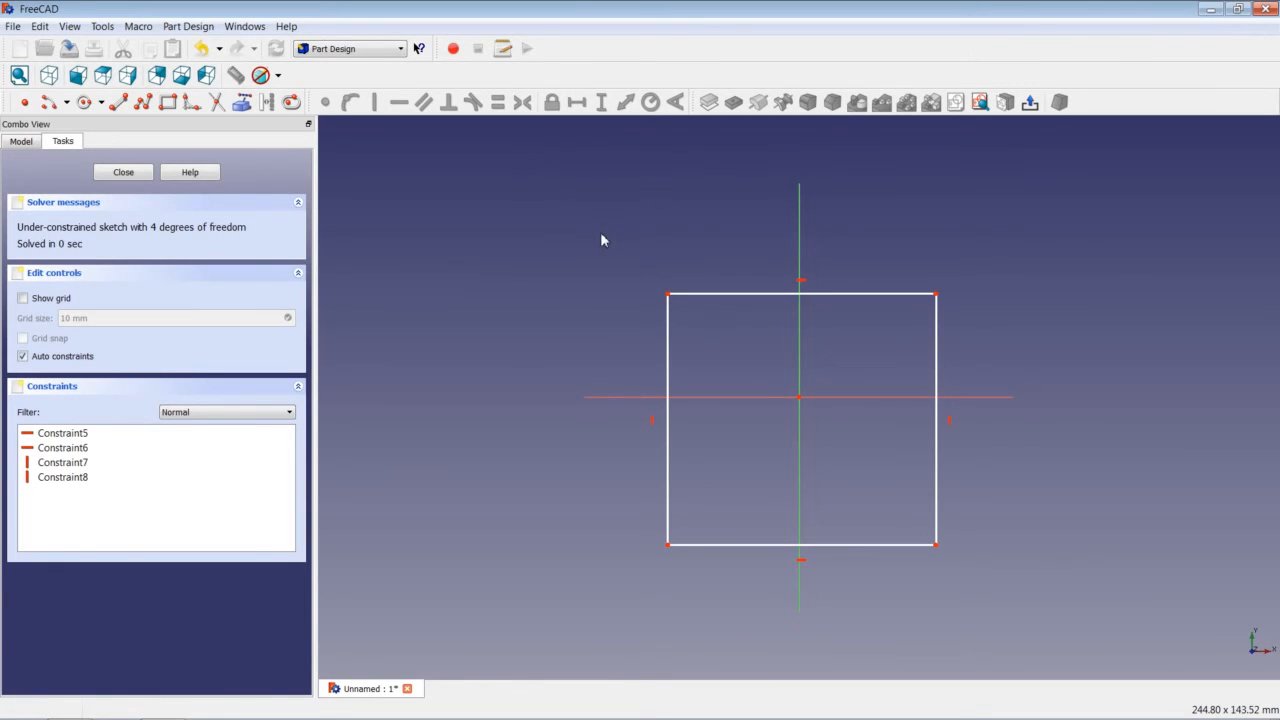
- Make the rectangle's two left corners symmetric about the horizontal axis, and move the upper edge inward to test the symmetry
click(668, 295)
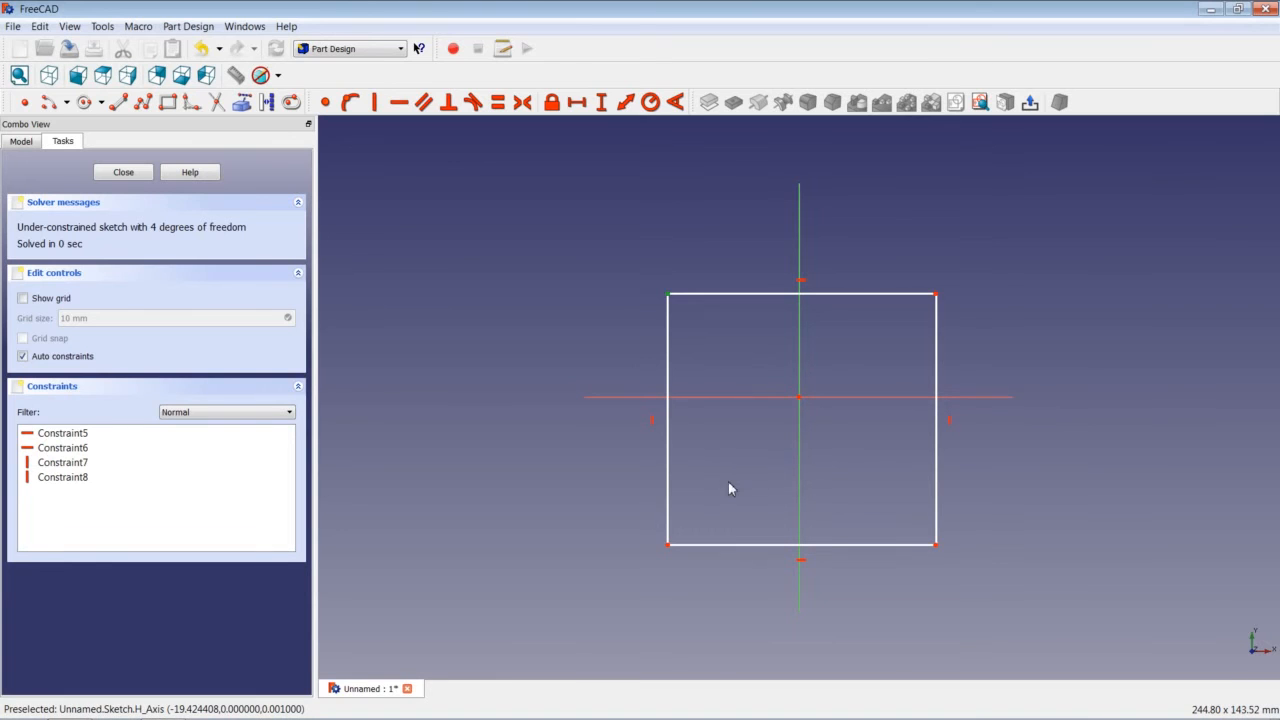
click(668, 545)
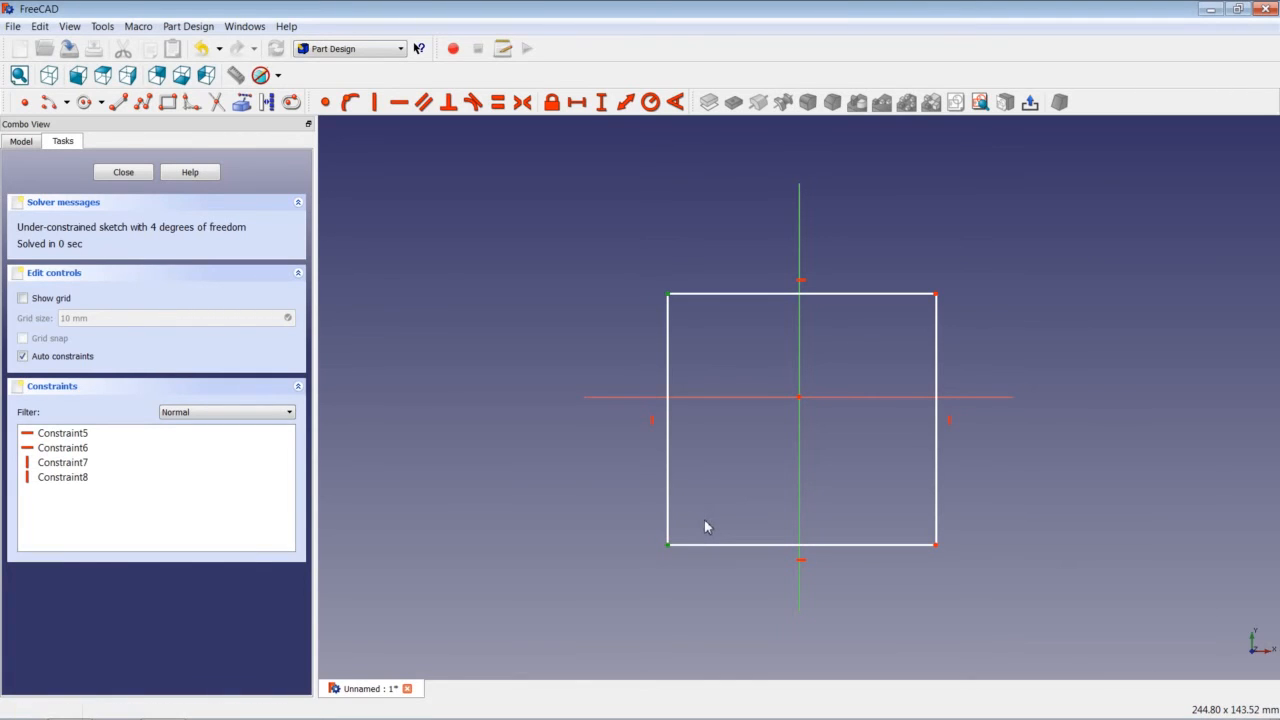
click(697, 398)
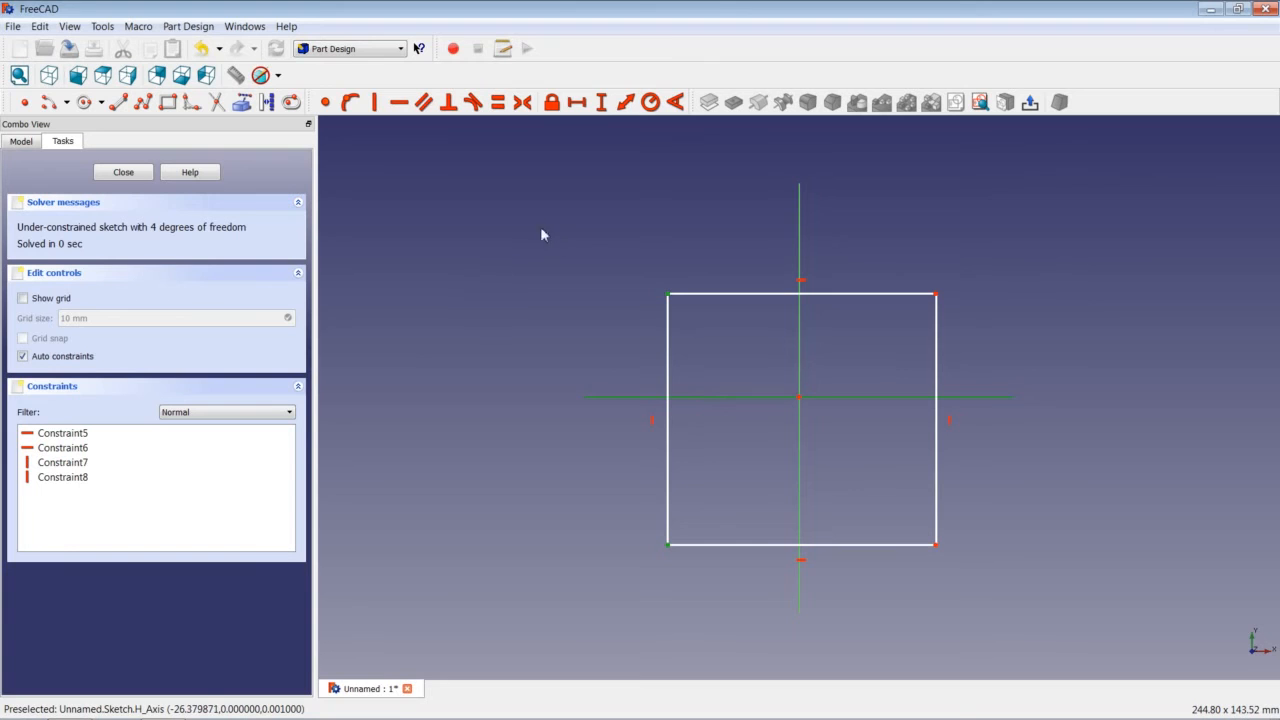
click(522, 102)
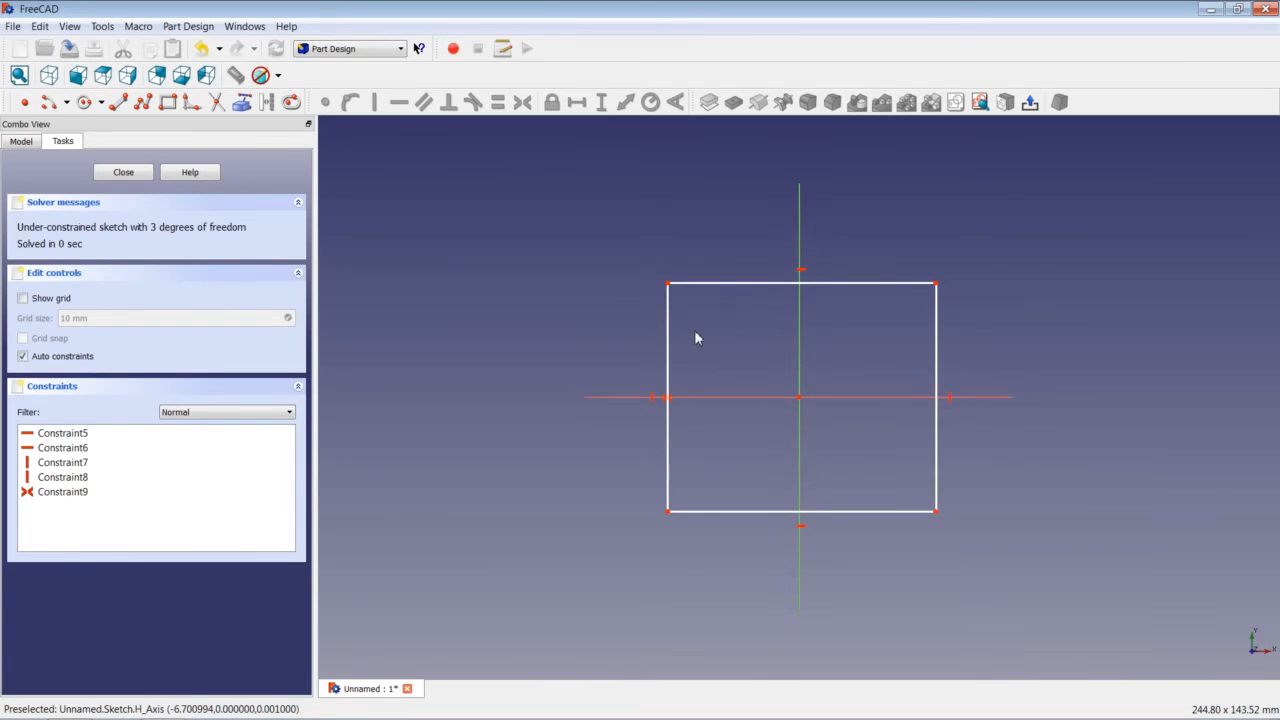
mouse_move(694, 284)
mouse_down()
mouse_move(702, 357)
mouse_move(683, 297)
mouse_move(631, 337)
mouse_move(703, 331)
mouse_move(716, 317)
mouse_move(674, 371)
mouse_move(714, 340)
mouse_move(693, 325)
mouse_up()
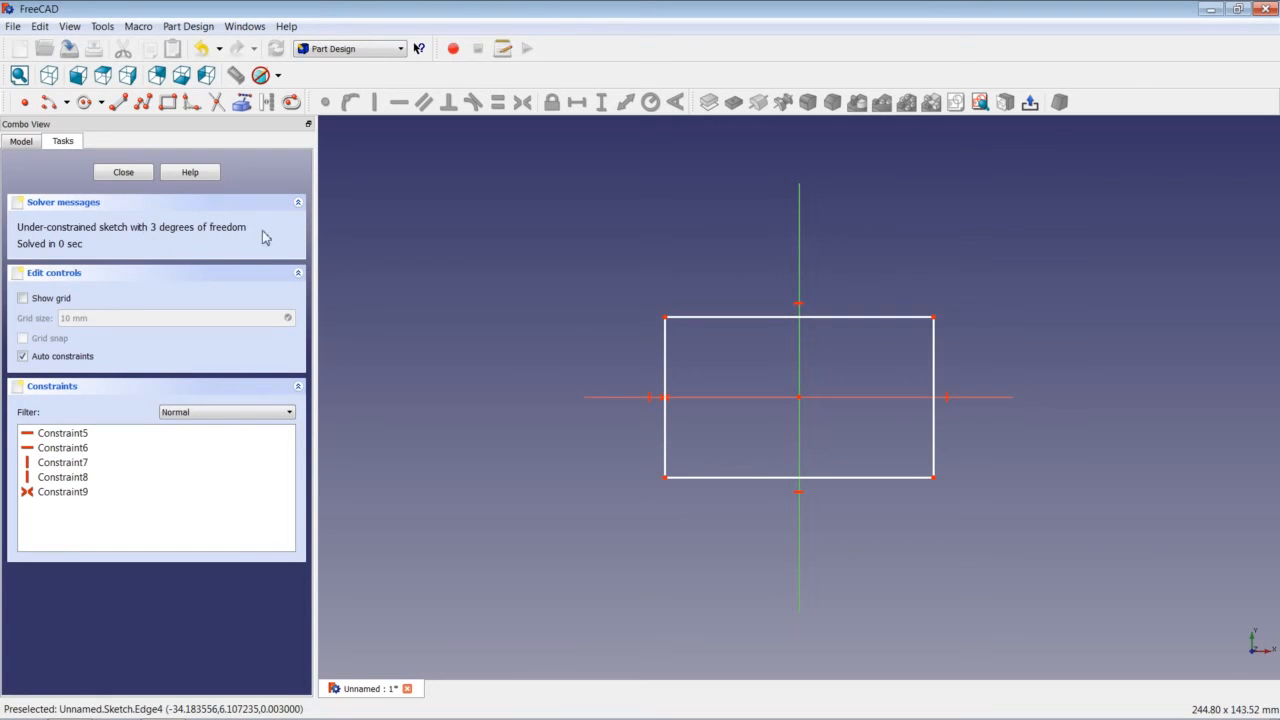
- Make the rectangle's two upper corners symmetric about the vertical axis
click(666, 319)
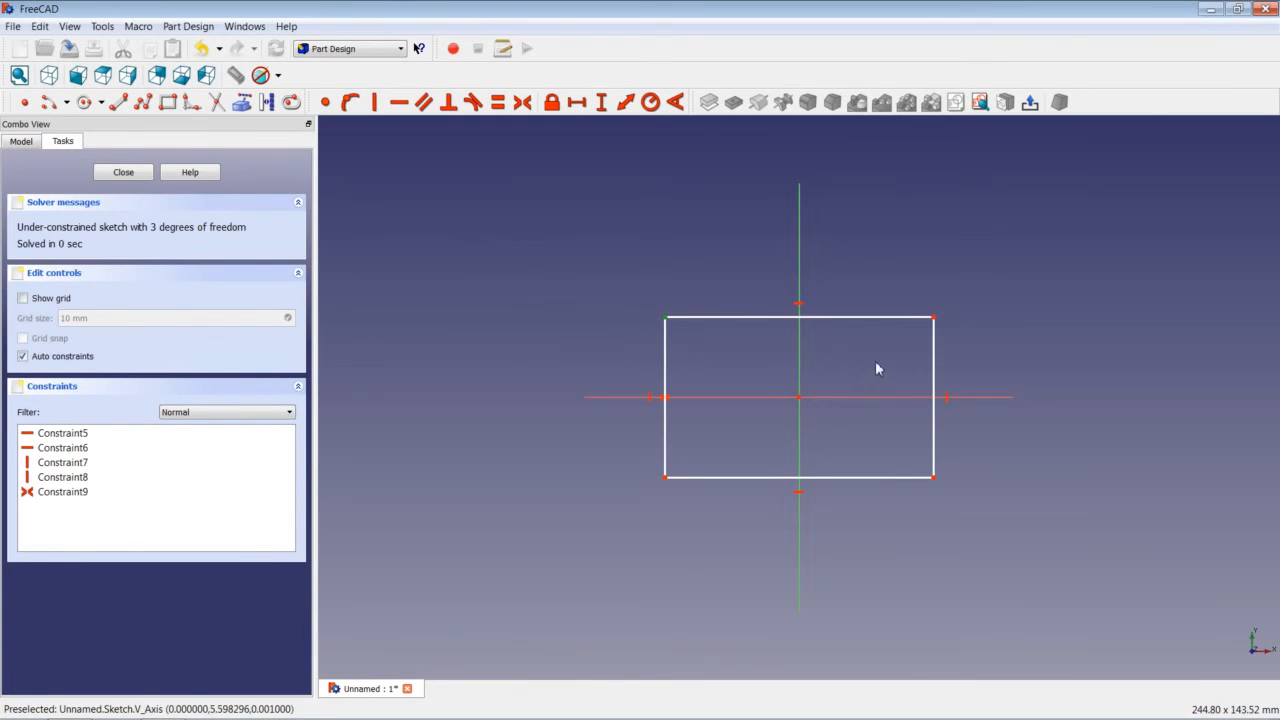
click(934, 319)
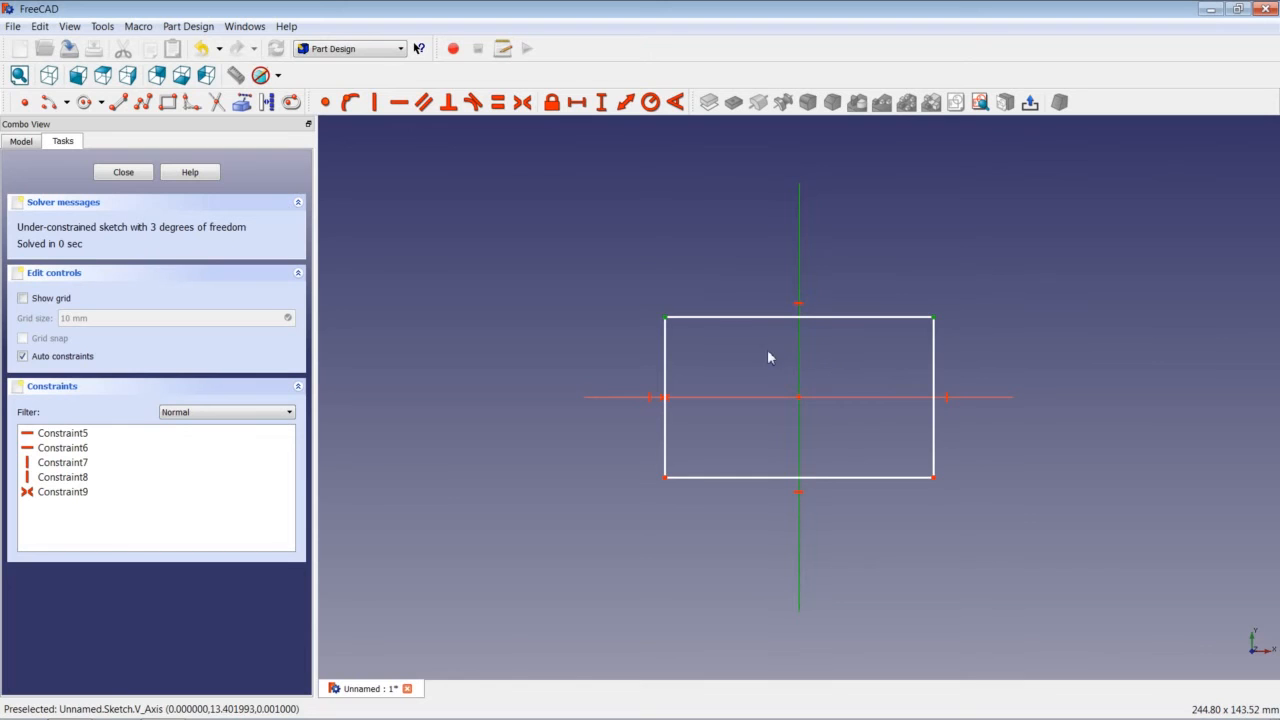
click(521, 104)
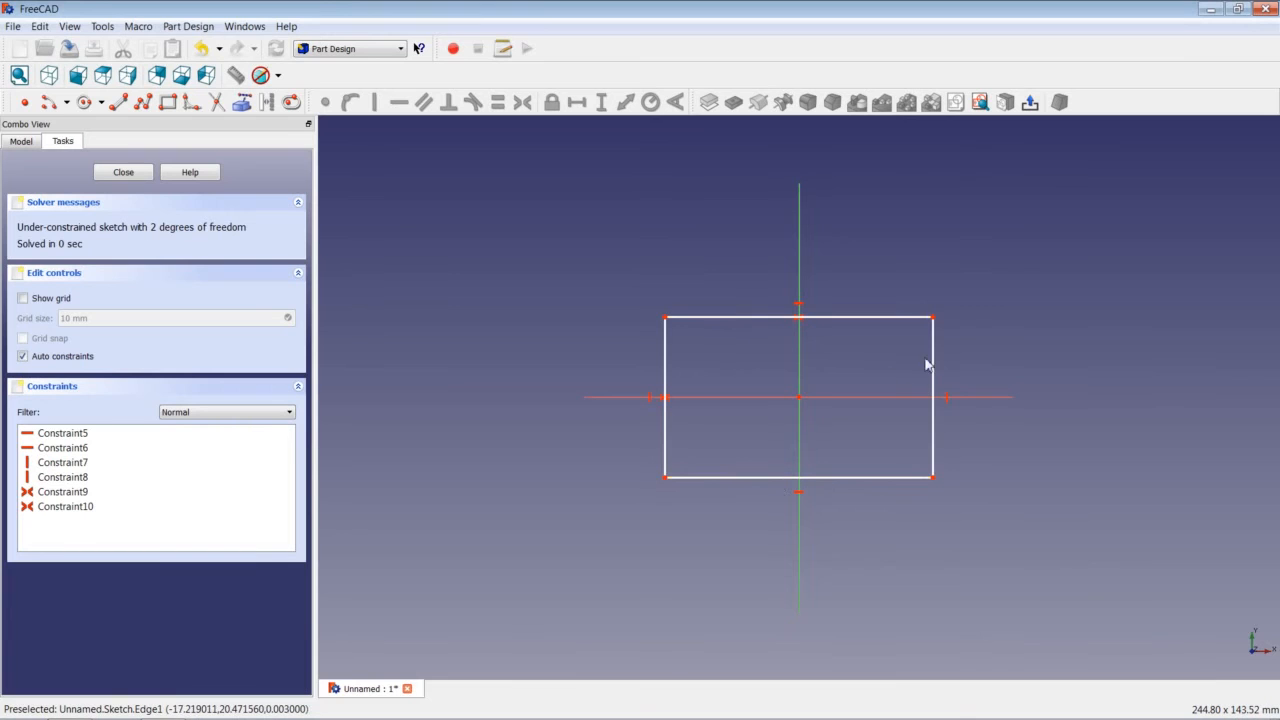
- Try an equal-length constraint between the rectangle's two vertical sides, and undo it
click(667, 362)
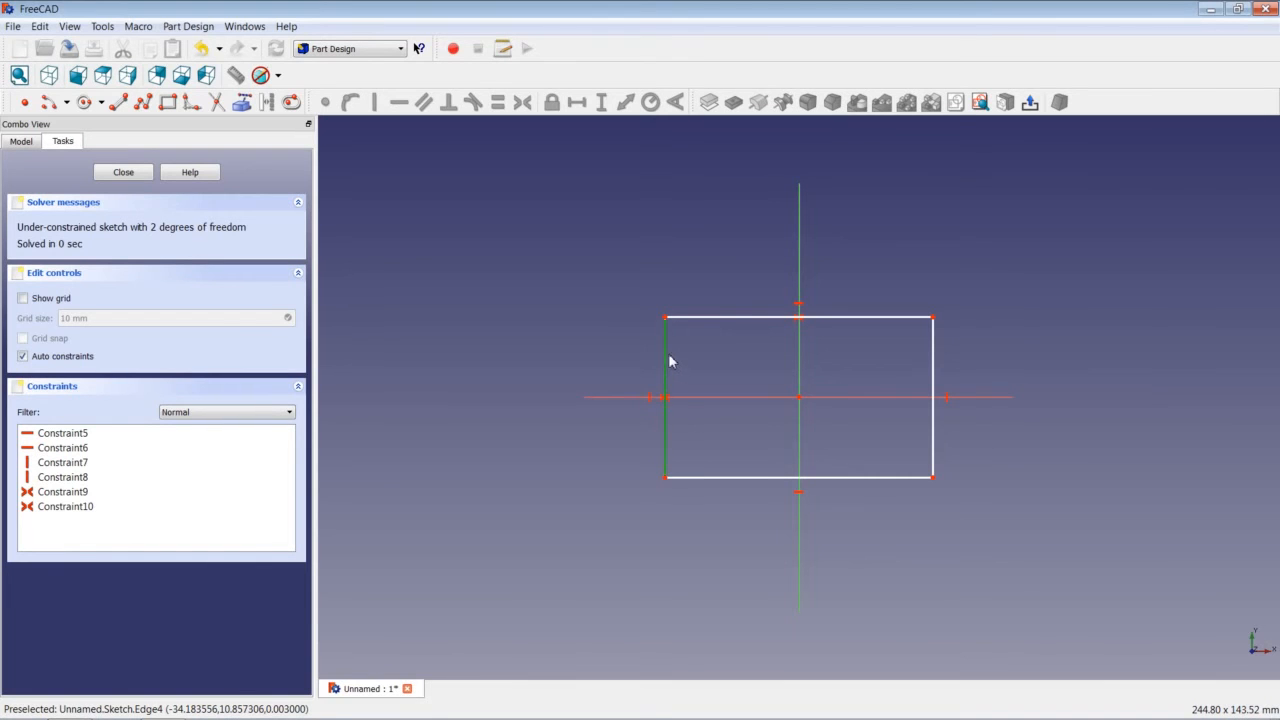
click(933, 364)
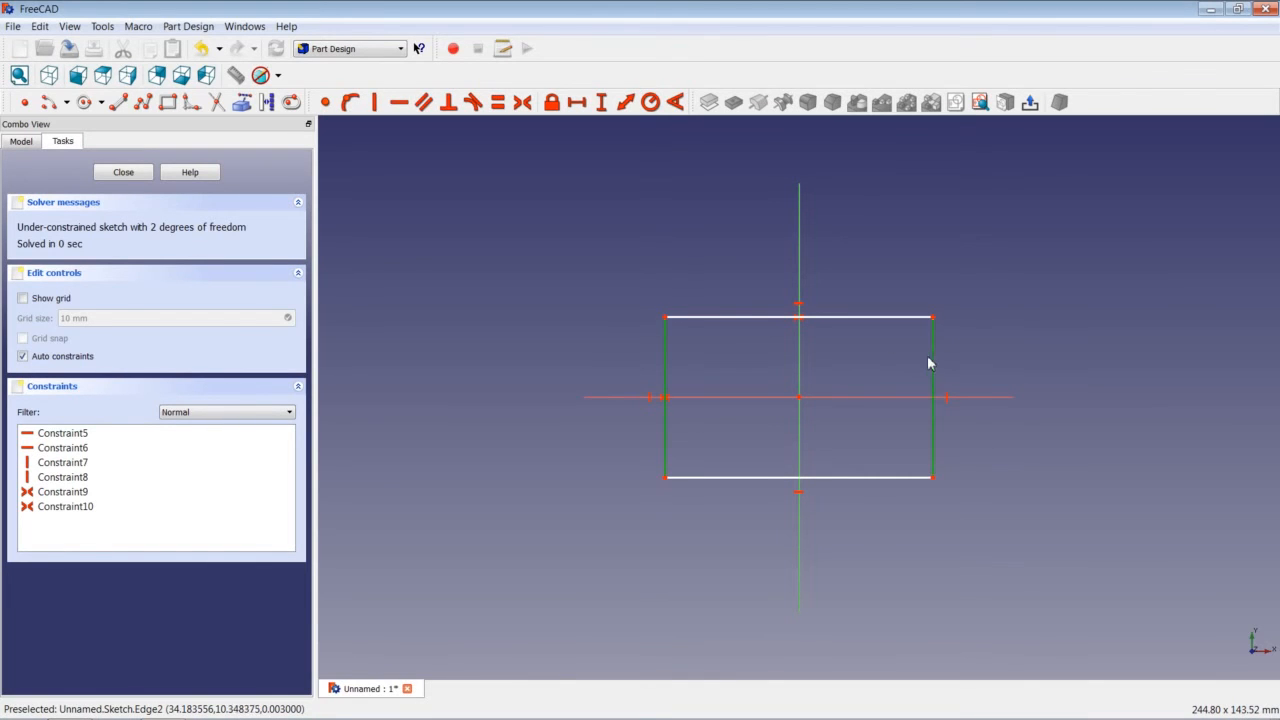
click(498, 103)
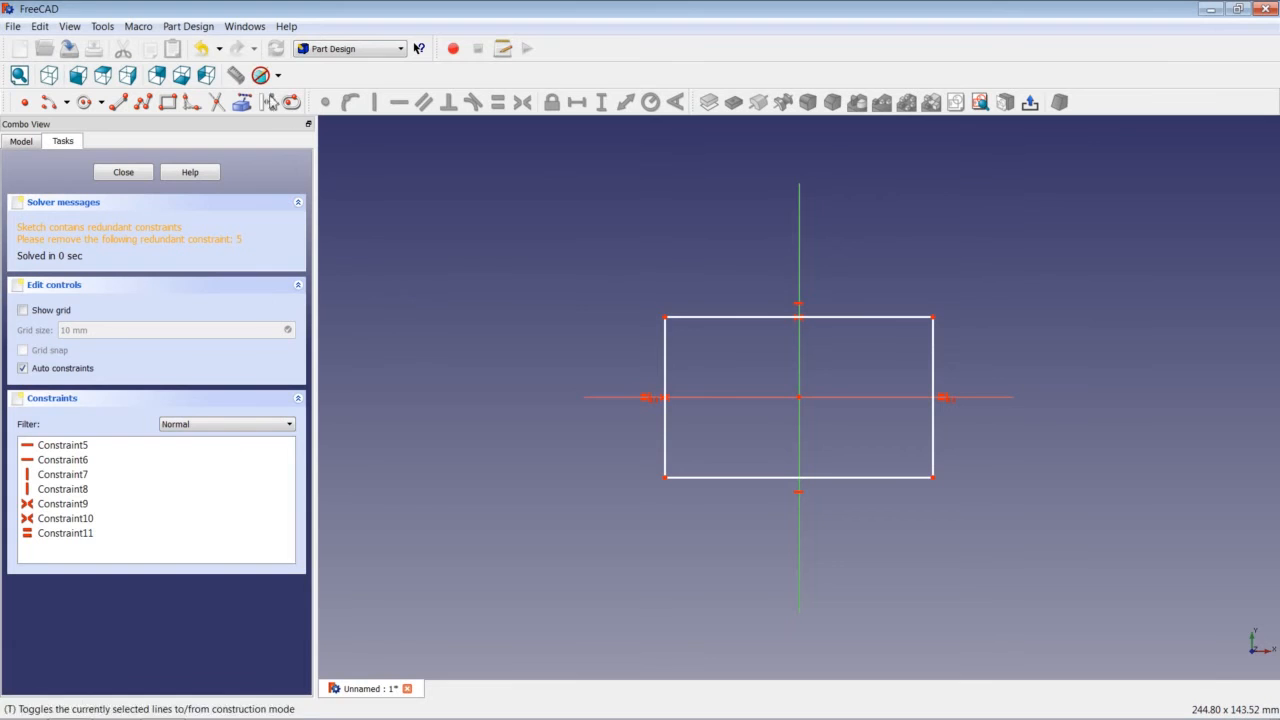
click(203, 50)
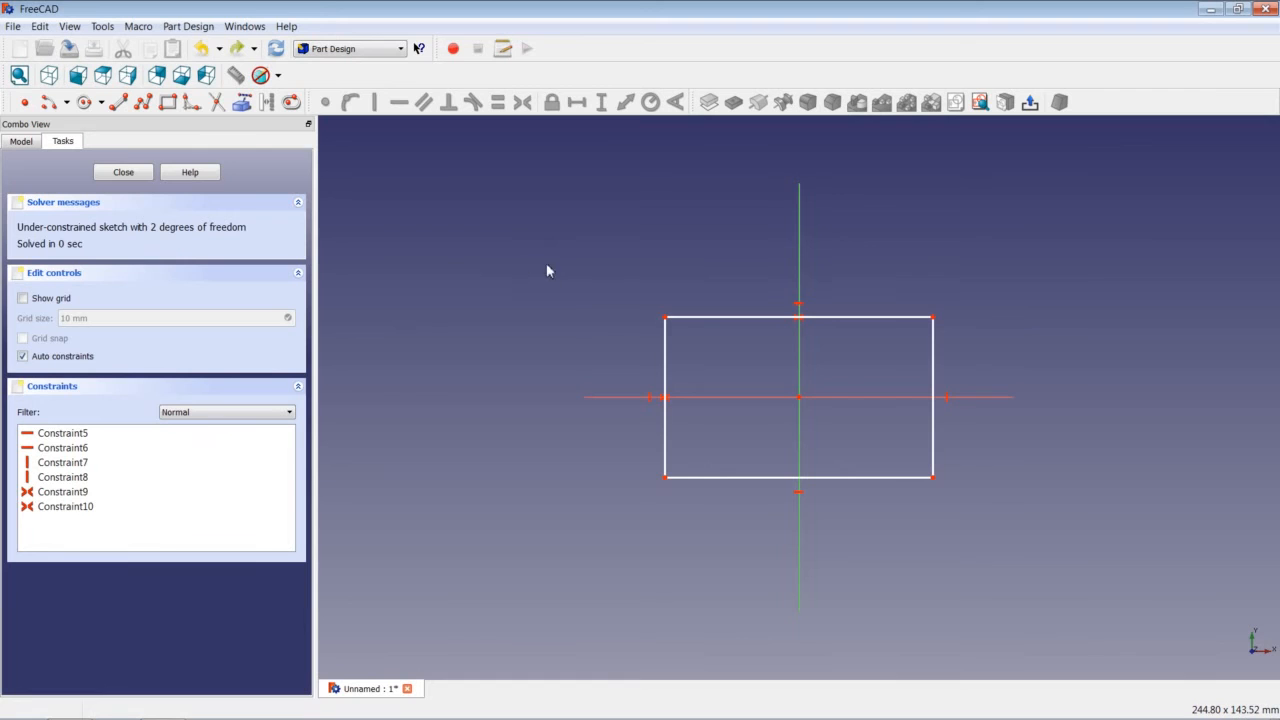
- Constrain the horizontal length of the rectangle's upper edge to 200 mm, and reopen the dimension to check its value
click(757, 318)
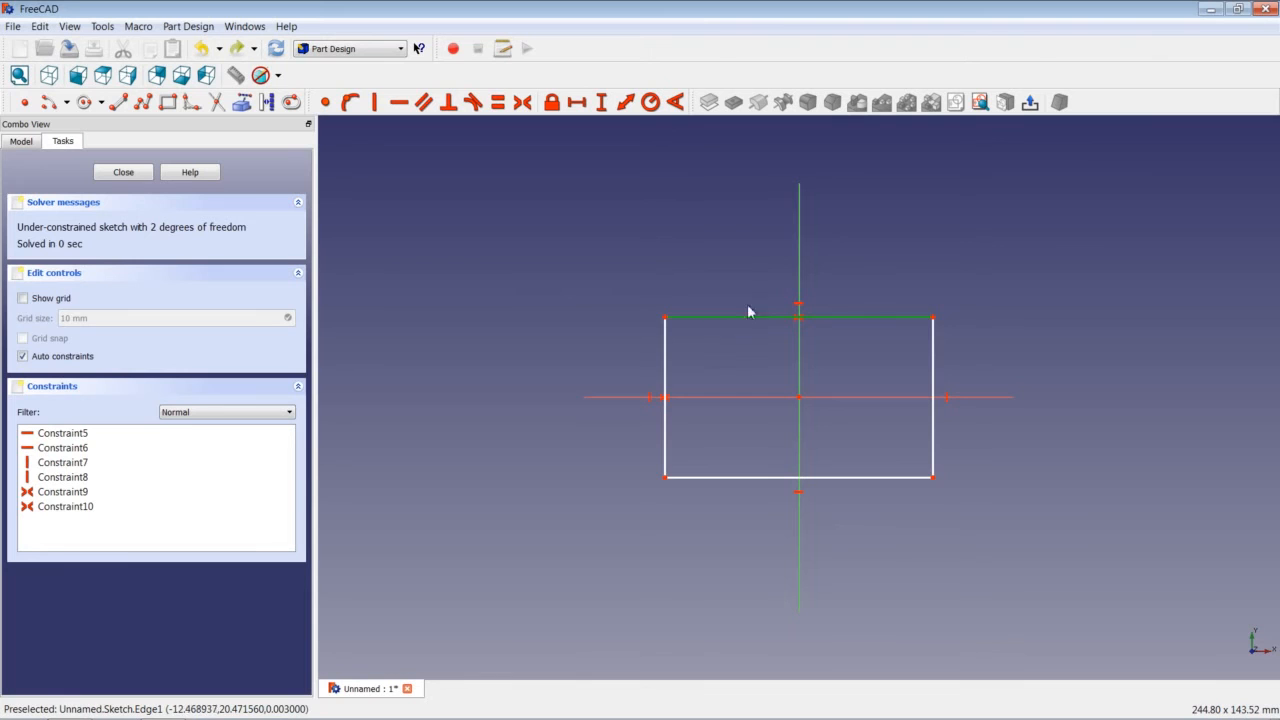
click(577, 103)
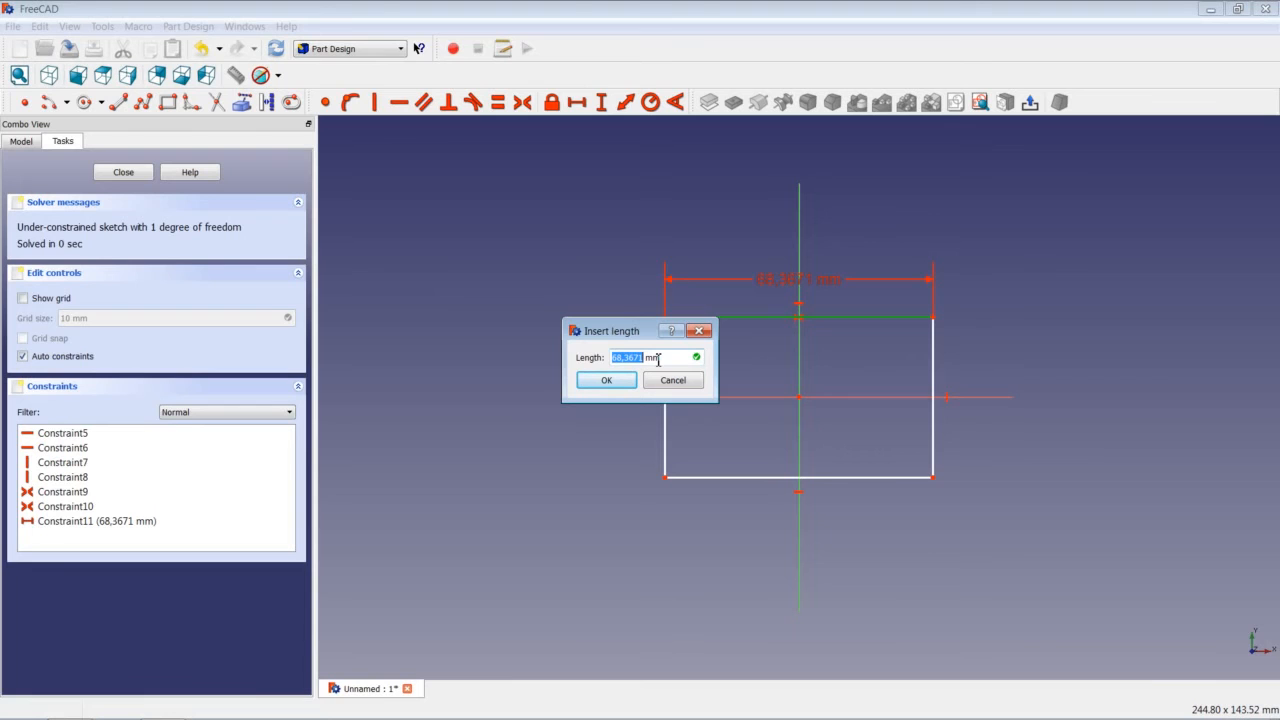
text(200)
click(623, 381)
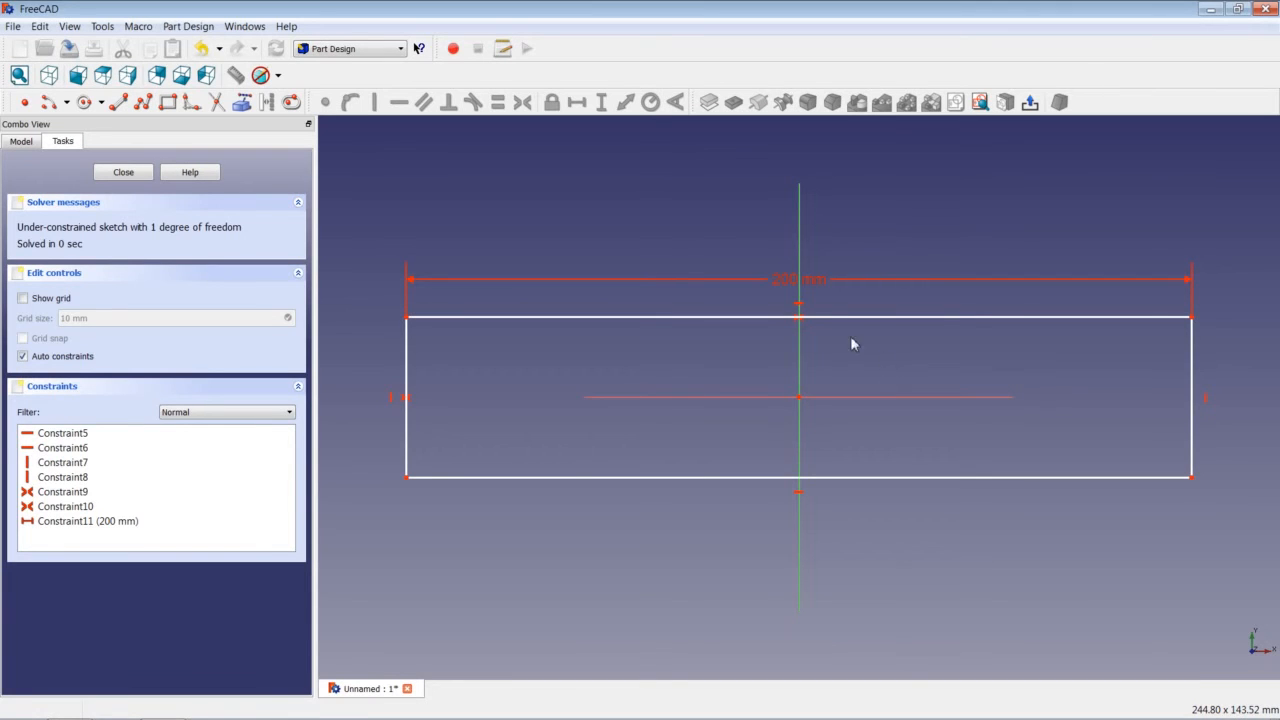
double_click(785, 283)
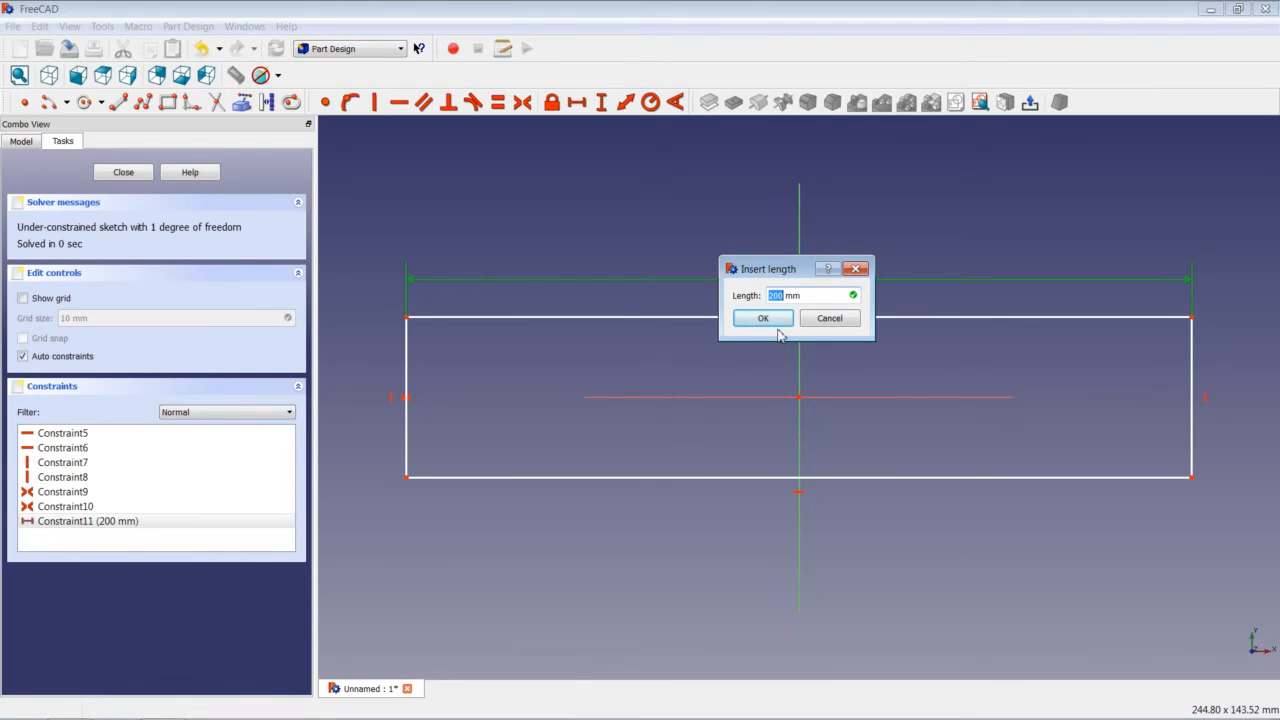
click(778, 319)
- Constrain the rectangle's upper edge and right edge to equal length, making it a square
scroll(931, 372, down, 2)
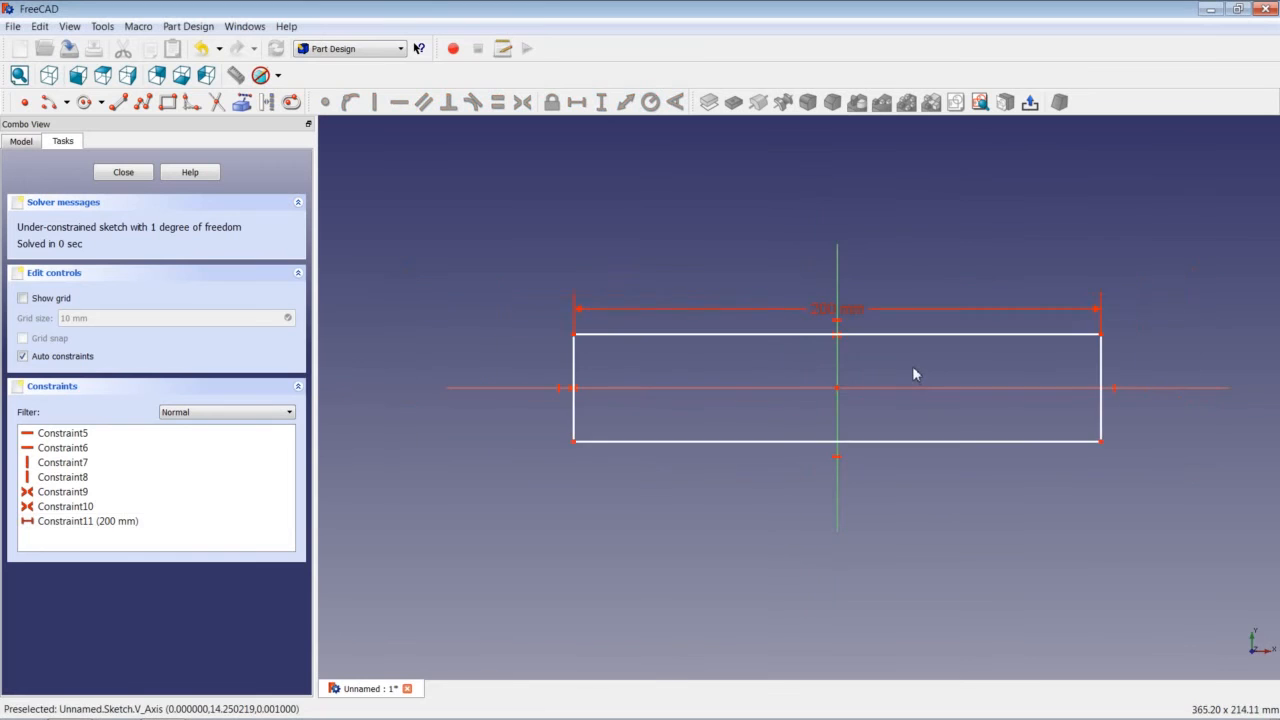
scroll(913, 374, down, 2)
scroll(1037, 375, up, 2)
scroll(1030, 377, down, 1)
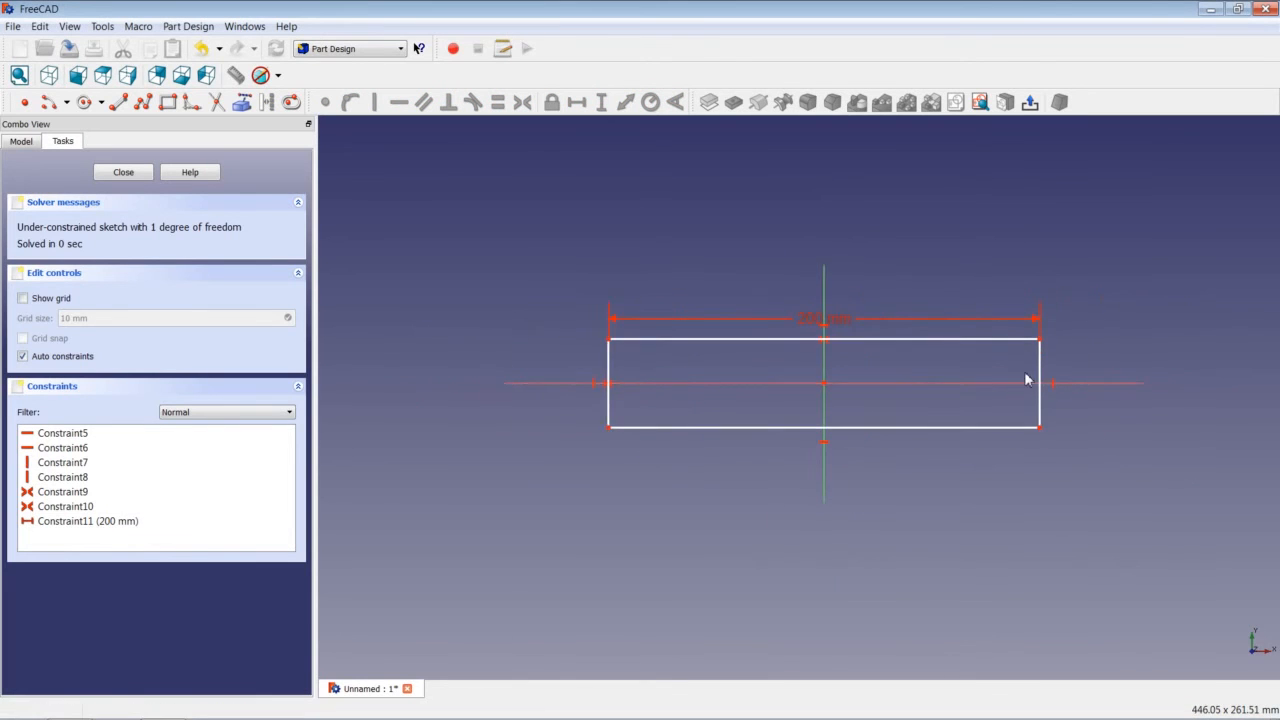
scroll(1027, 378, up, 1)
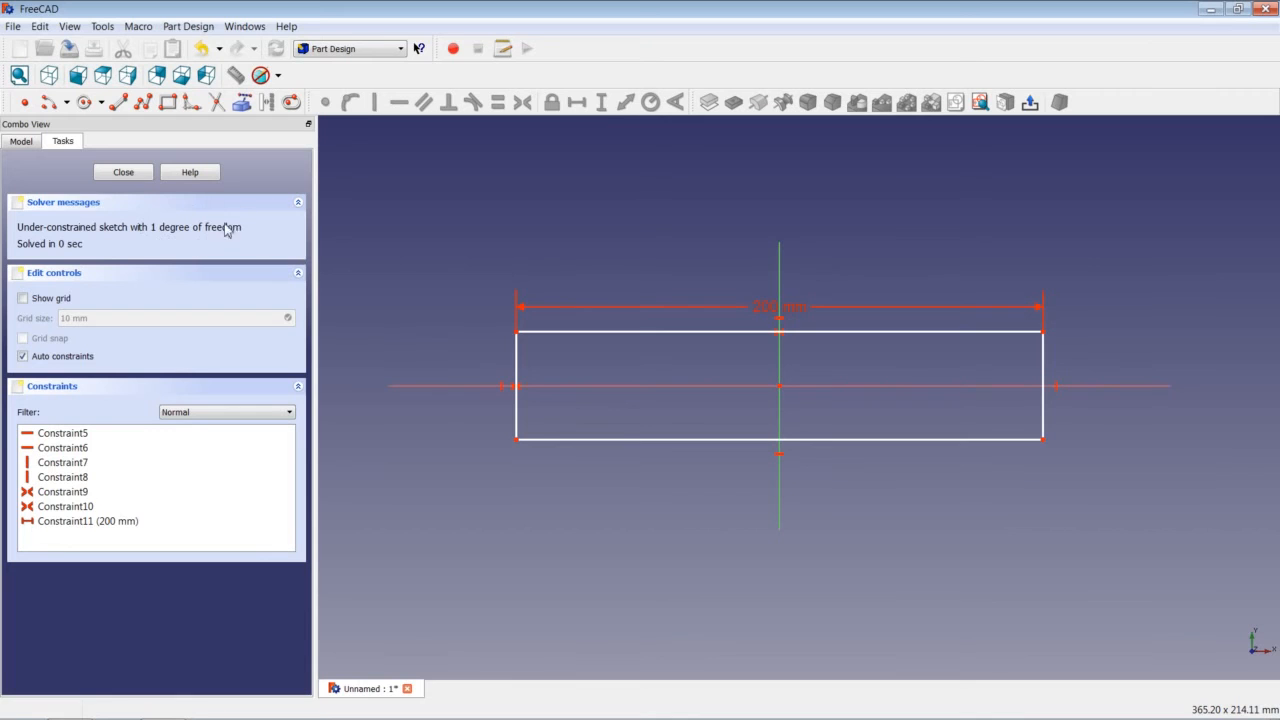
click(1043, 365)
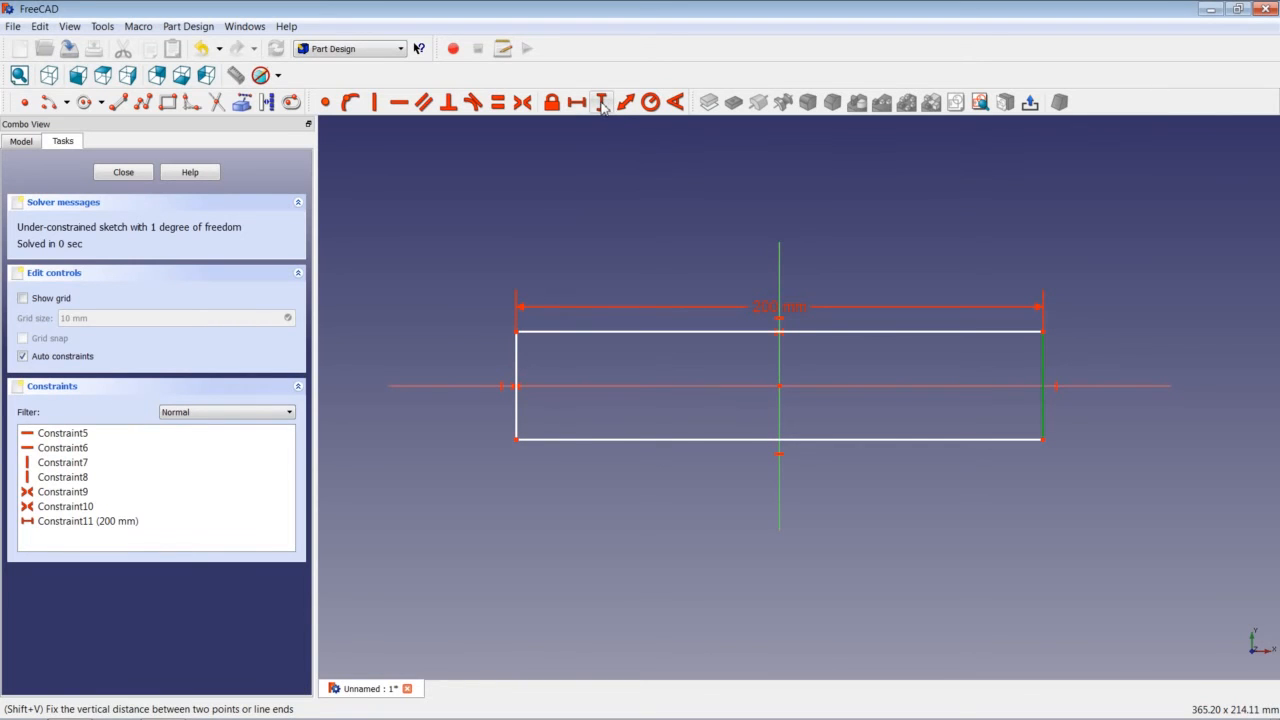
click(910, 214)
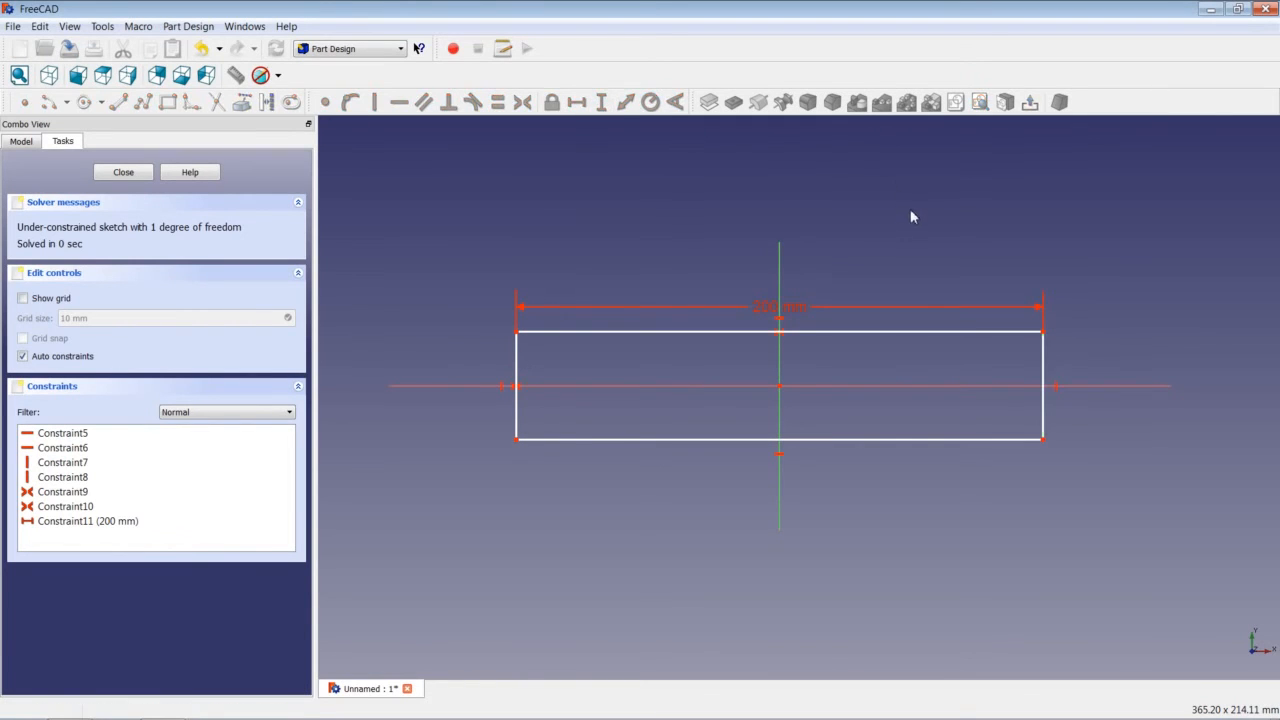
click(960, 331)
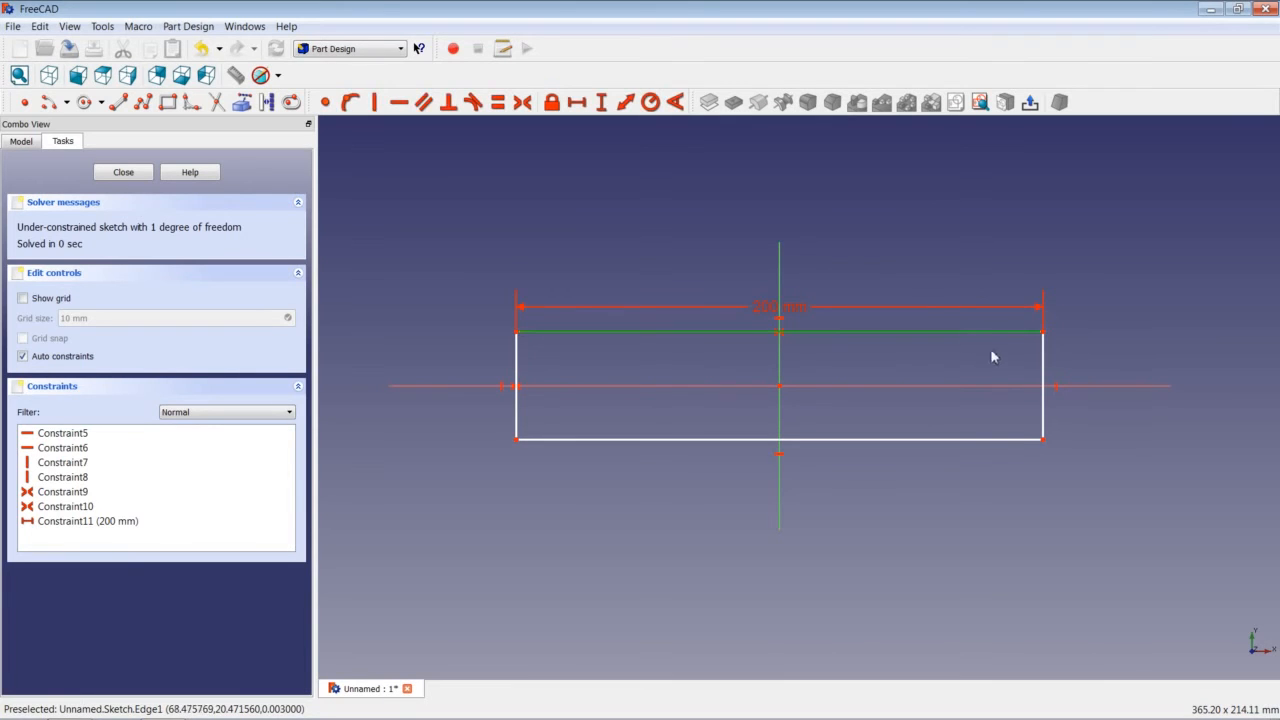
click(1044, 358)
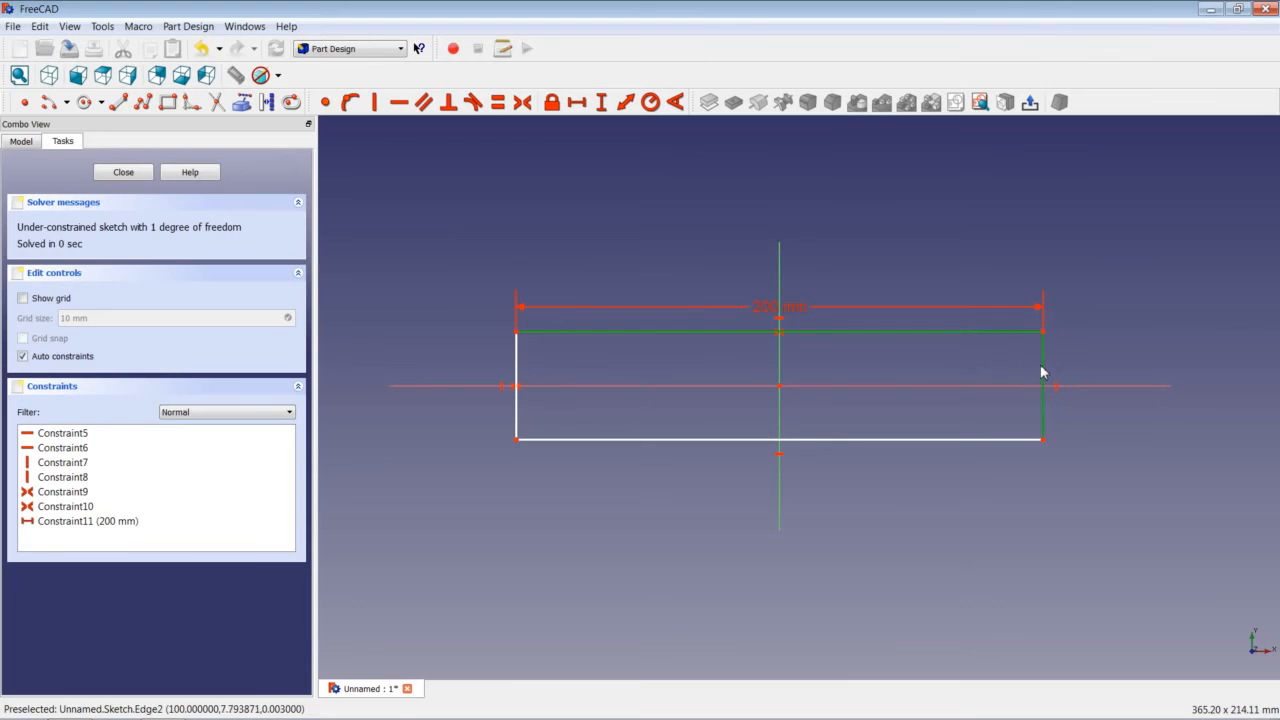
click(498, 104)
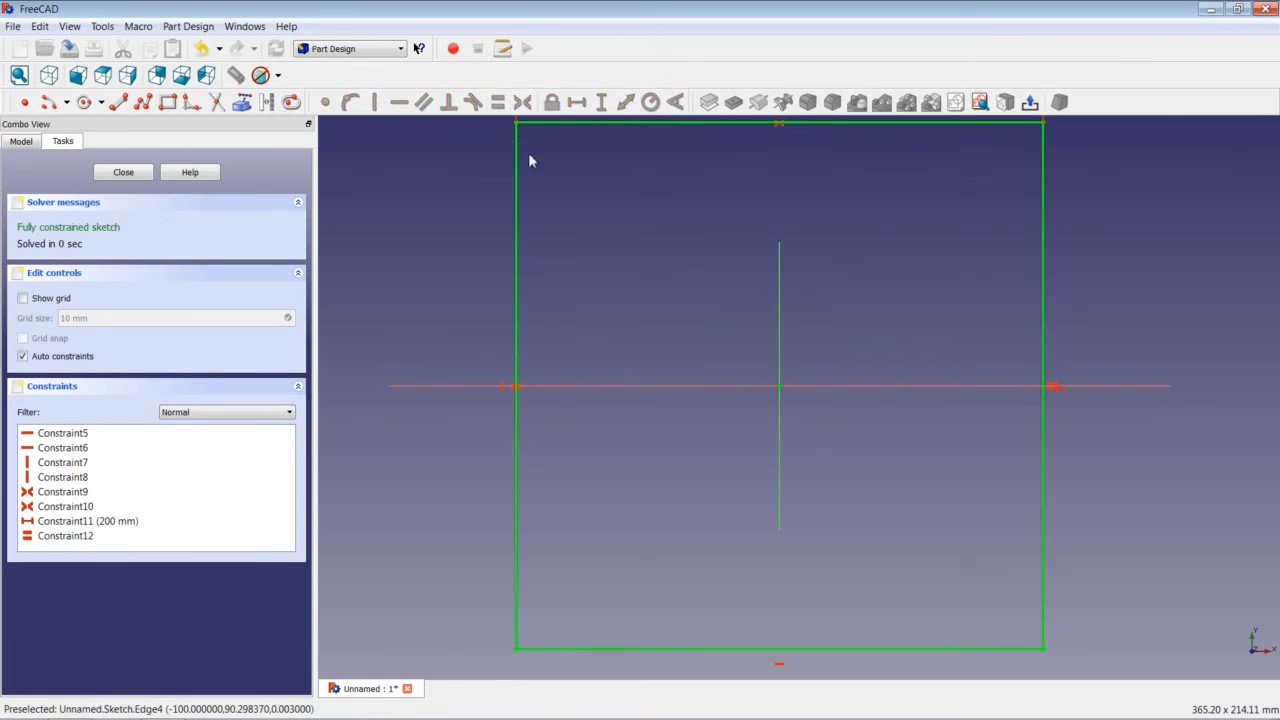
- Move the 200 mm dimension farther above the square, and close the sketch
scroll(623, 276, down, 3)
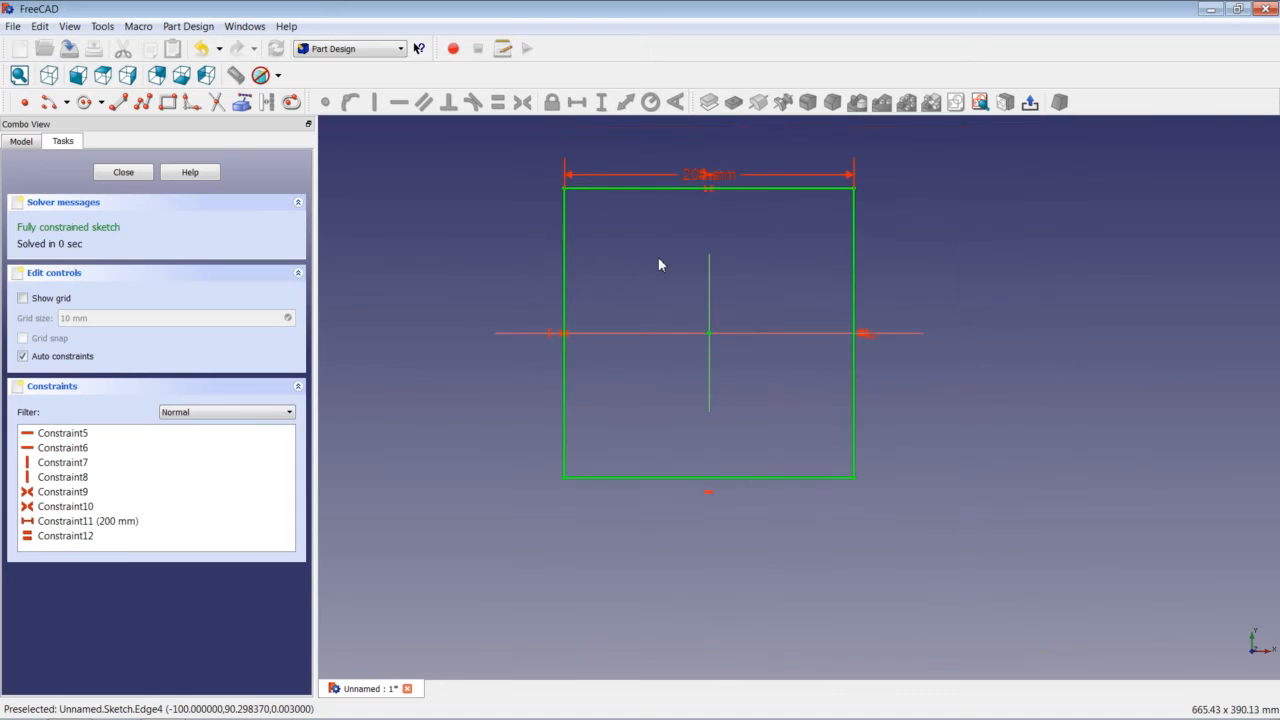
scroll(659, 259, down, 1)
scroll(688, 229, up, 1)
drag(682, 183, 694, 140)
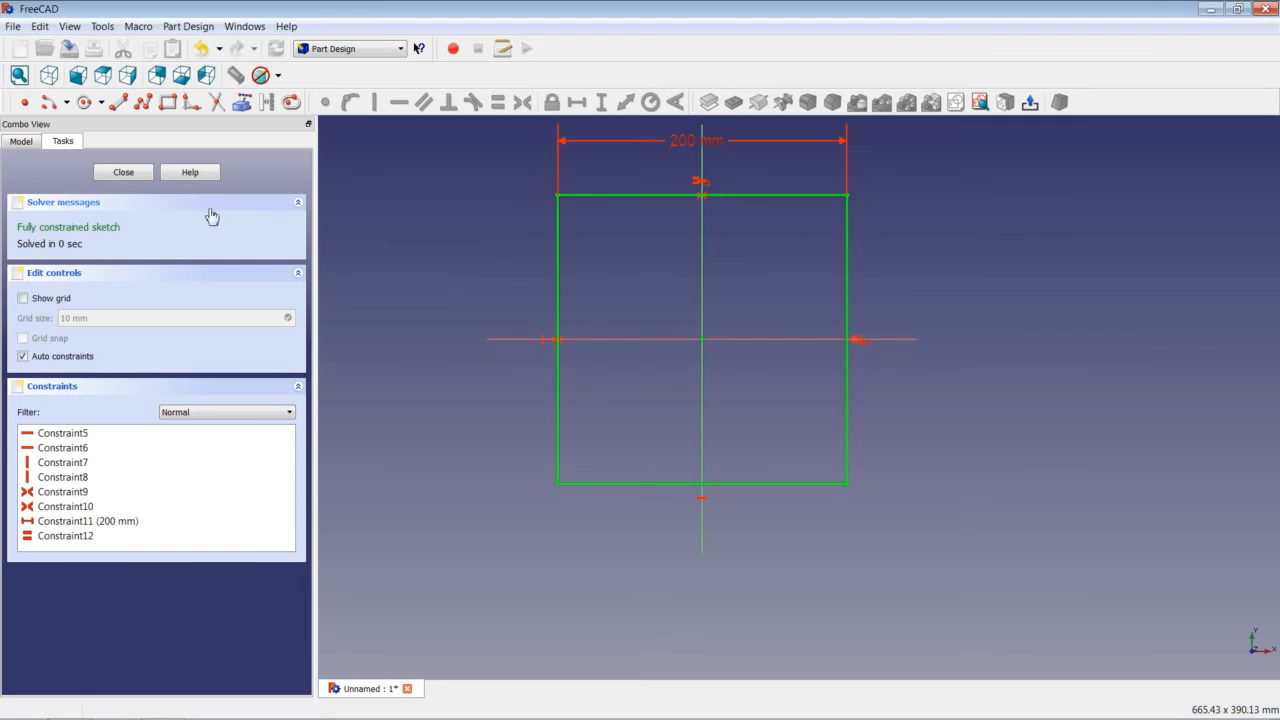
click(124, 172)
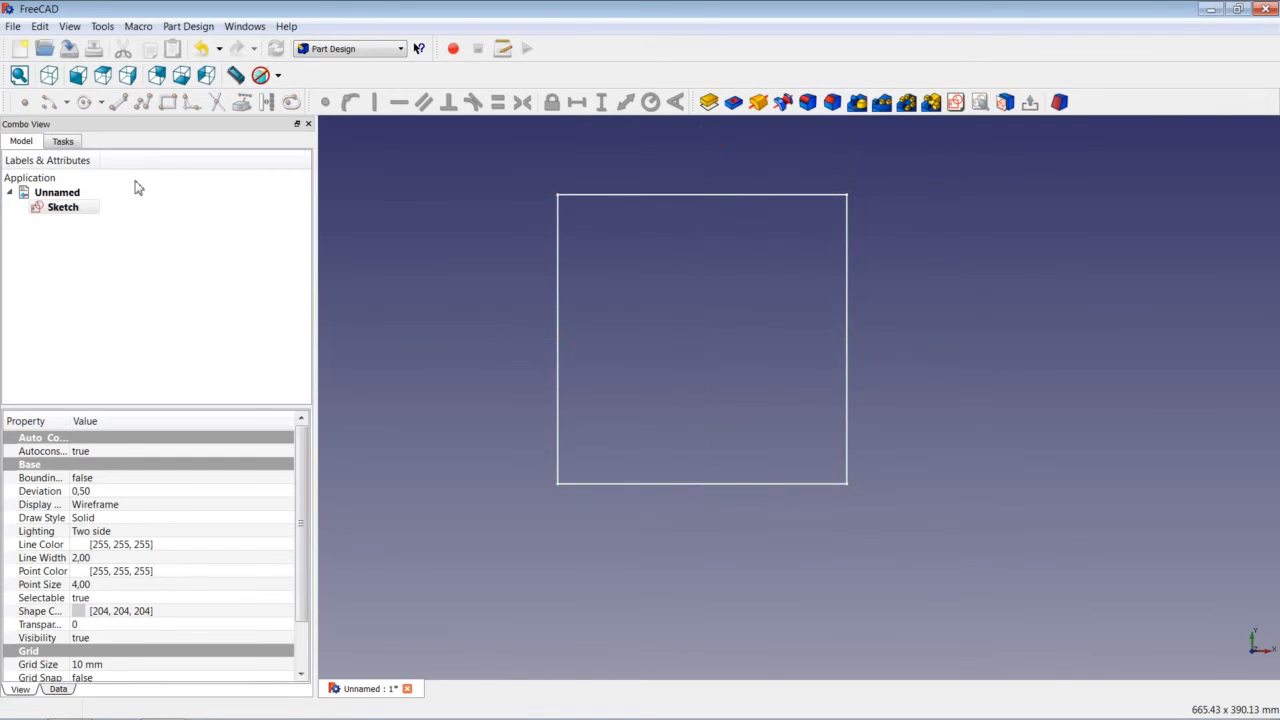
- Pad the square sketch to a length of 200 mm, symmetric to the sketch plane
click(60, 212)
click(88, 210)
click(427, 247)
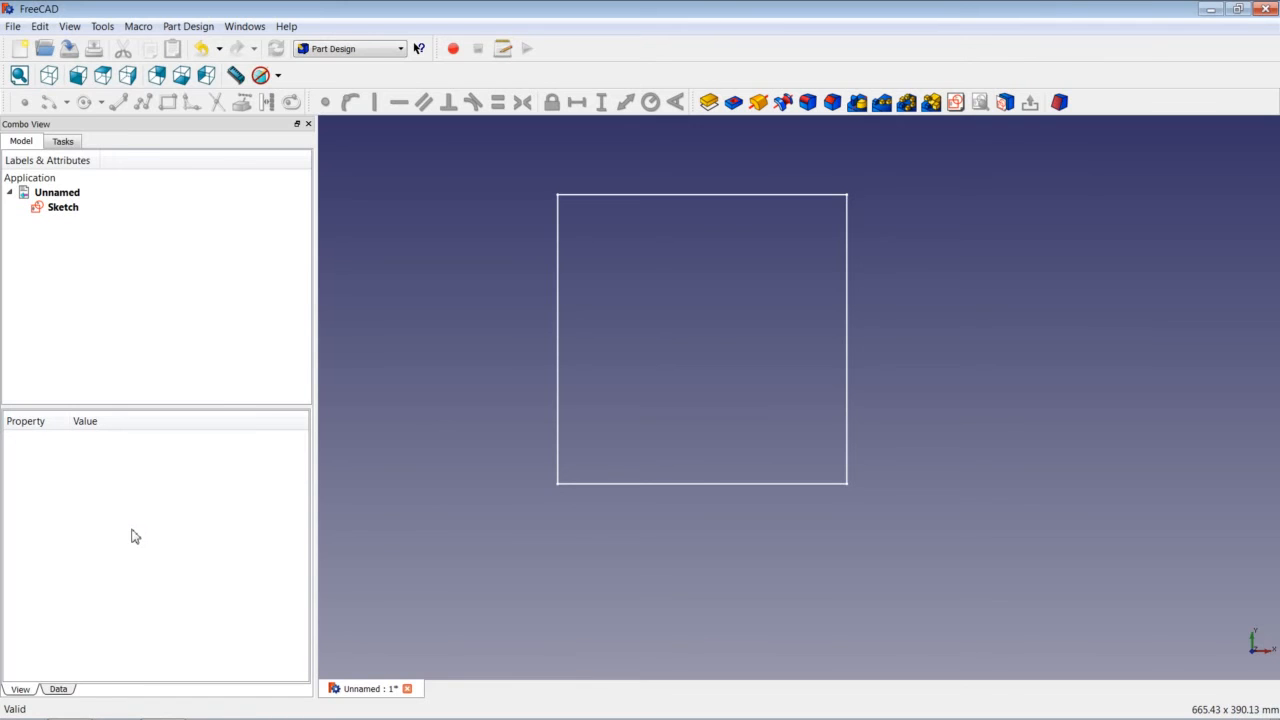
click(55, 212)
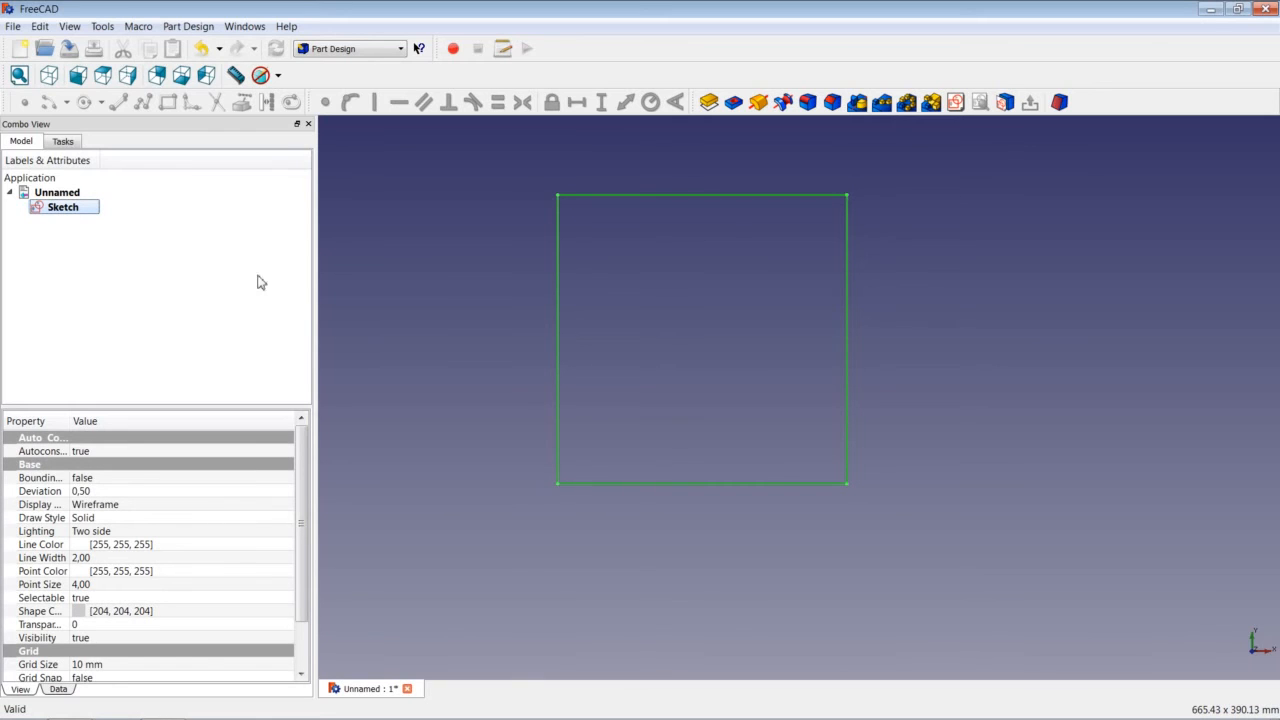
click(709, 103)
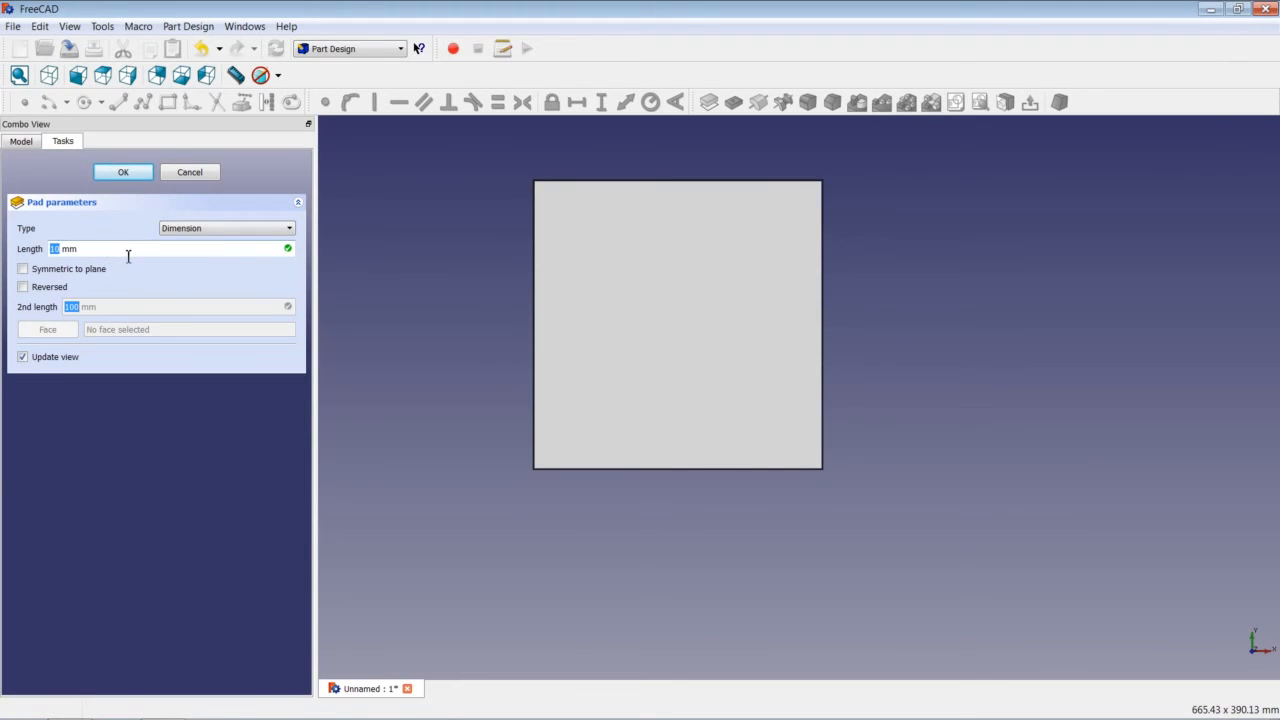
text(200)
click(24, 270)
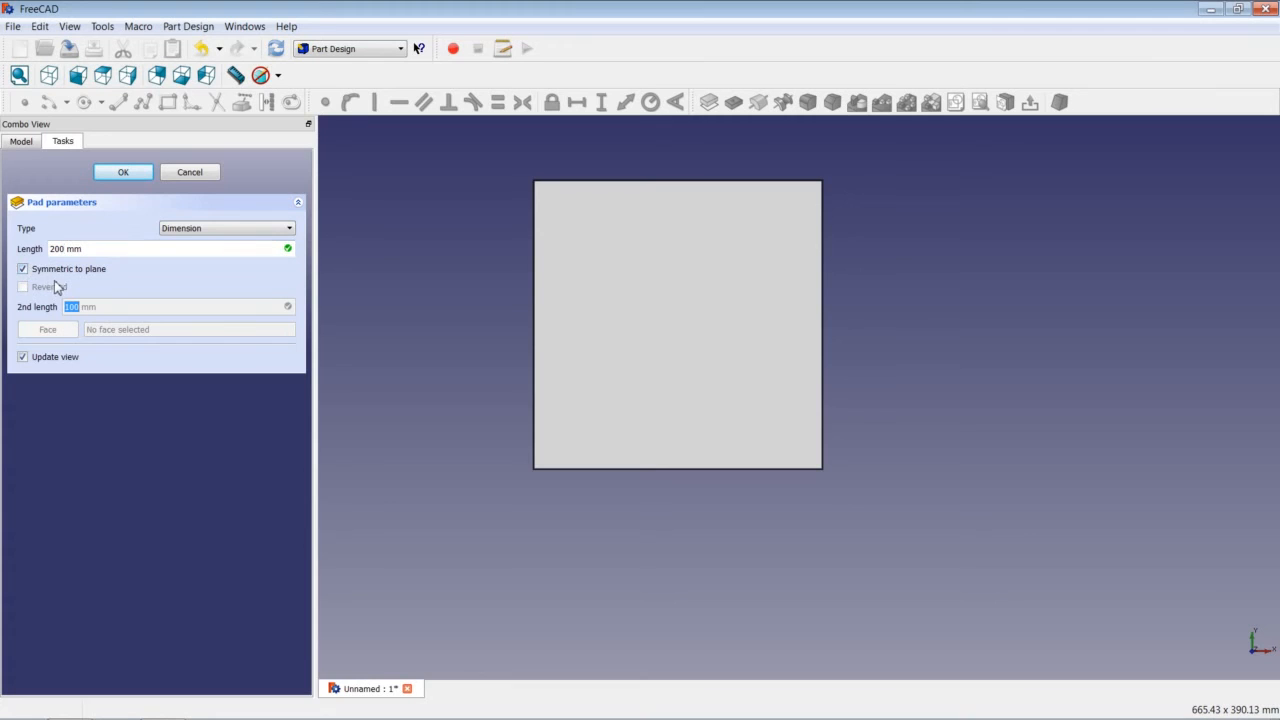
click(130, 173)
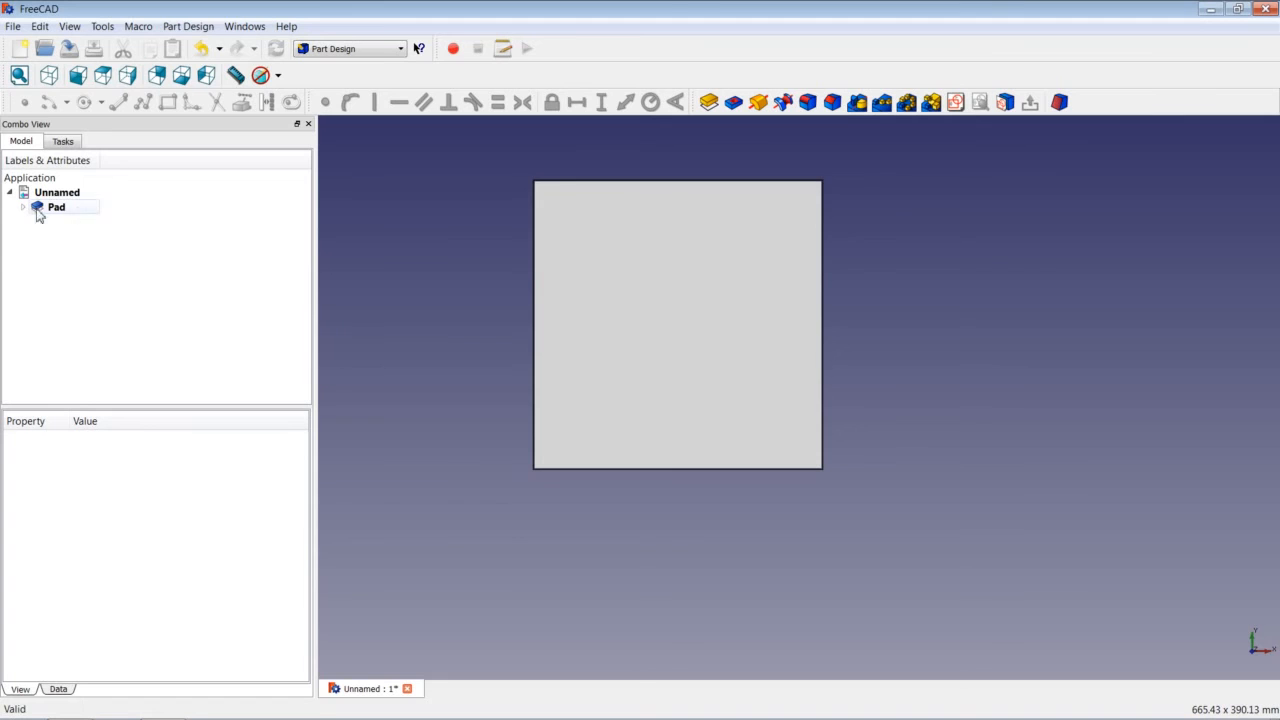
- Create a new sketch on the cube's top face
click(50, 77)
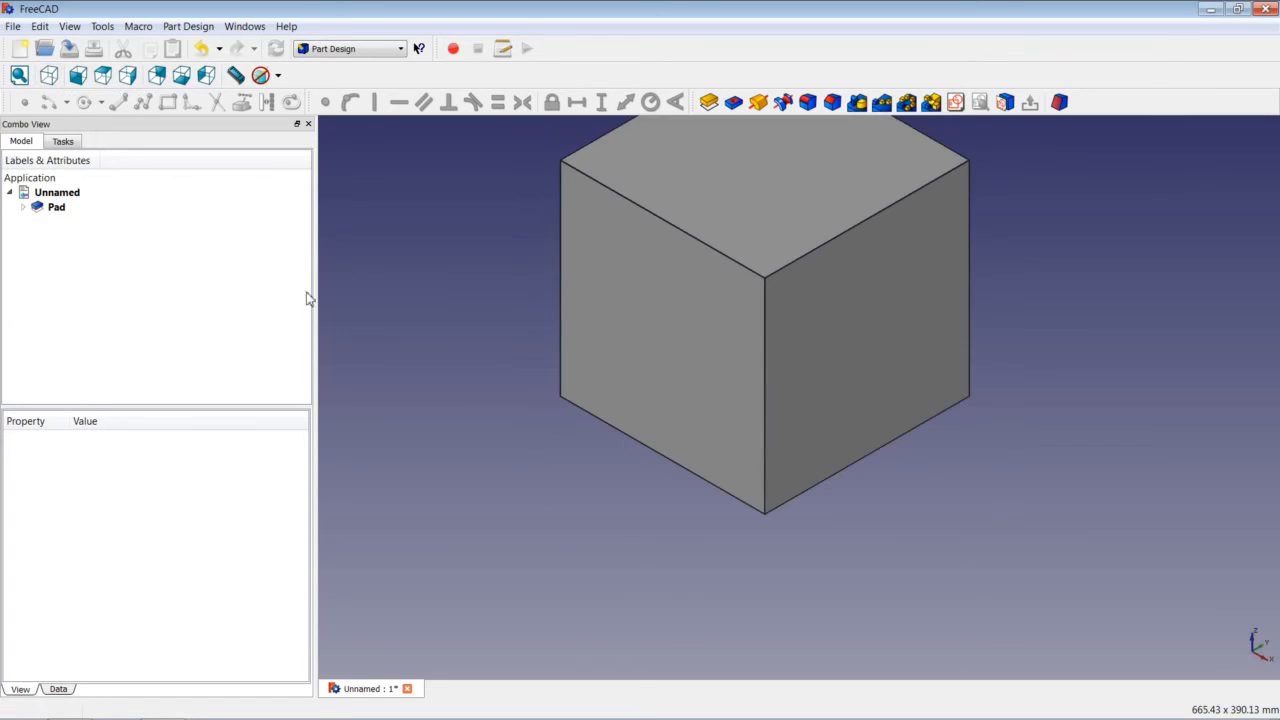
right_click(455, 272)
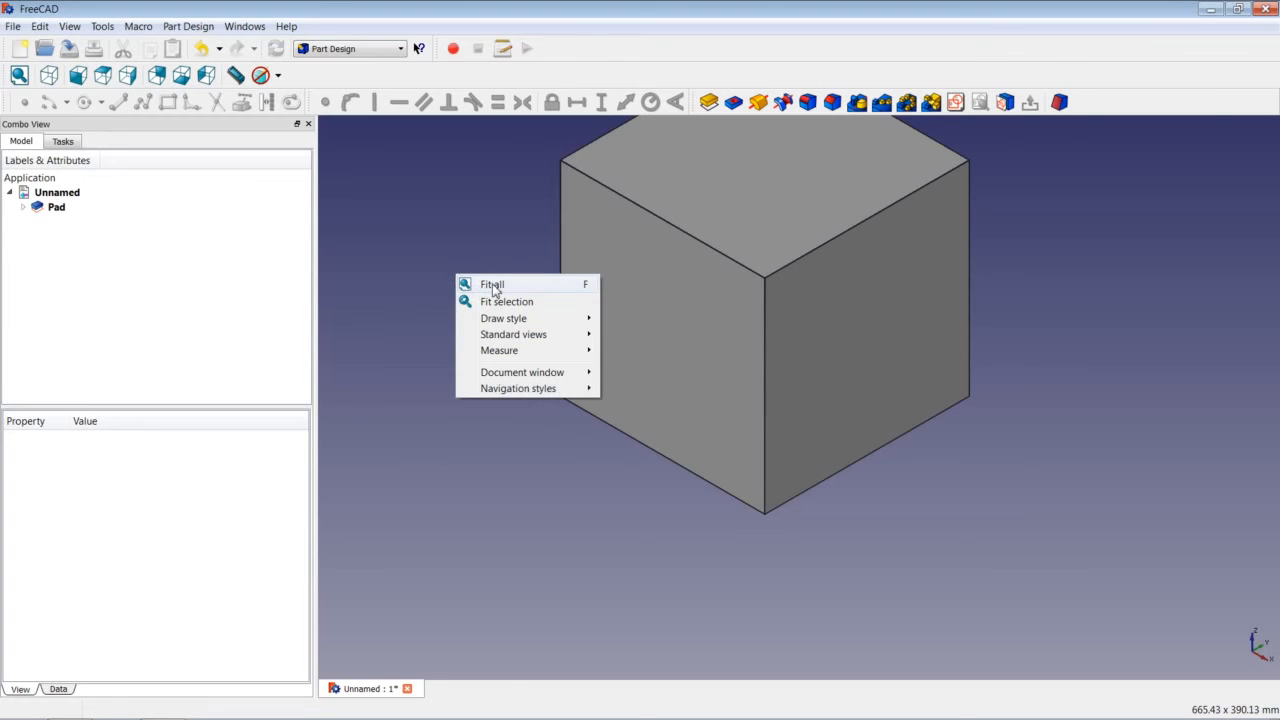
click(493, 285)
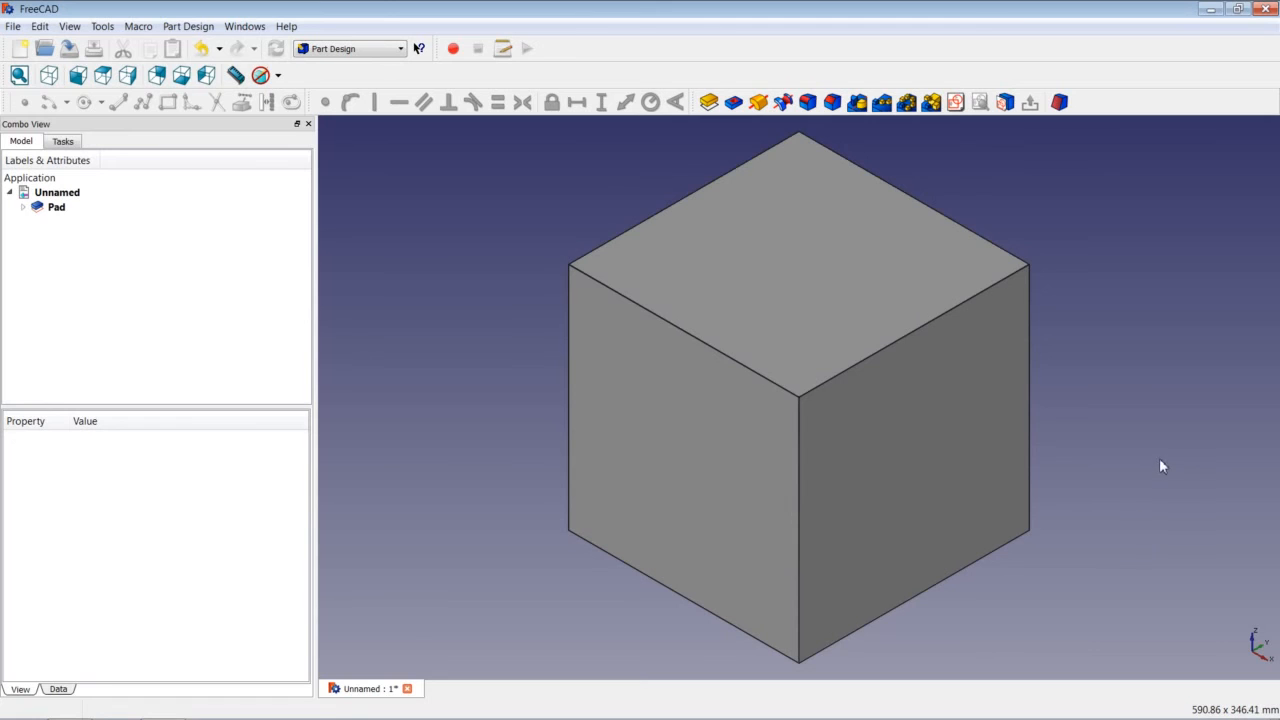
click(745, 277)
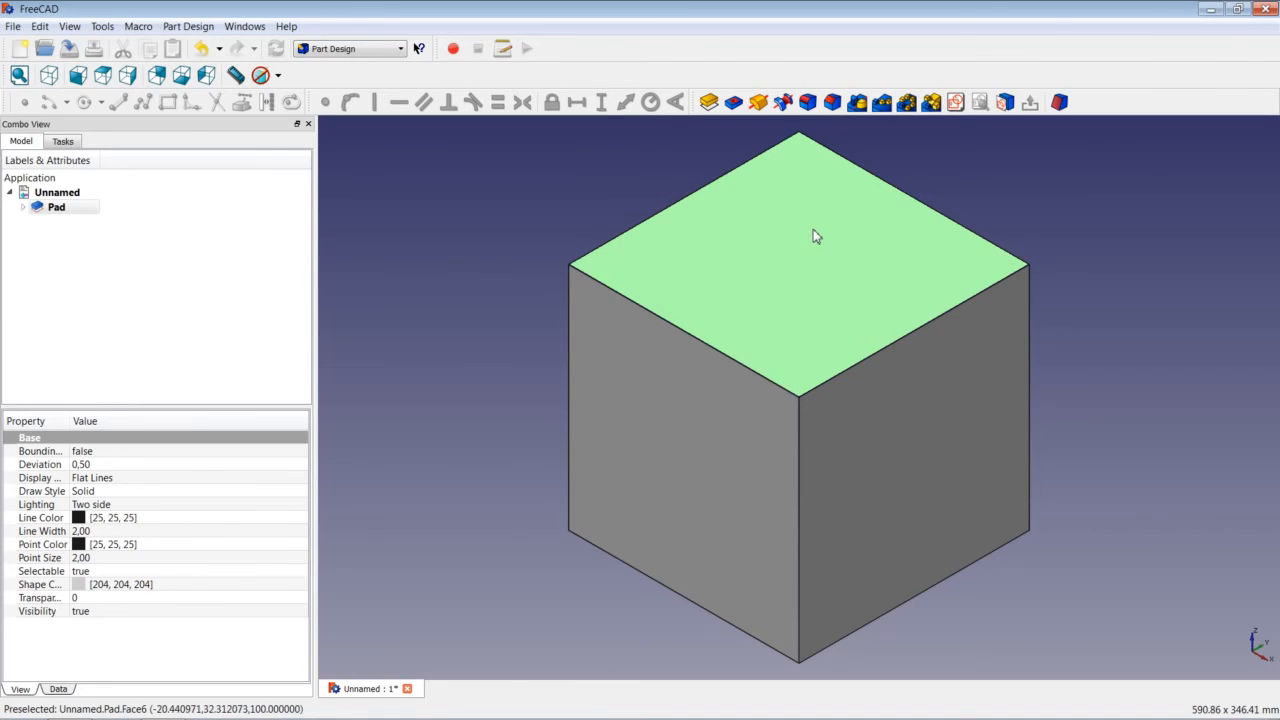
click(956, 104)
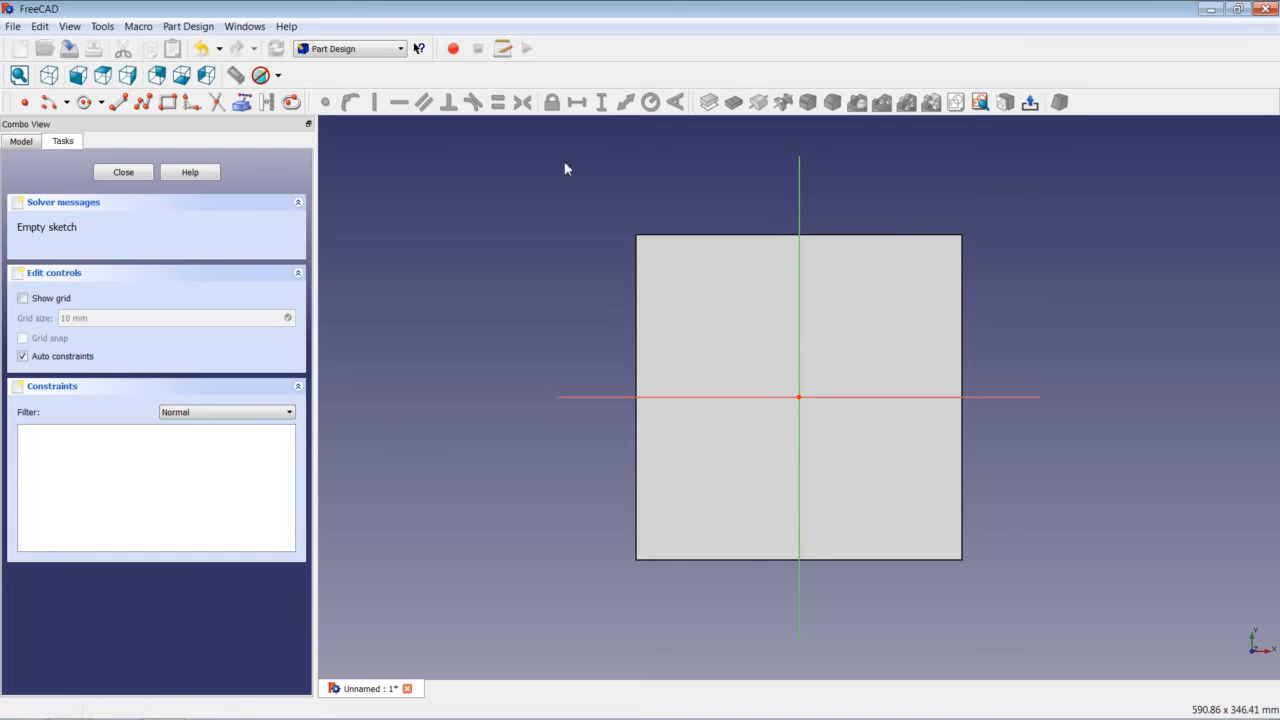
- Sketch a circle of about 68 mm radius on the top face and make its centre coincident with the origin
click(85, 104)
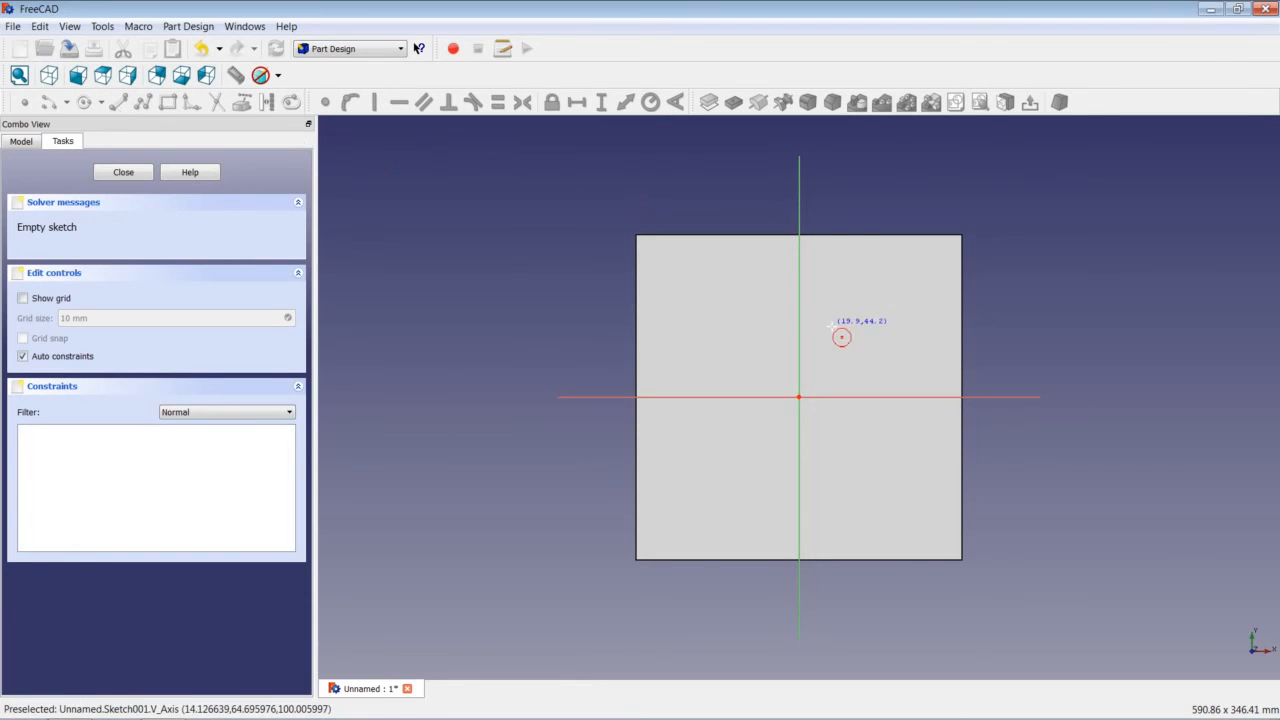
click(816, 377)
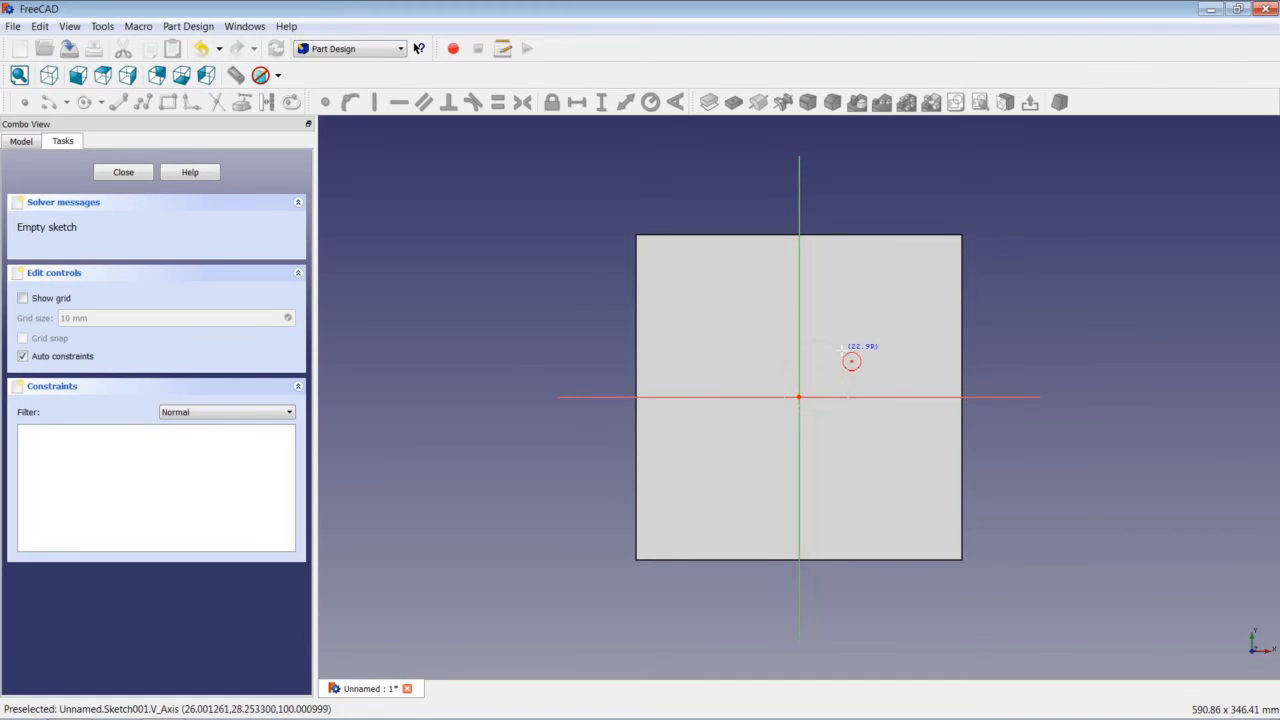
click(884, 289)
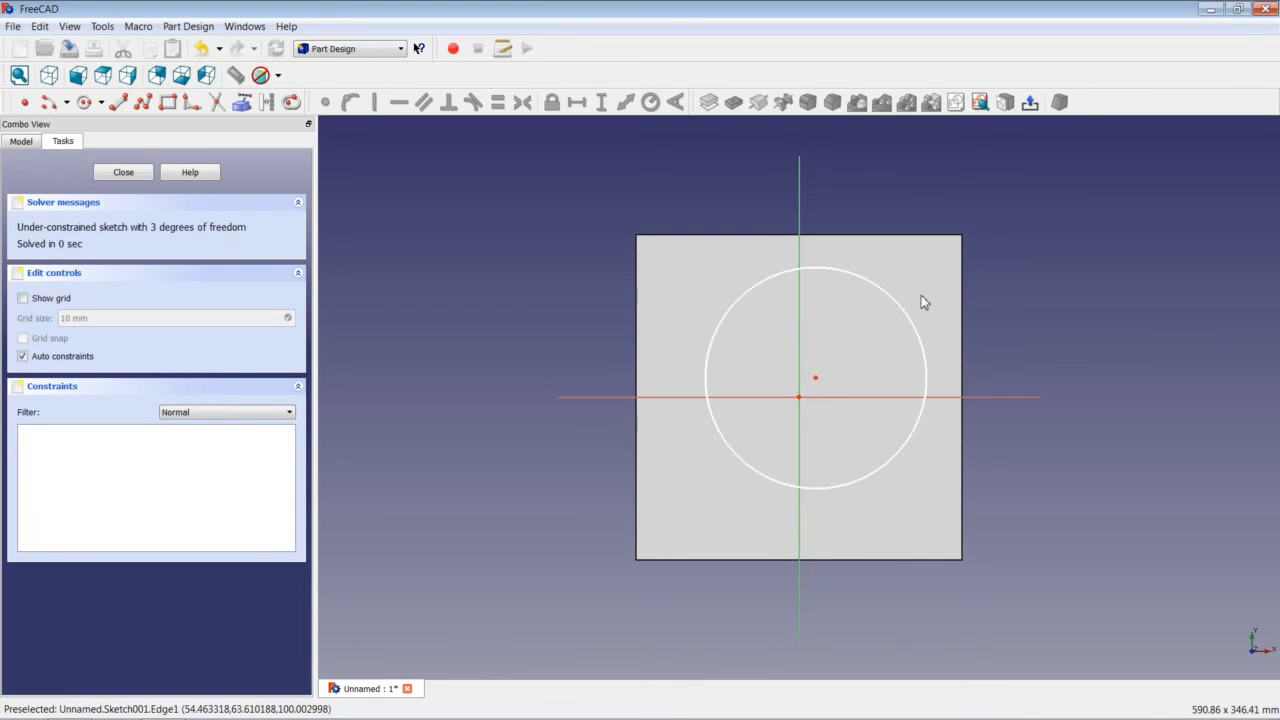
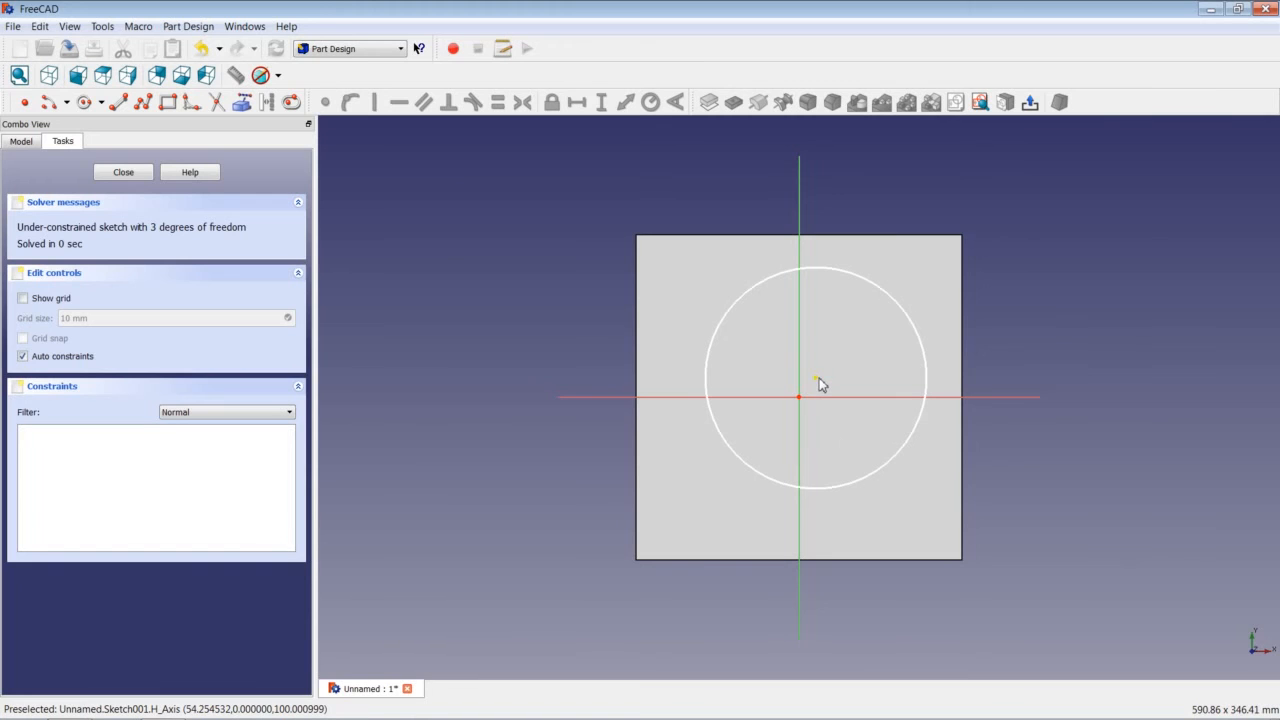
mouse_move(817, 377)
mouse_down()
mouse_move(838, 388)
mouse_move(826, 379)
mouse_up()
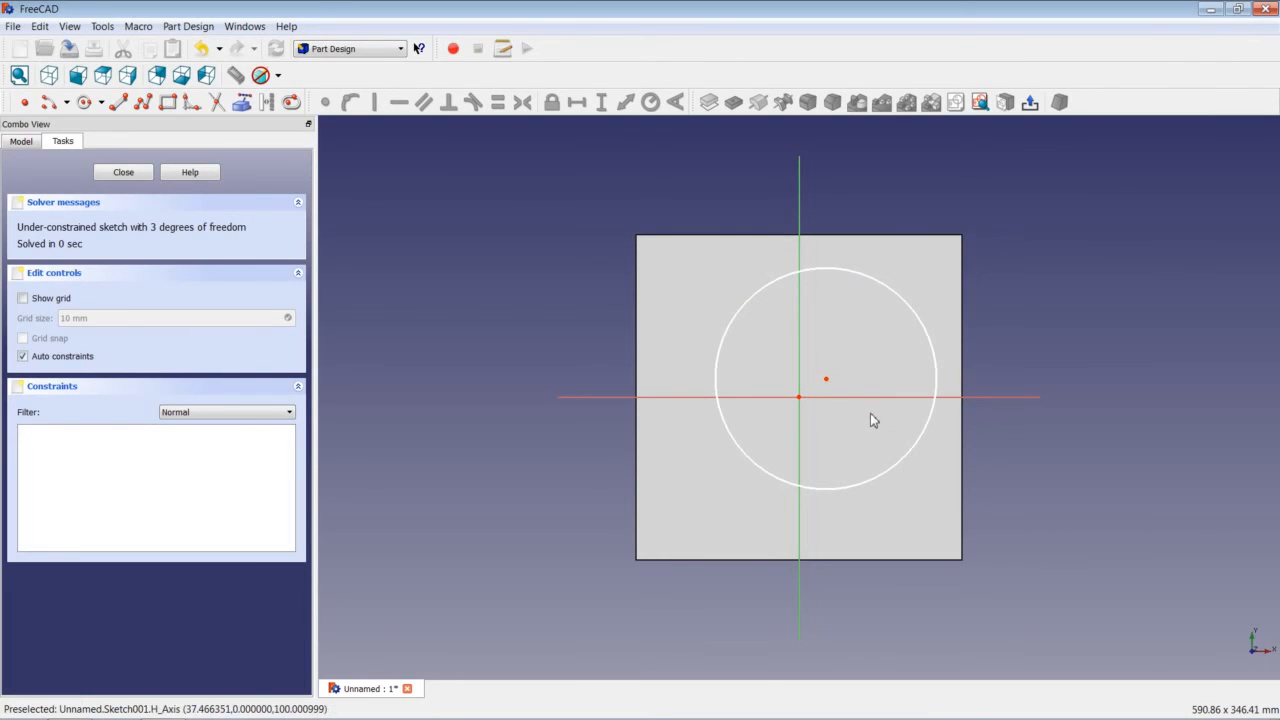
click(827, 380)
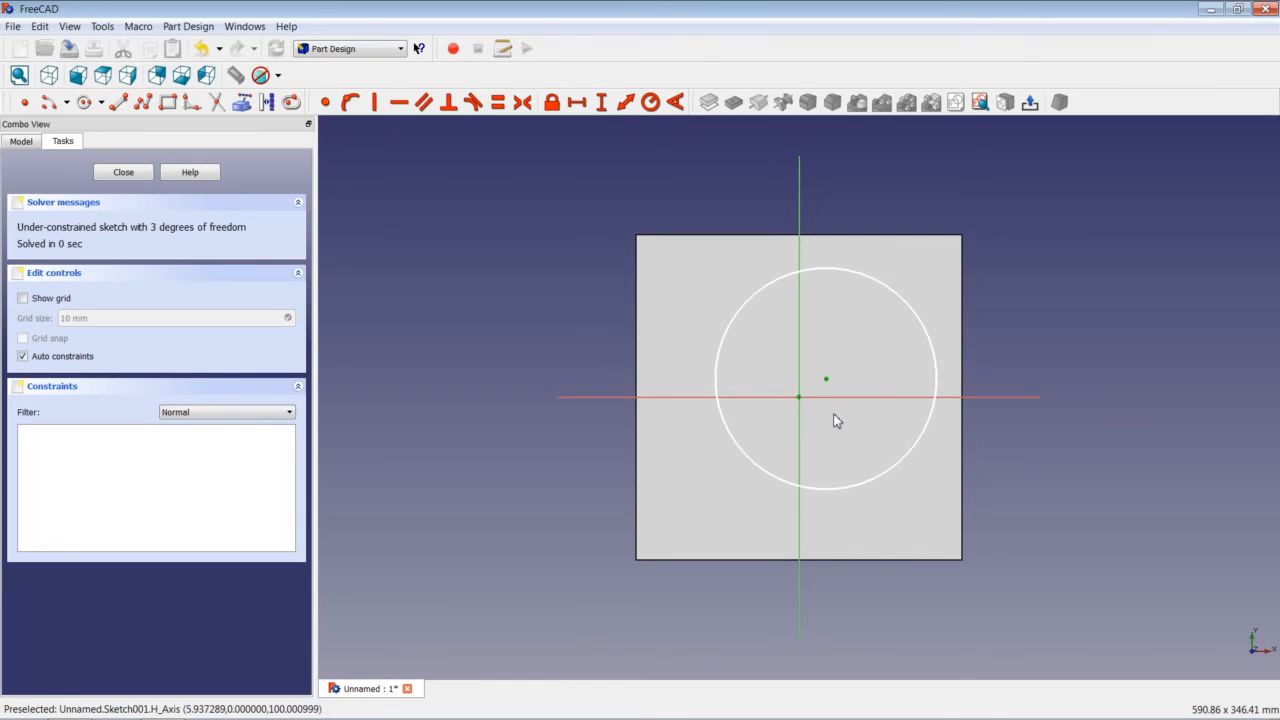
click(326, 104)
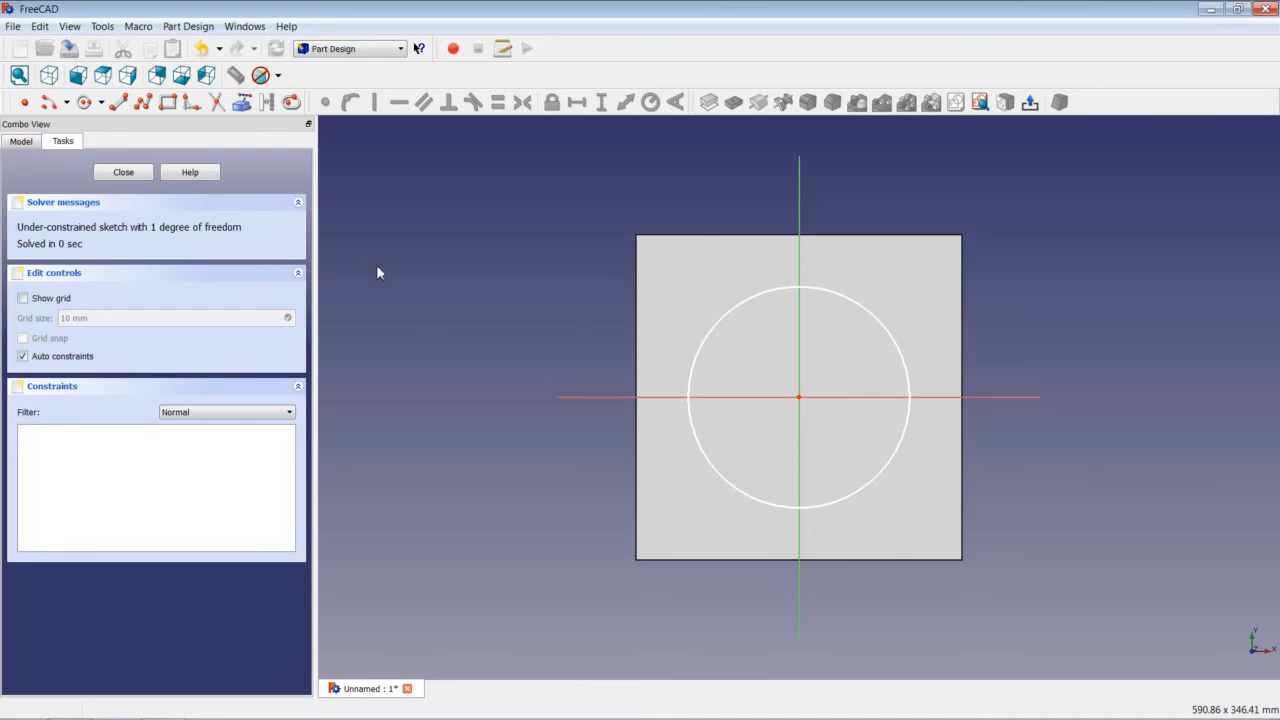
- Constrain the circle's radius to 31,25 mm, and close the sketch
click(871, 315)
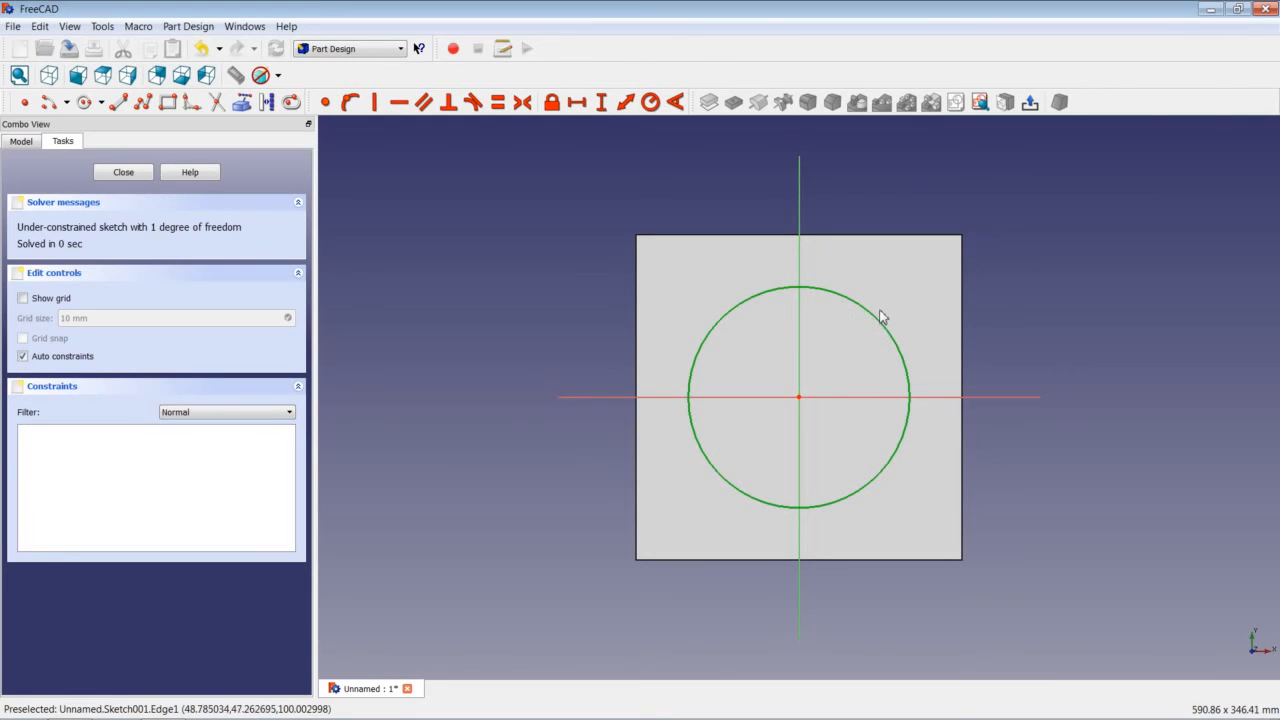
click(650, 102)
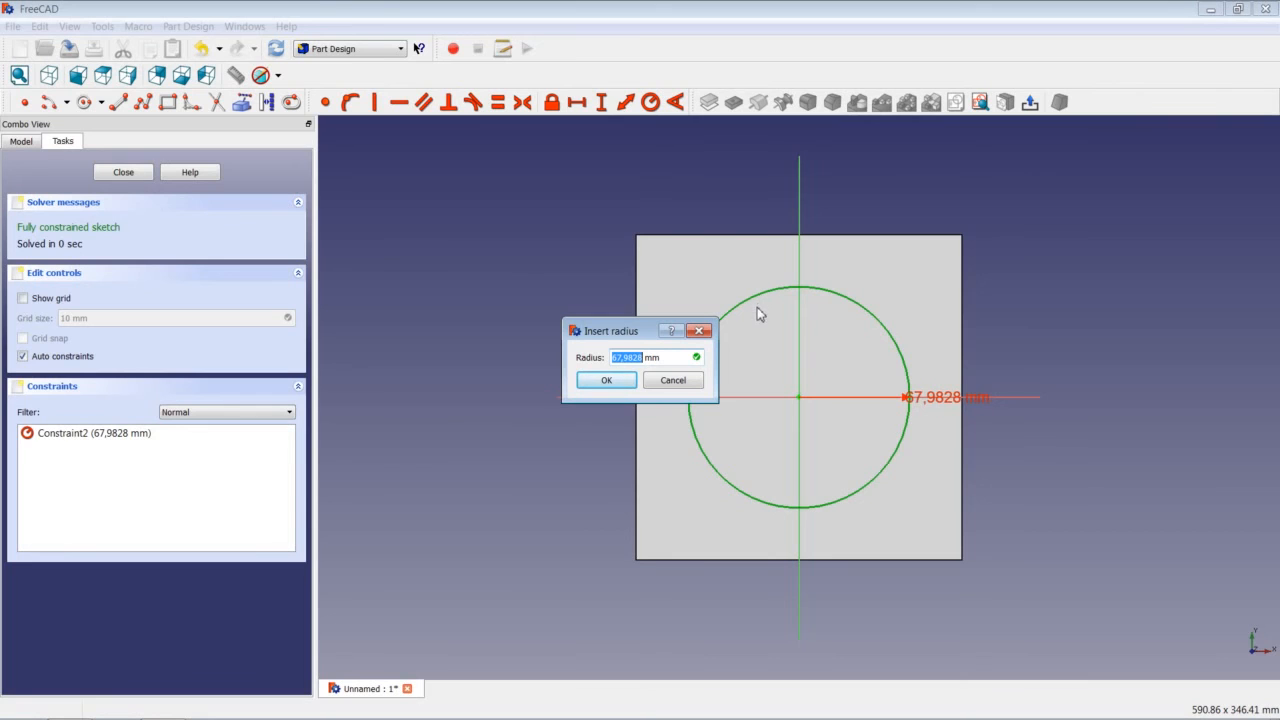
text(31,25)
key(Return)
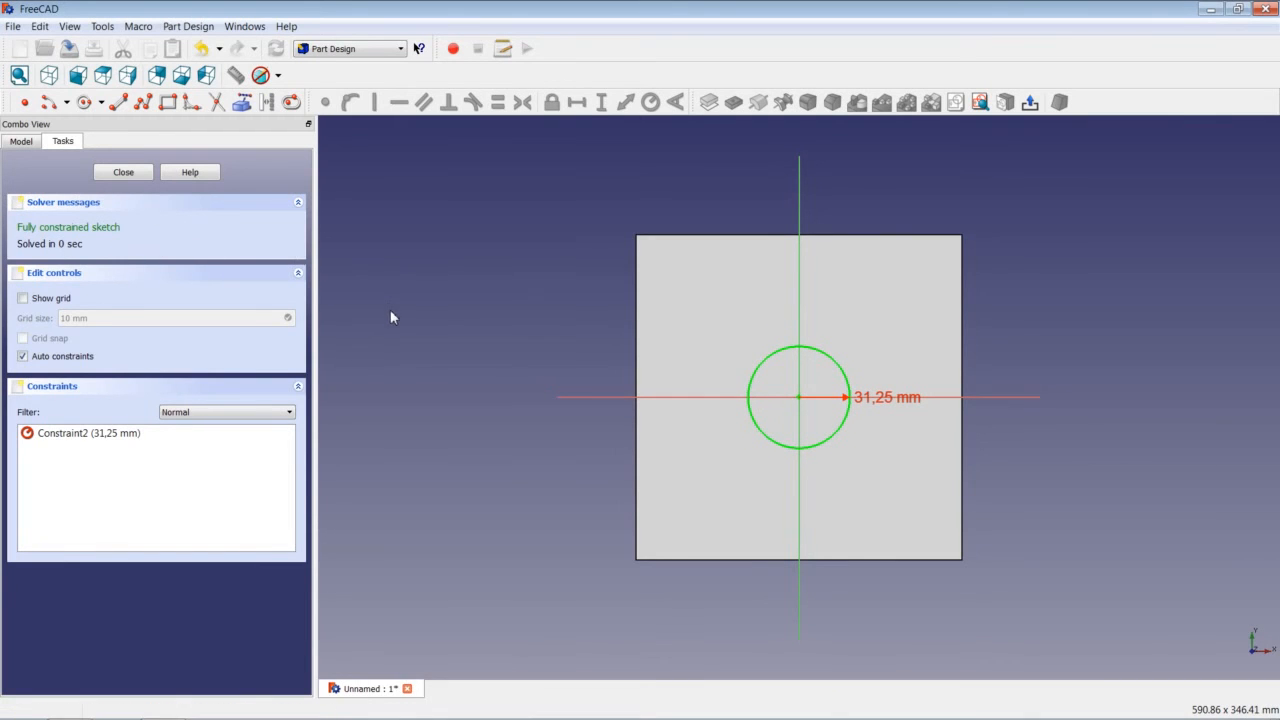
click(123, 173)
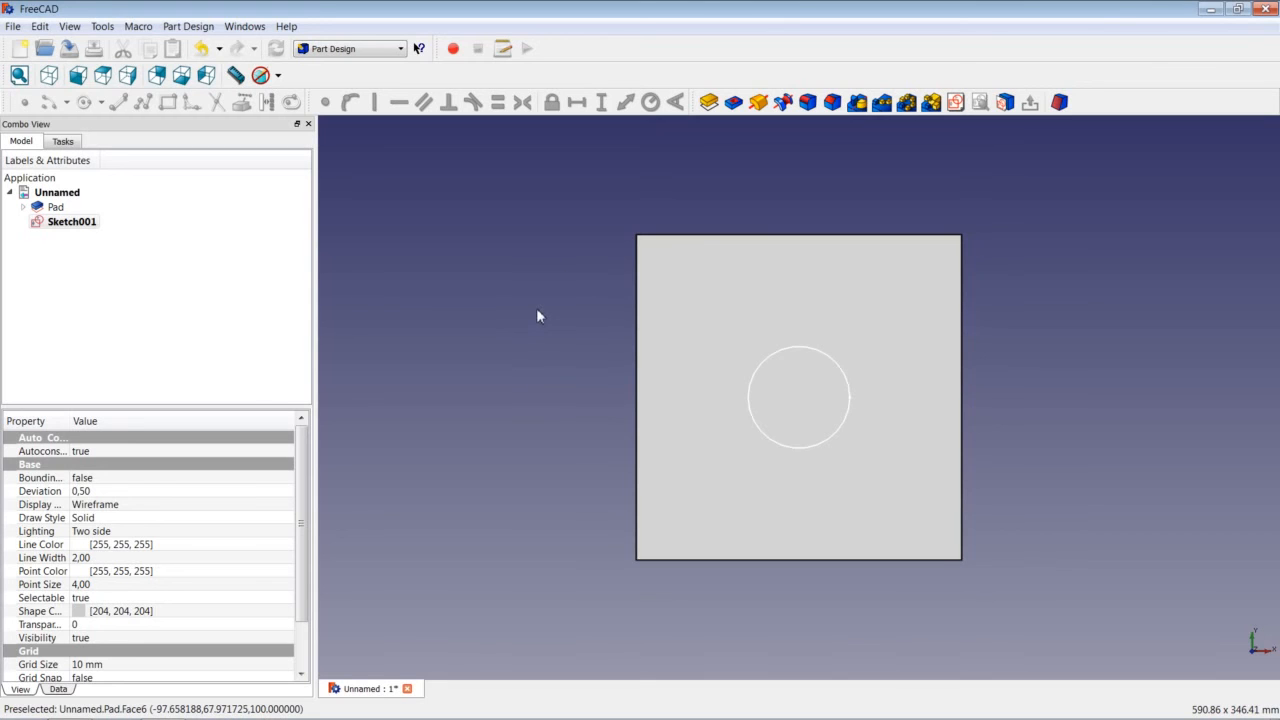
- Pocket the 31,25 mm radius circle into the cube using the Dimension type with a length of 75 mm
click(733, 102)
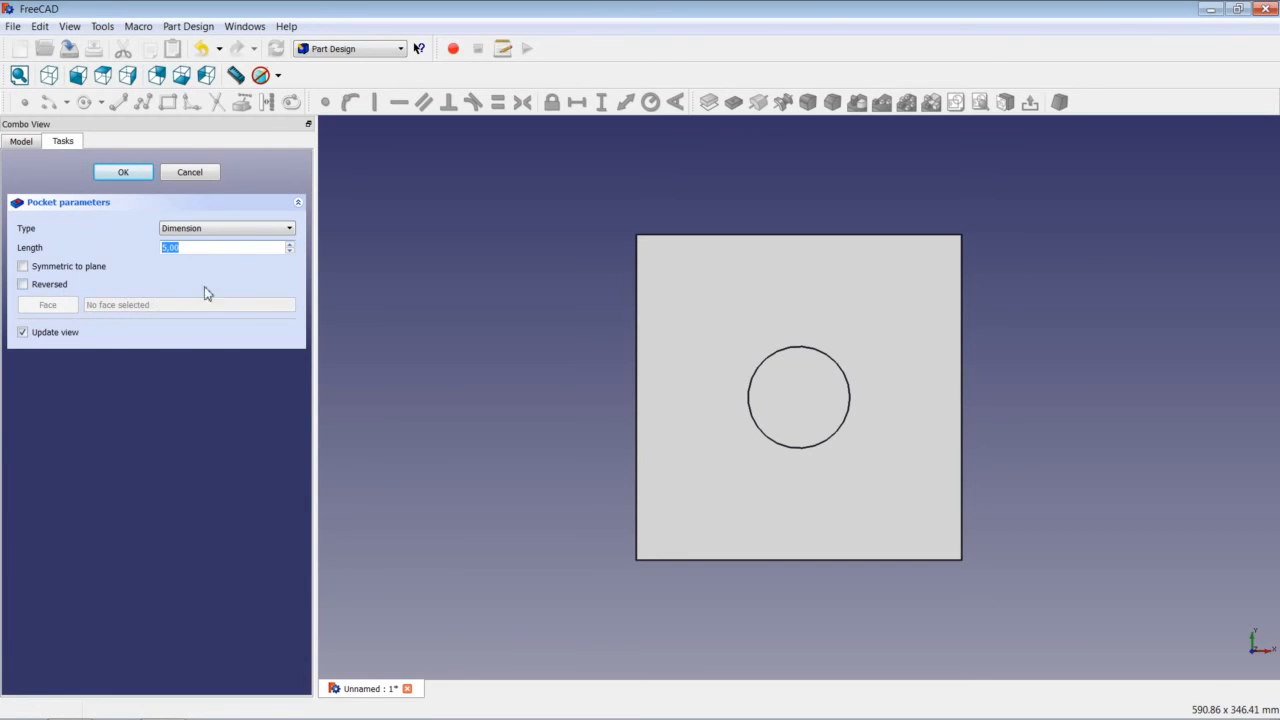
click(220, 233)
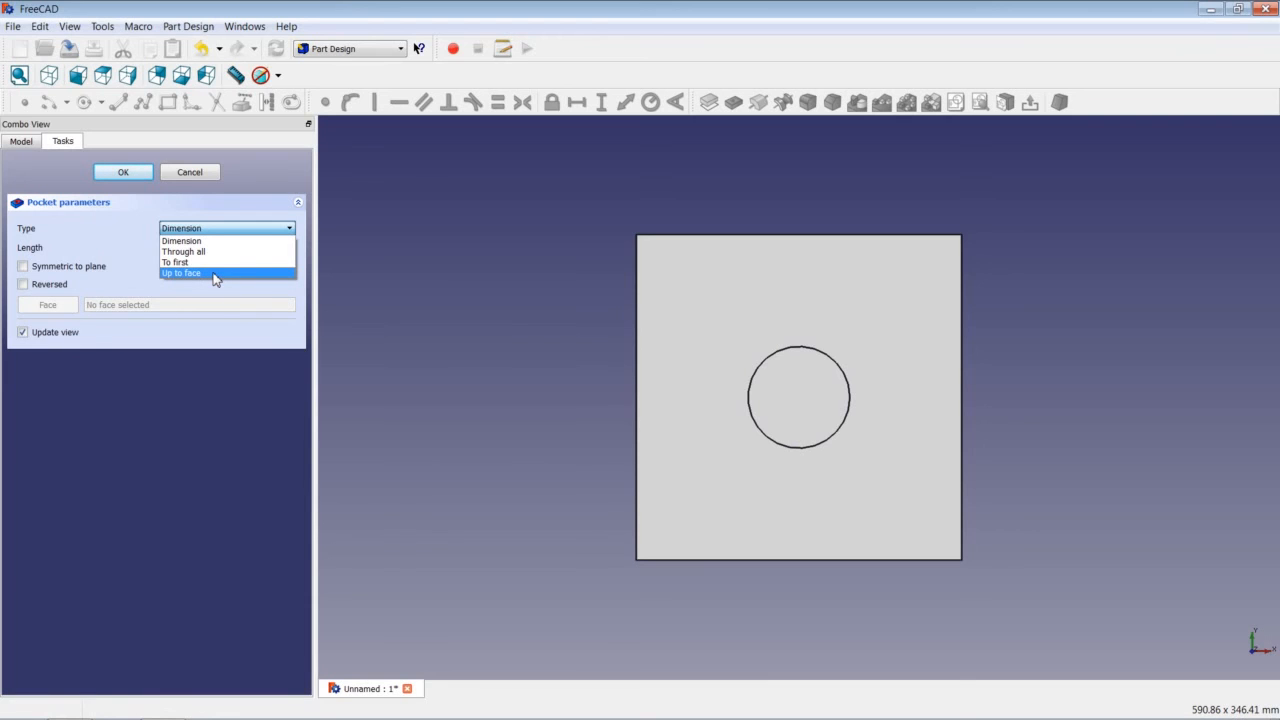
click(216, 242)
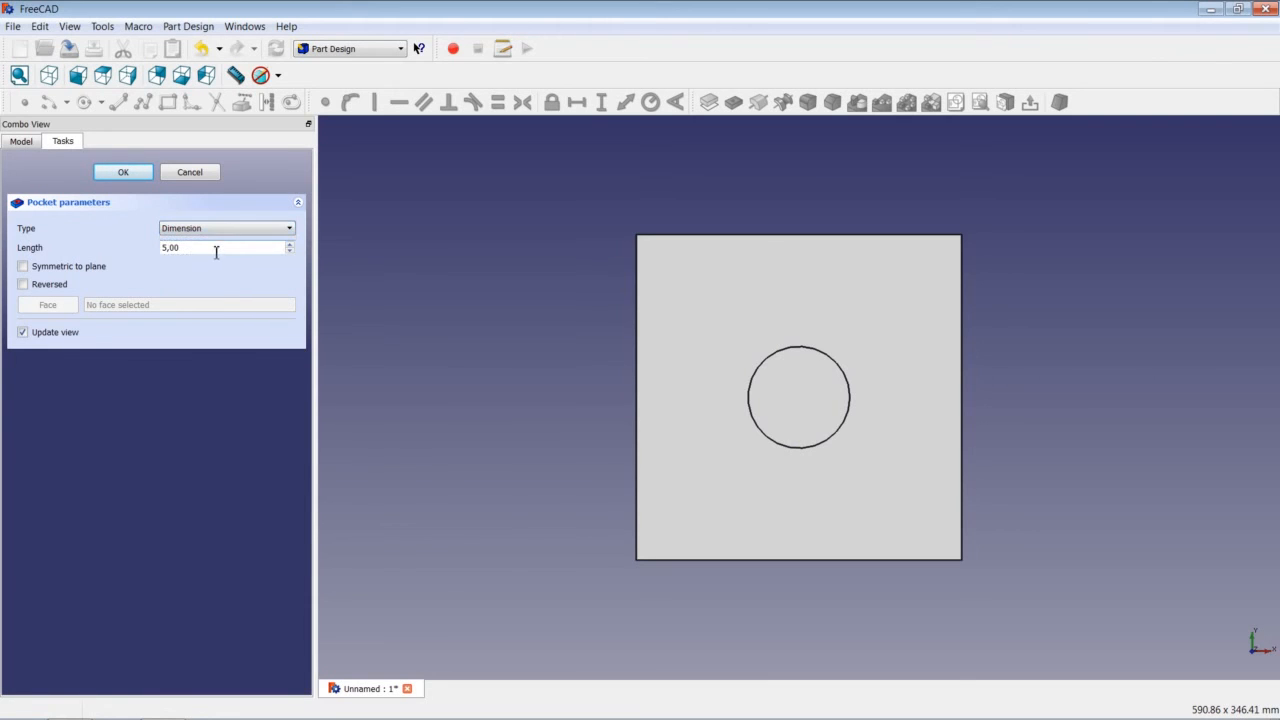
drag(216, 250, 154, 247)
text(75)
click(123, 172)
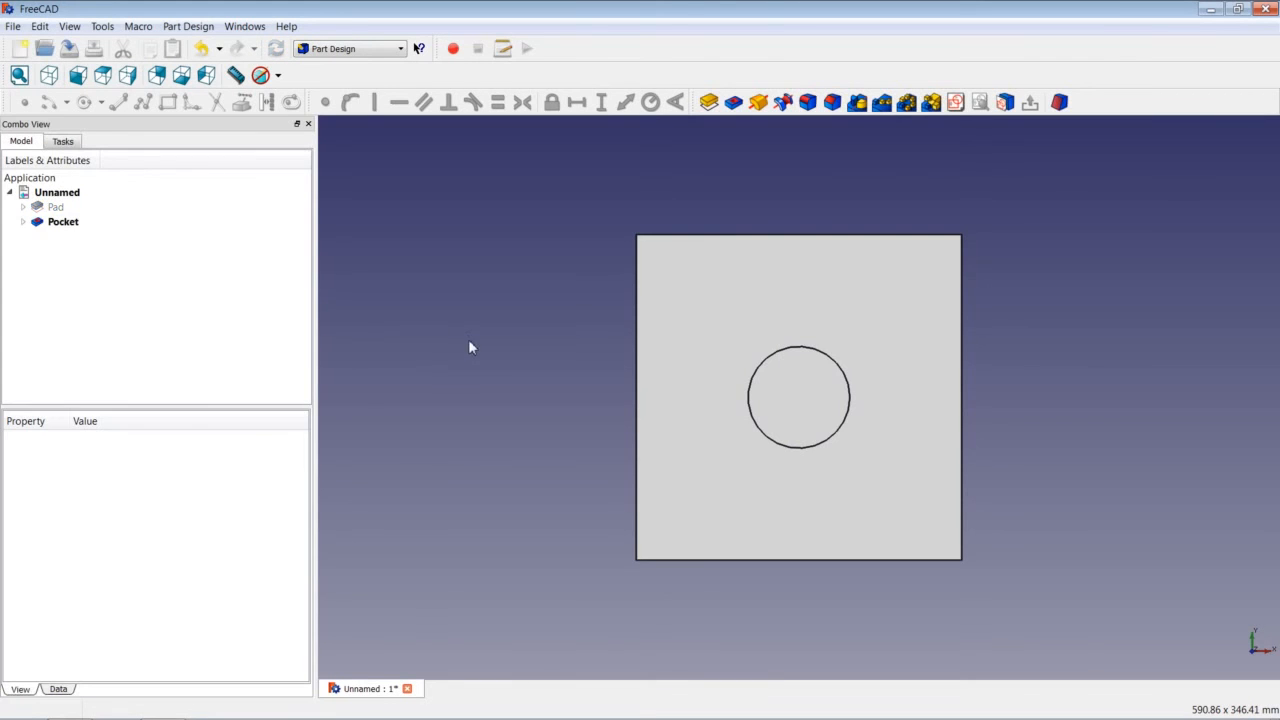
- Examine the first pocket's depth in an axonometric view with the Wireframe draw style, and restore the As is style
click(48, 77)
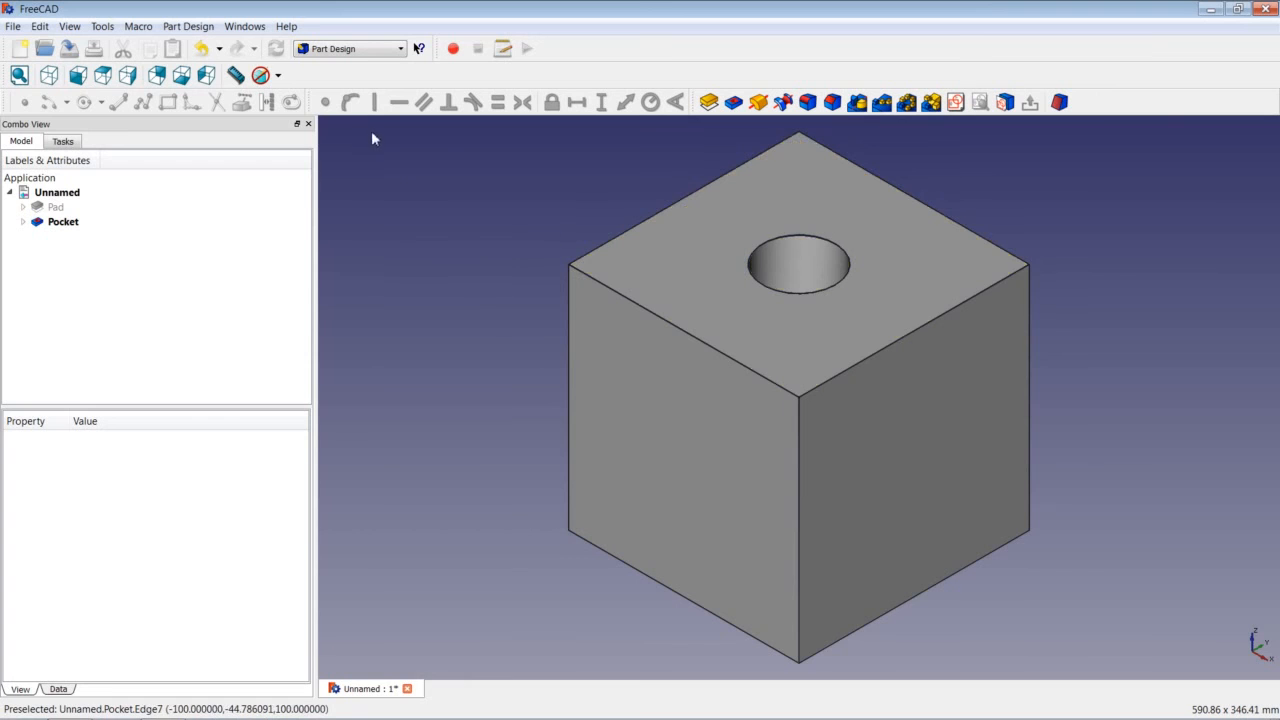
click(278, 76)
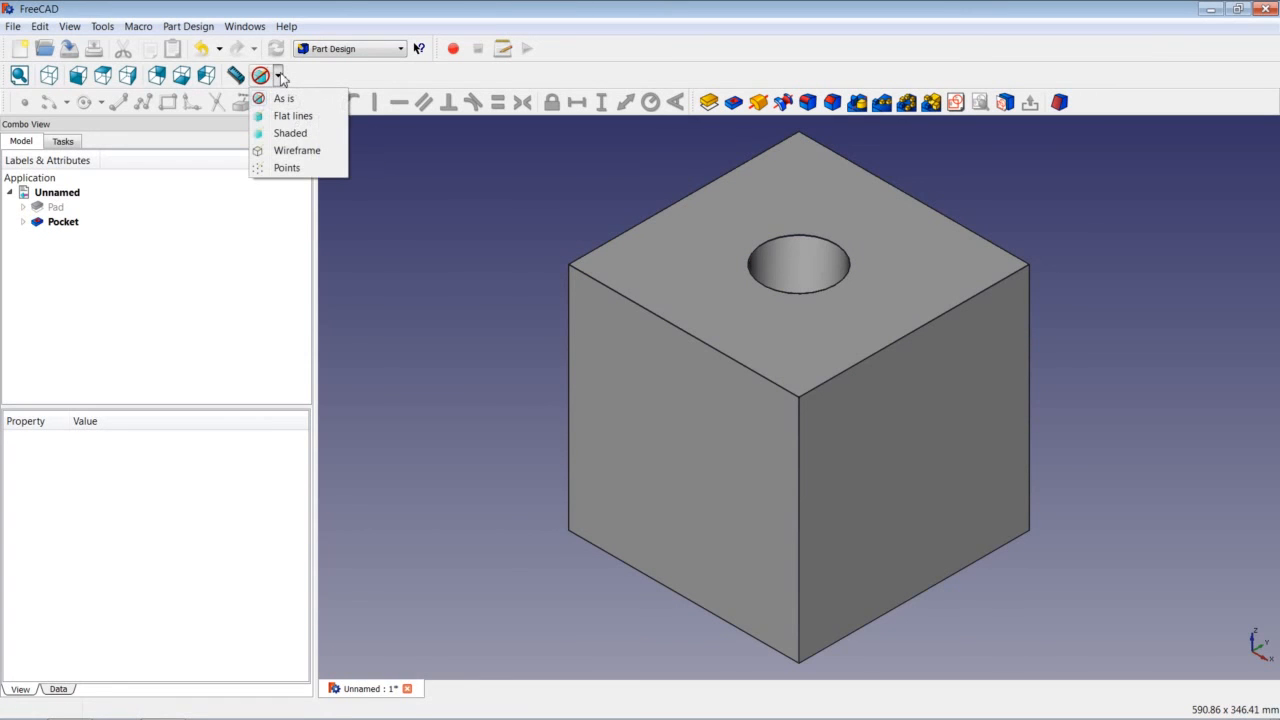
click(318, 151)
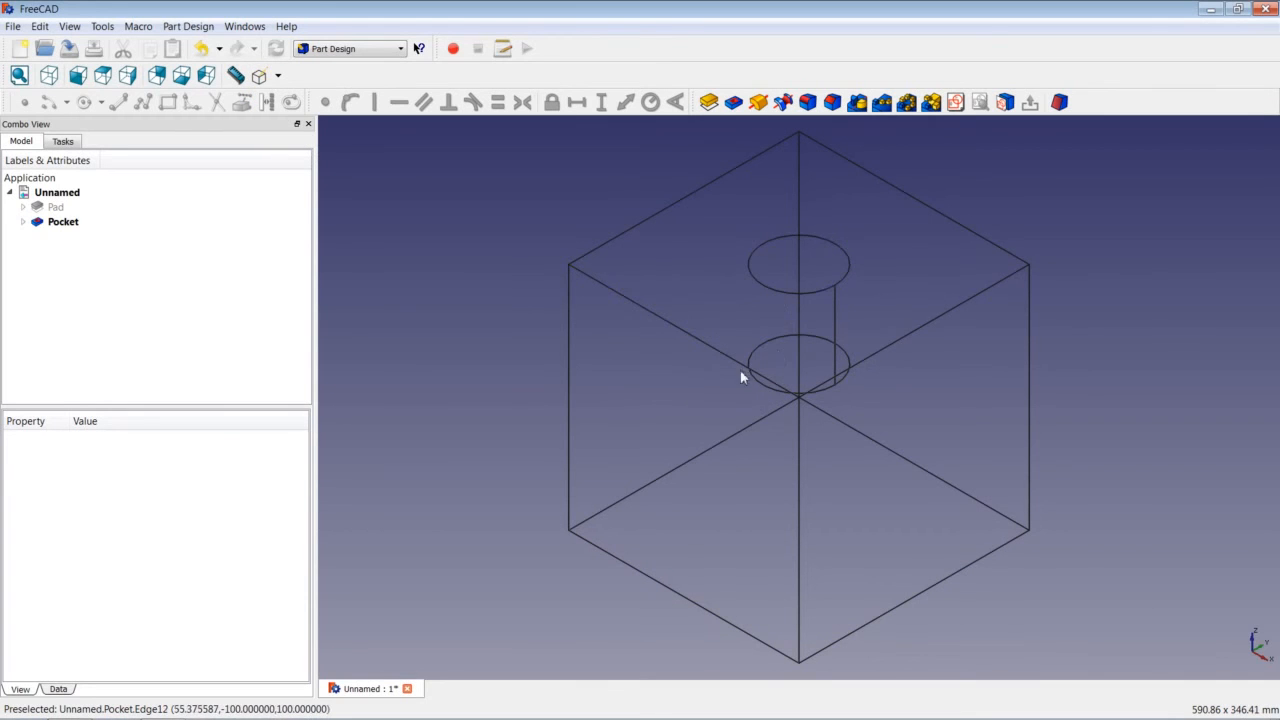
click(279, 77)
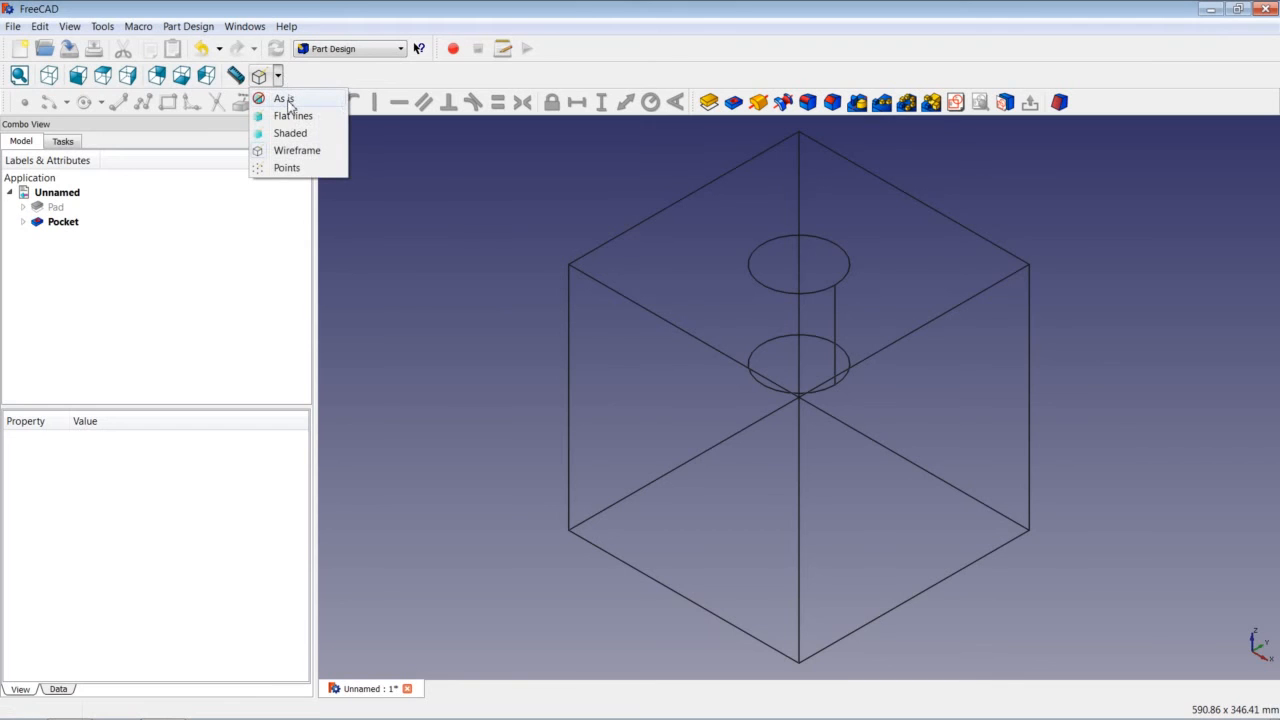
click(284, 99)
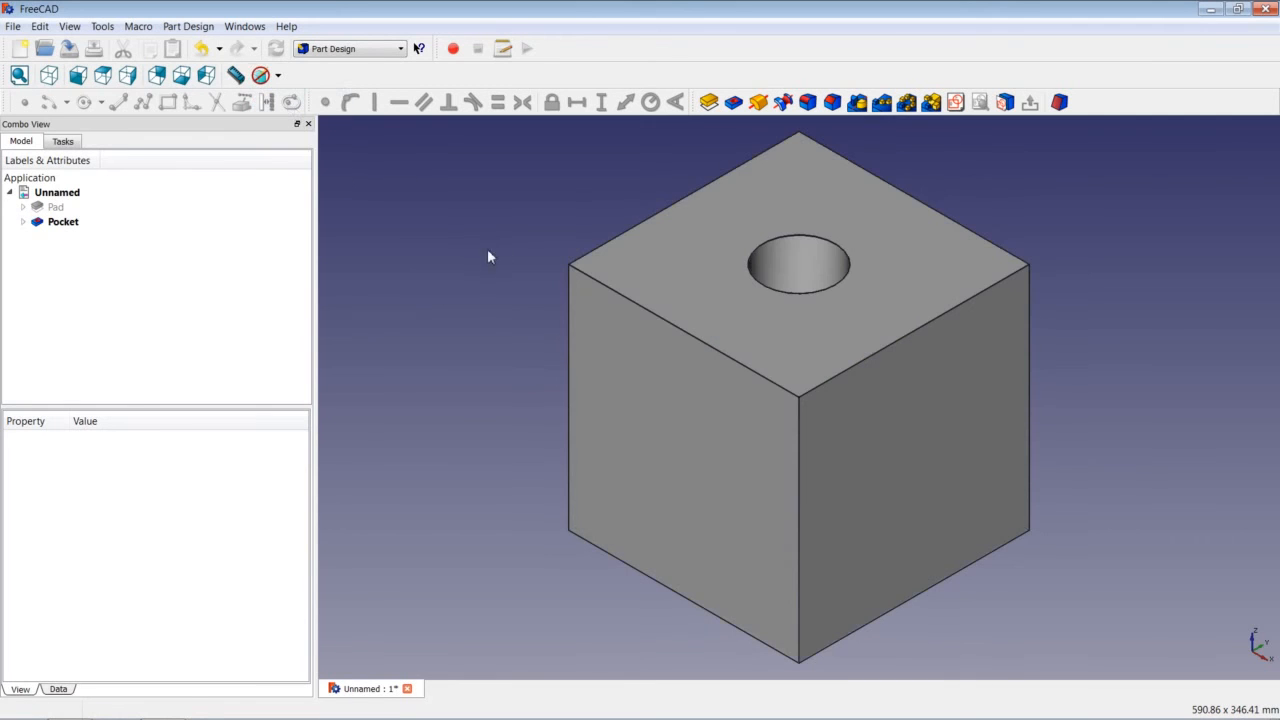
- Create a new sketch on the cube's top face and draw a circle of about 61 mm radius centred on the origin
click(681, 254)
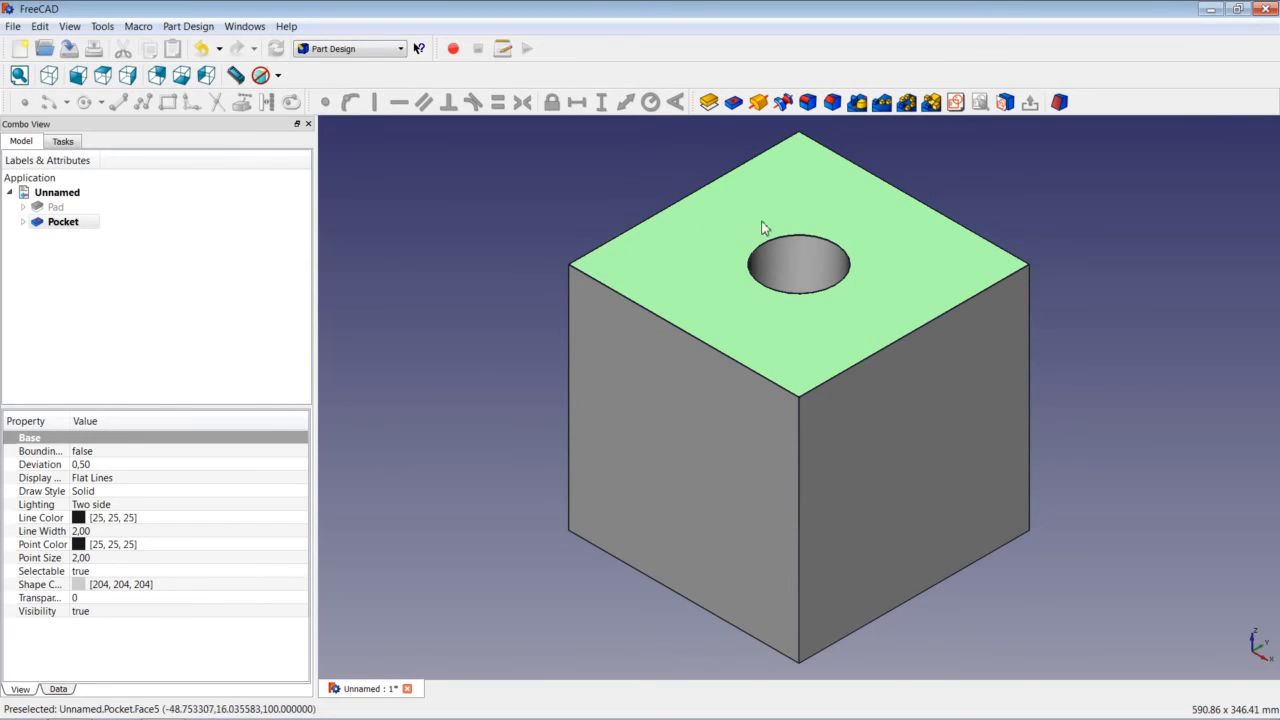
click(956, 104)
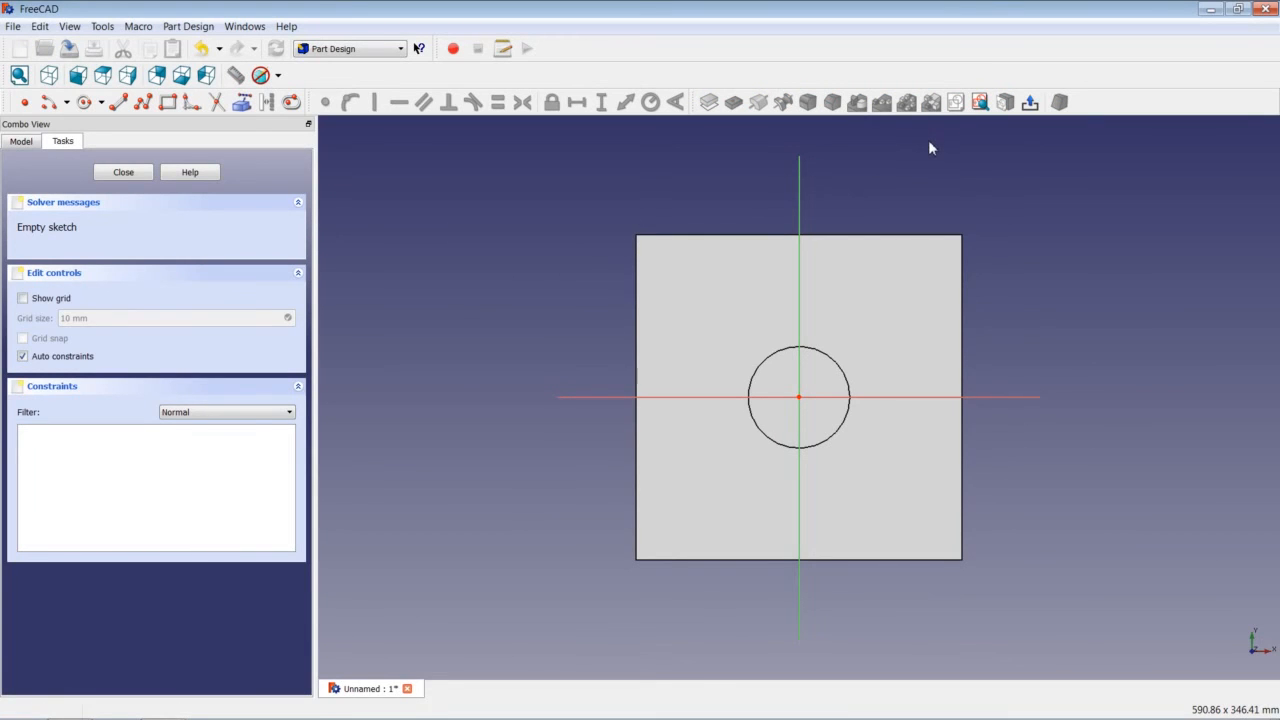
click(87, 103)
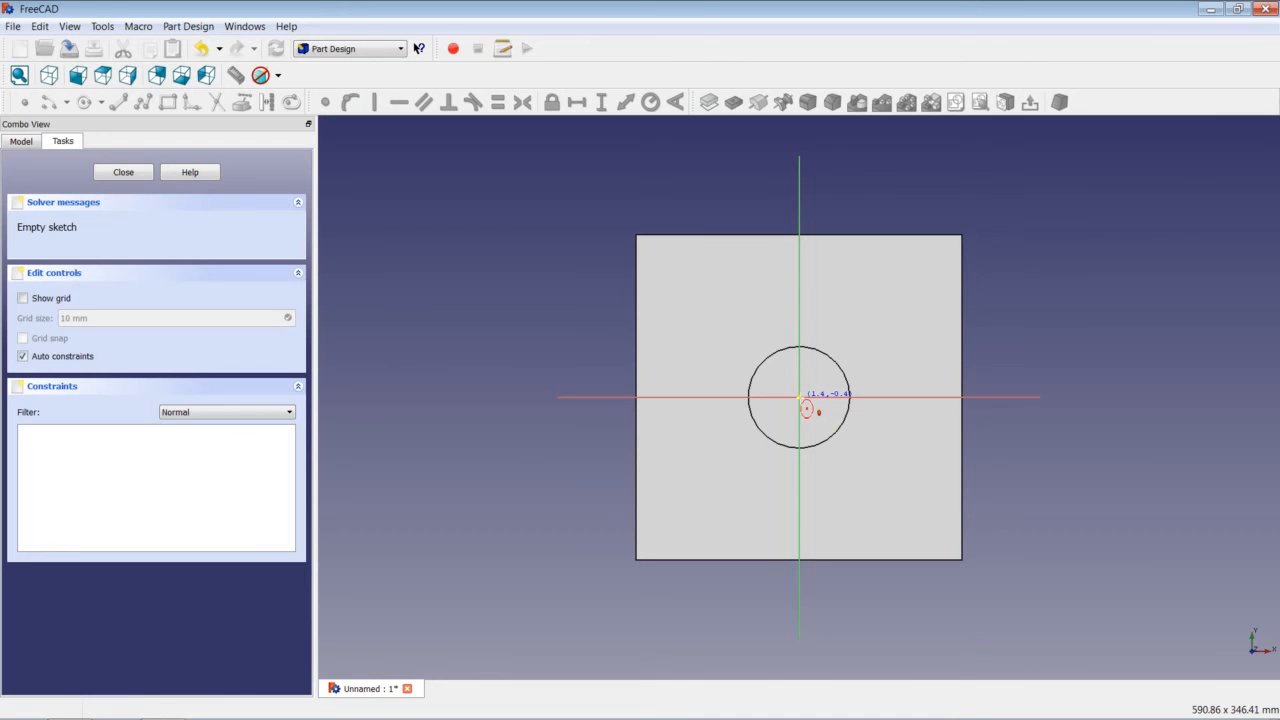
click(799, 397)
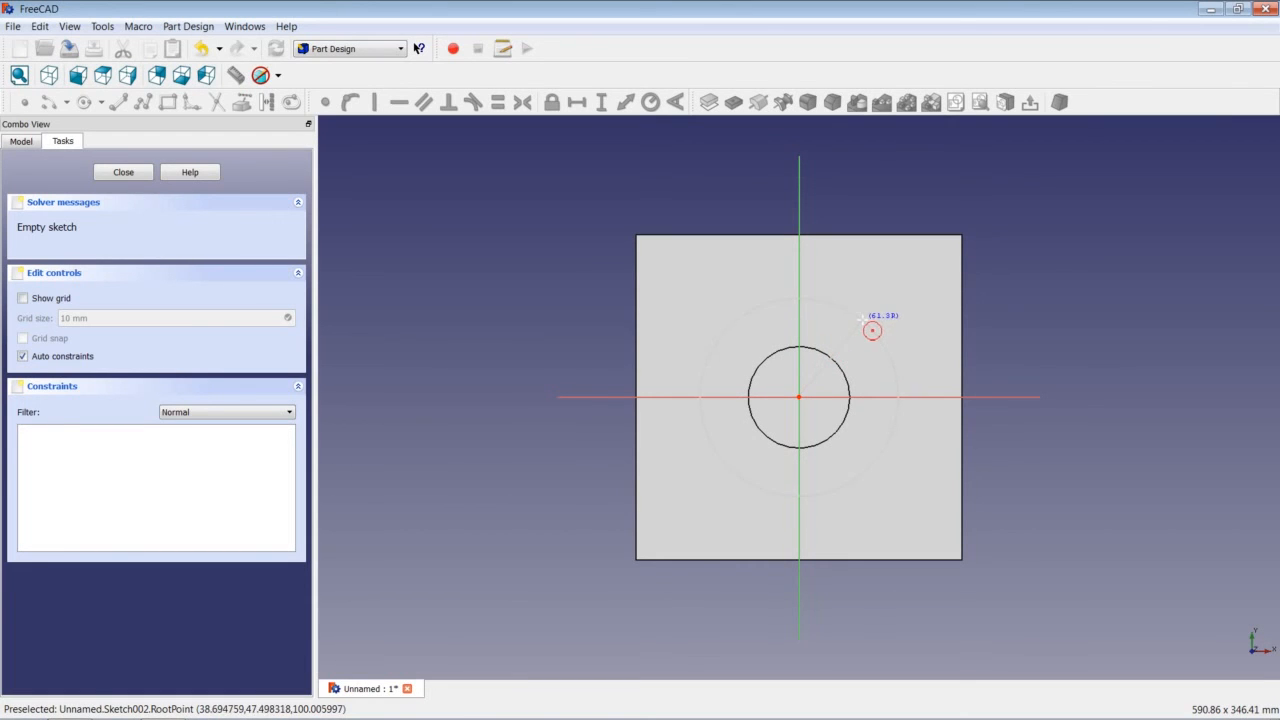
click(870, 328)
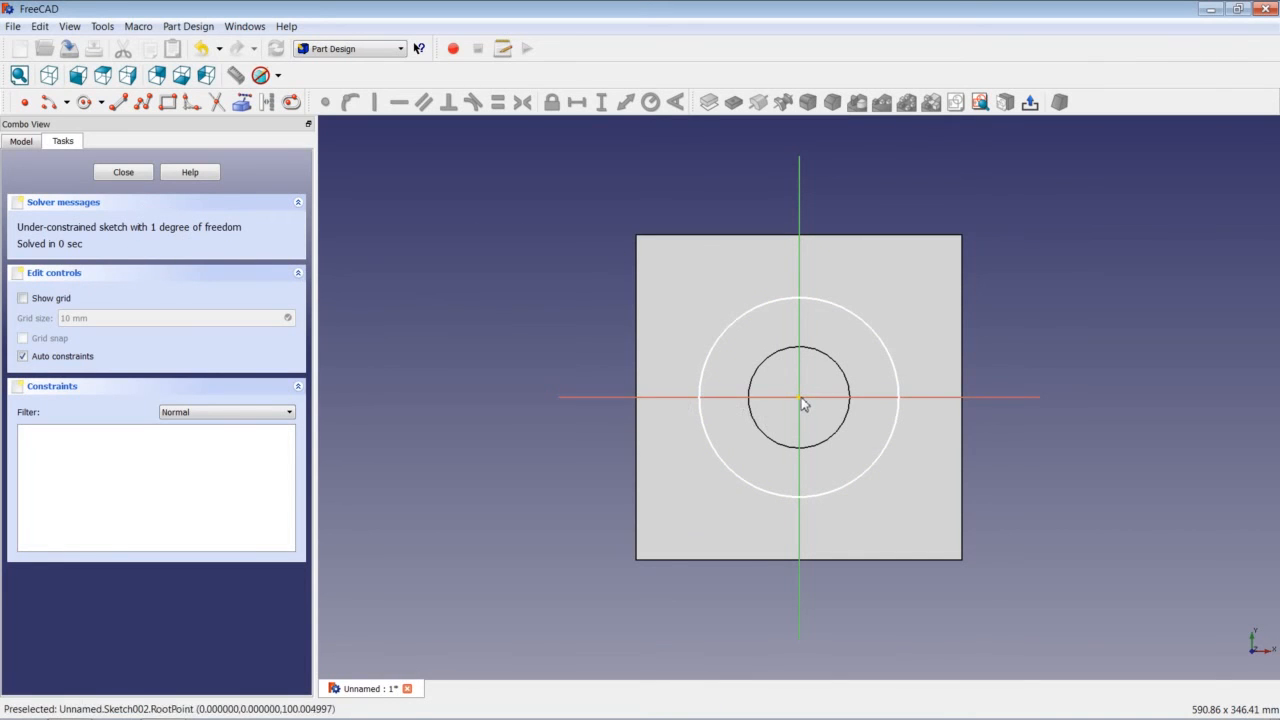
- Constrain the new circle's radius to 62,5 mm and close the sketch
click(857, 323)
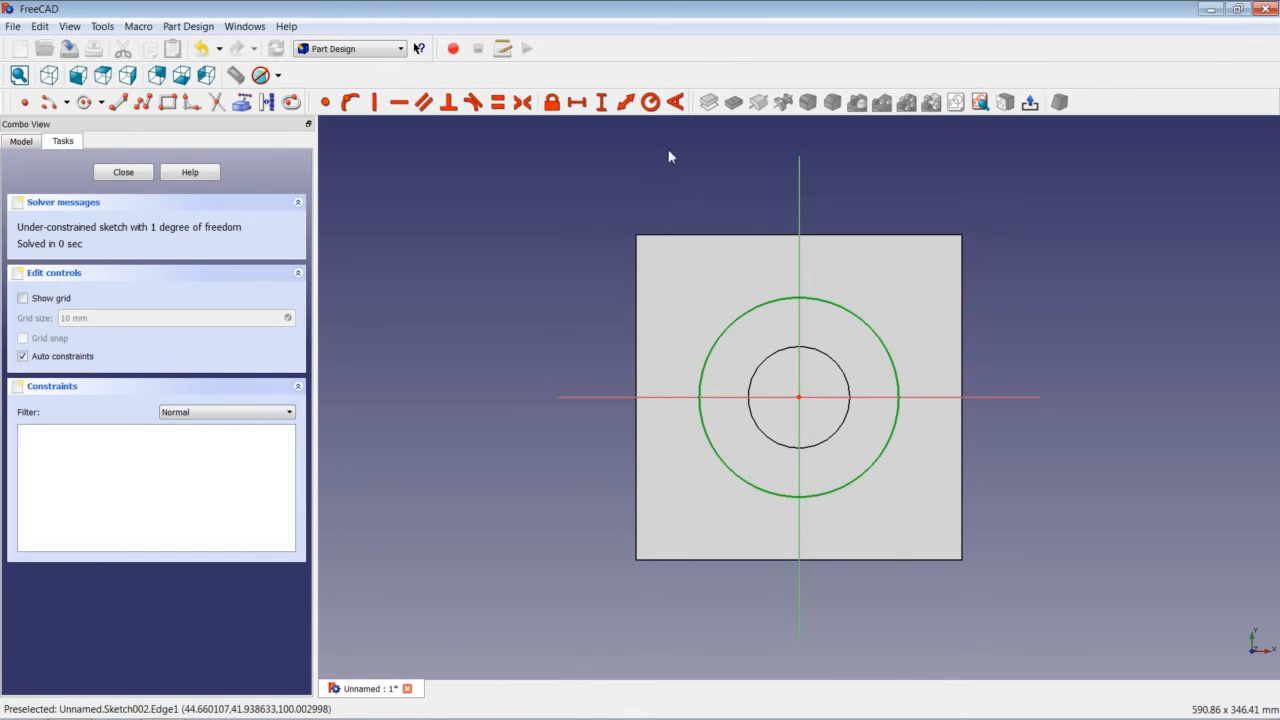
click(650, 103)
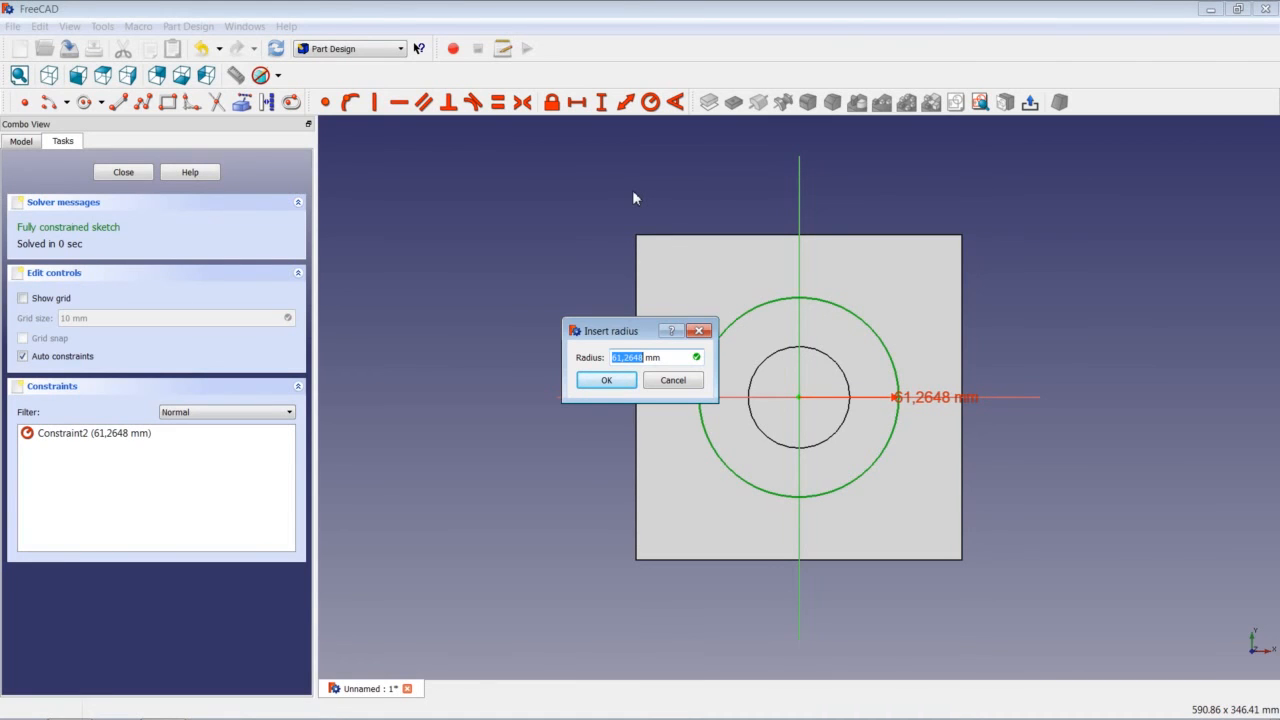
text(62,5)
click(606, 380)
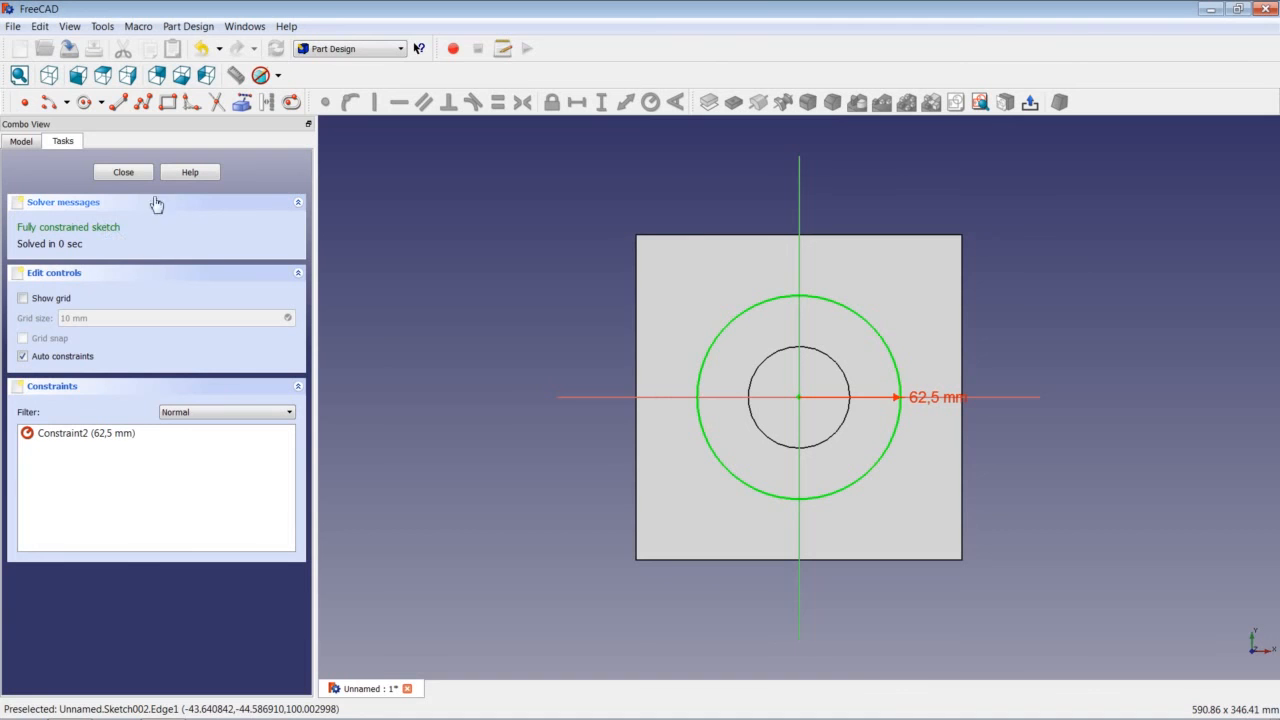
click(121, 174)
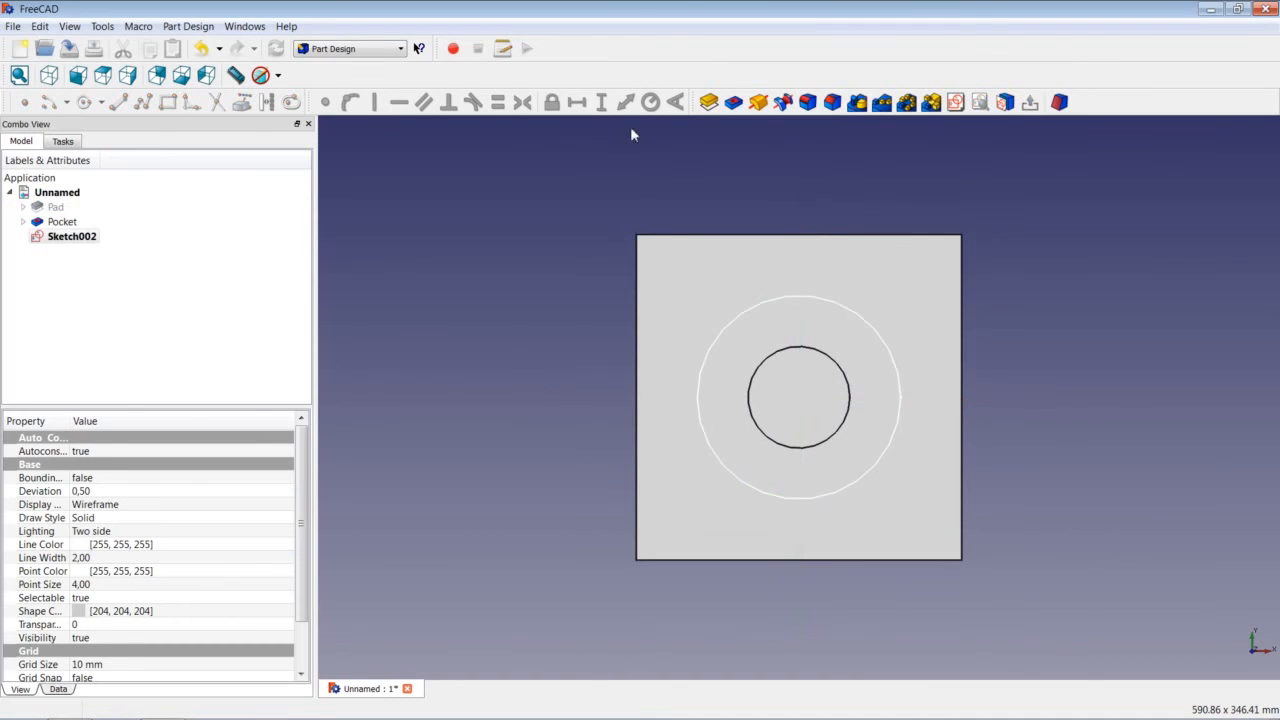
- Pocket the 62,5 mm radius circle to a length of 50 mm
click(735, 103)
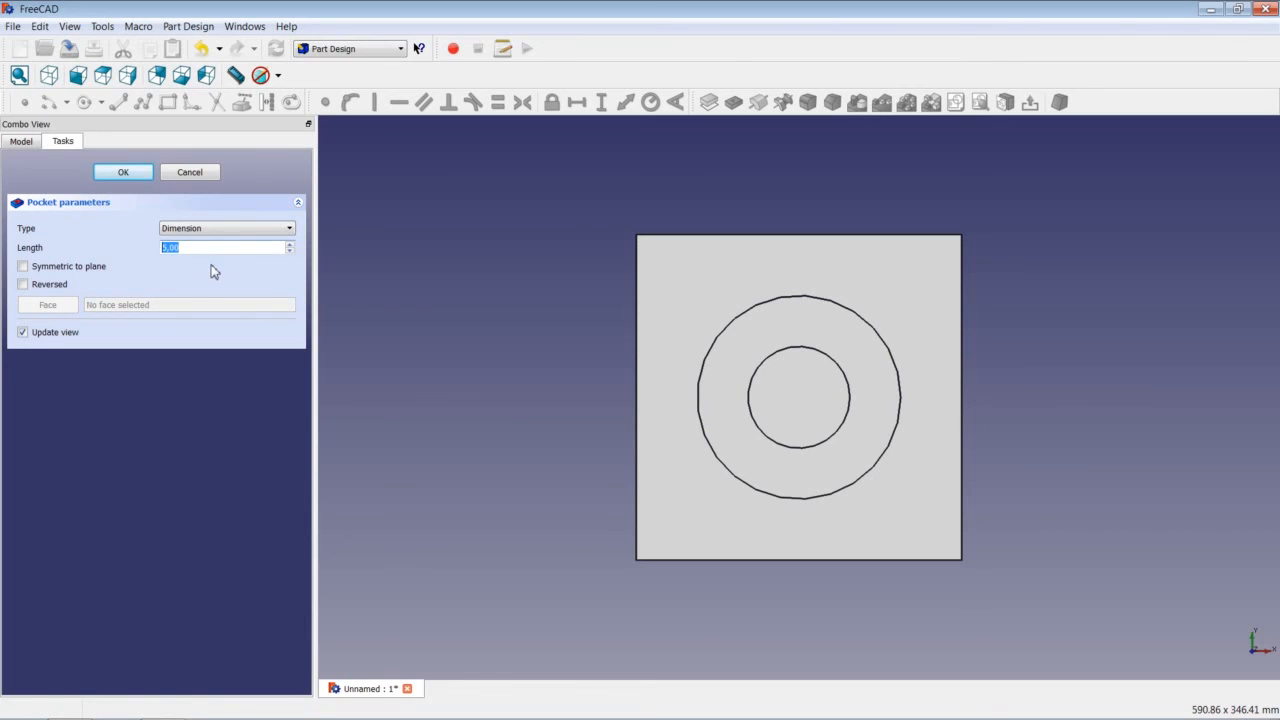
text(50)
click(123, 174)
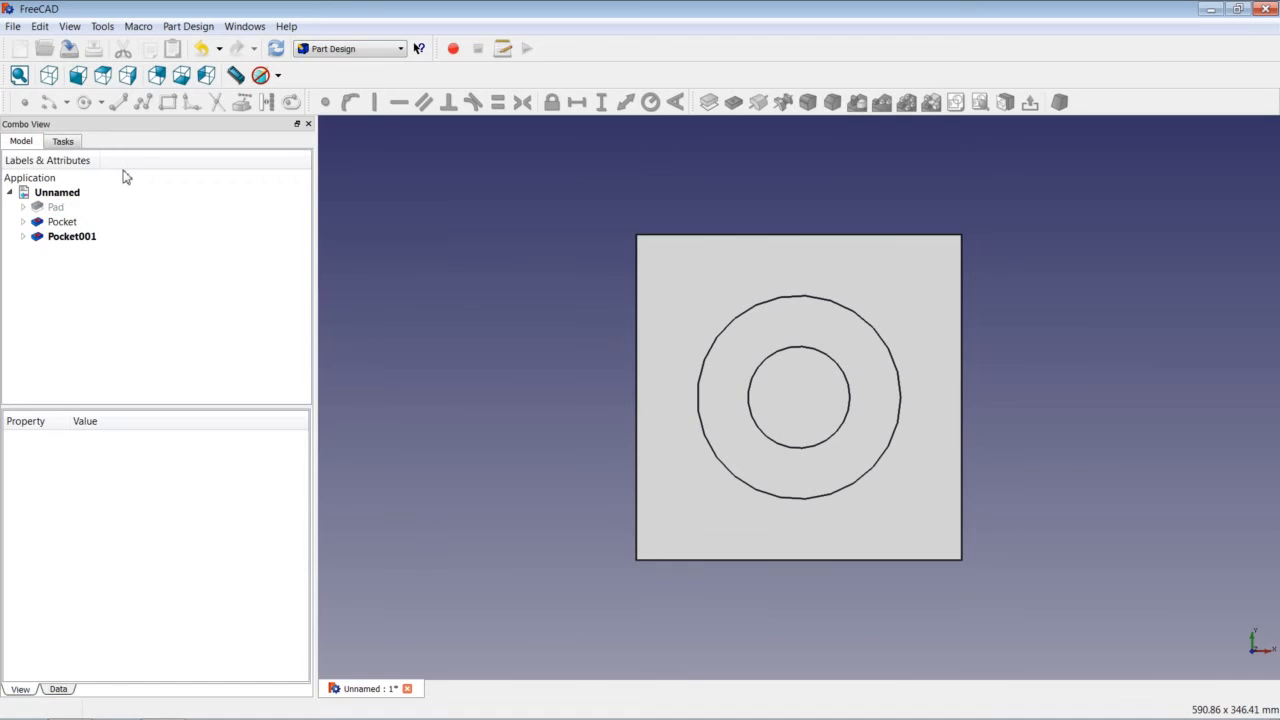
- Start another sketch on the cube's top face and draw a circle of about 83 mm radius centred on the origin
click(705, 288)
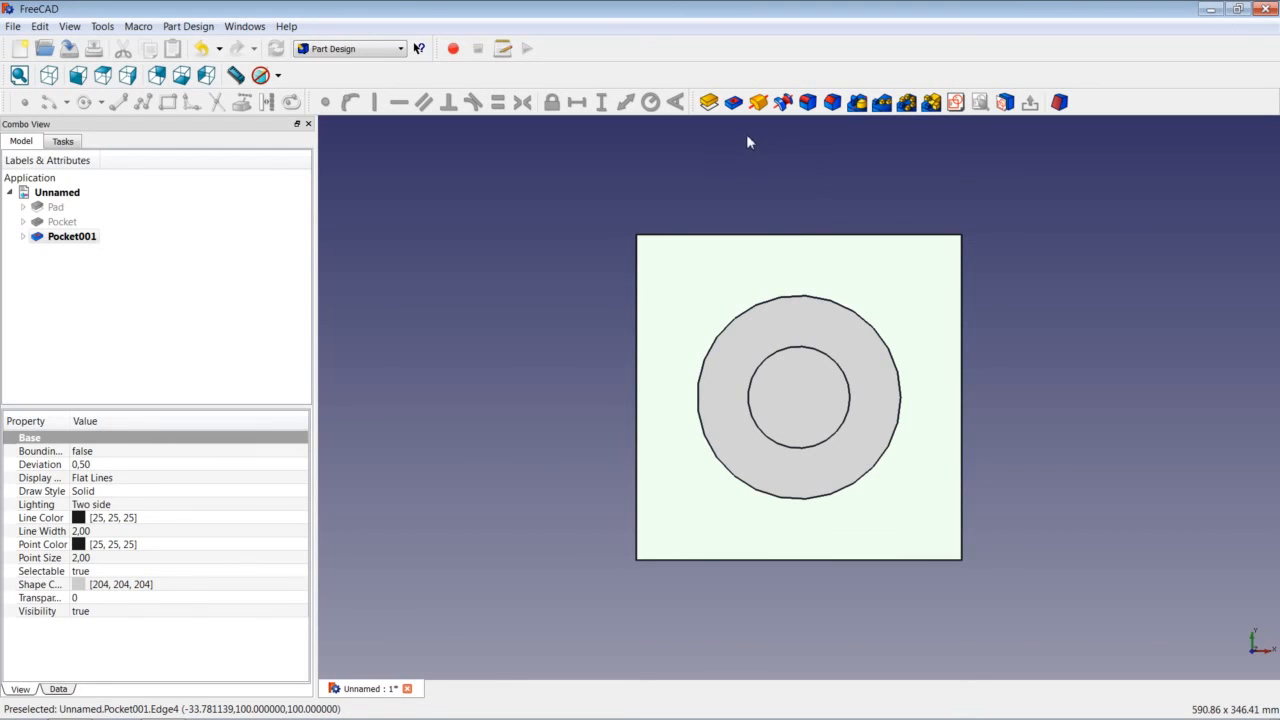
click(954, 106)
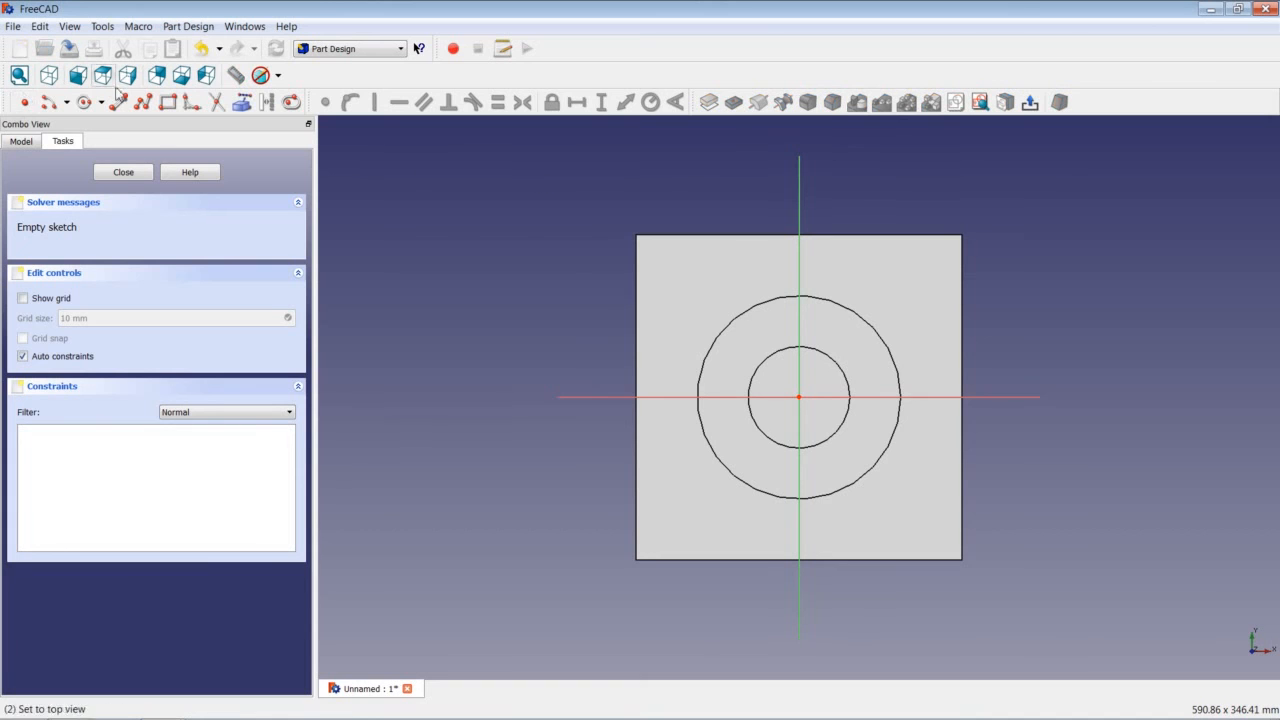
click(83, 104)
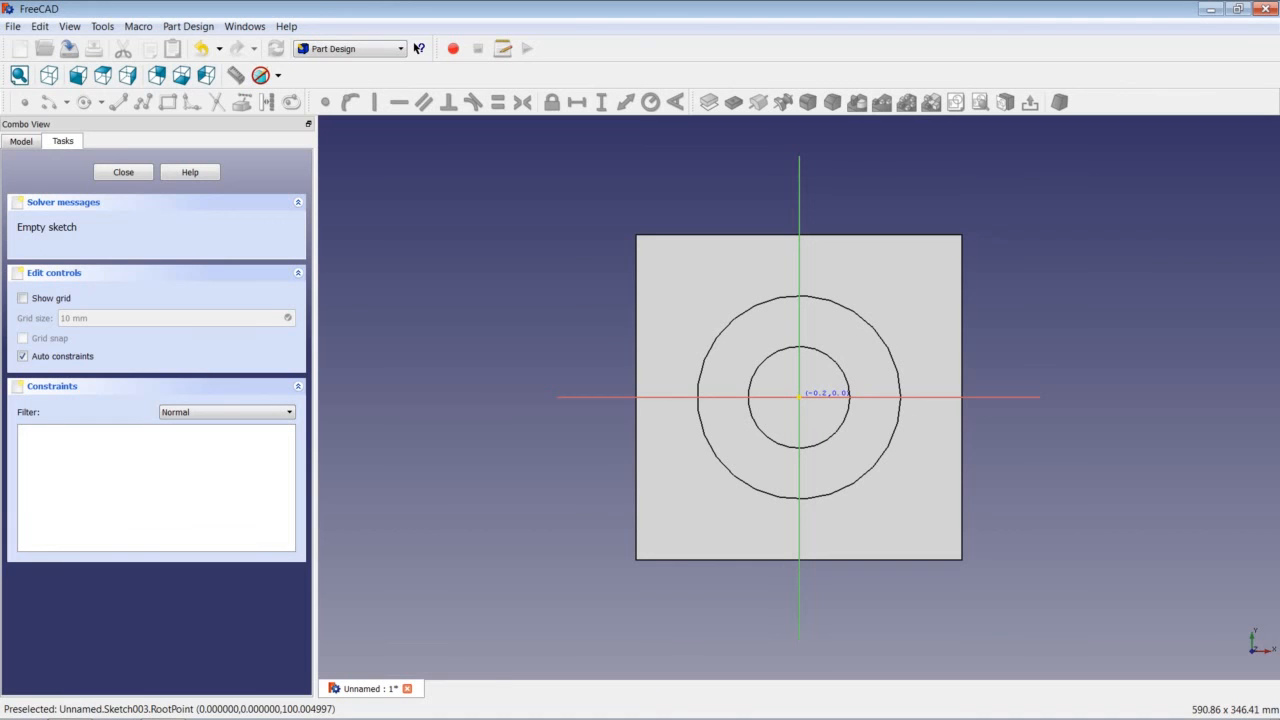
click(798, 396)
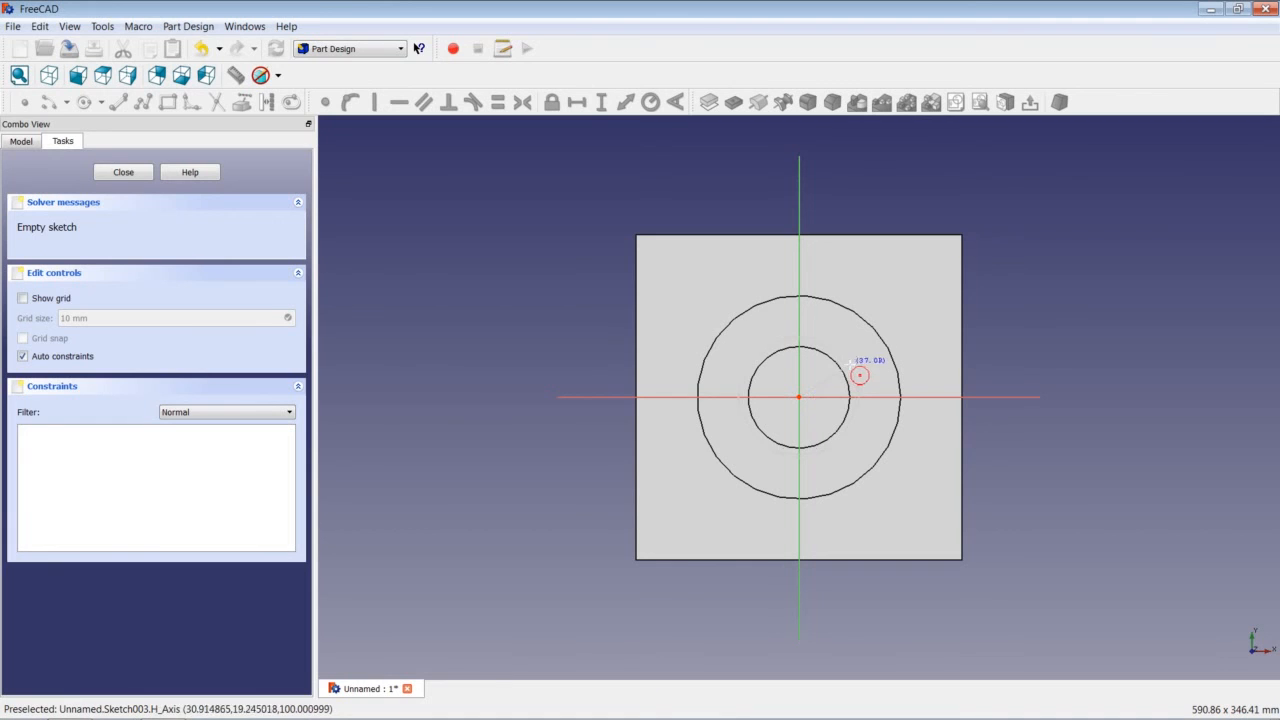
click(916, 337)
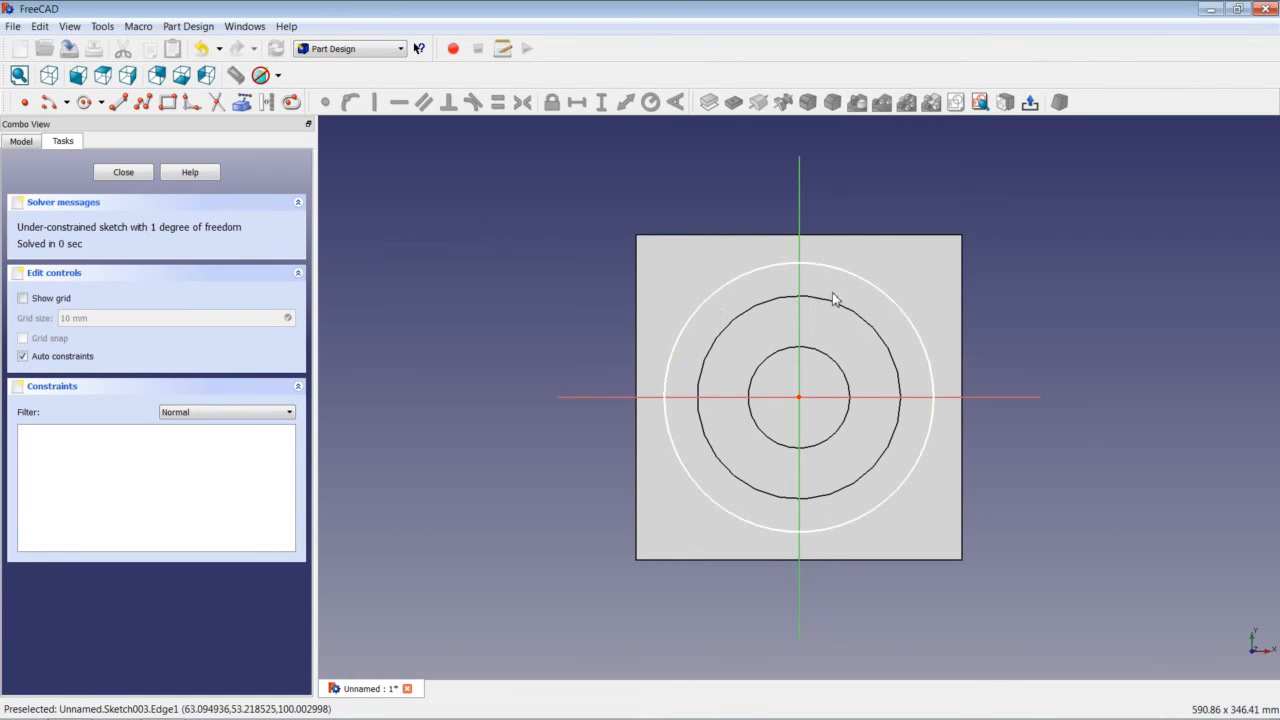
- Constrain the outermost circle's radius to 93,75 mm and close the sketch
click(886, 292)
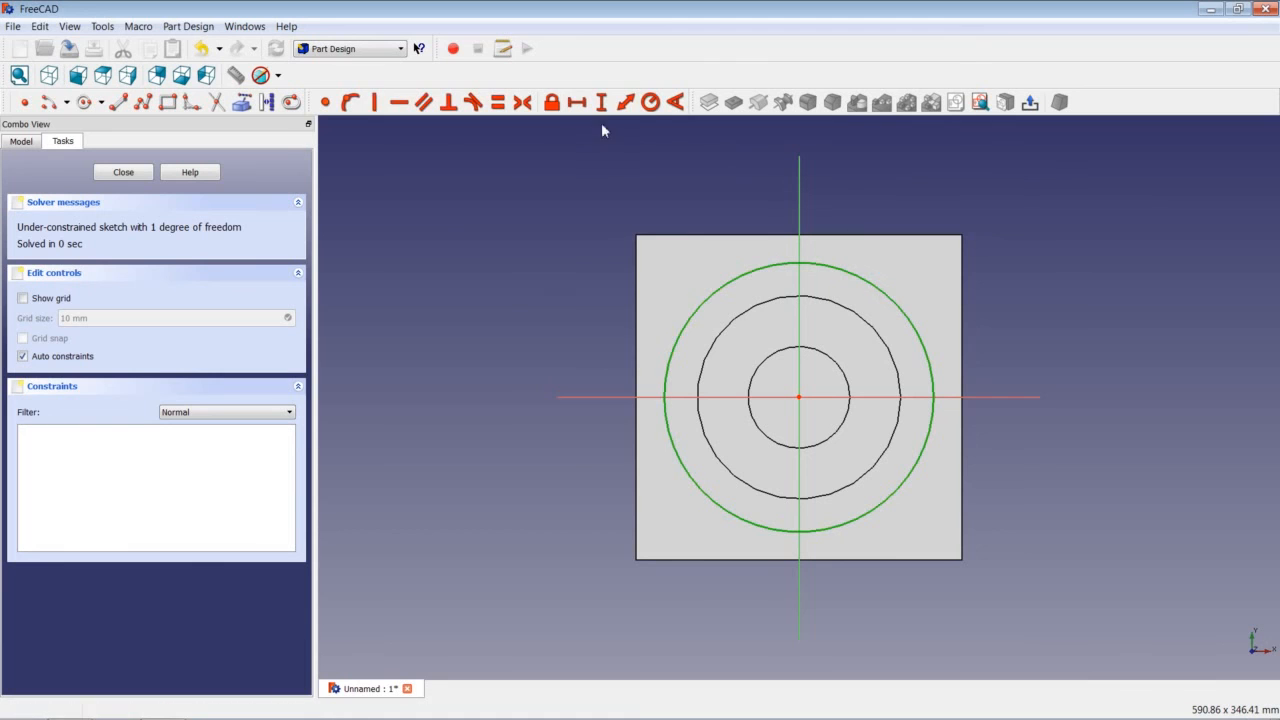
click(650, 102)
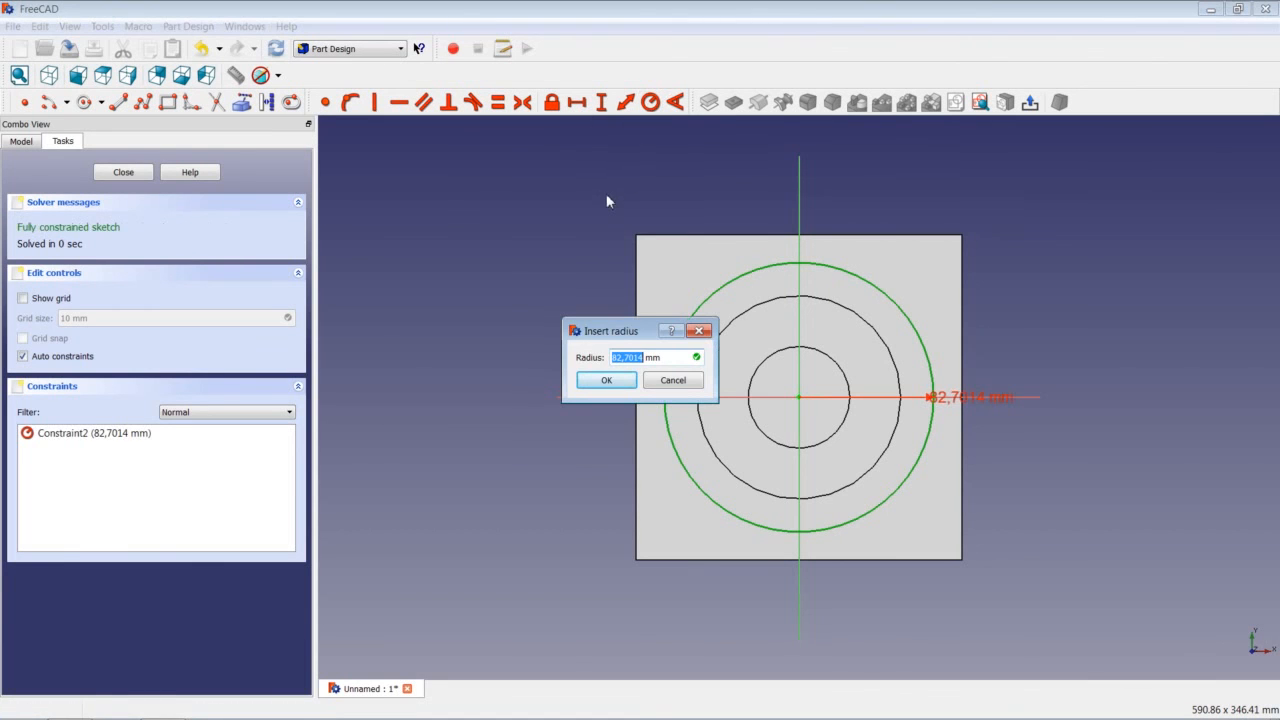
text(93,75)
key(Return)
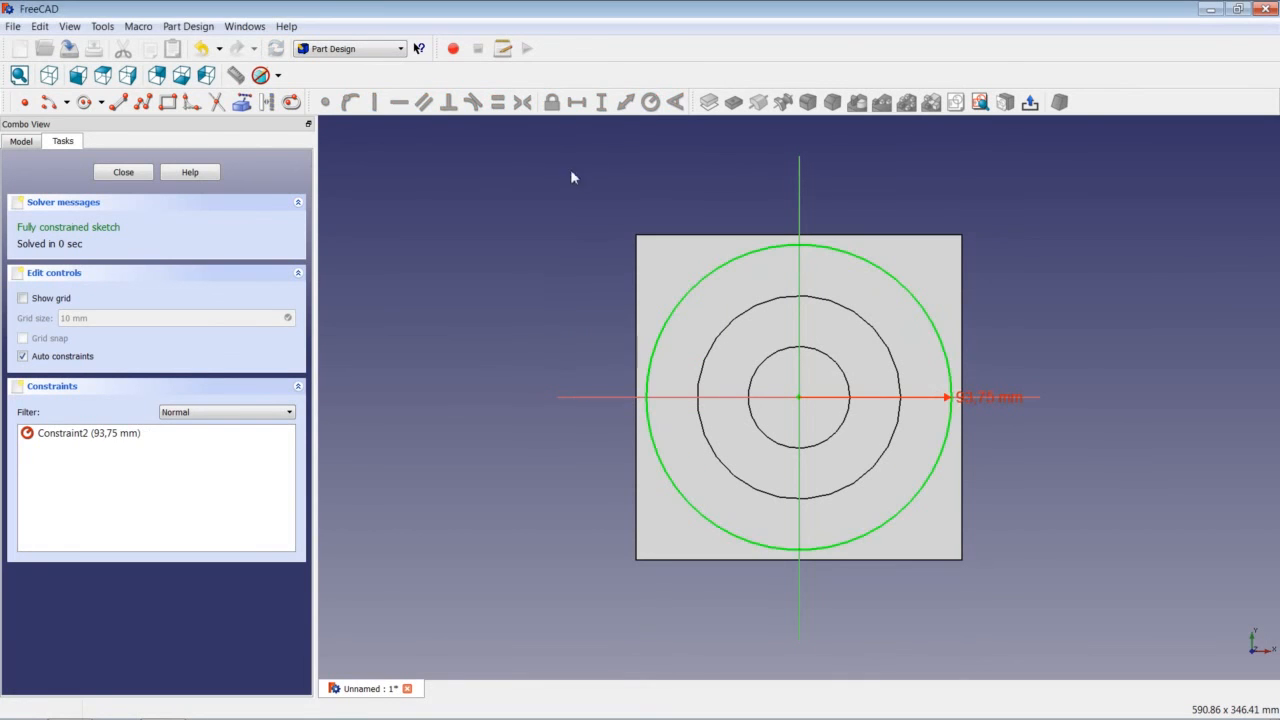
click(121, 174)
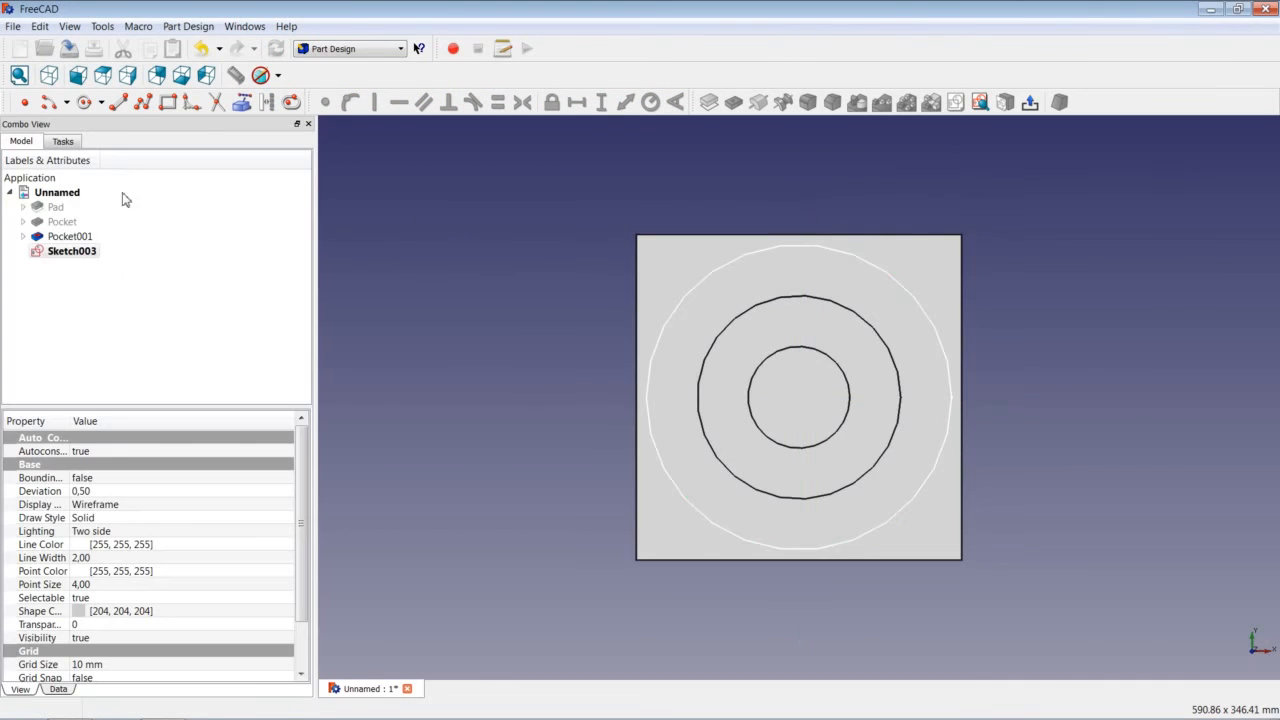
- Pocket the 93,75 mm radius circle to a length of 25 mm
click(735, 103)
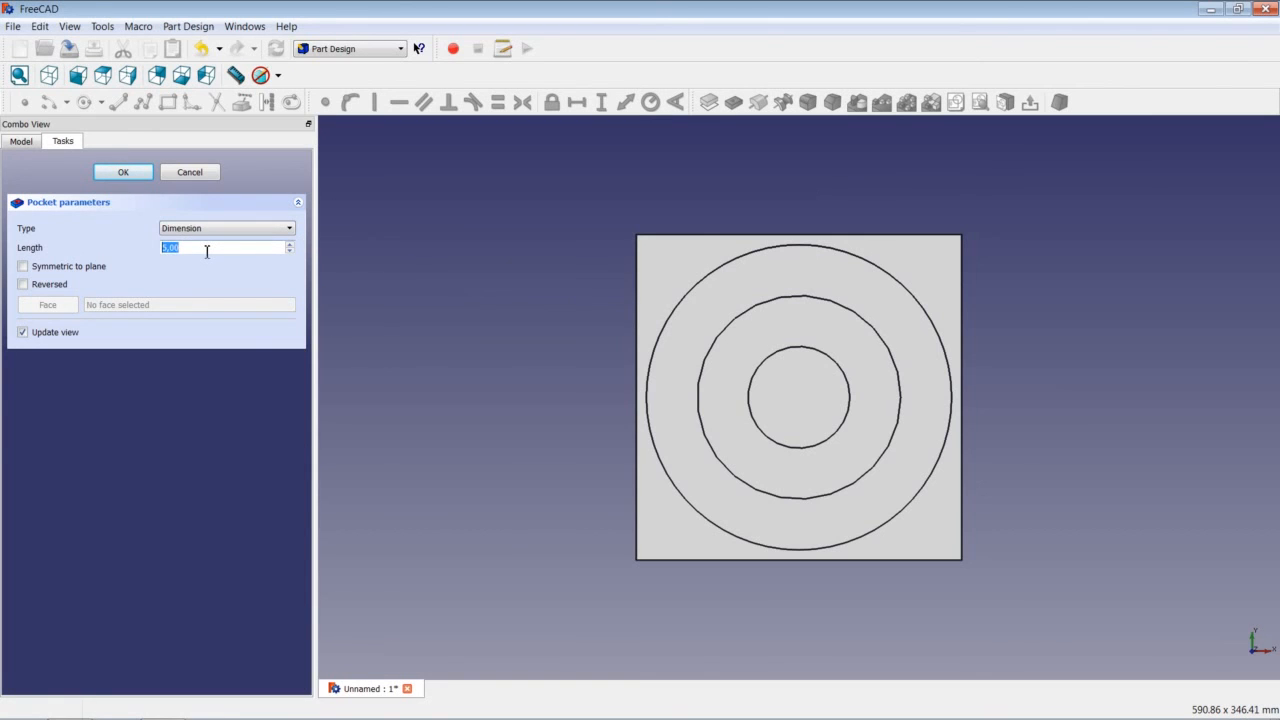
text(25)
click(125, 174)
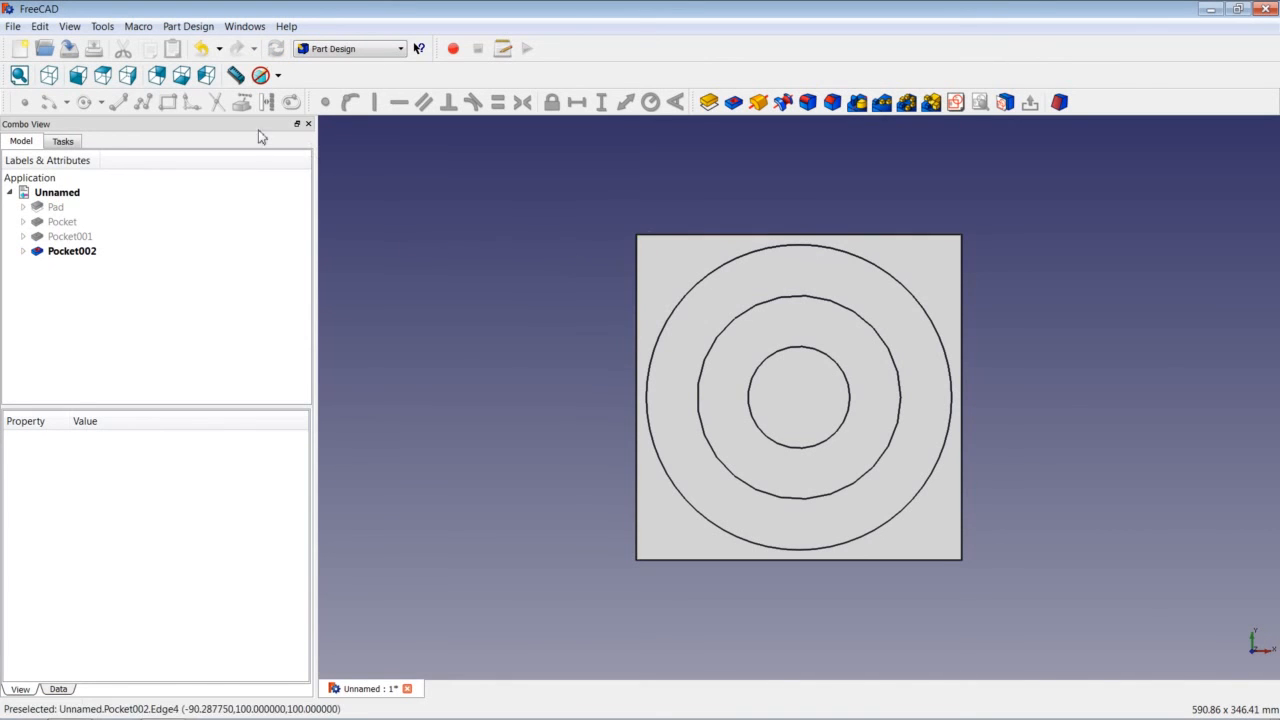
- Examine the three stepped pockets in an axonometric view with the Wireframe draw style, and restore the As is style
click(50, 80)
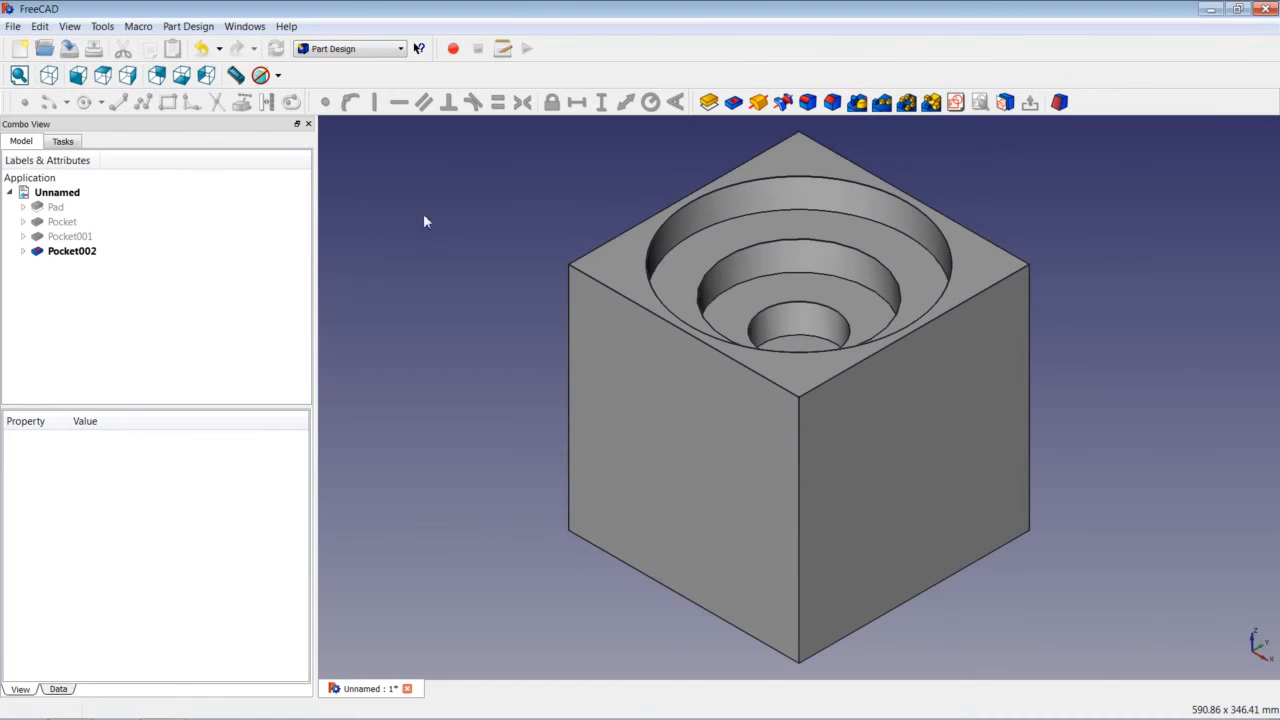
right_click(440, 216)
click(469, 225)
click(278, 75)
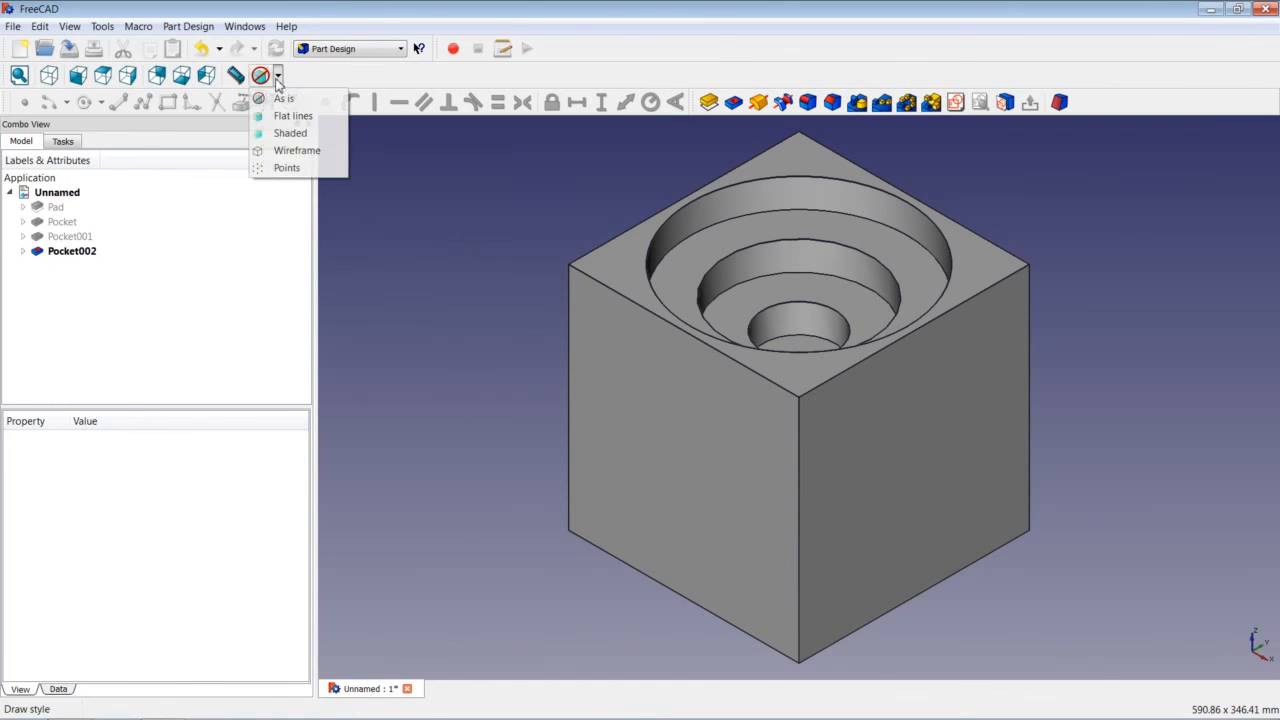
click(297, 152)
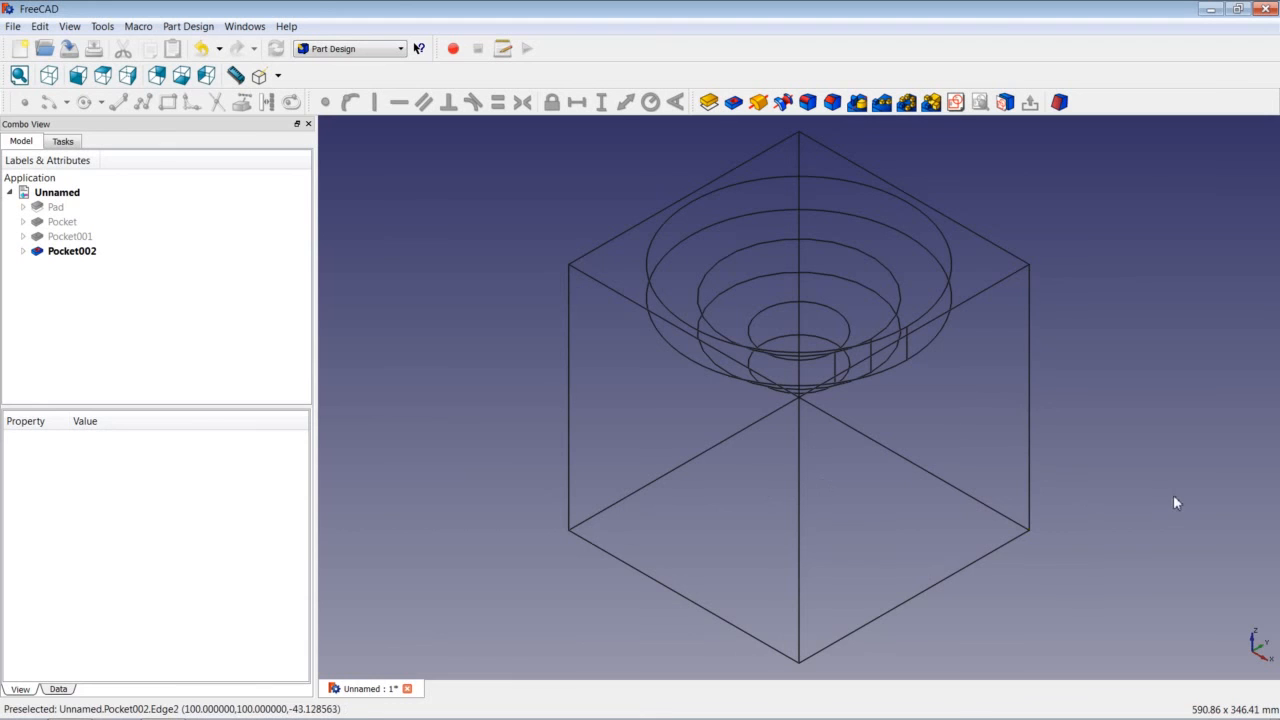
click(279, 76)
click(285, 98)
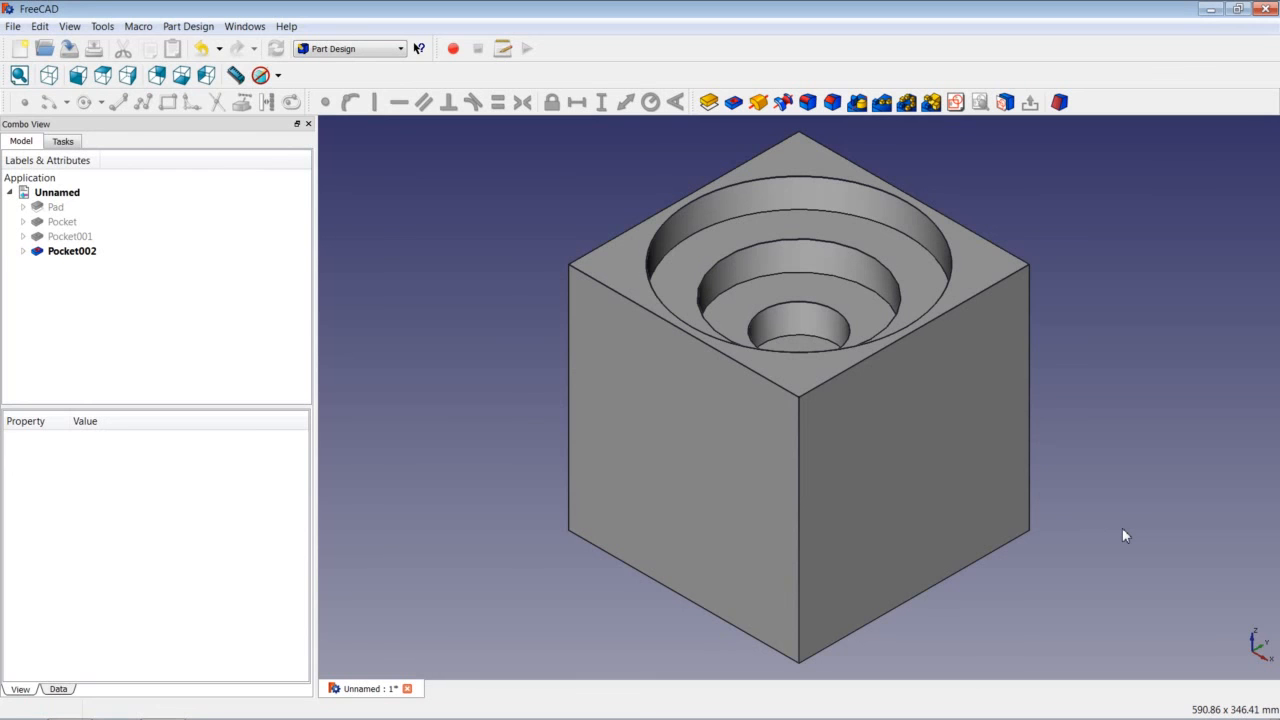
- Start a sketch on the cube's front face and draw a circle of about 61 mm radius centred on the origin
click(706, 436)
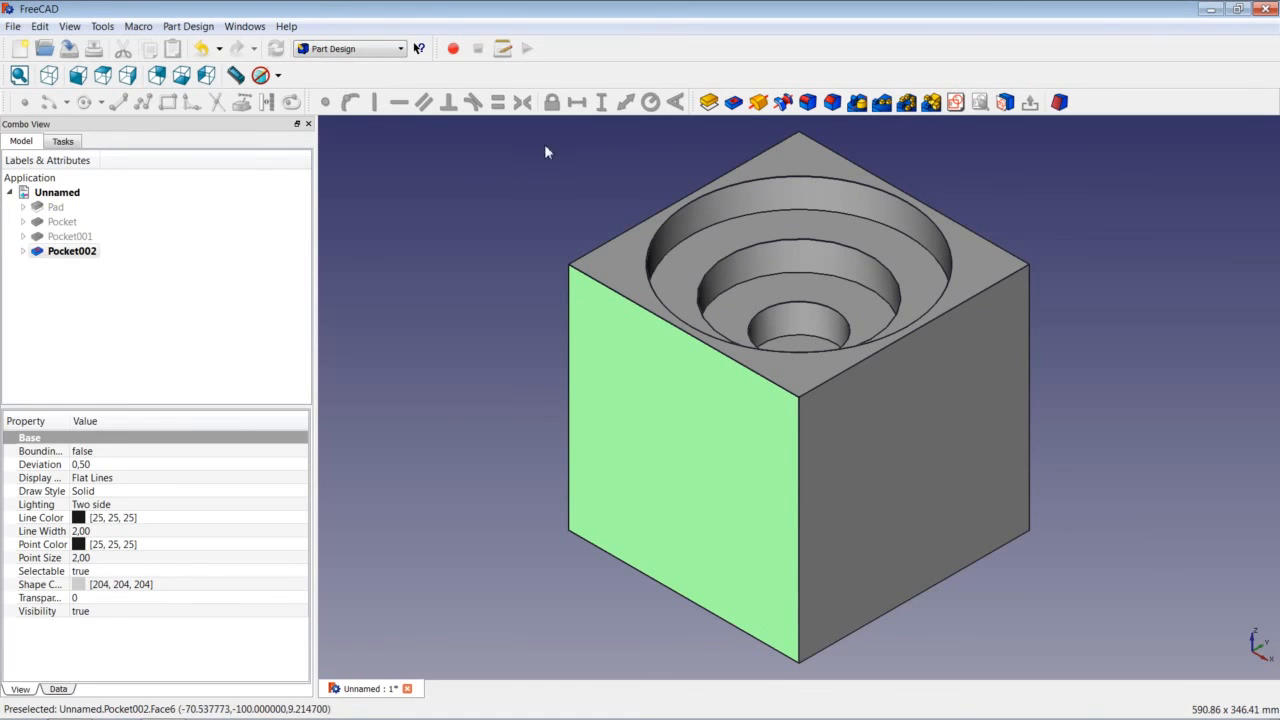
click(956, 103)
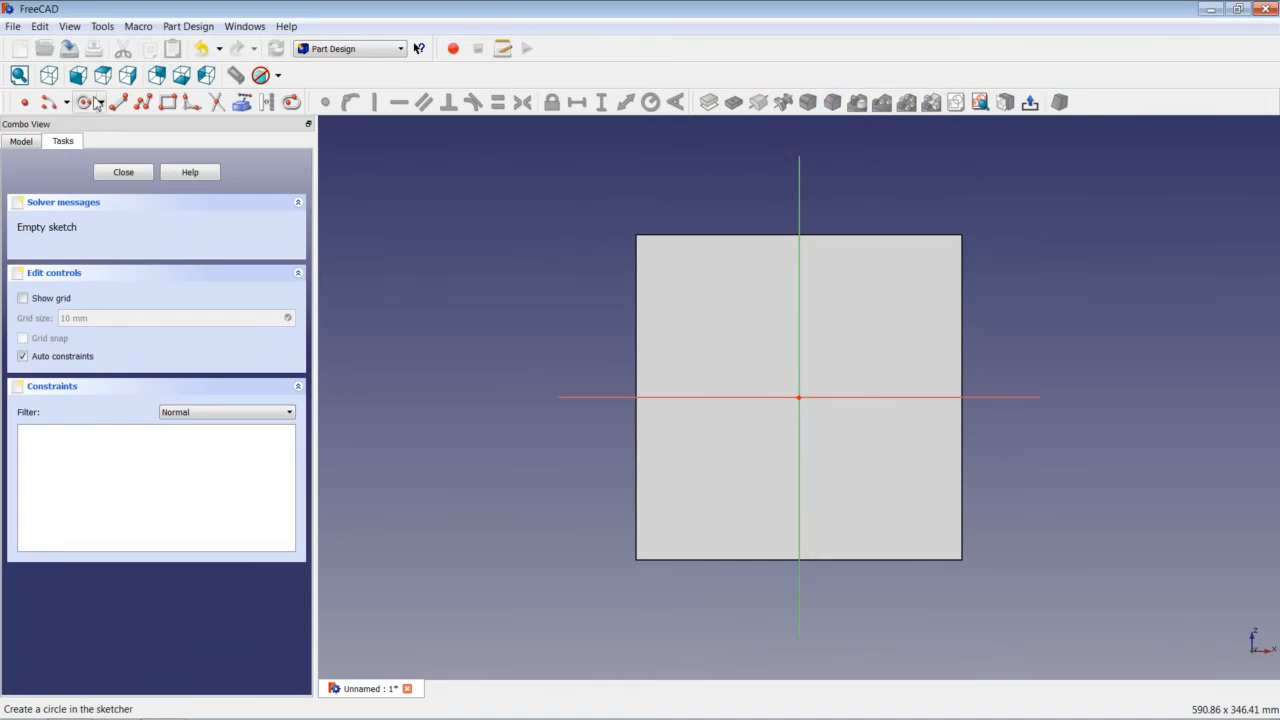
click(90, 102)
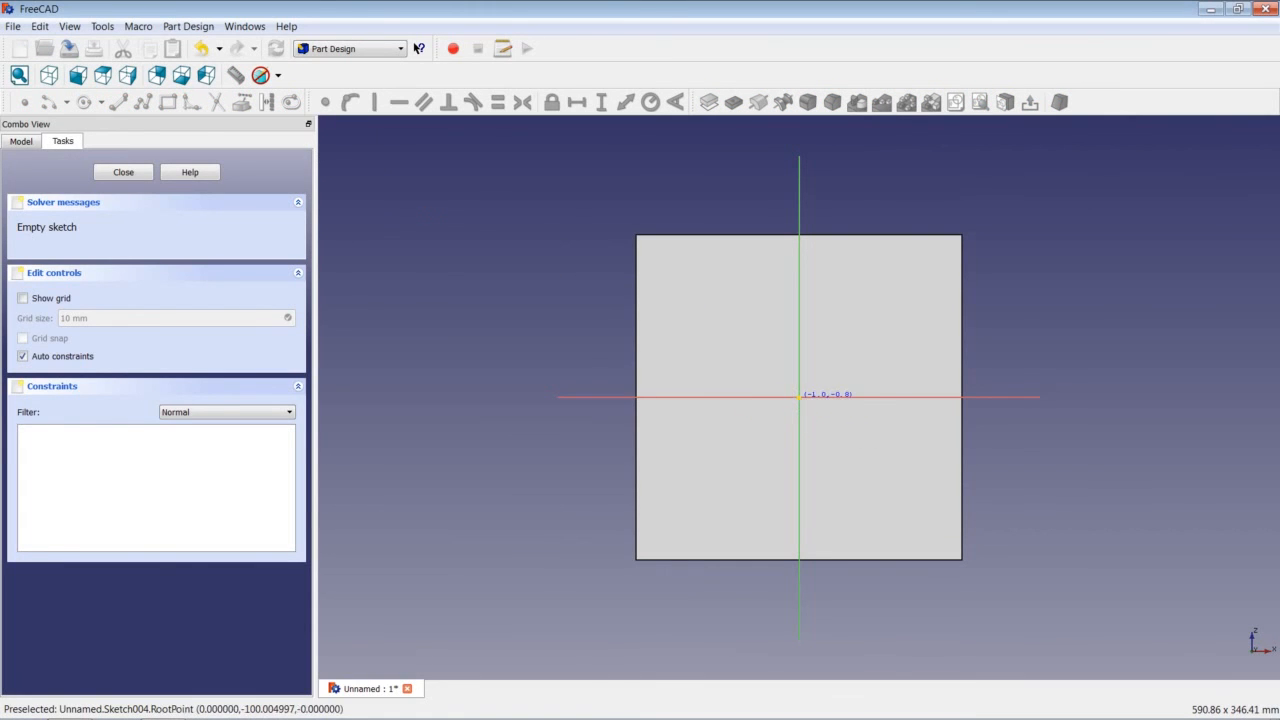
click(799, 396)
click(865, 324)
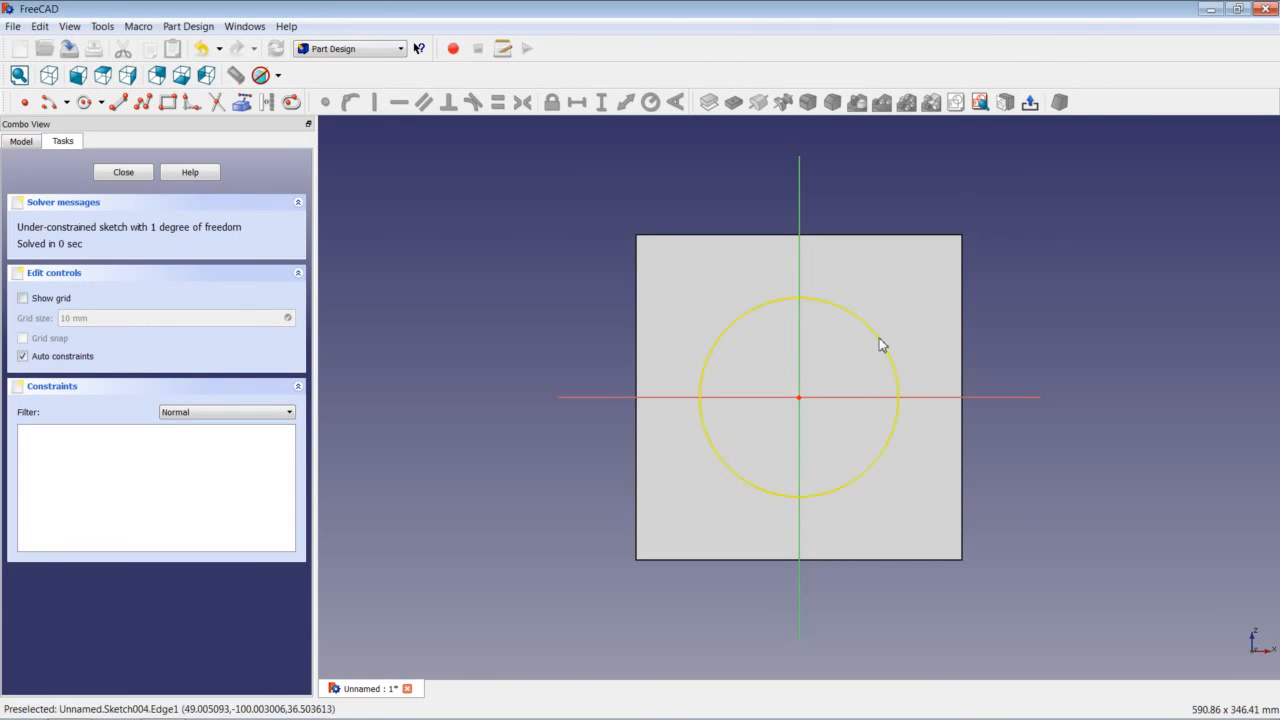
- Constrain the front-face circle's radius to 31,25 mm and close the sketch
click(877, 343)
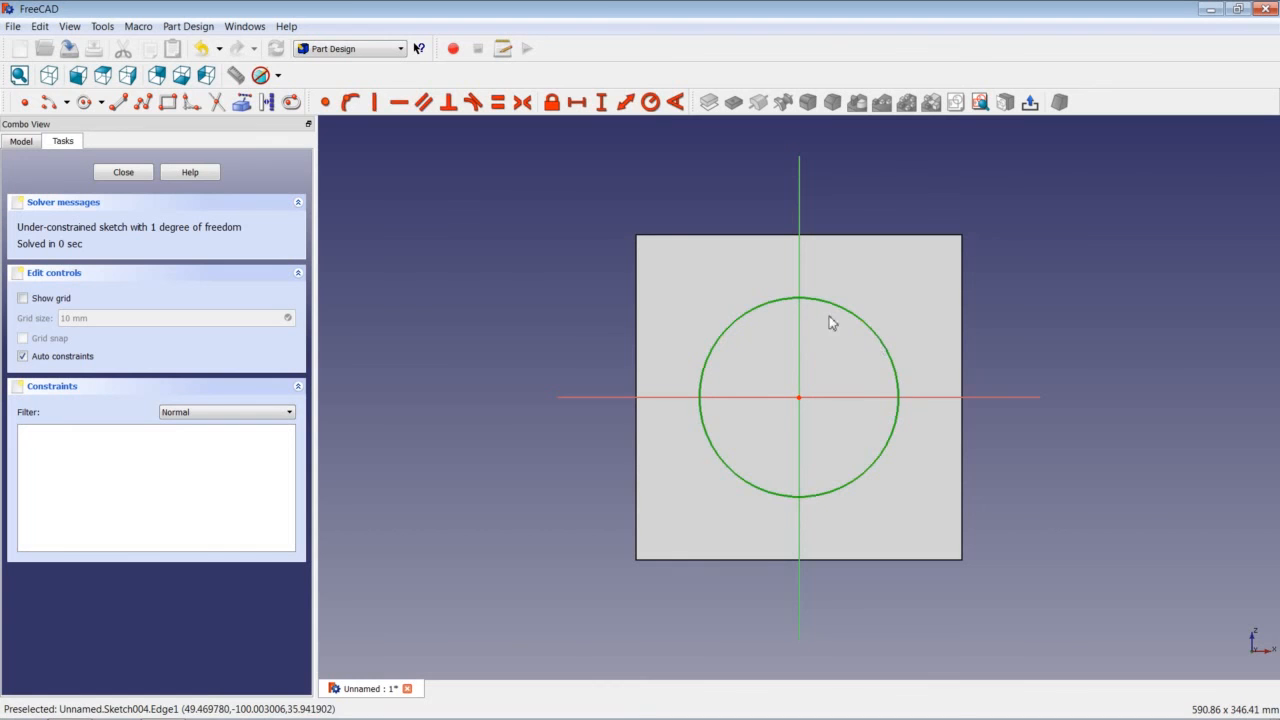
click(651, 102)
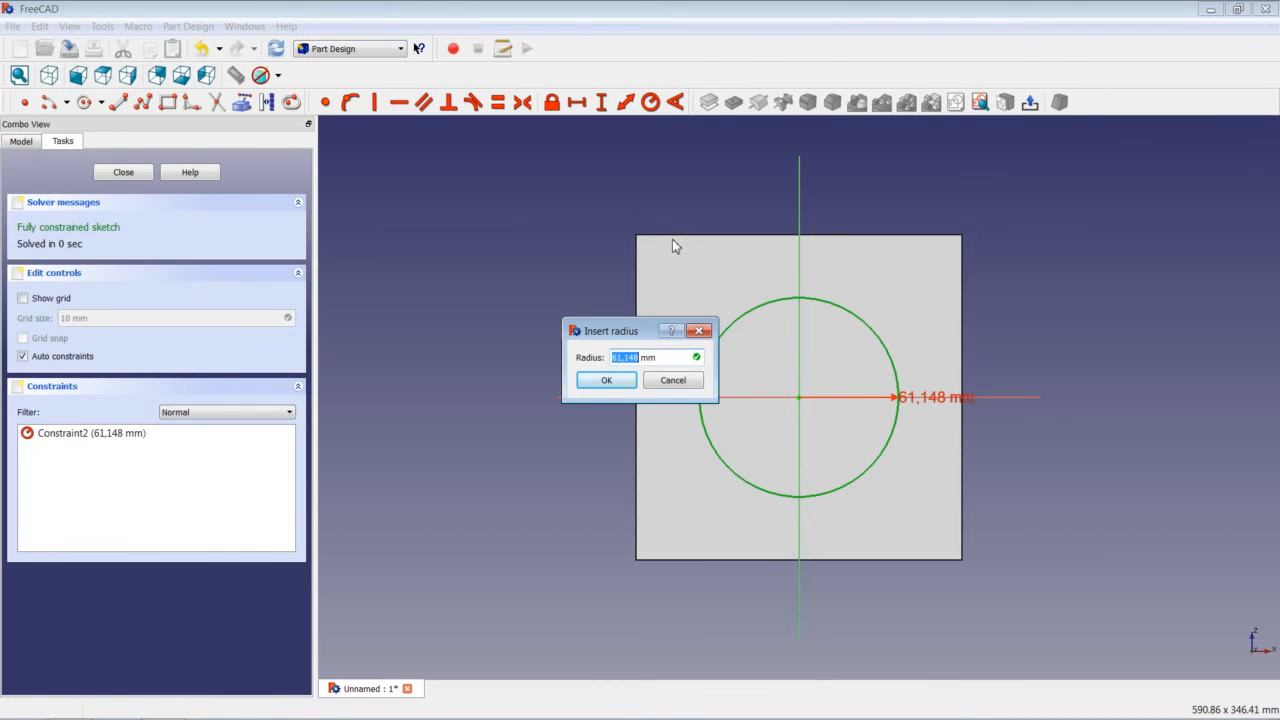
text(31,25)
key(Return)
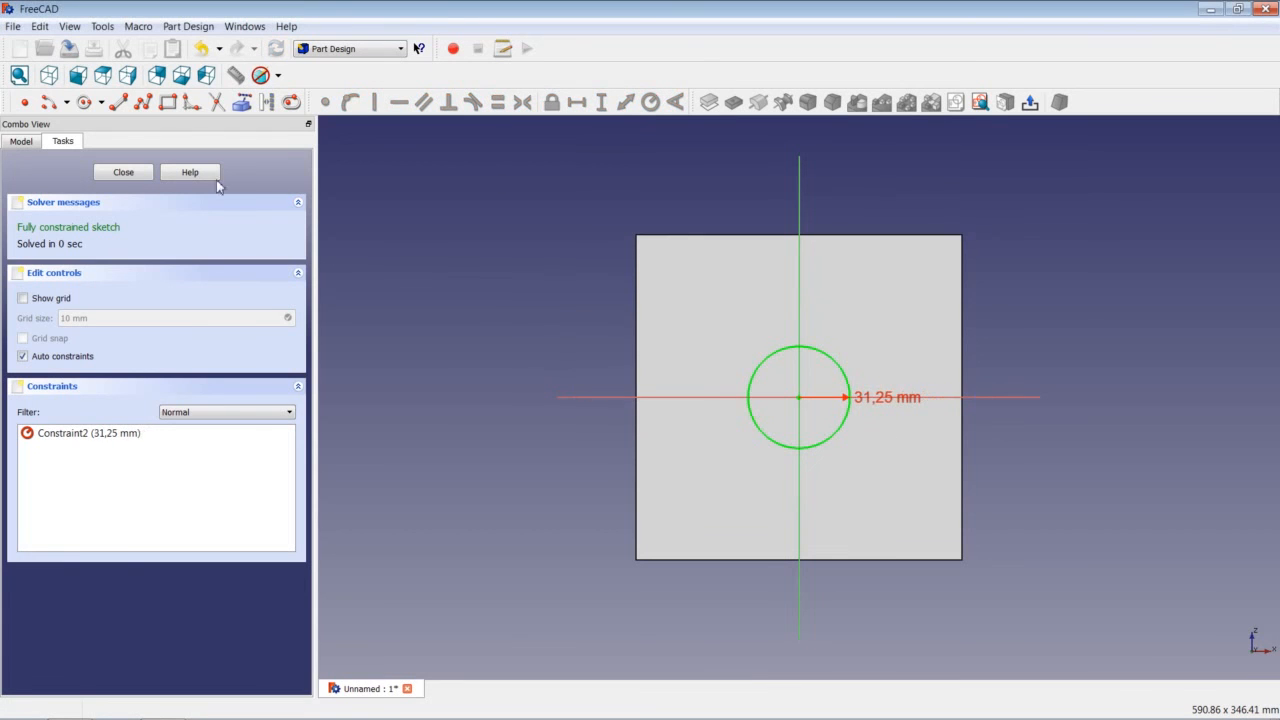
click(120, 172)
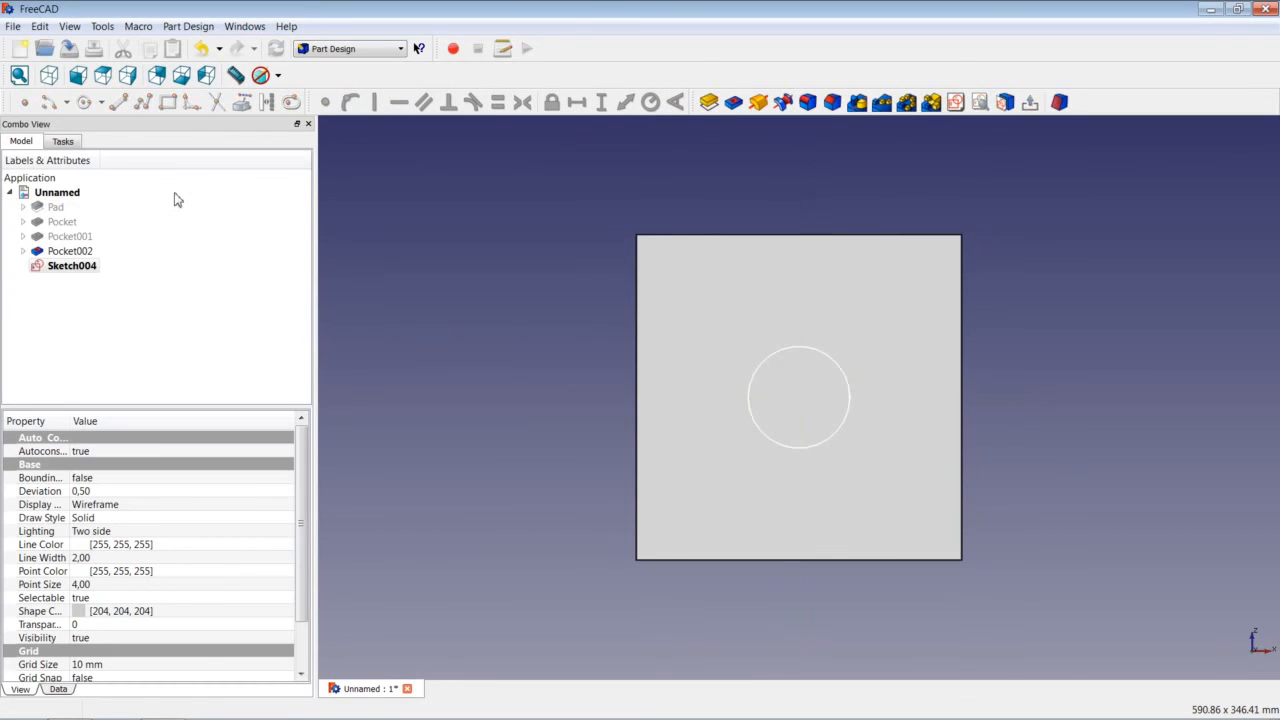
- Pocket the 31,25 mm radius circle on the front face to a length of 75 mm
click(733, 102)
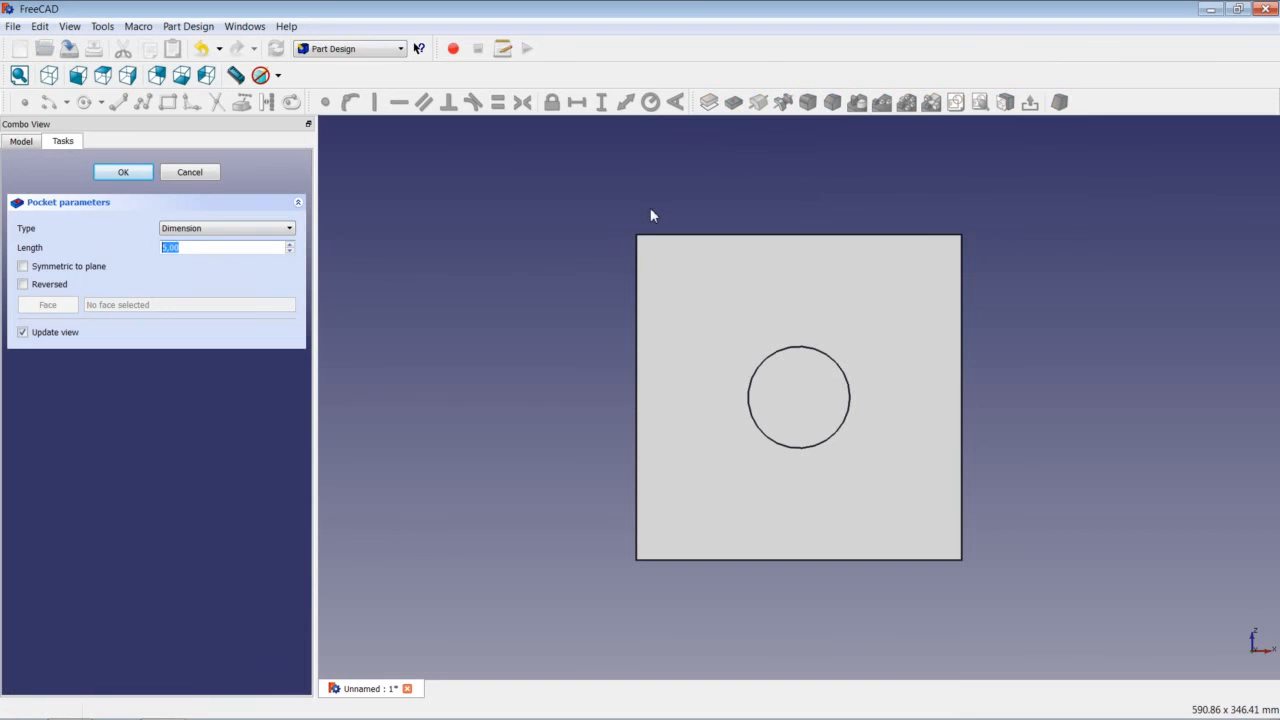
text(75)
key(Return)
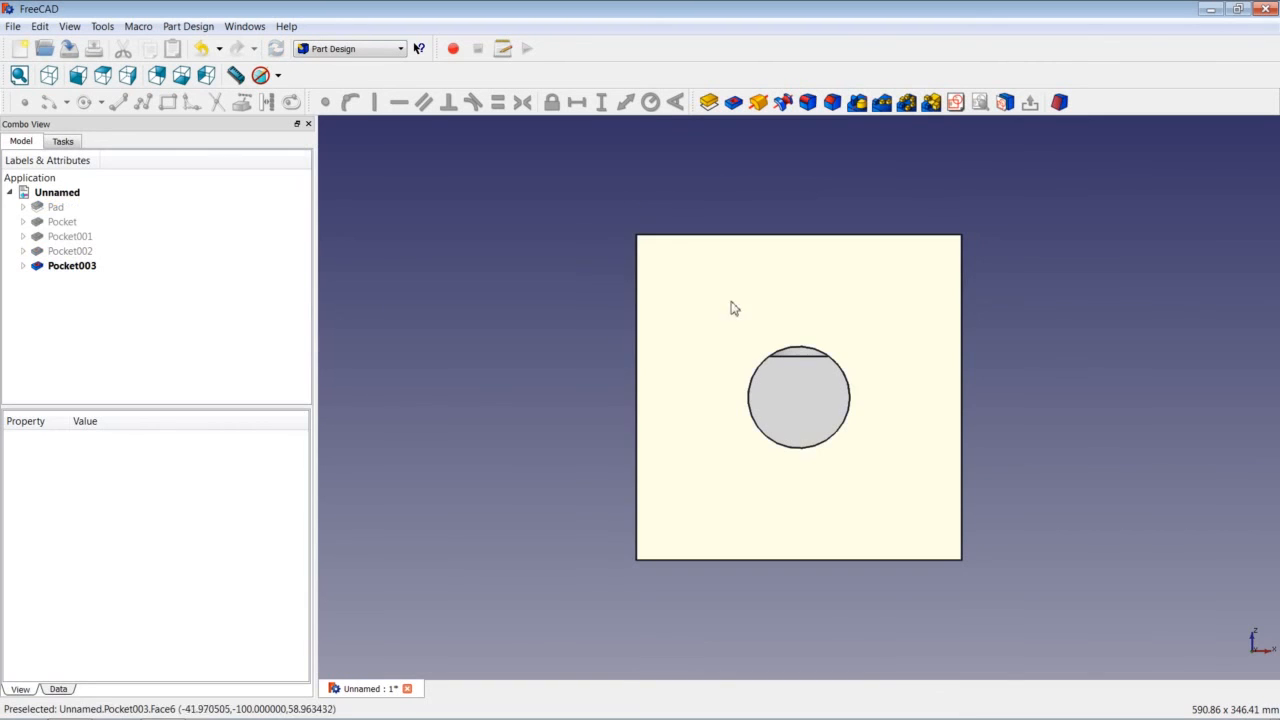
- Start another sketch on the front face and draw a circle of about 58 mm radius centred on the origin
click(710, 314)
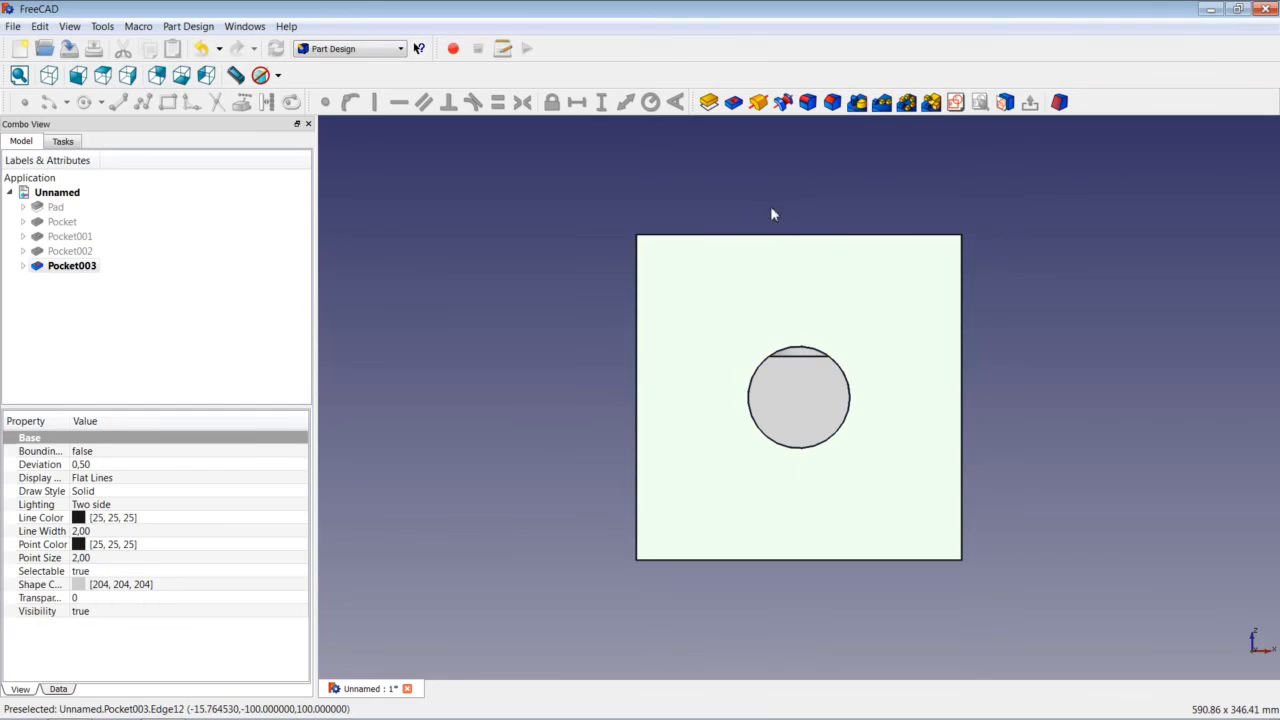
click(956, 103)
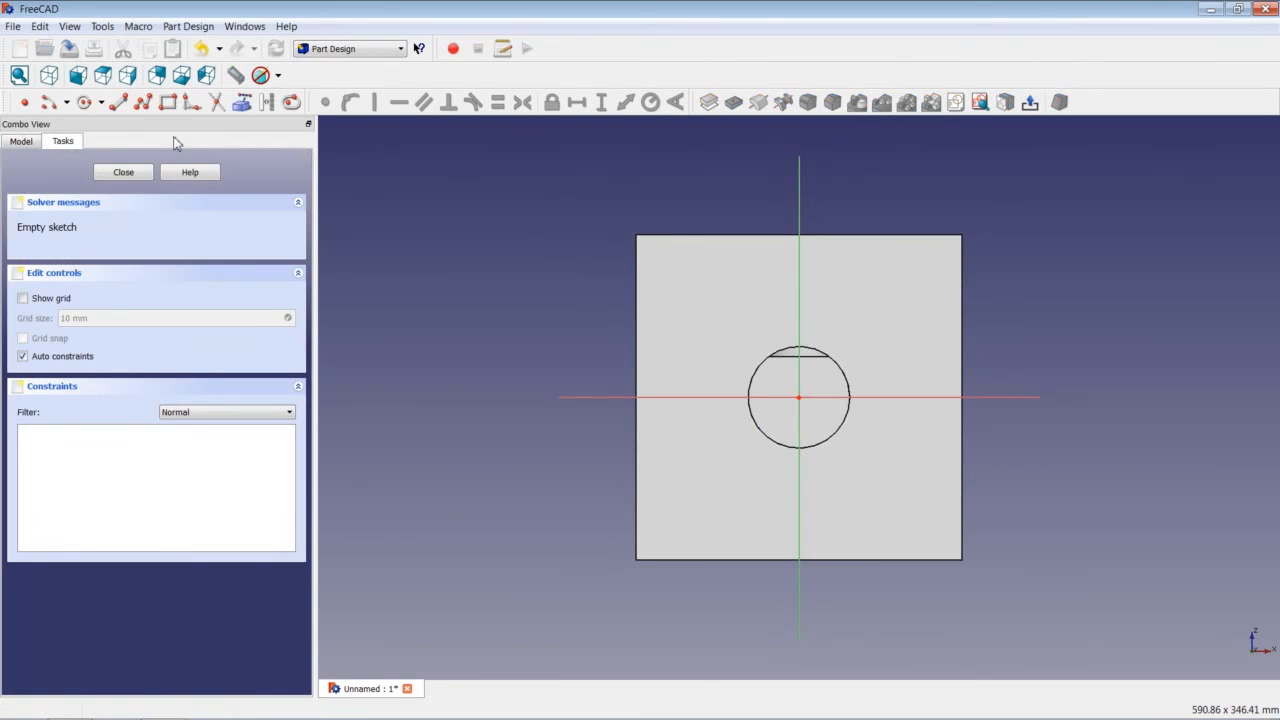
click(84, 102)
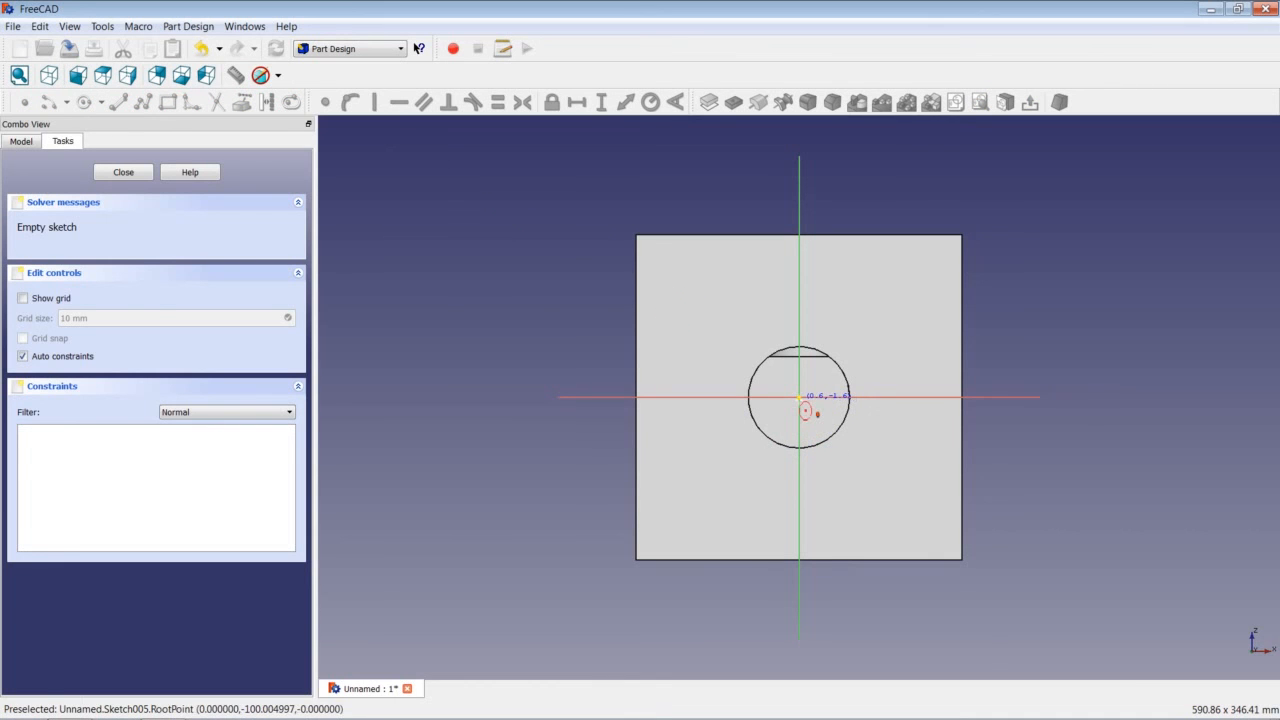
click(799, 397)
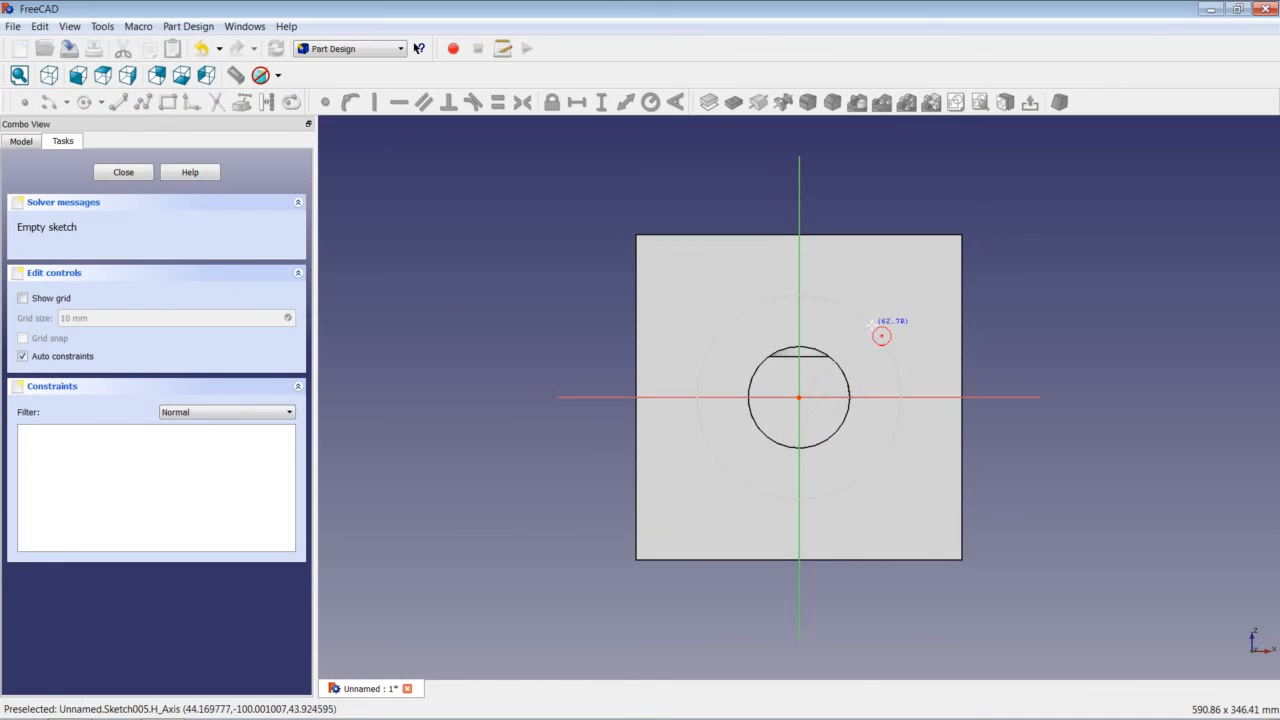
click(879, 340)
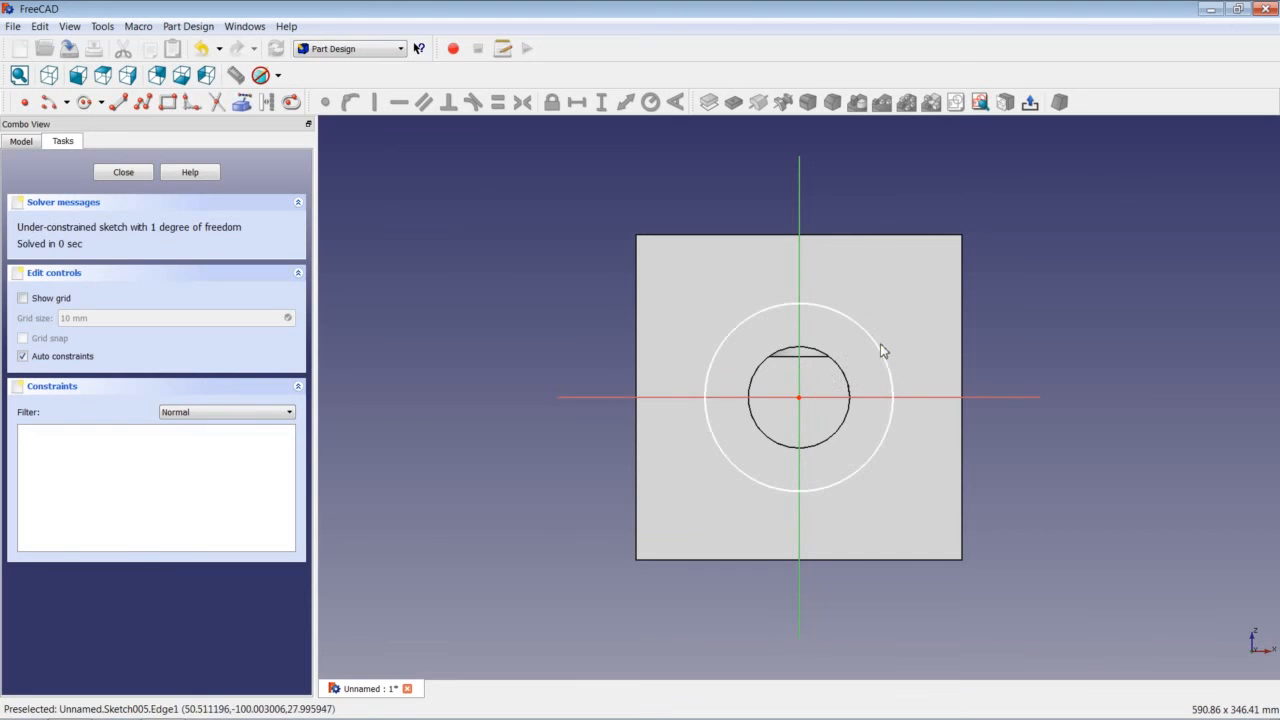
- Constrain the front face's middle circle to a 62,5 mm radius and close the sketch
click(892, 346)
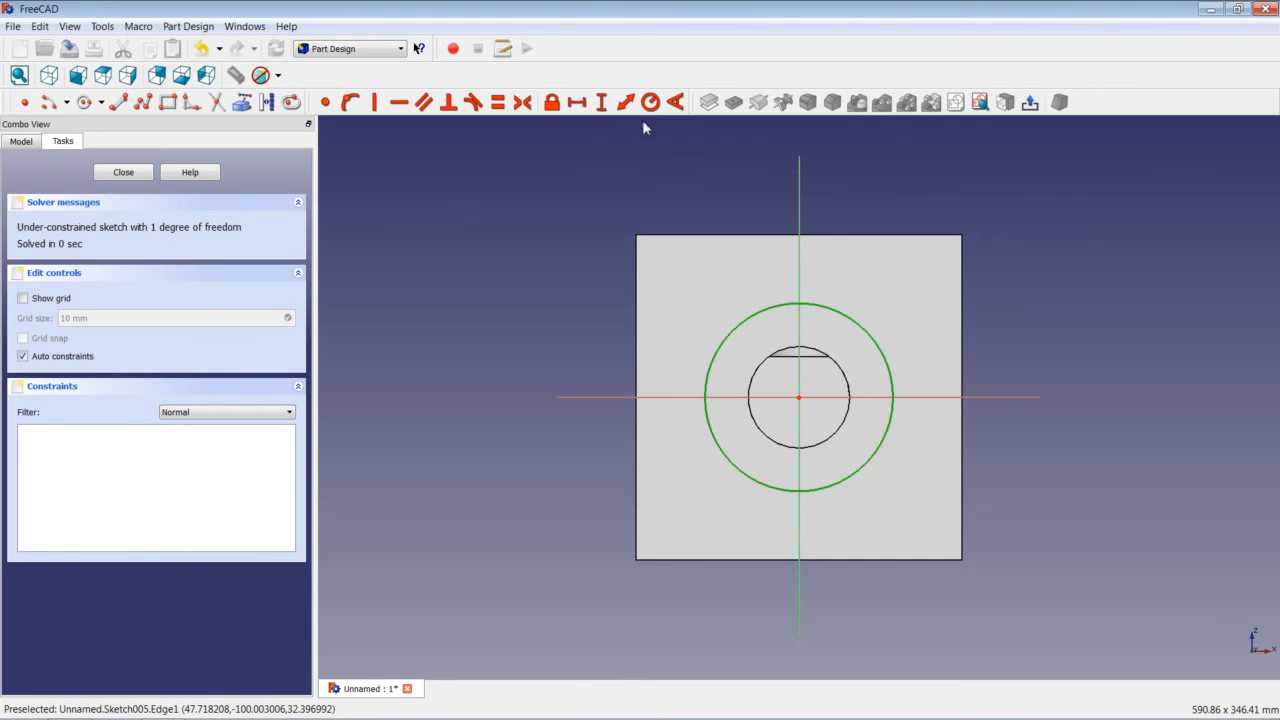
click(651, 103)
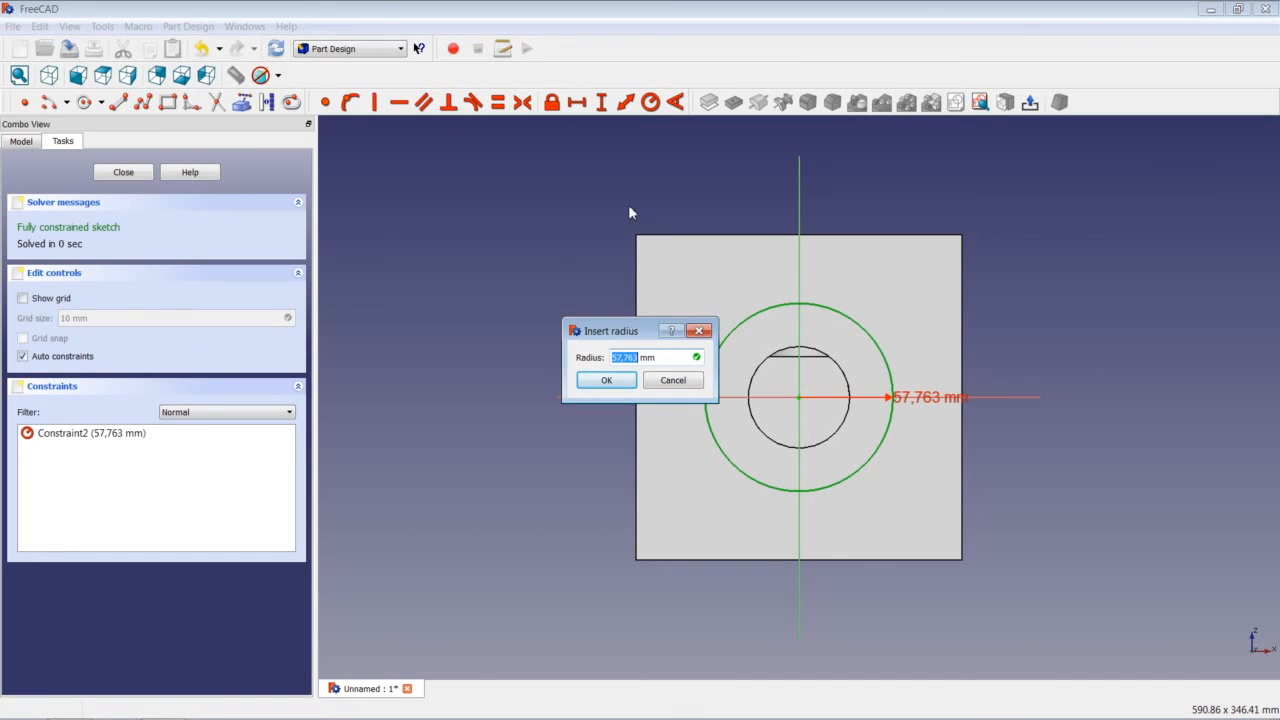
text(62,5)
key(Return)
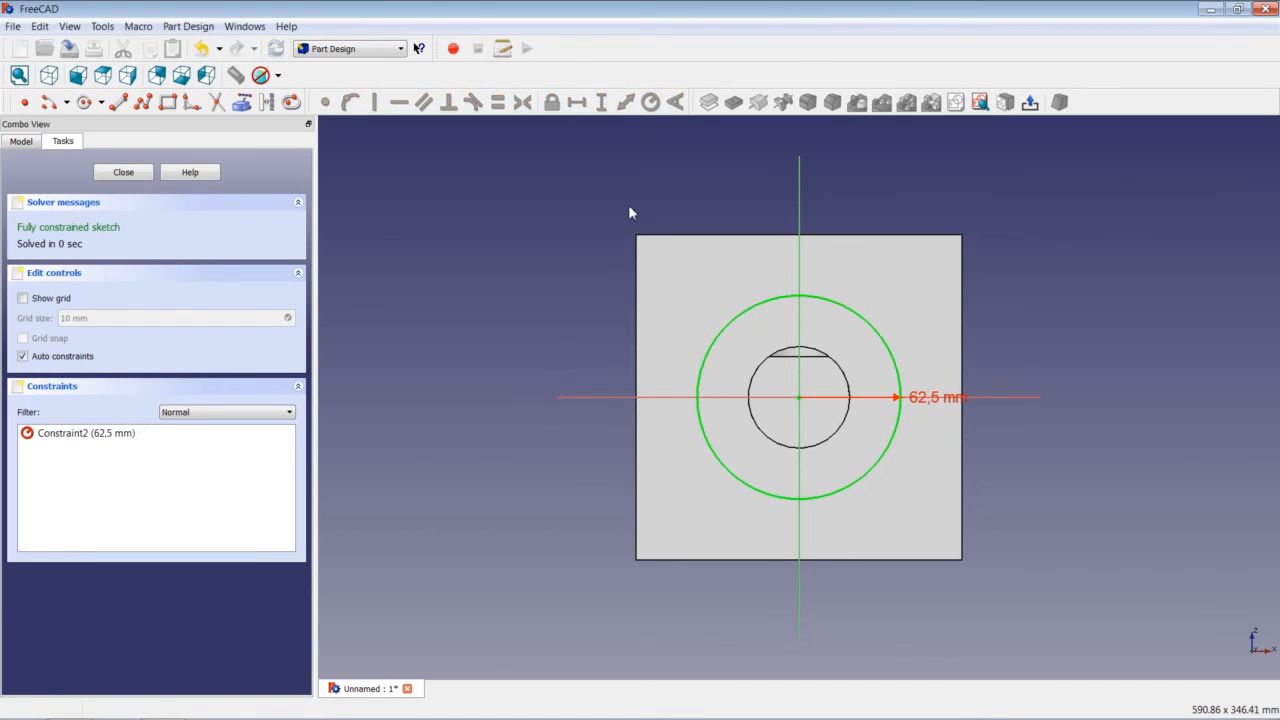
click(131, 175)
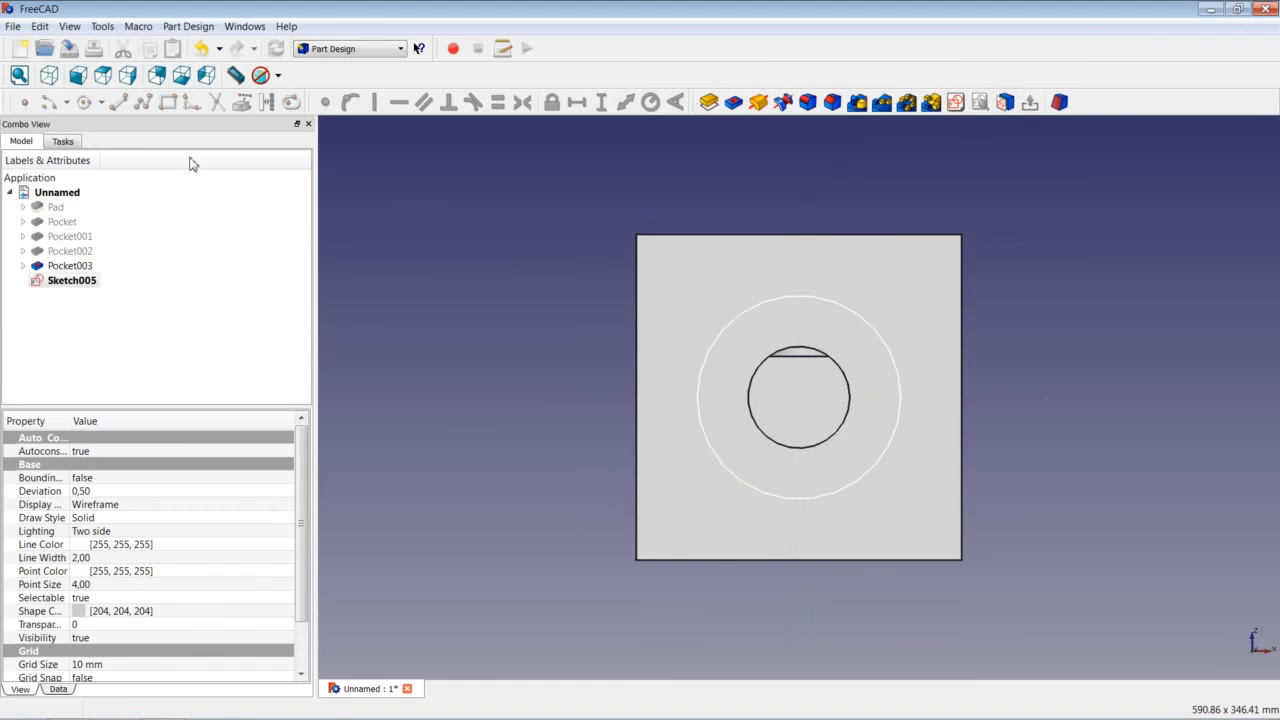
- Pocket the 62,5 mm radius circle on the front face to a length of 50 mm
click(733, 102)
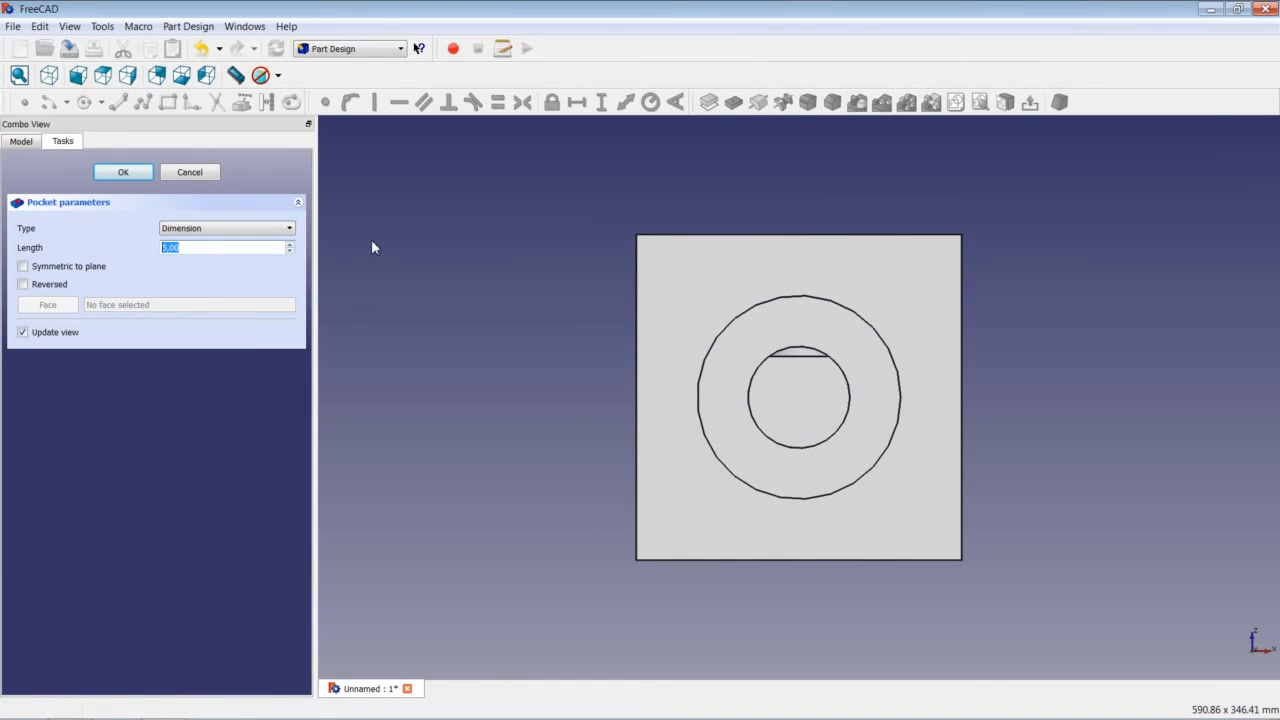
text(50)
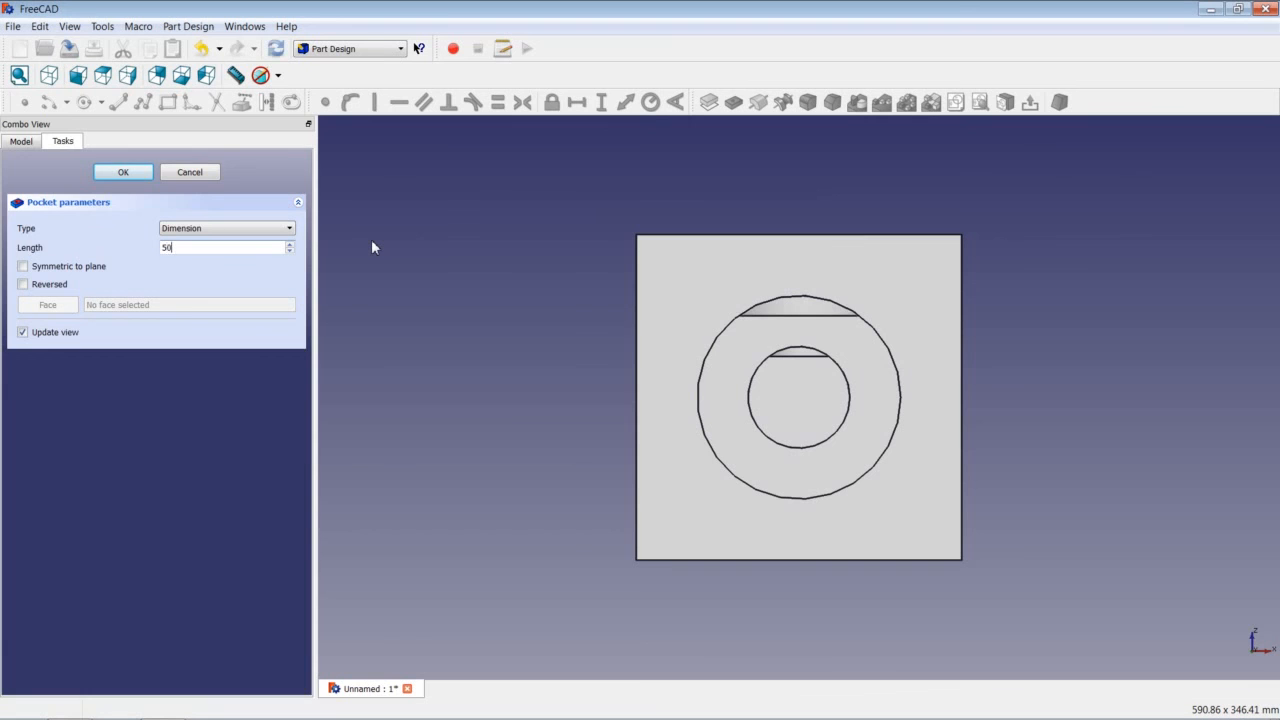
key(Return)
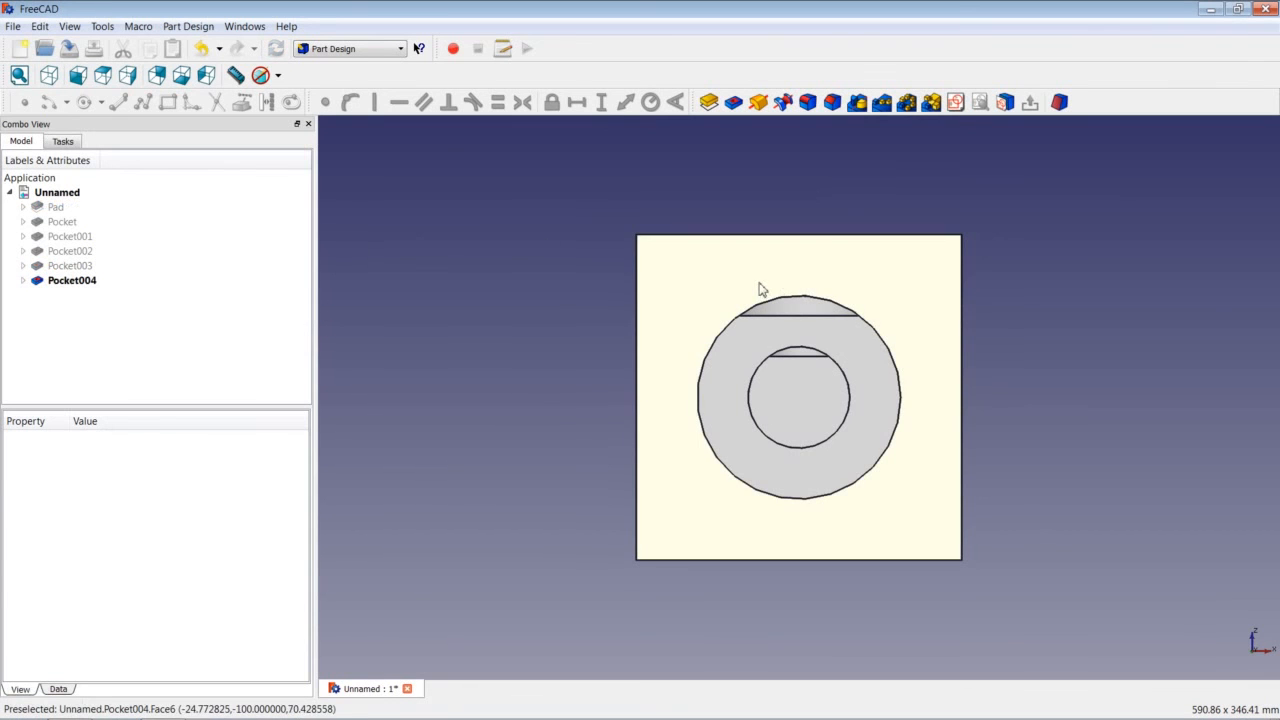
- Start a third sketch on the front face and draw a circle of about 84 mm radius centred on the origin
click(761, 287)
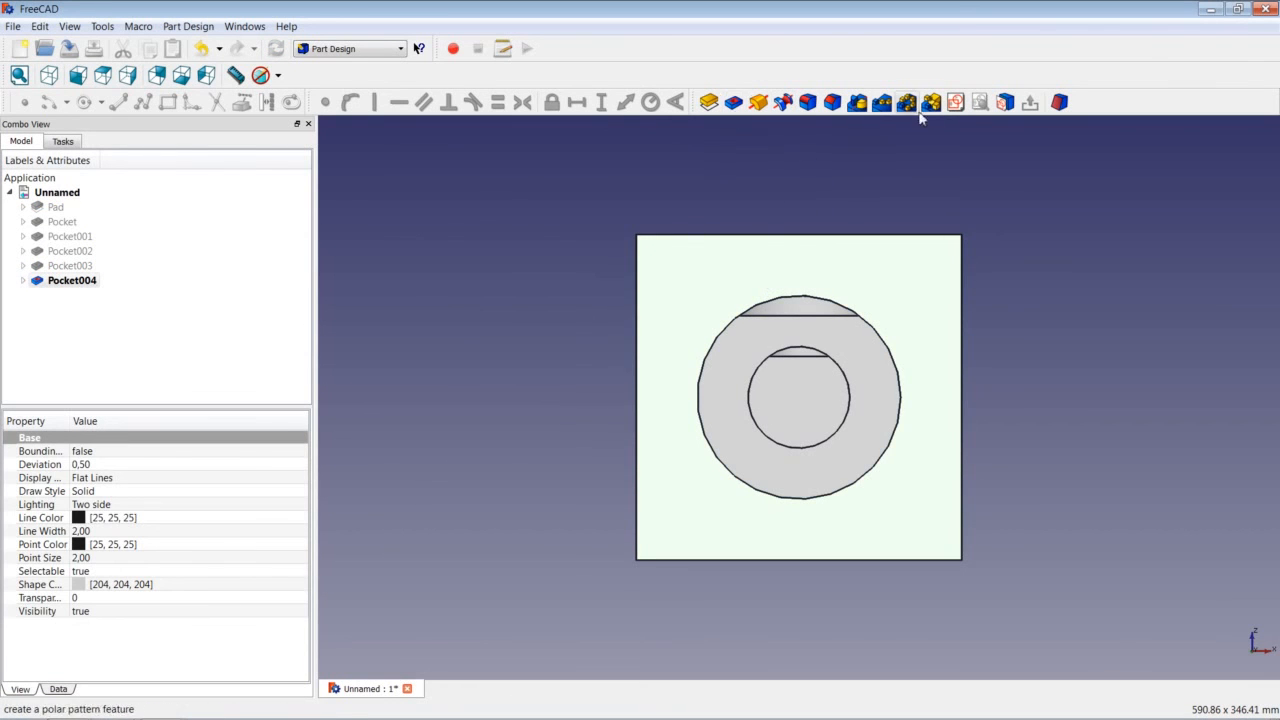
click(955, 102)
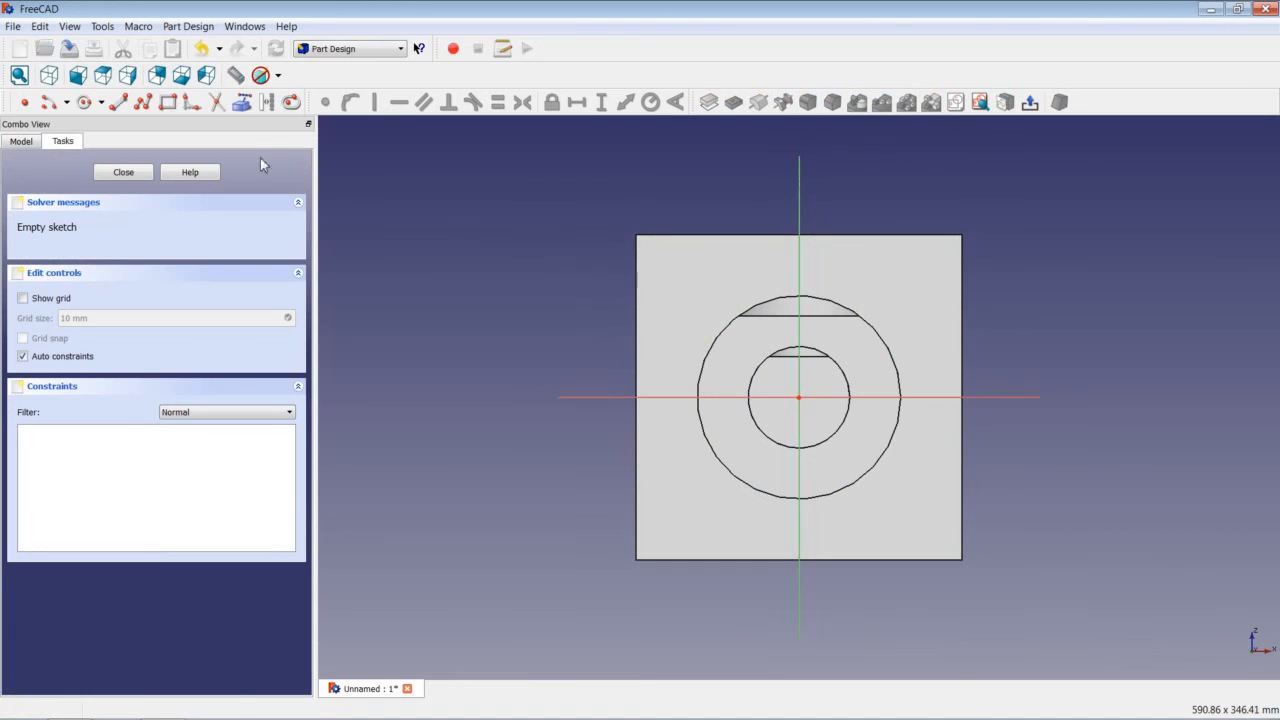
click(84, 102)
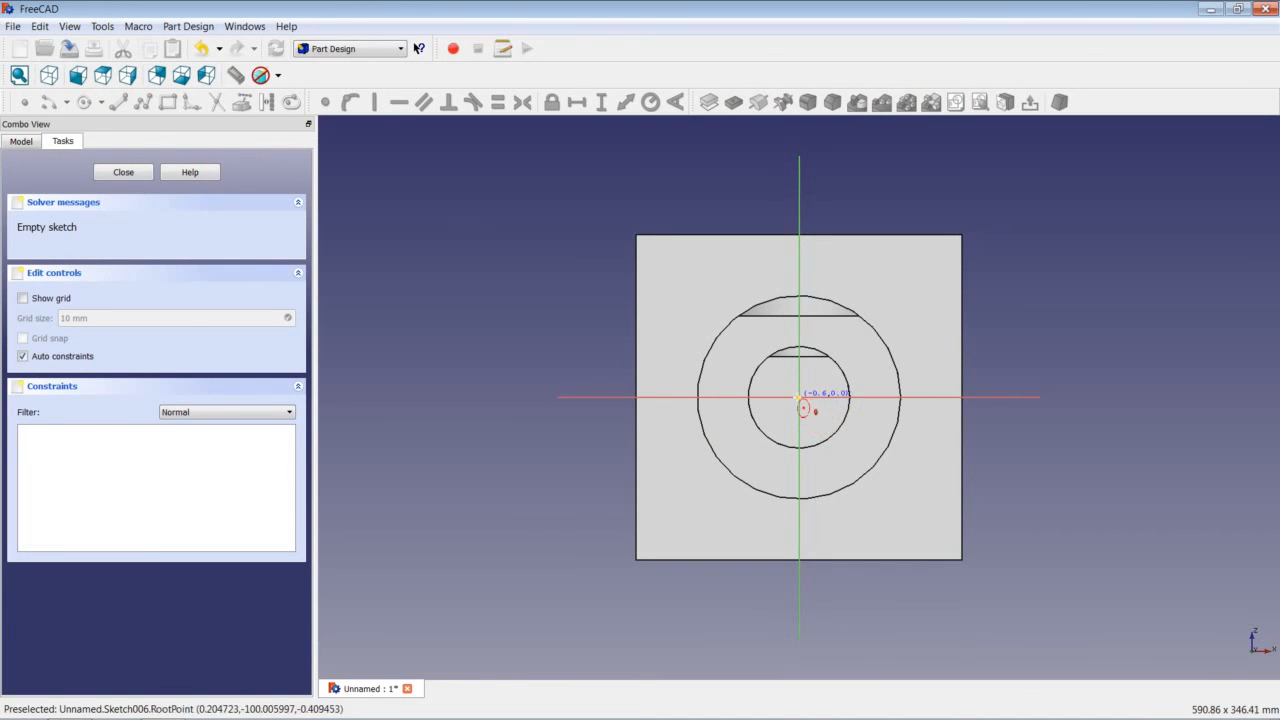
click(798, 397)
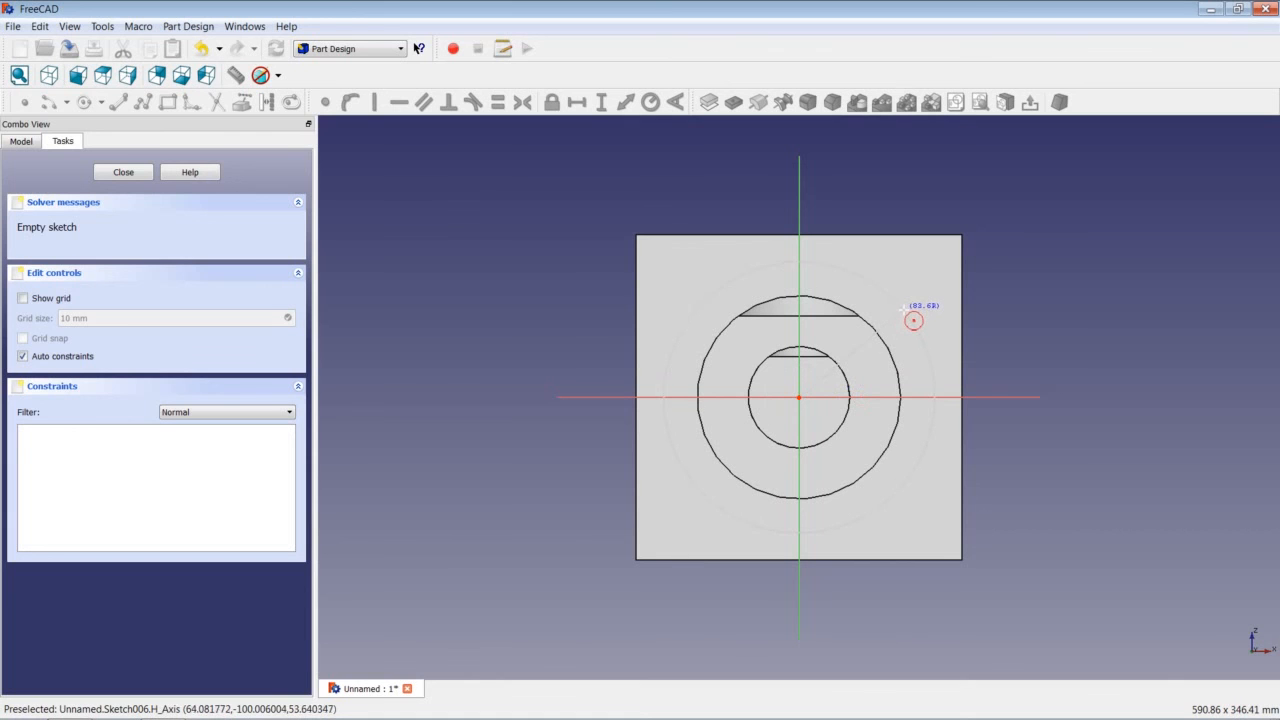
click(903, 308)
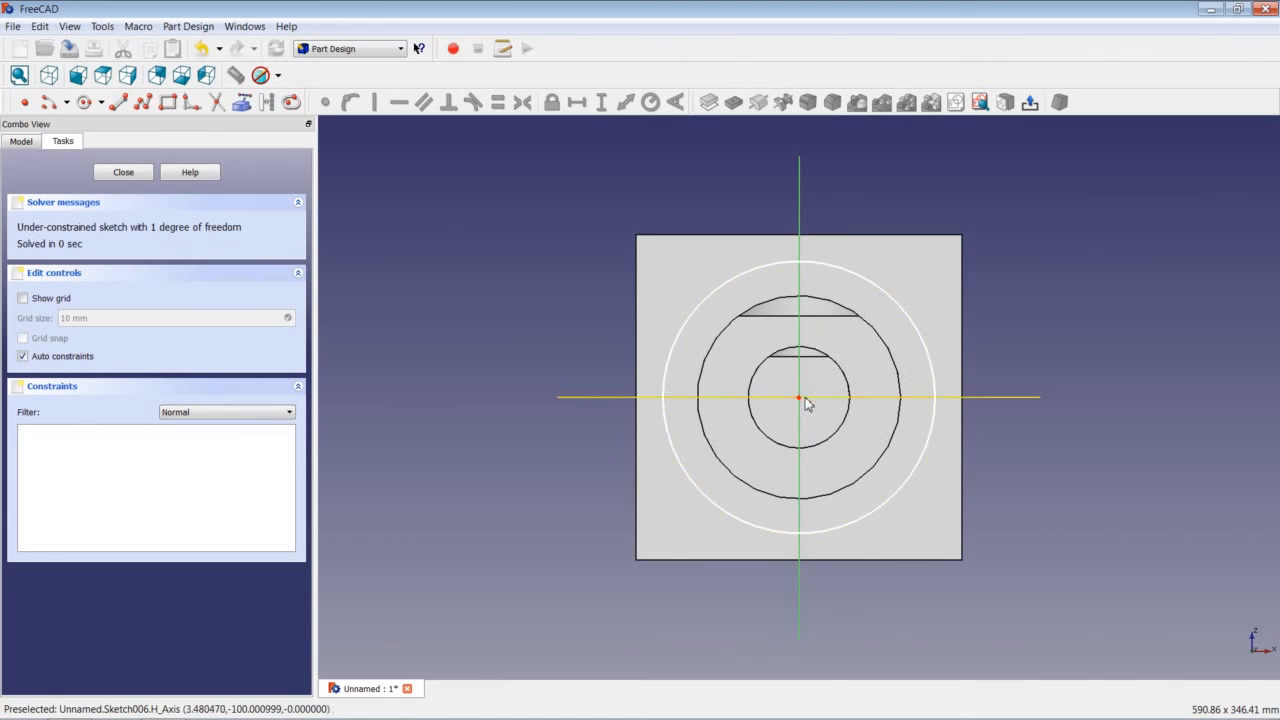
- Constrain the front face's outermost circle to a 93,75 mm radius and close the sketch
click(908, 318)
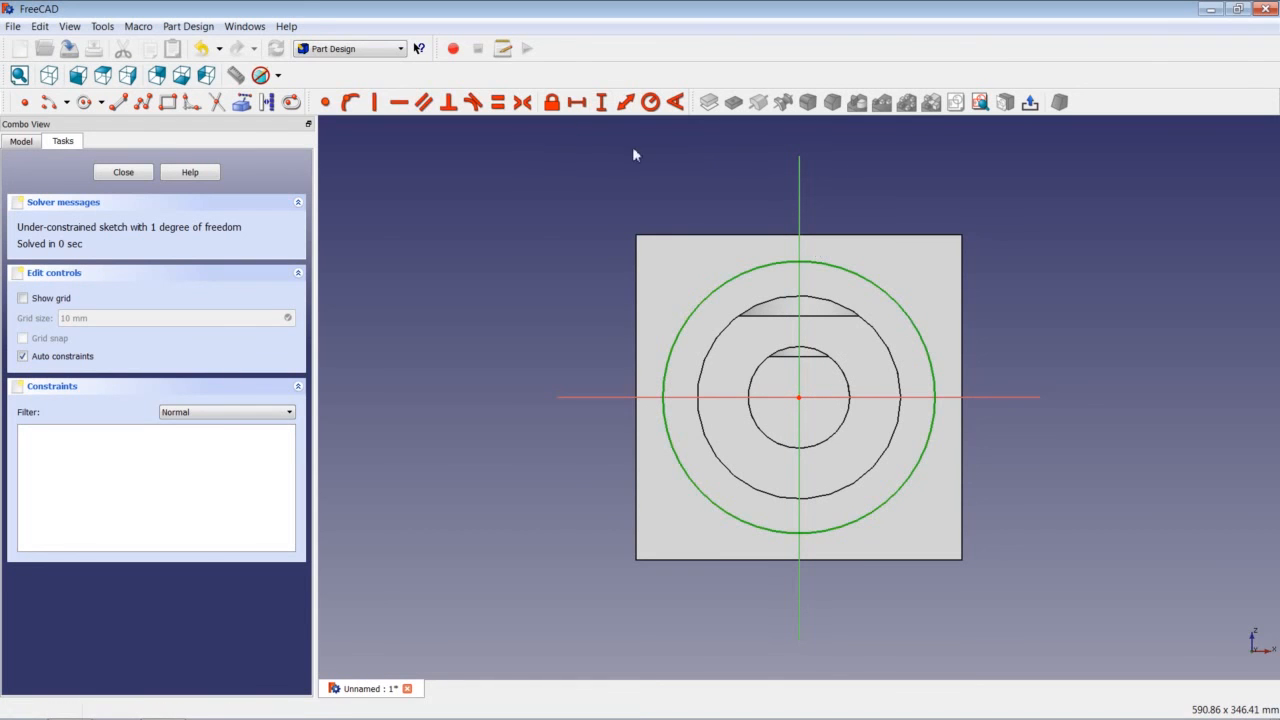
click(650, 102)
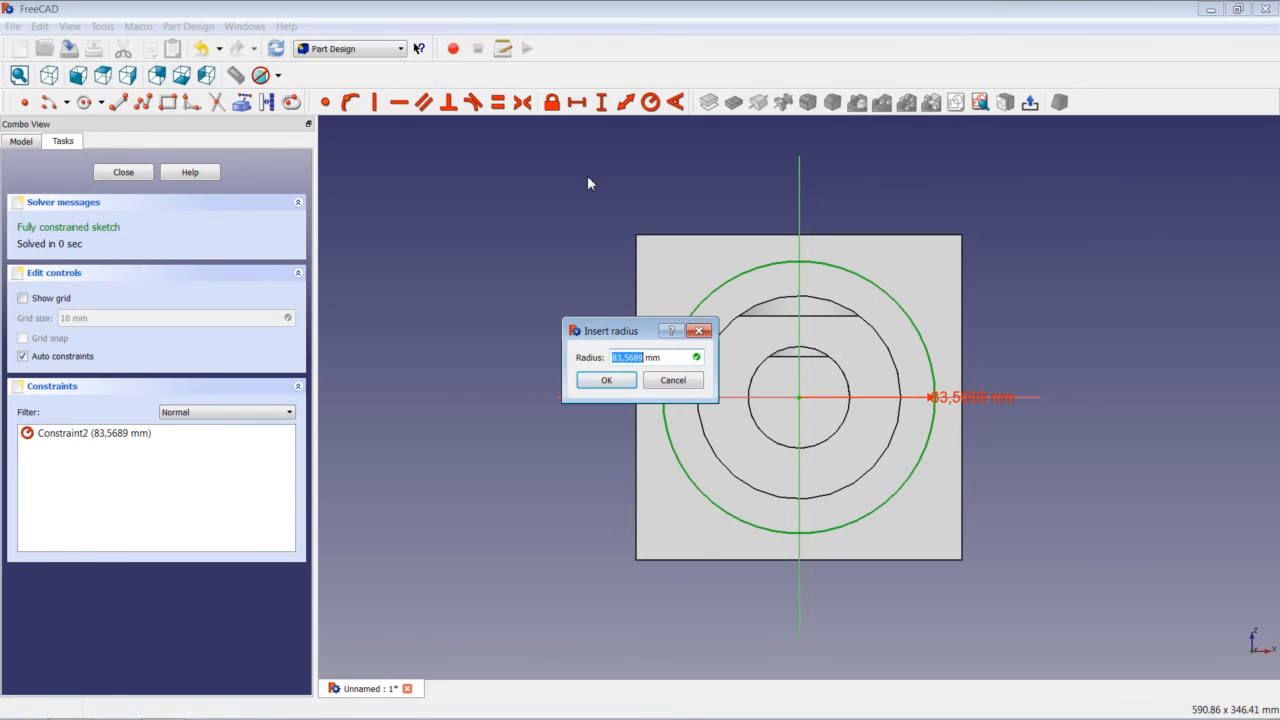
text(93,75)
key(Return)
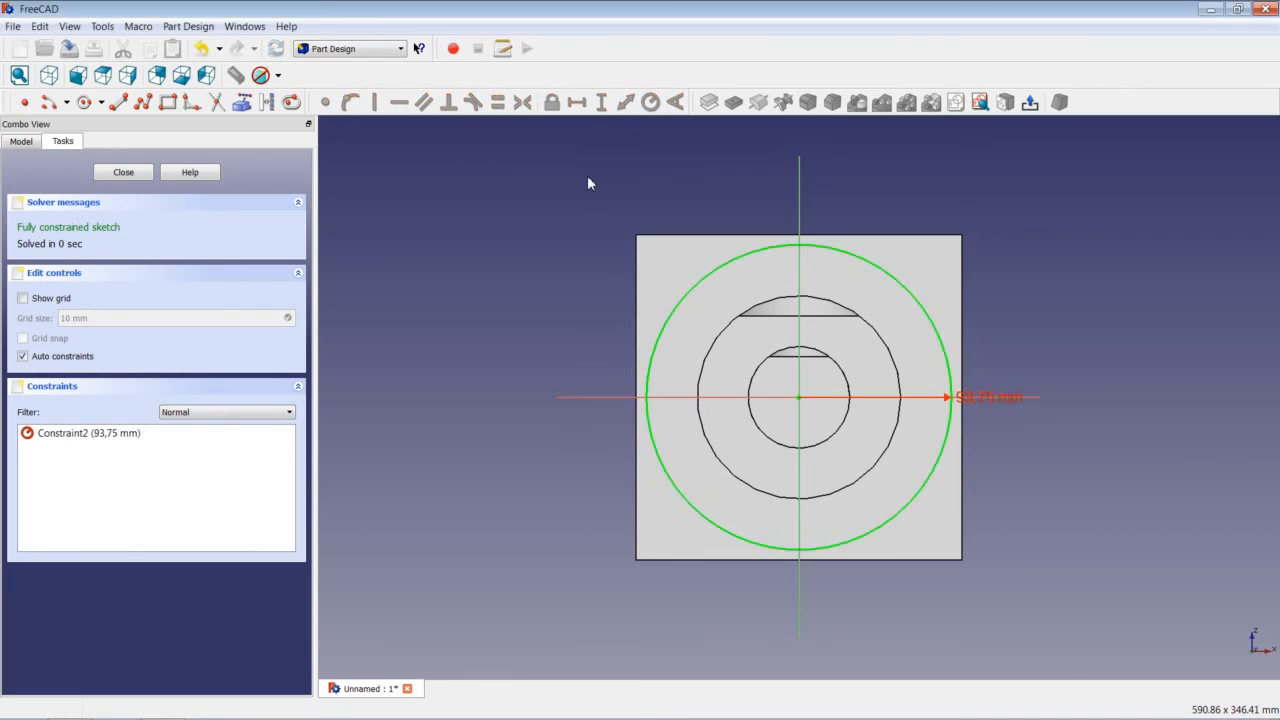
click(123, 174)
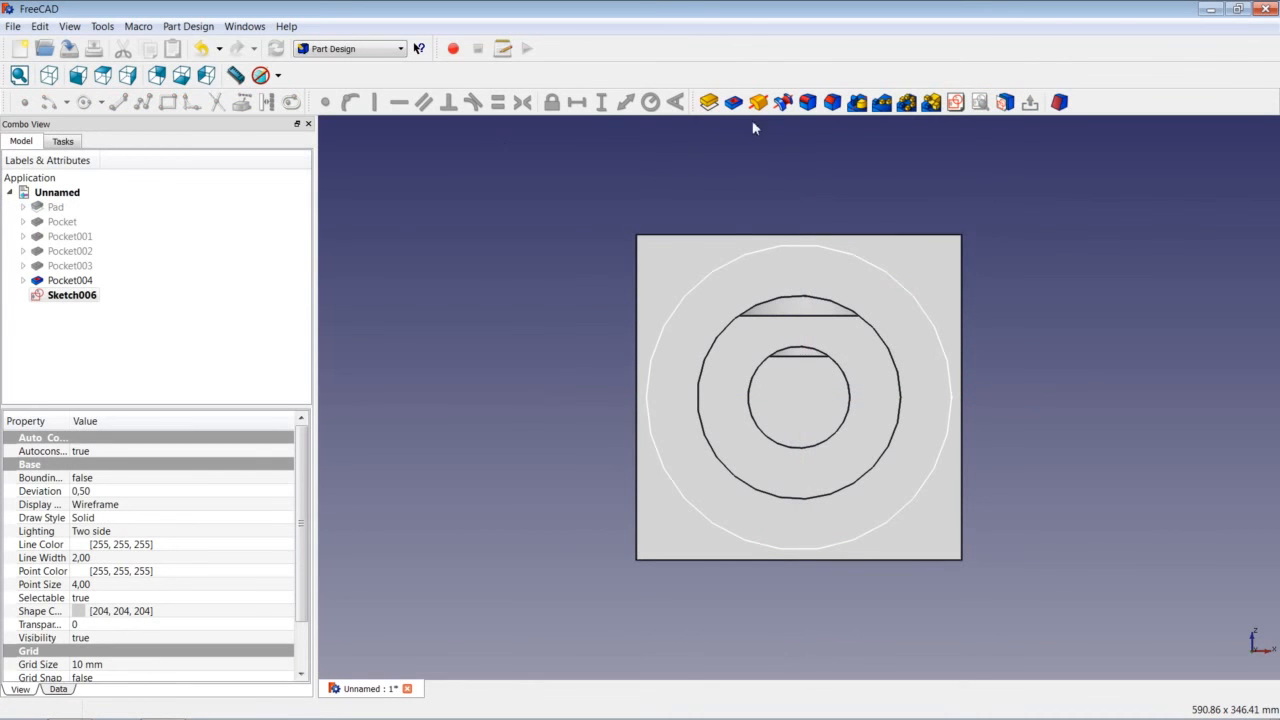
- Pocket the 93,75 mm radius circle on the front face to a length of 25 mm
click(733, 102)
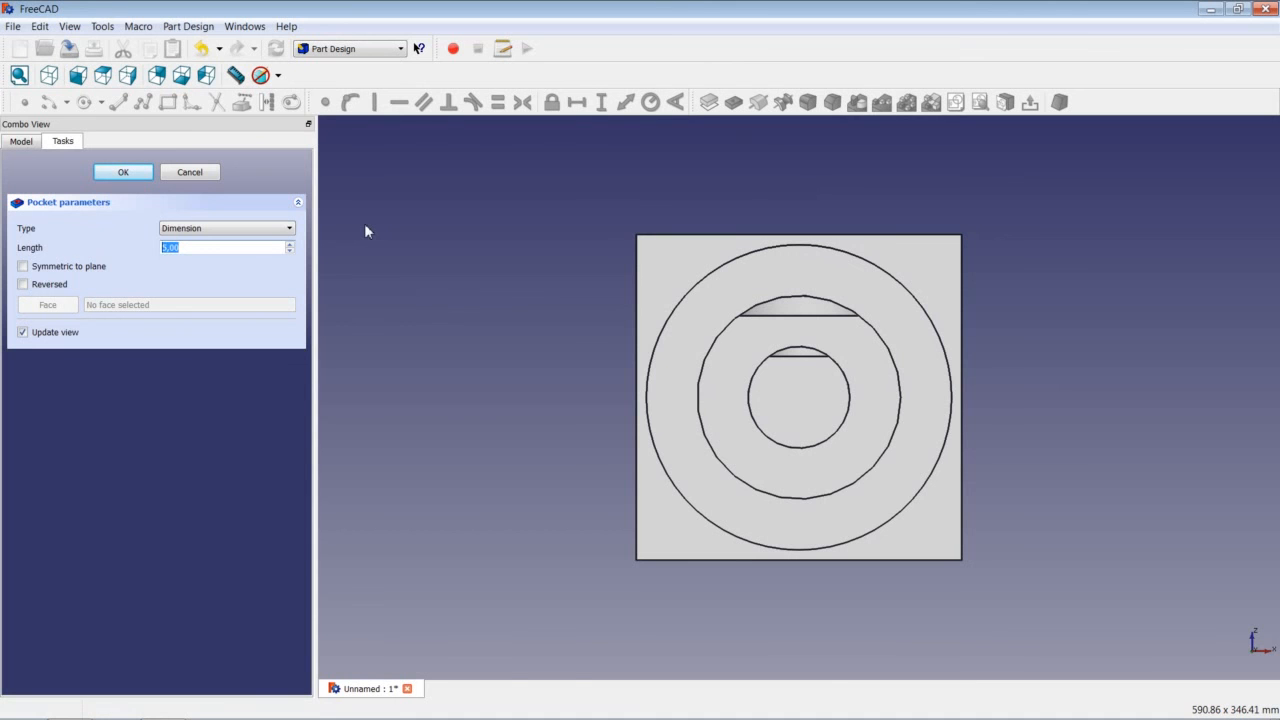
text(12)
key(Return)
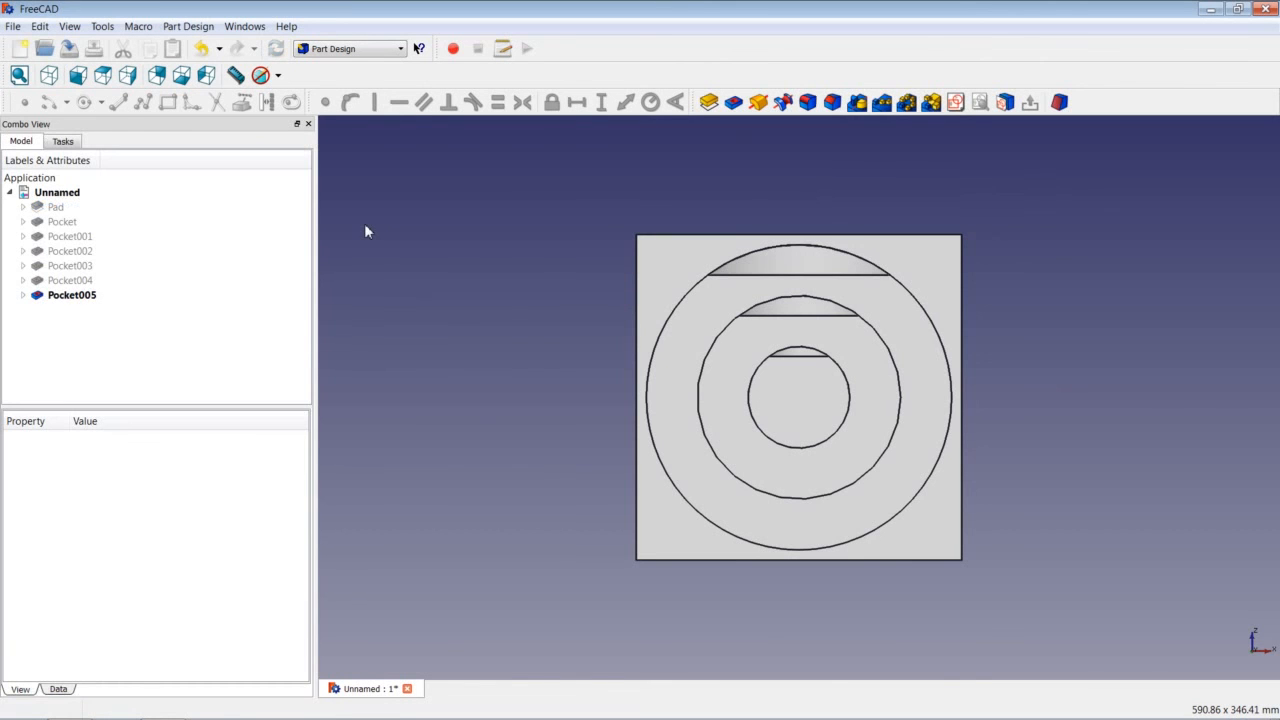
key(0)
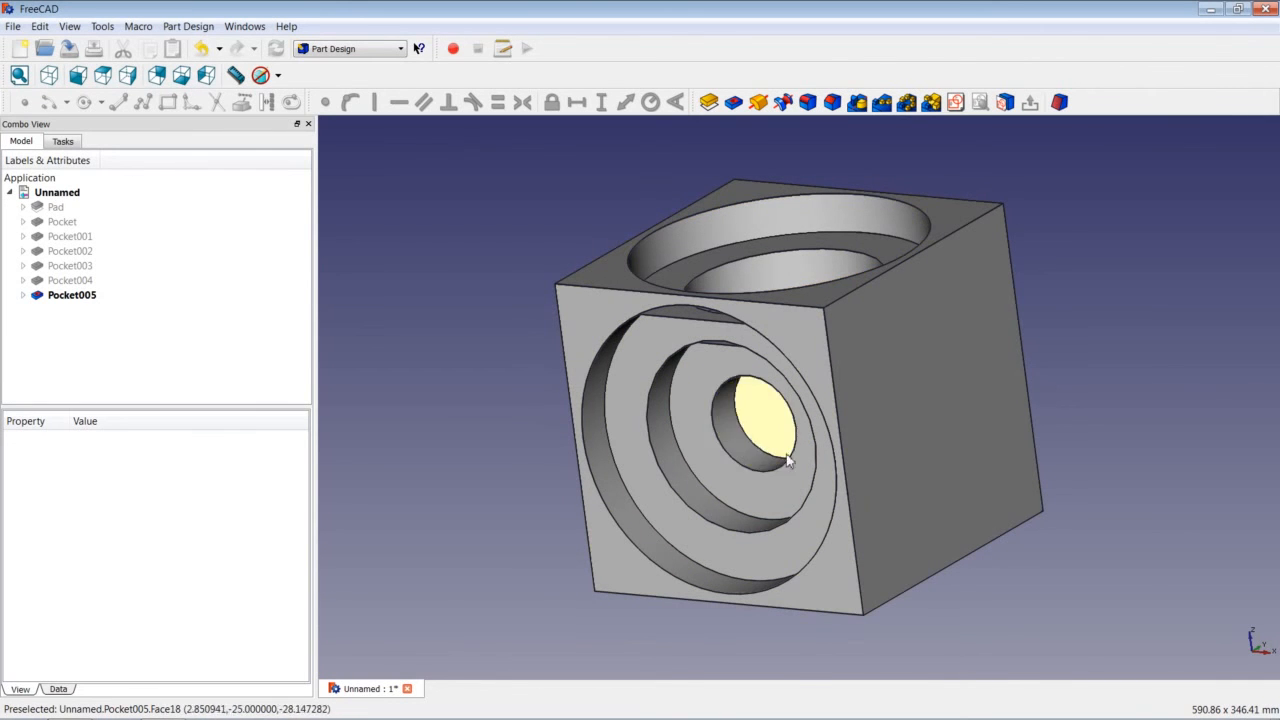
middle_drag(793, 405, 749, 429)
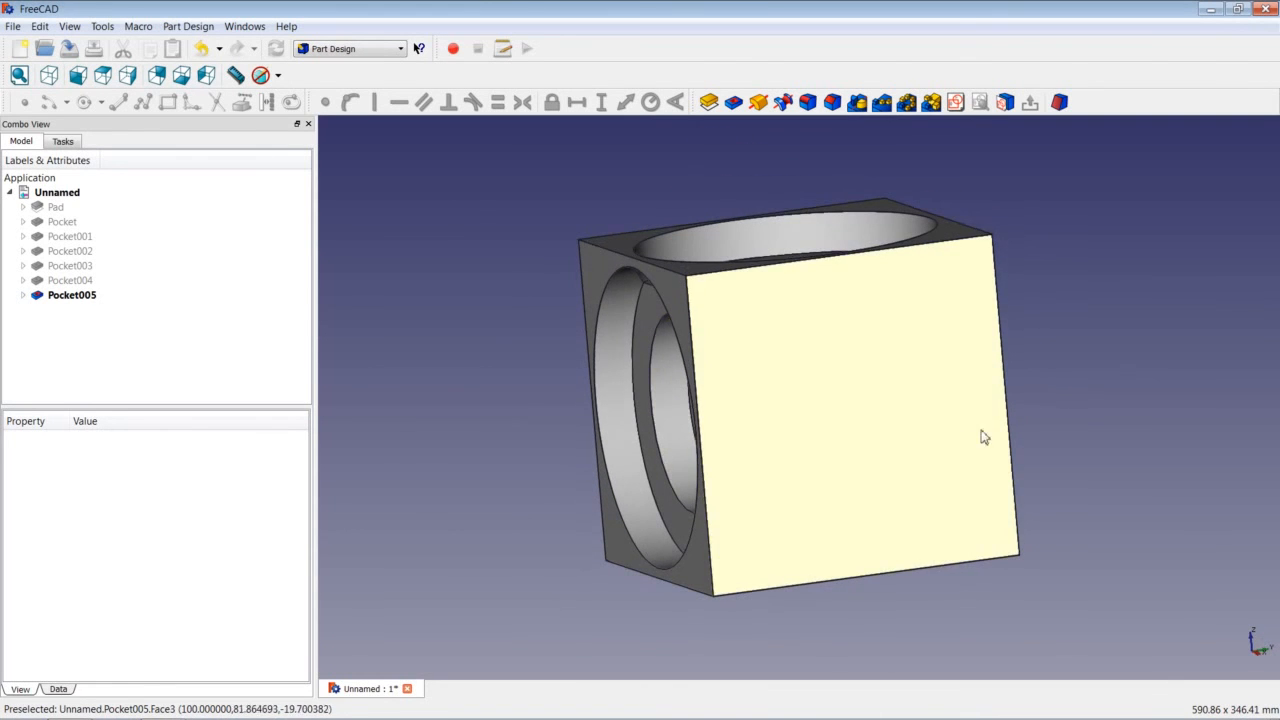
- Examine the keyboard shortcuts assigned to the Sketcher category's two Create circle commands, then close the customization settings
middle_drag(997, 426, 957, 413)
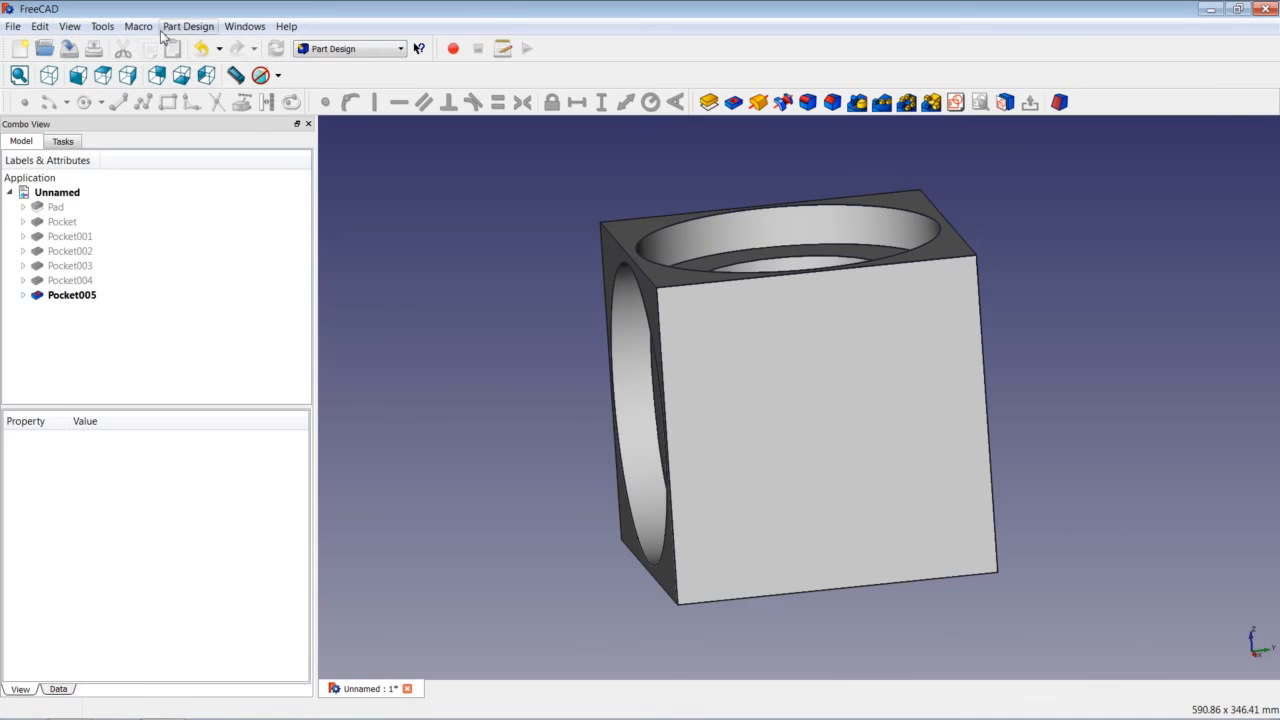
click(108, 28)
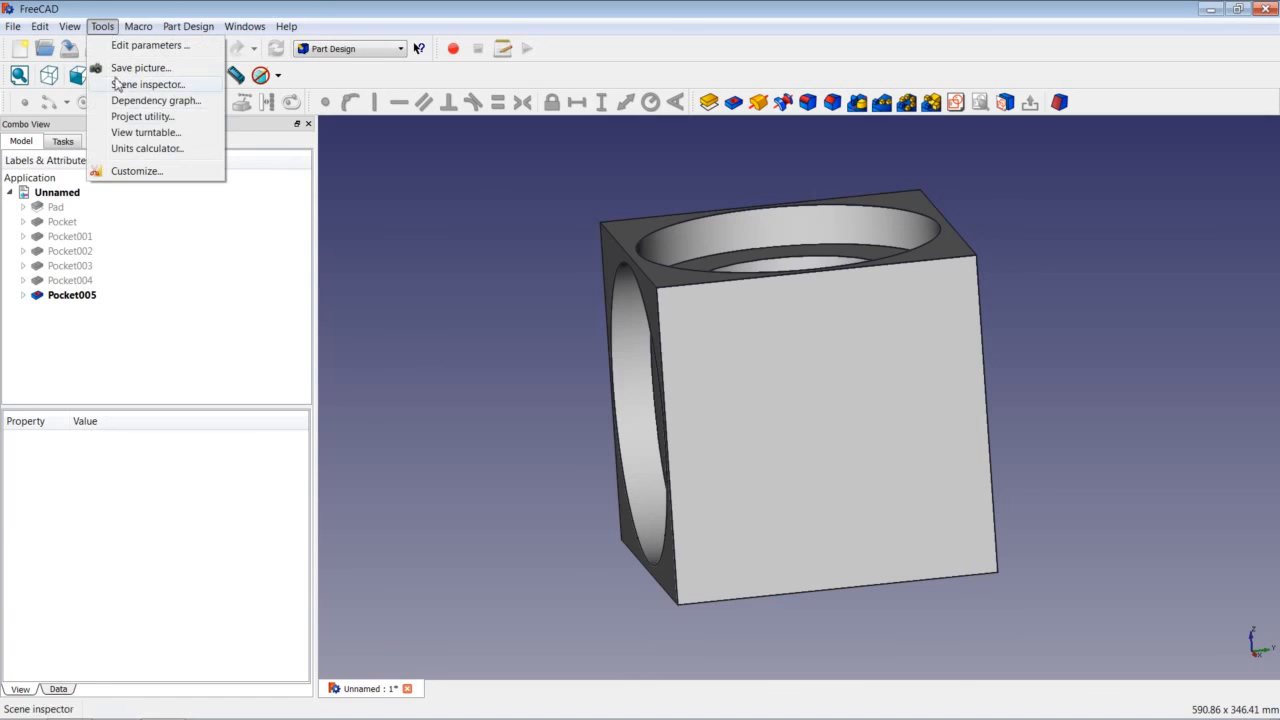
click(130, 176)
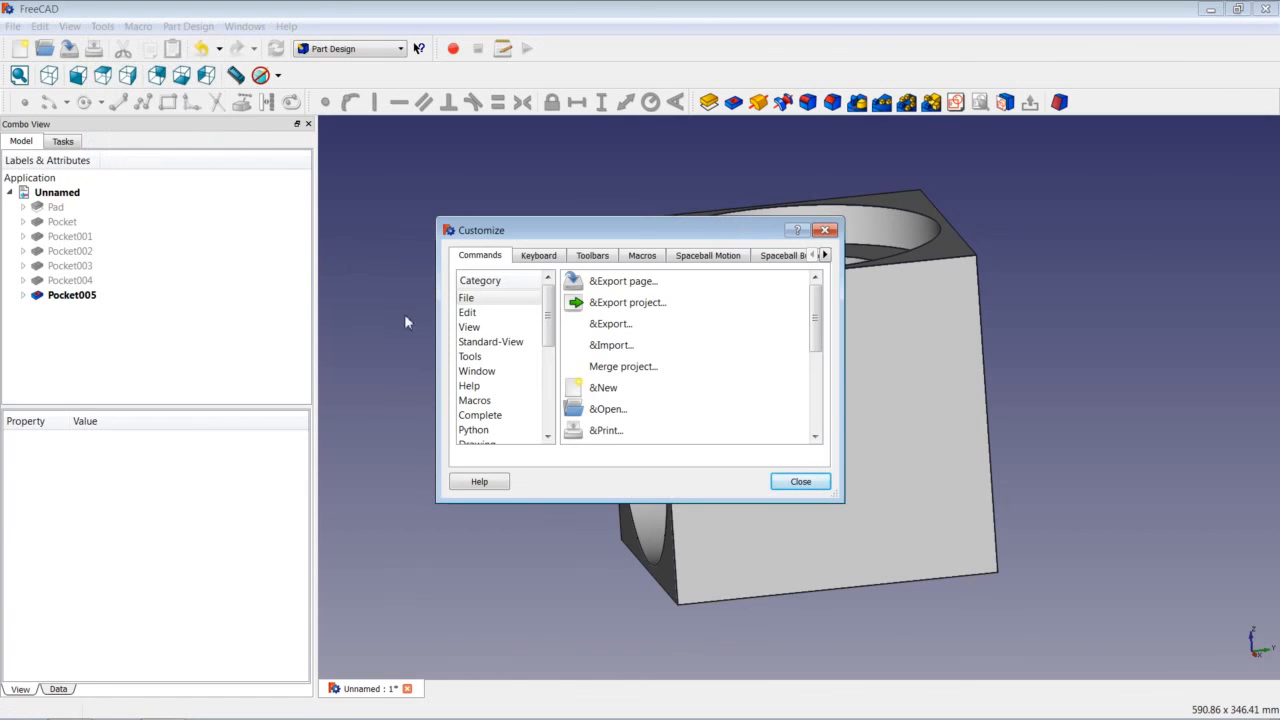
click(538, 256)
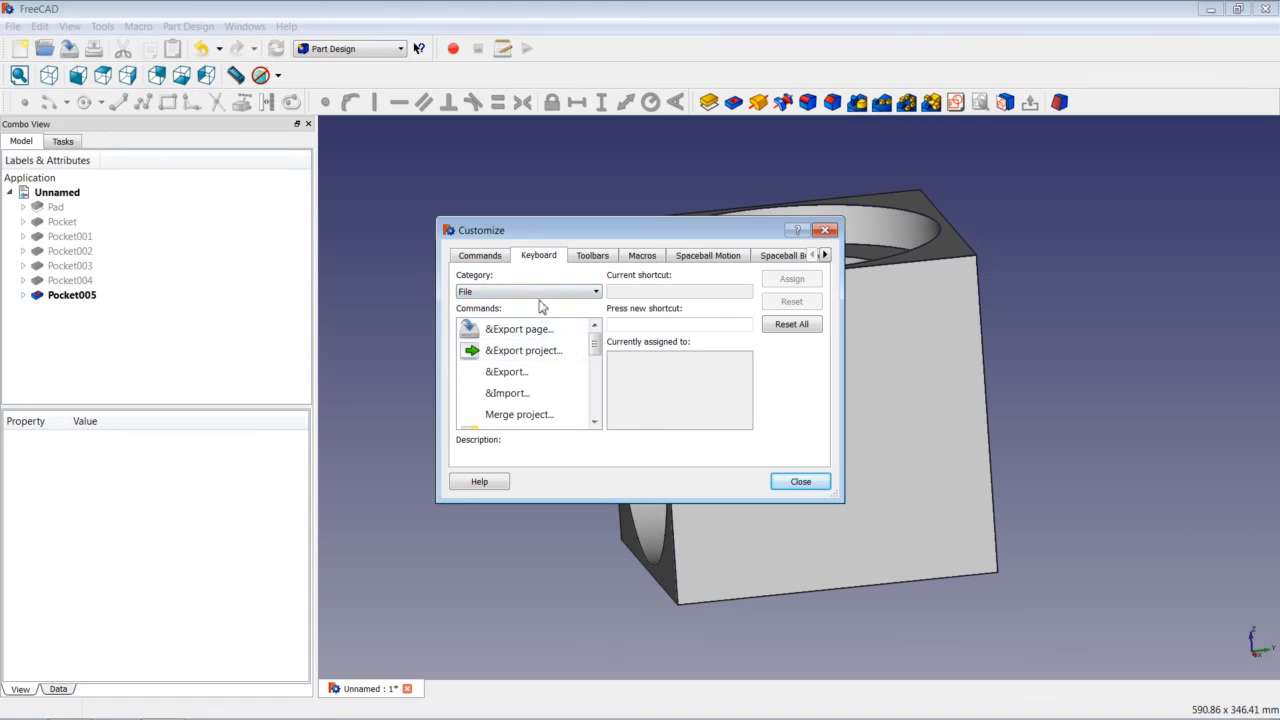
click(500, 294)
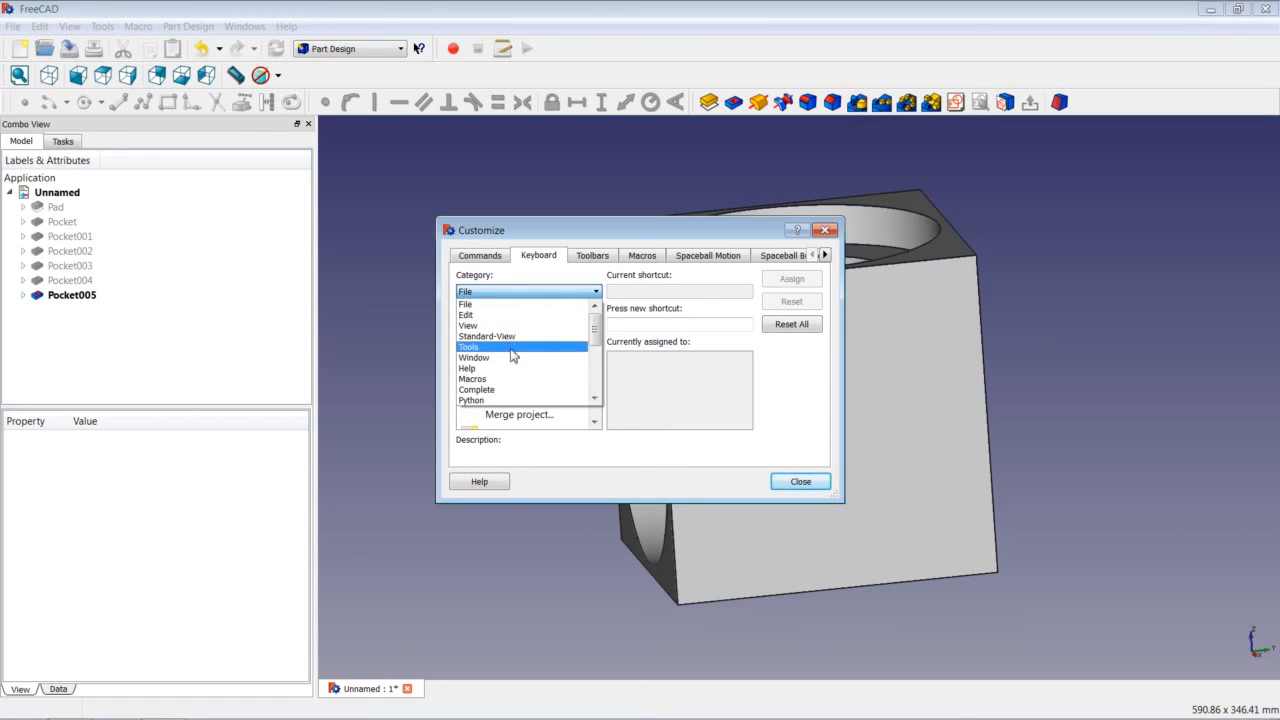
scroll(597, 345, down, 1)
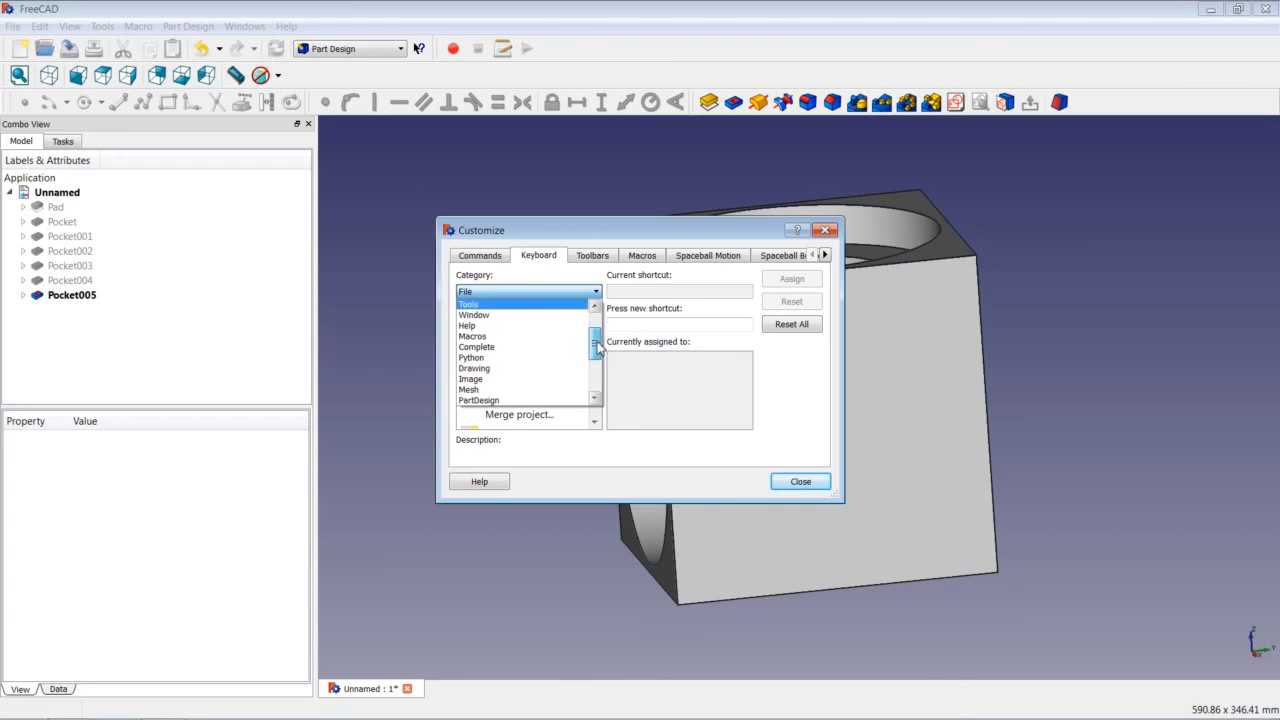
drag(597, 345, 598, 365)
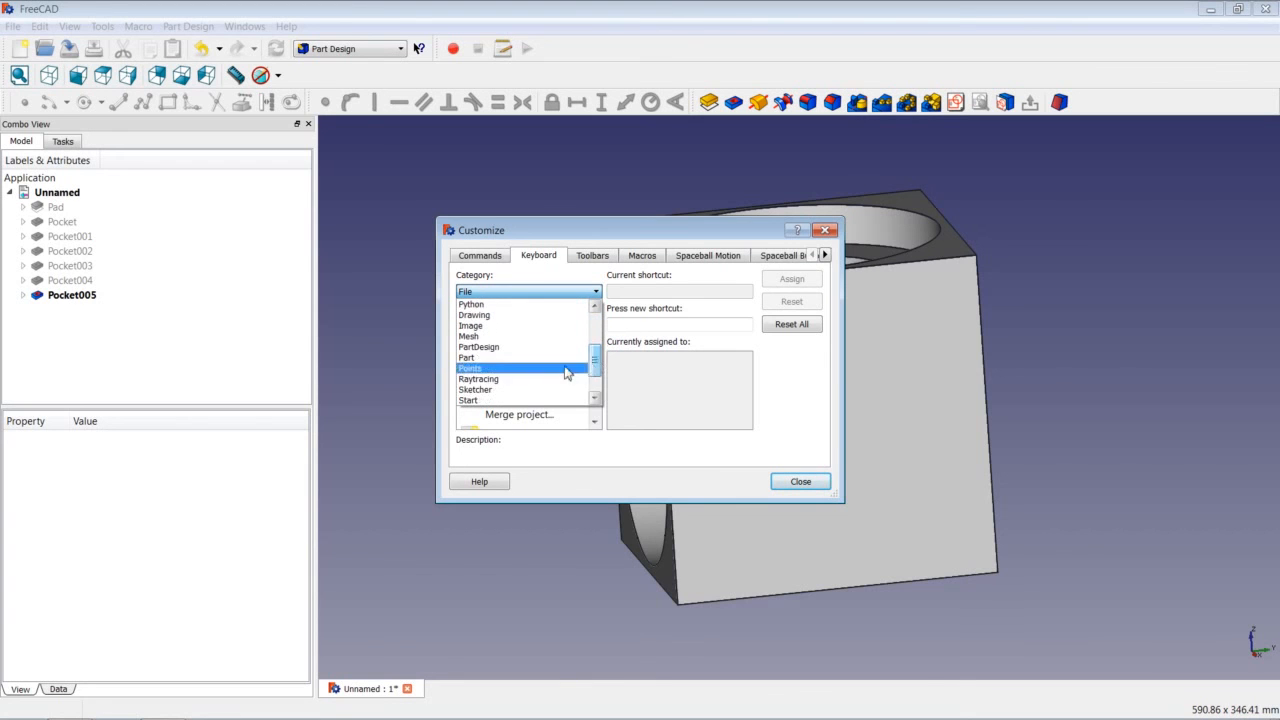
click(521, 395)
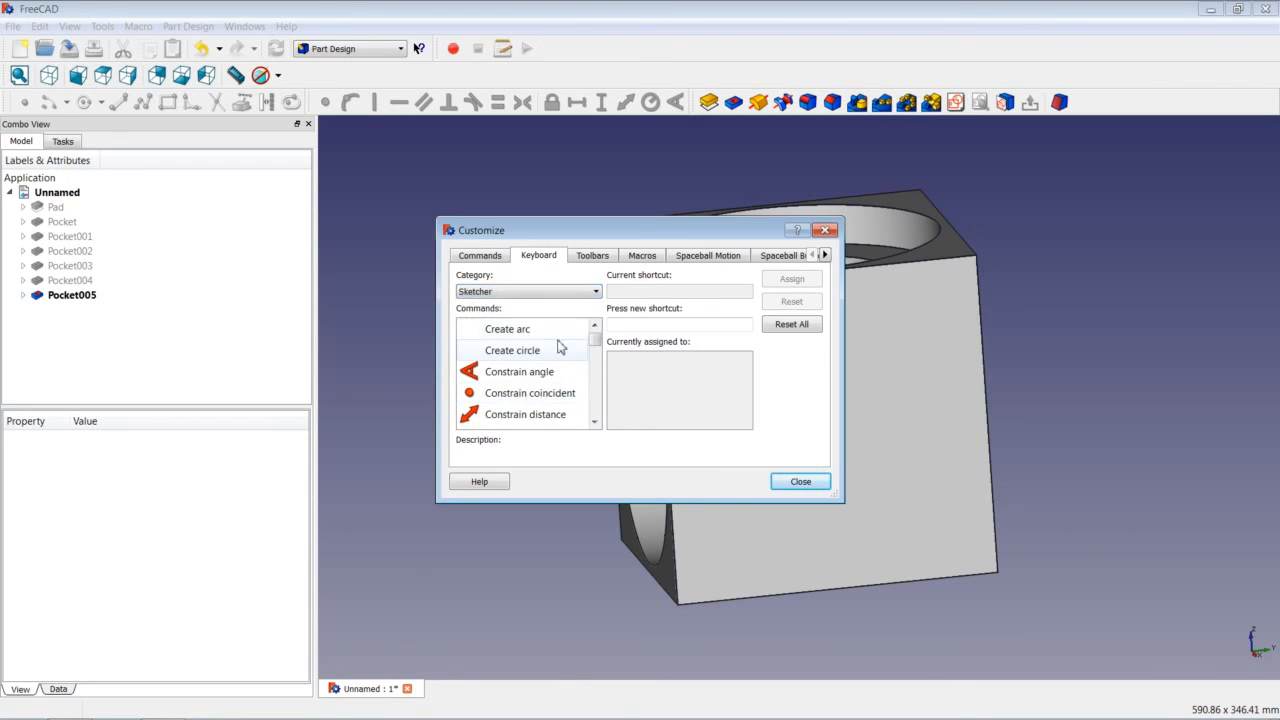
click(560, 353)
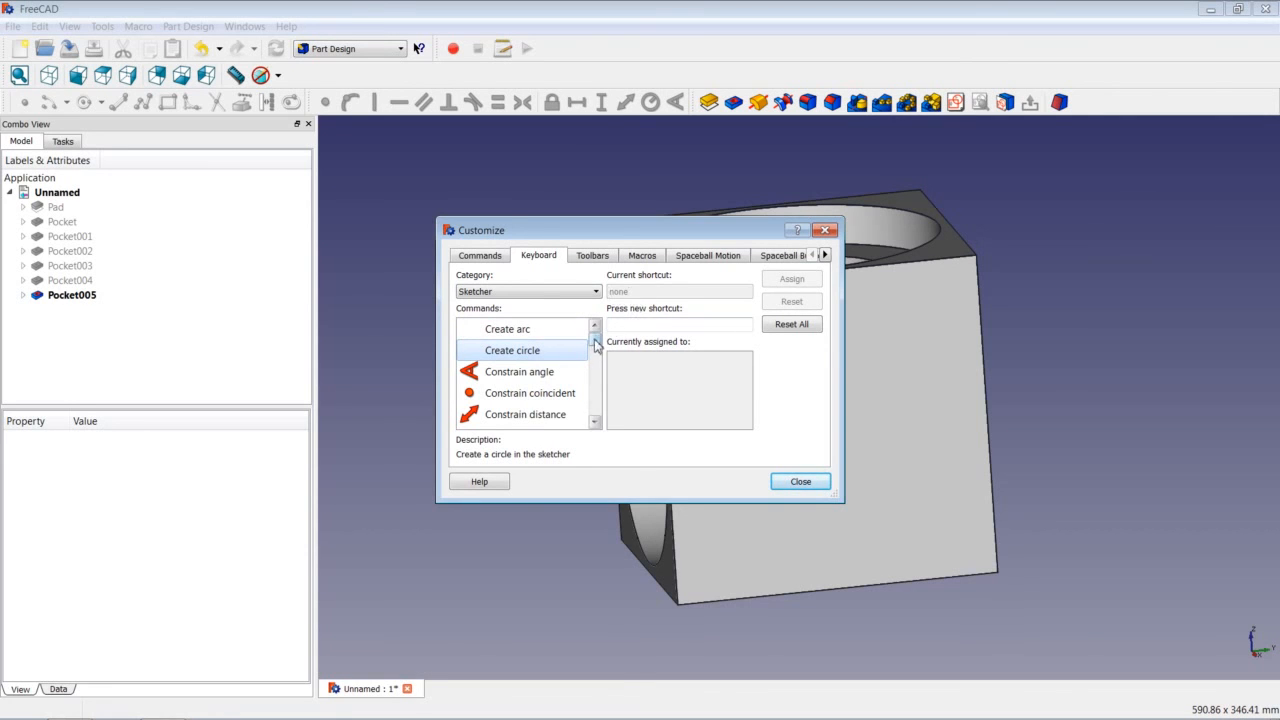
drag(596, 344, 600, 383)
click(484, 397)
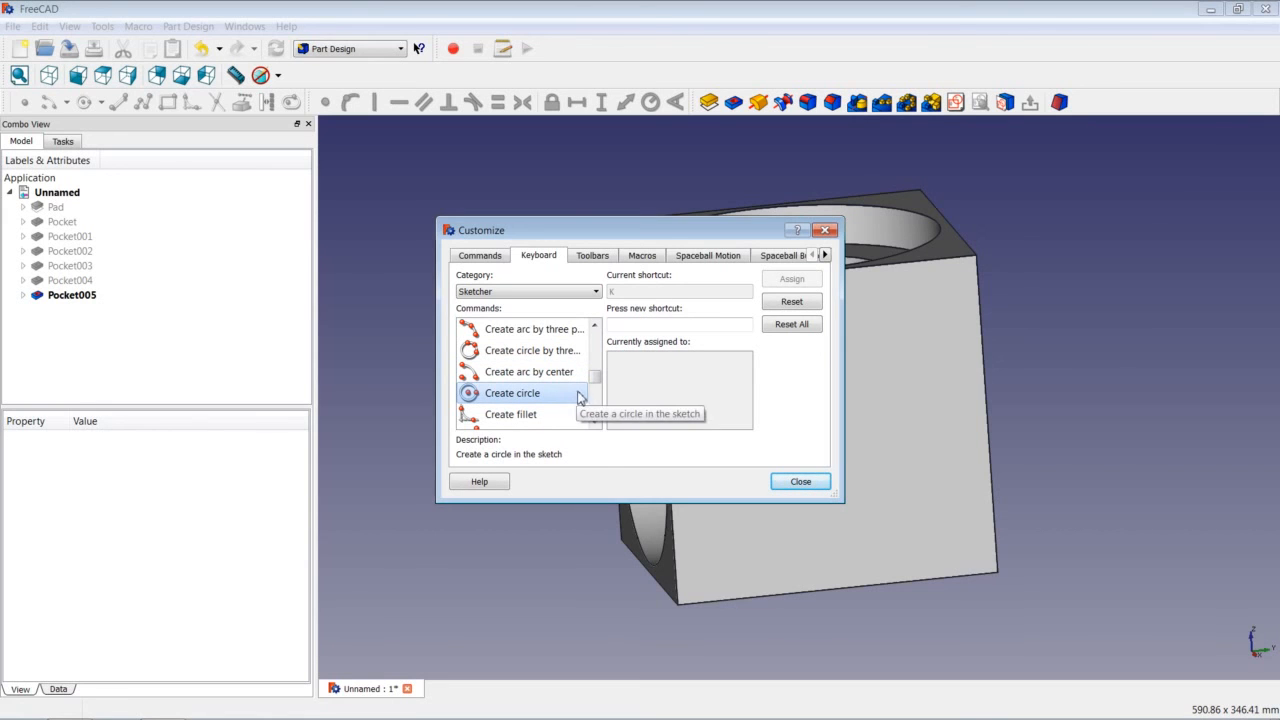
click(800, 482)
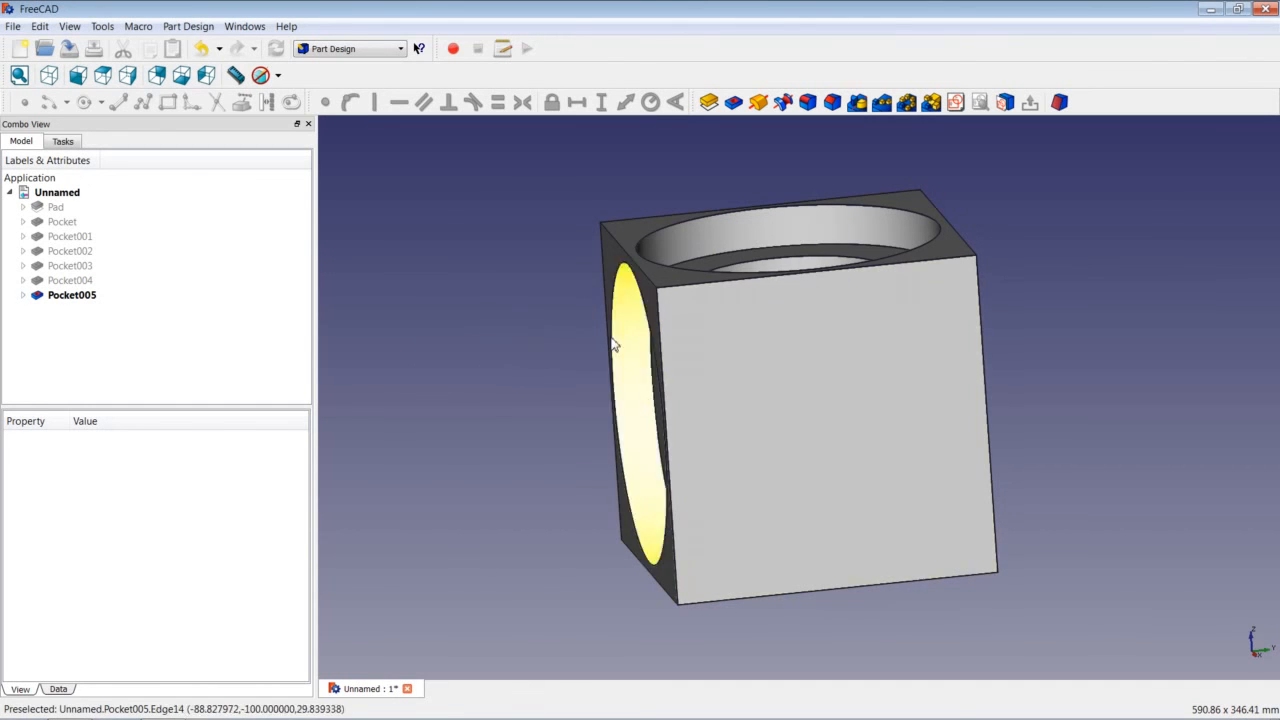
- Start a sketch on the cube's uncut right face (+X) and draw a circle of about 44 mm radius centred on the origin
click(811, 370)
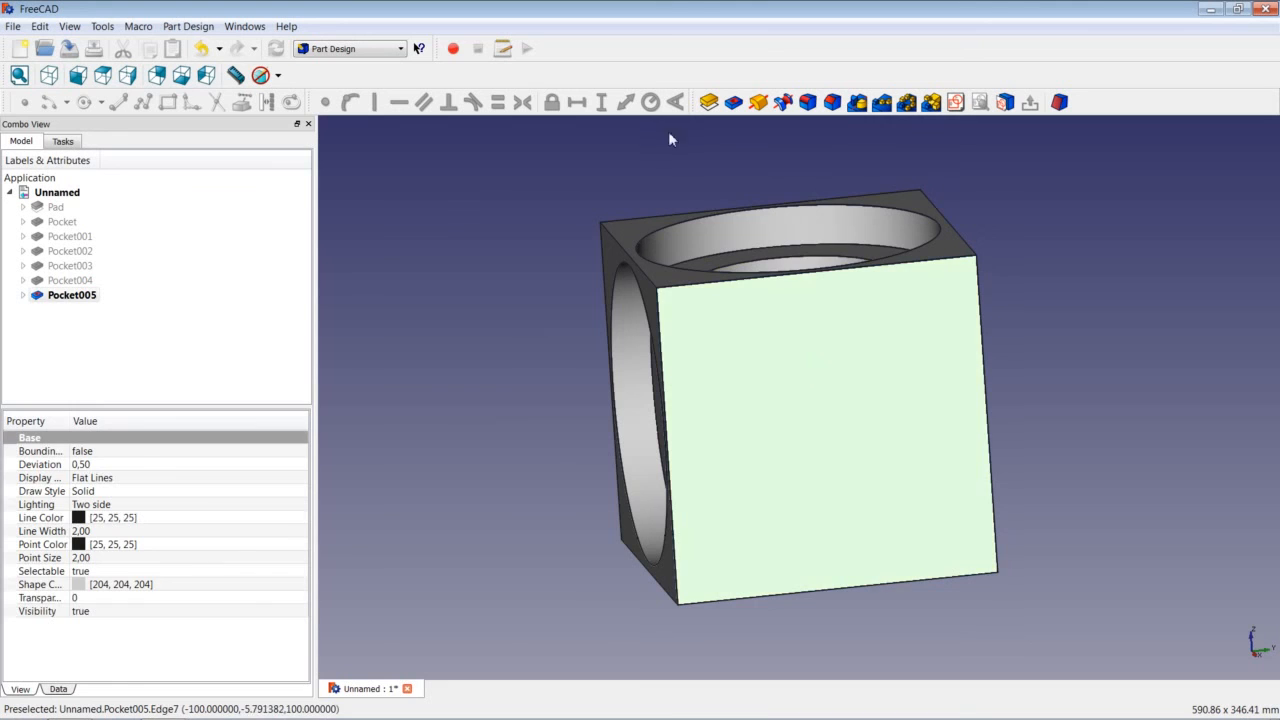
click(955, 102)
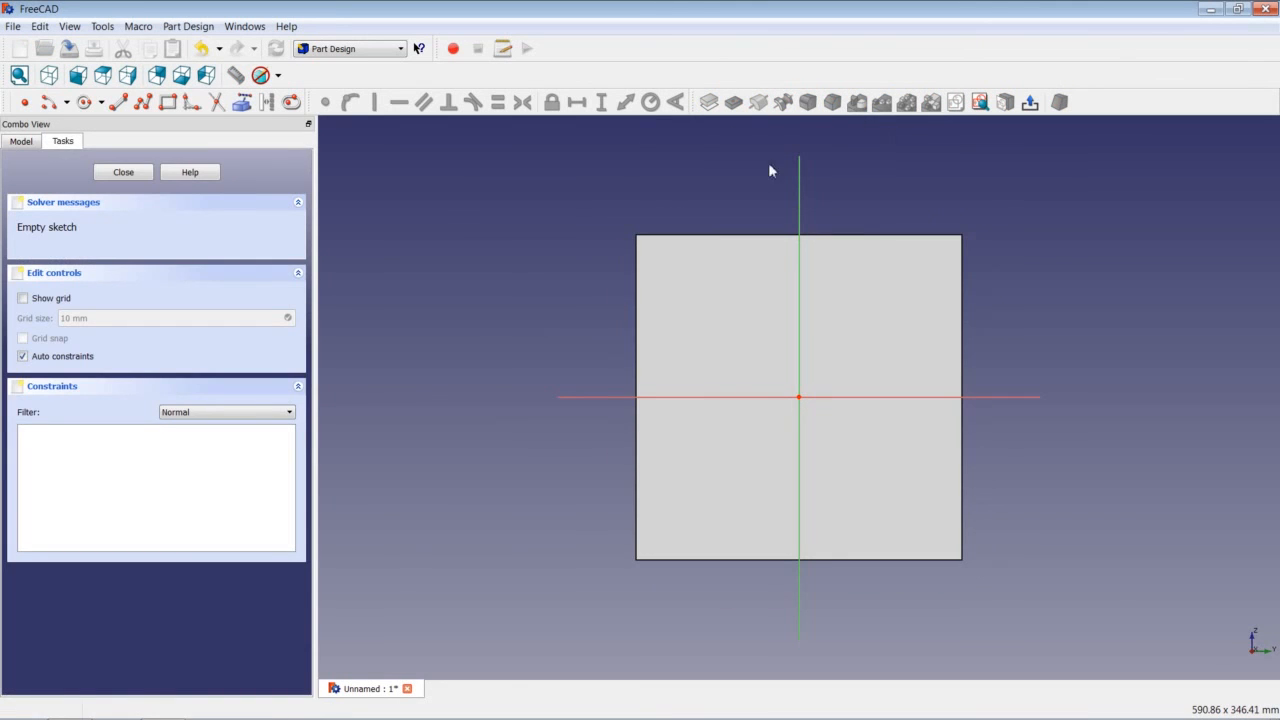
click(88, 102)
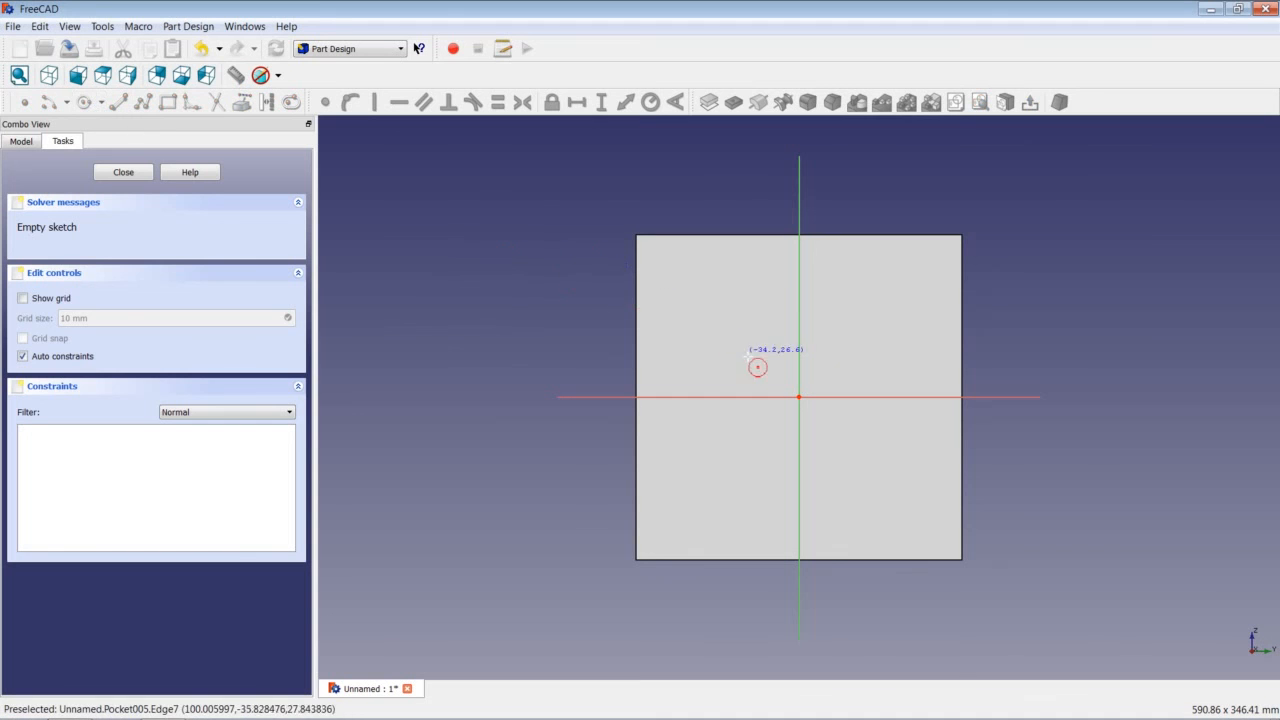
click(799, 397)
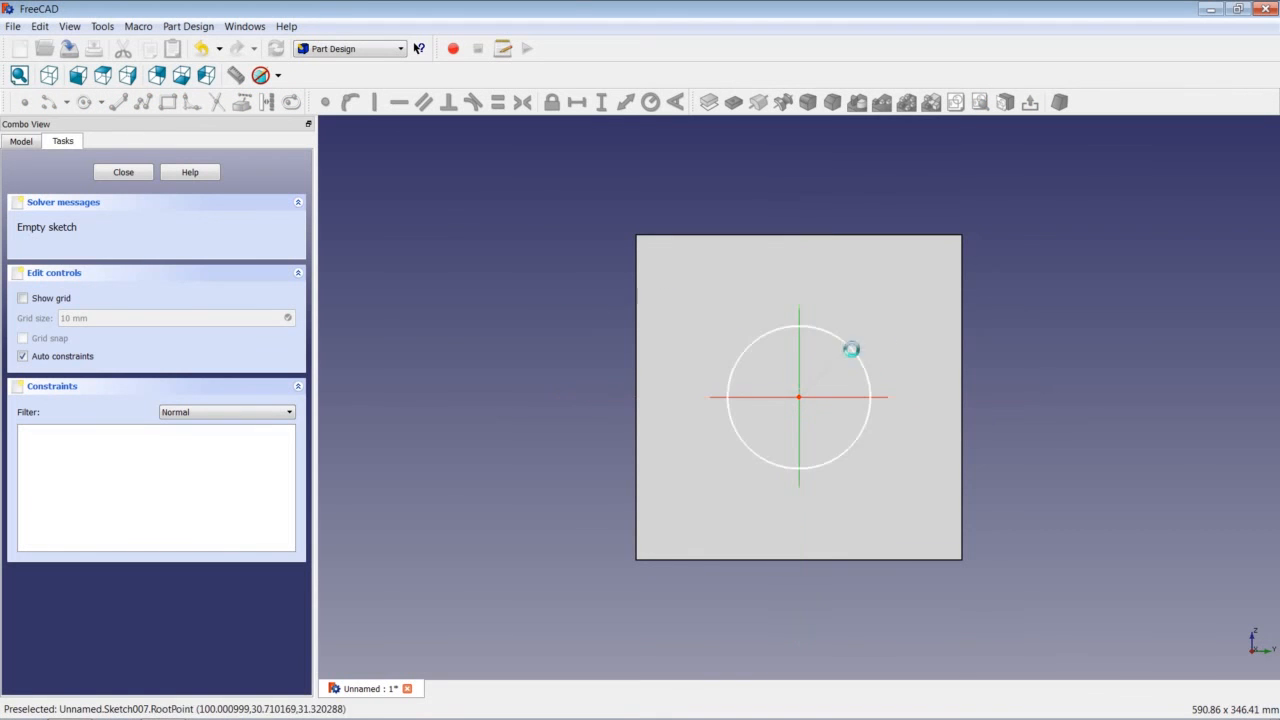
click(850, 347)
- Constrain the right face's first circle to a 31,25 mm radius and close the sketch
click(852, 363)
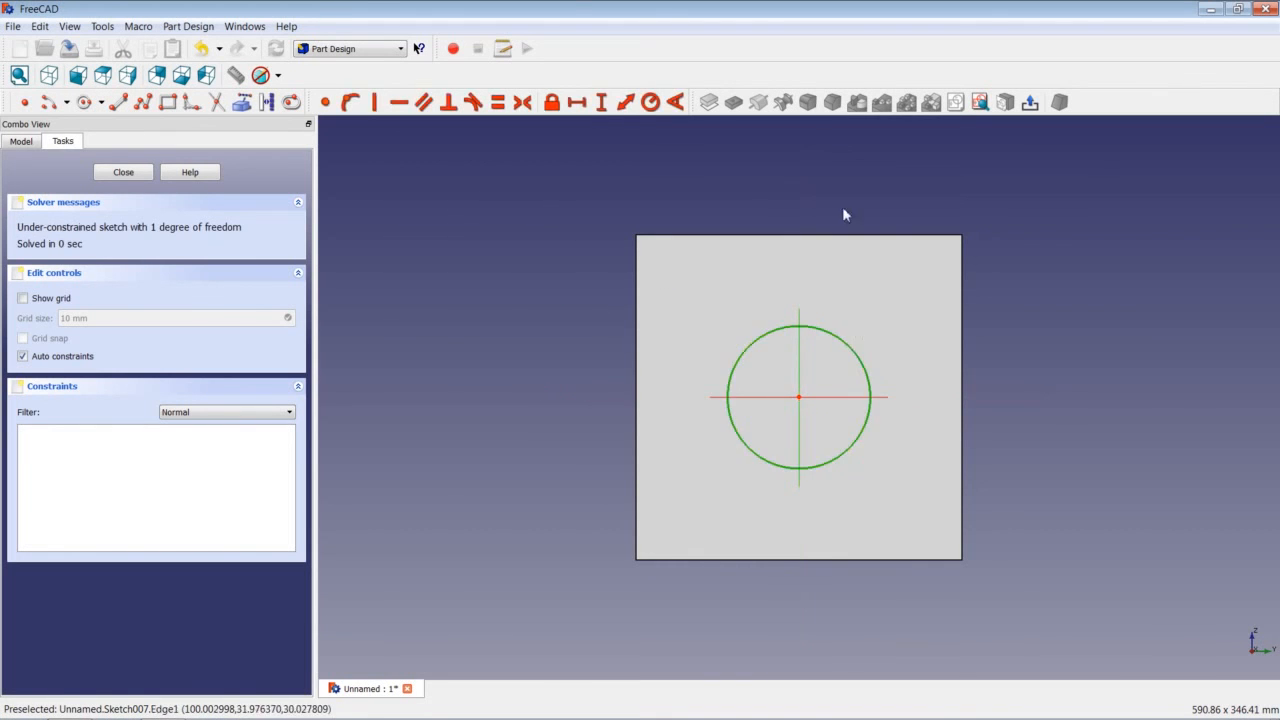
click(651, 102)
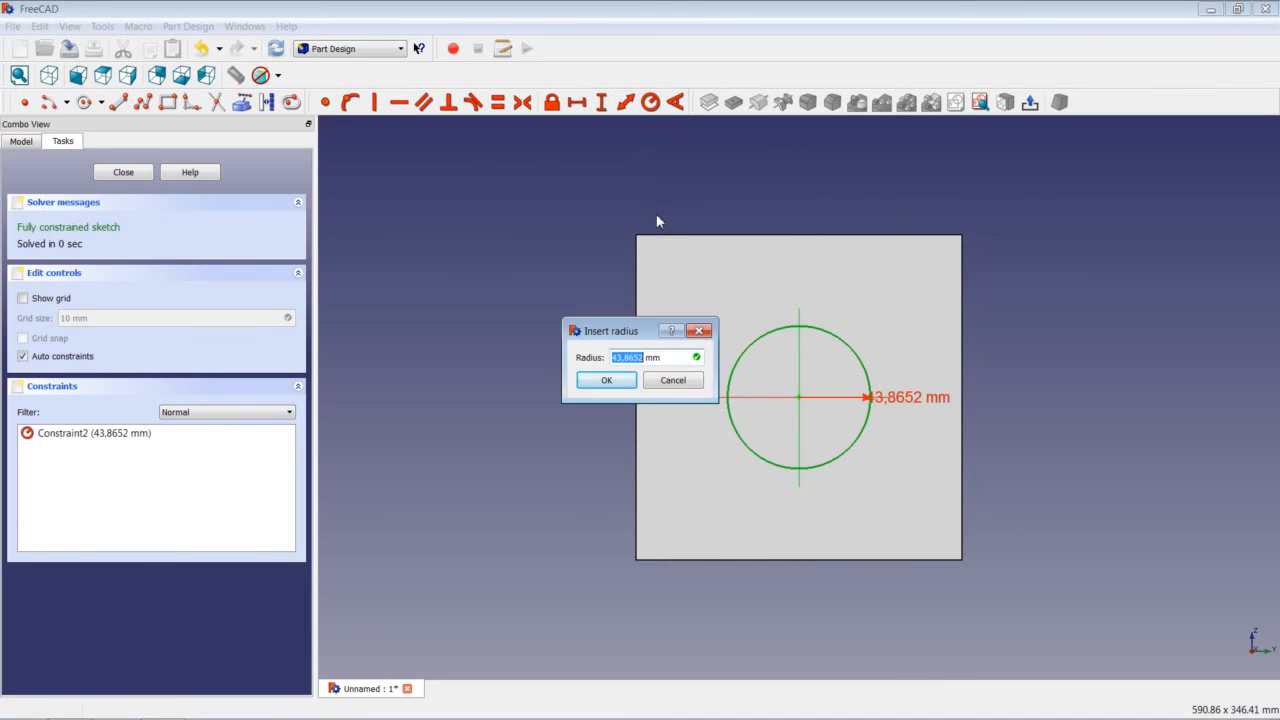
text(3)
text(25)
key(Return)
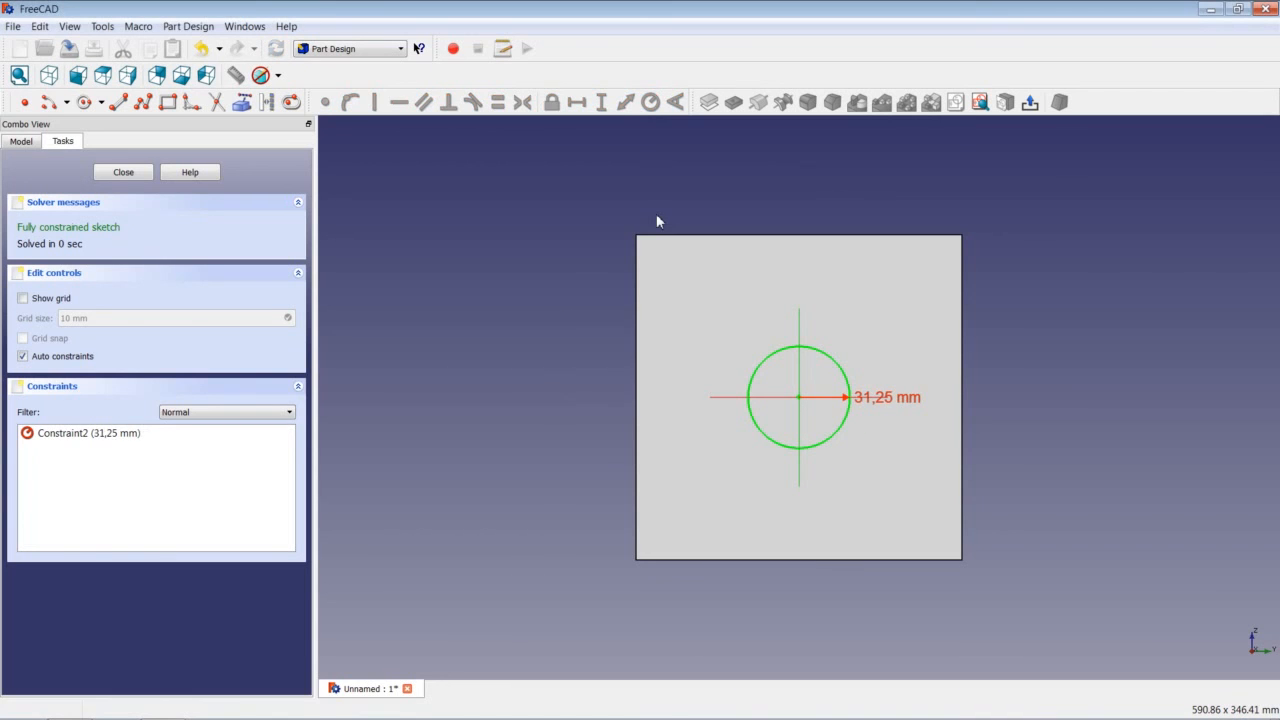
click(127, 174)
- Pocket the 31,25 mm radius circle on the right face to a length of 75 mm
click(733, 102)
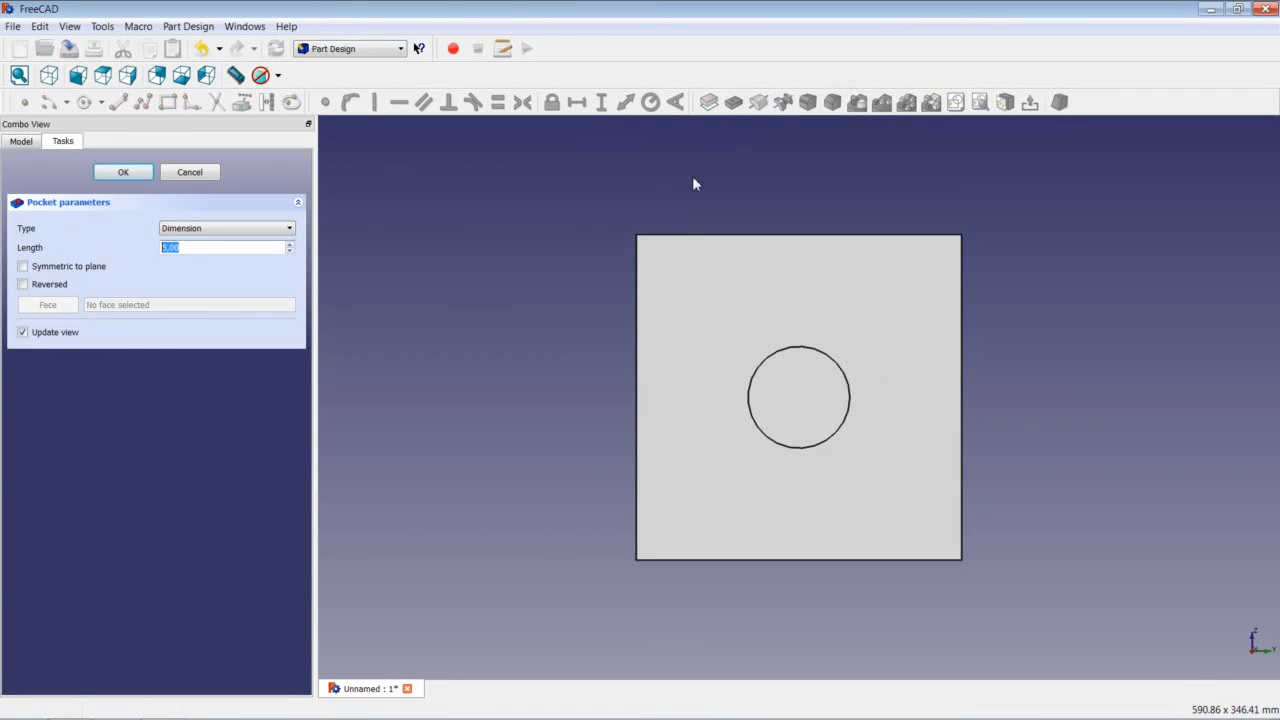
text(15)
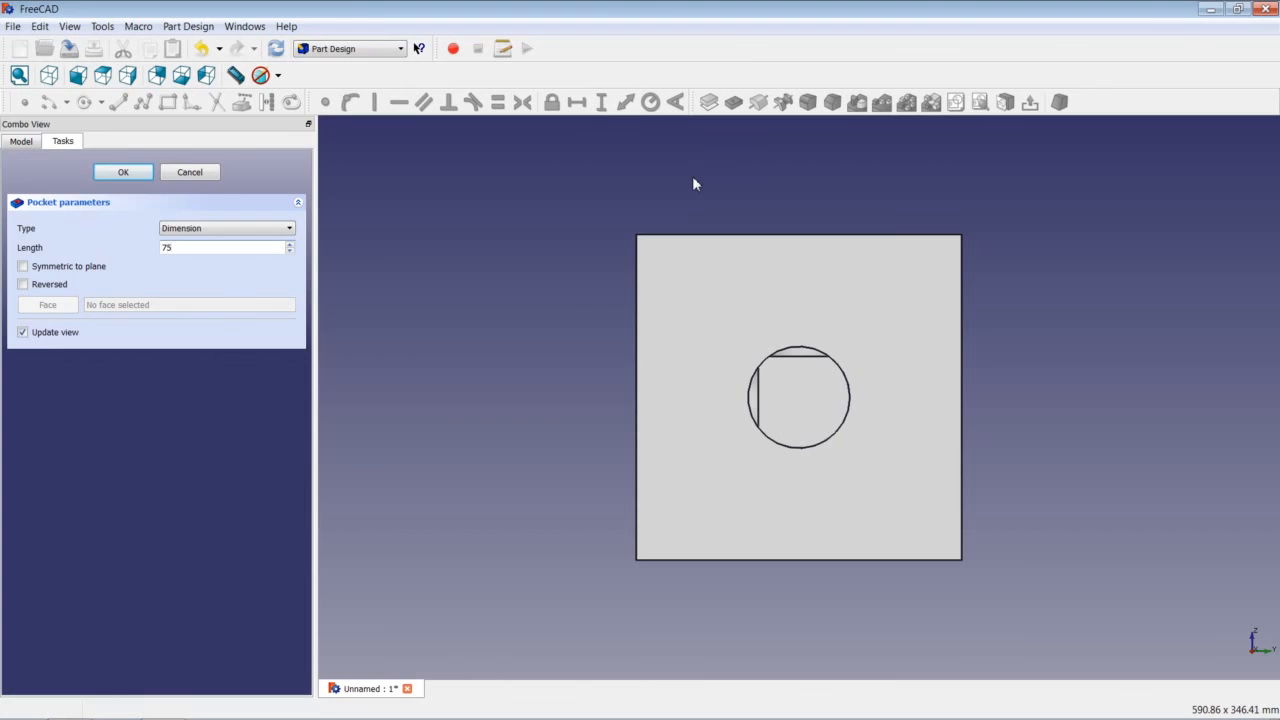
key(Return)
- Start a second sketch on the right face and draw a circle of about 51 mm radius centred on the origin
click(751, 290)
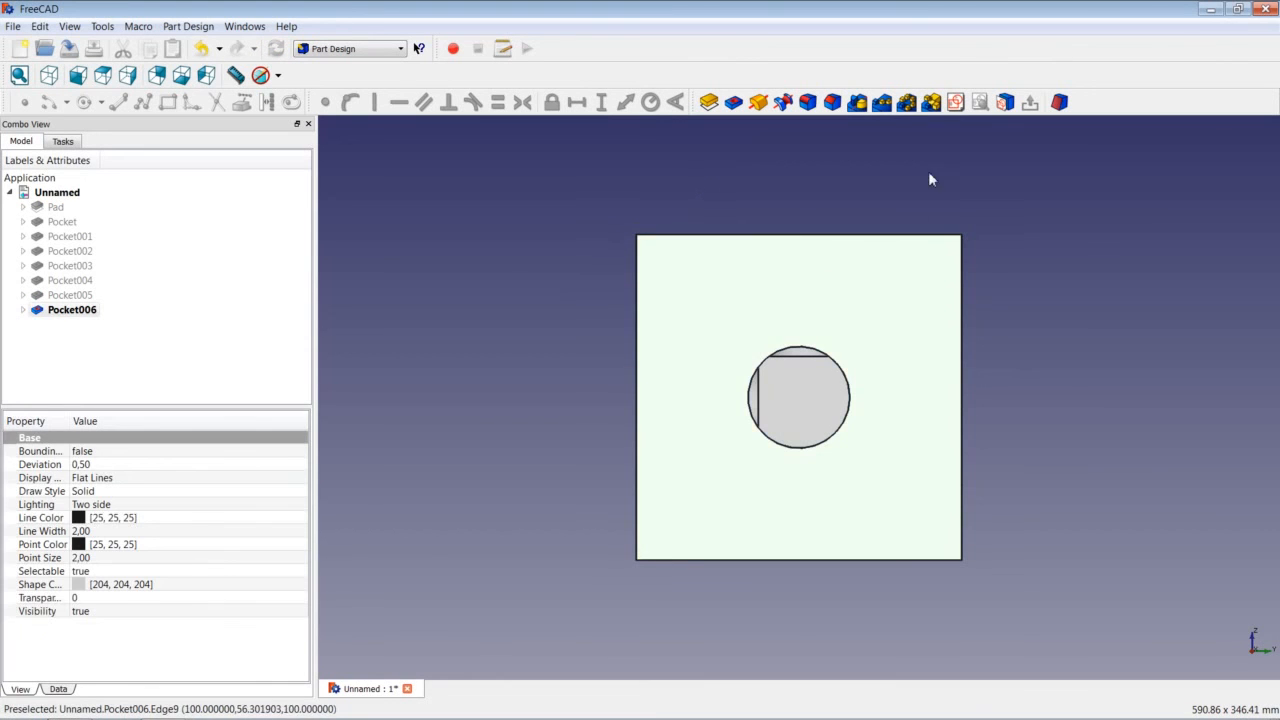
click(709, 102)
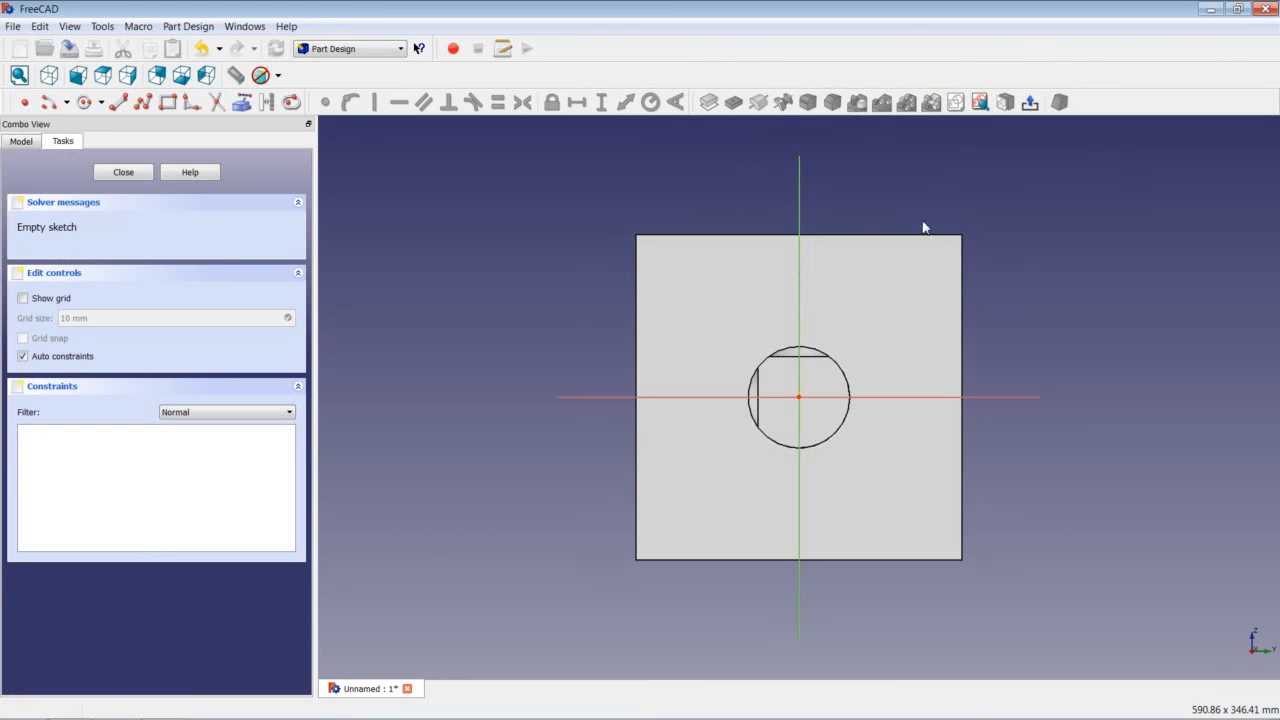
click(84, 102)
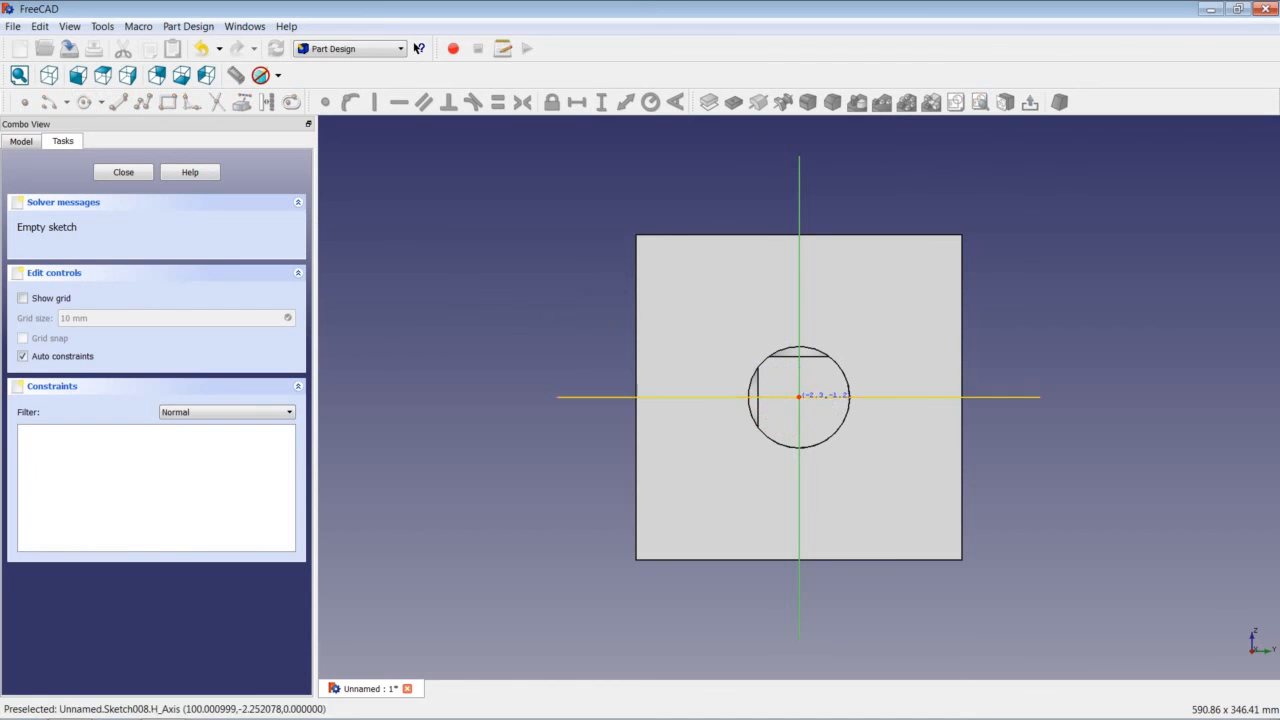
click(798, 396)
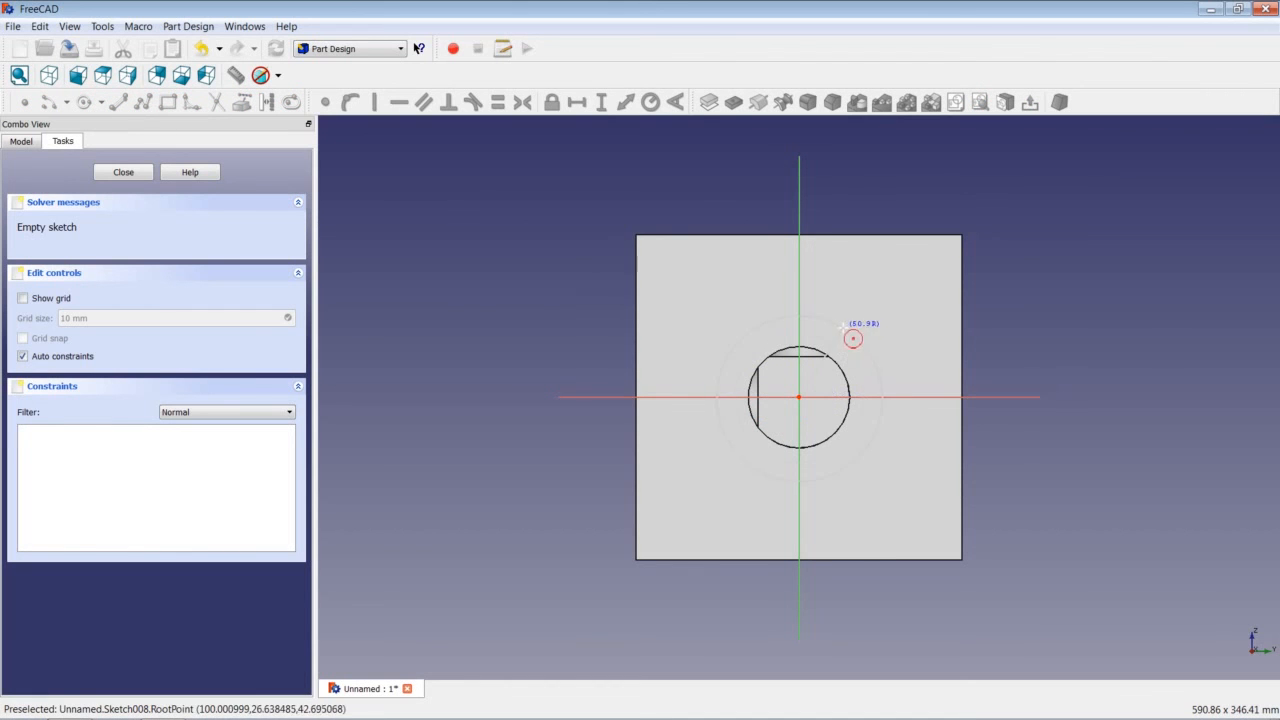
click(869, 359)
- Constrain the right face's second circle to a 62,5 mm radius and close the sketch
click(871, 359)
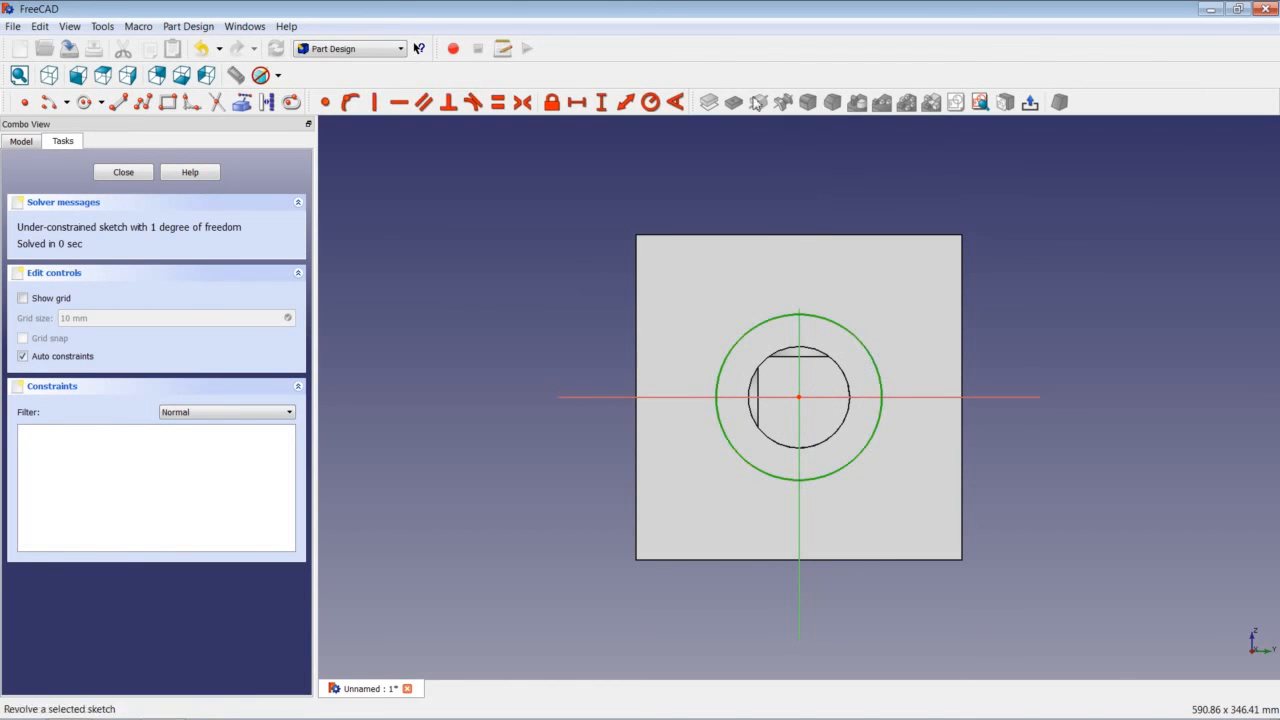
click(651, 102)
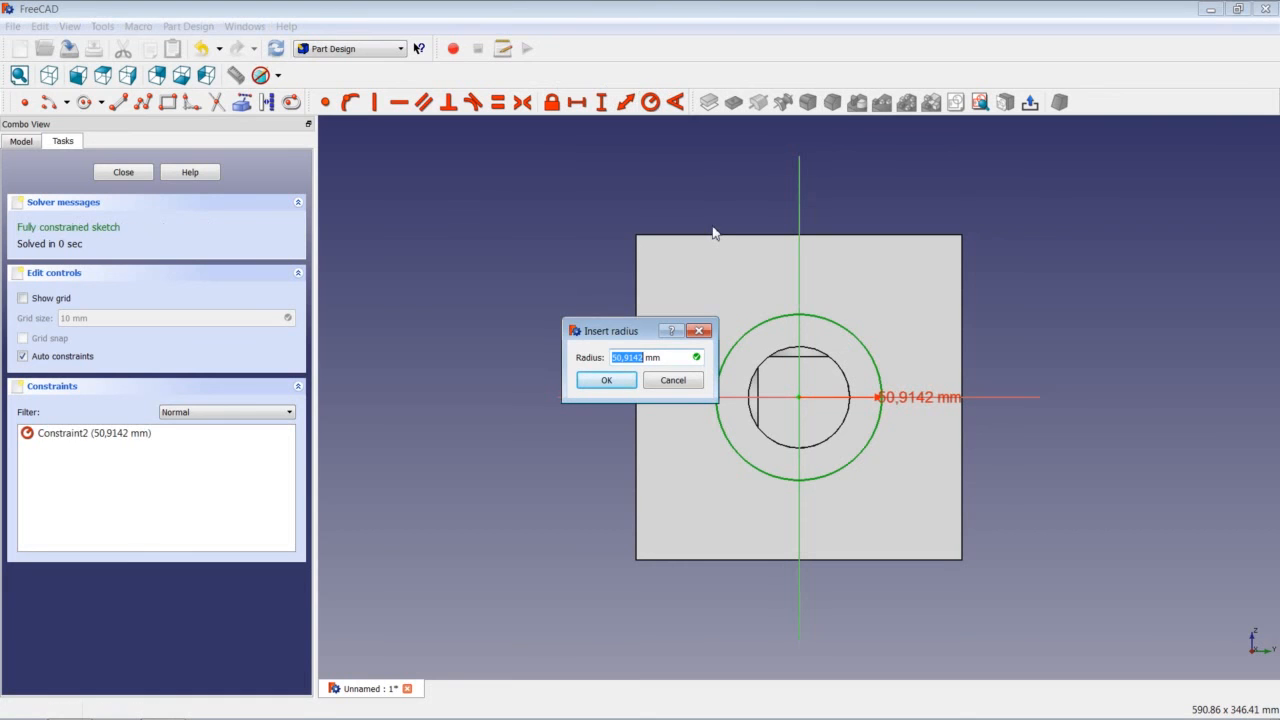
text(62,5)
key(Return)
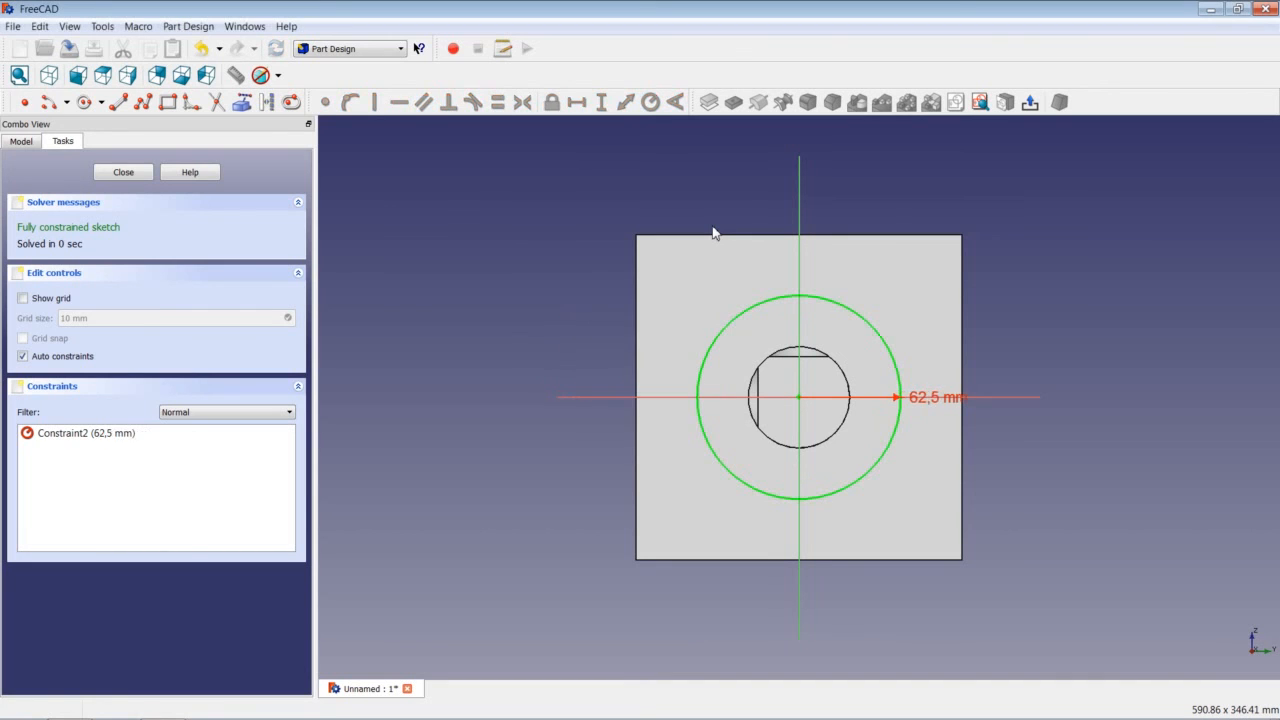
click(123, 172)
- Pocket the 62,5 mm radius circle on the right face to a length of 50 mm
click(733, 102)
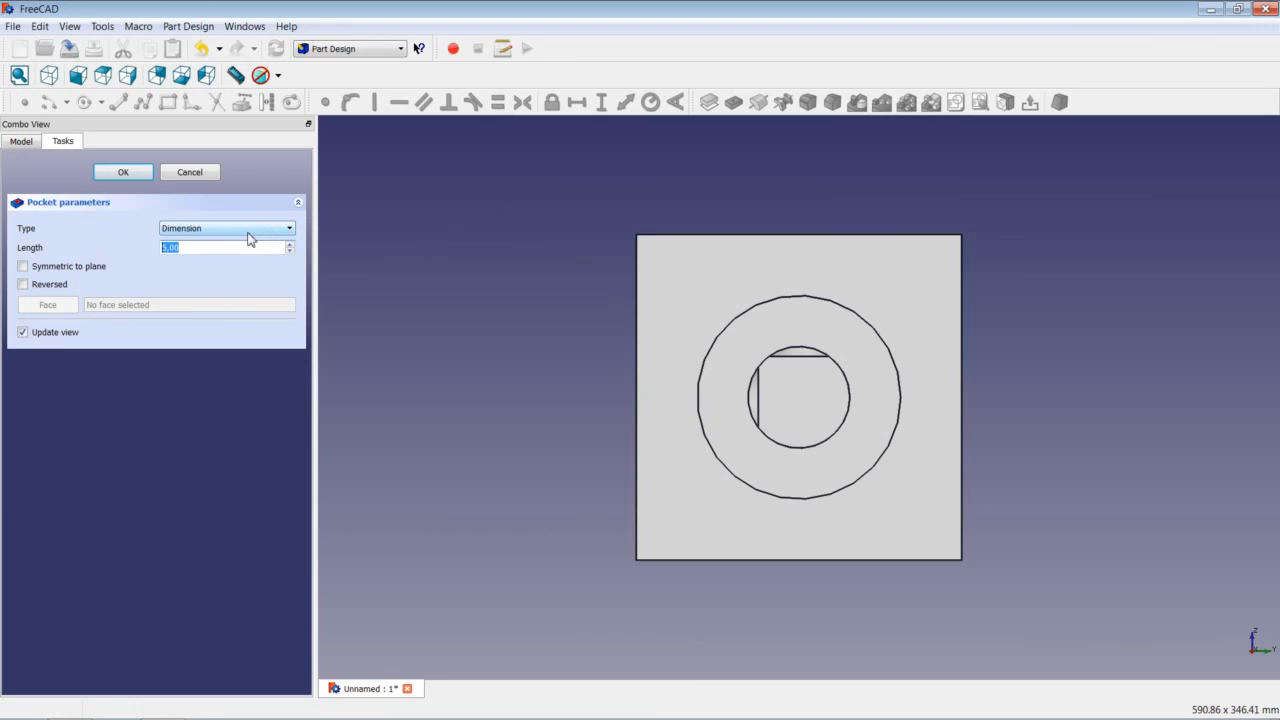
text(10)
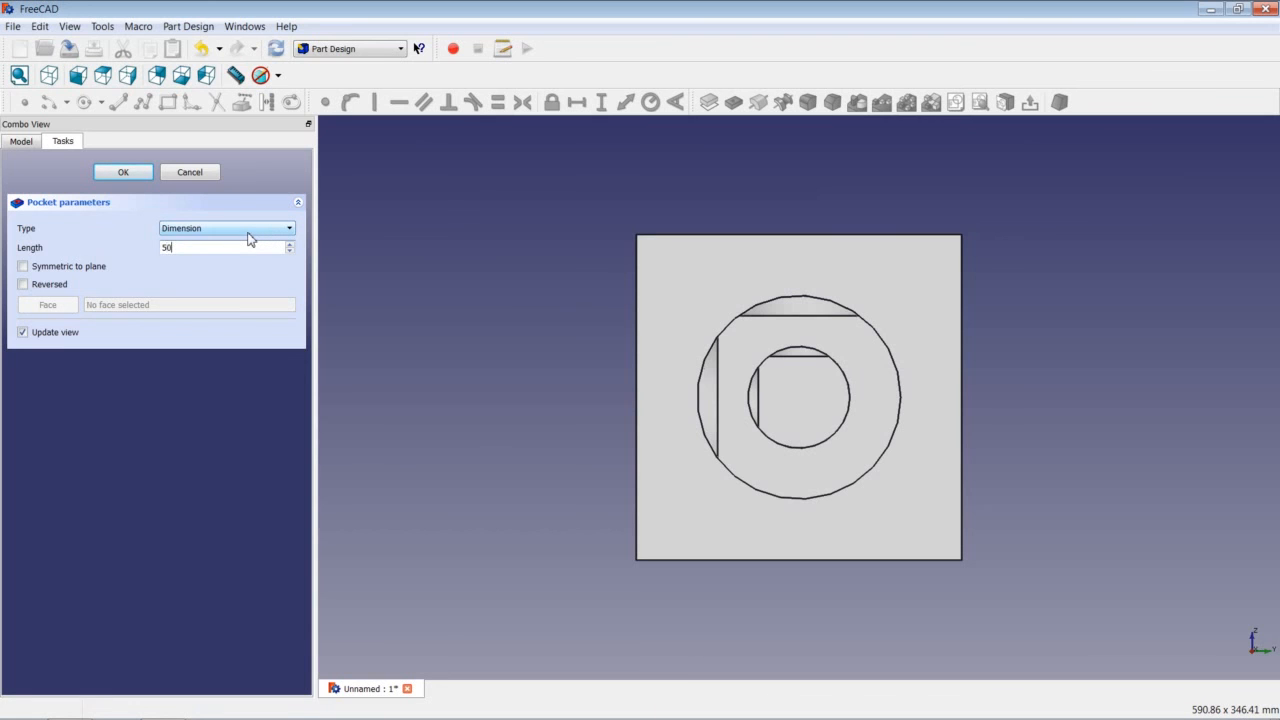
key(Return)
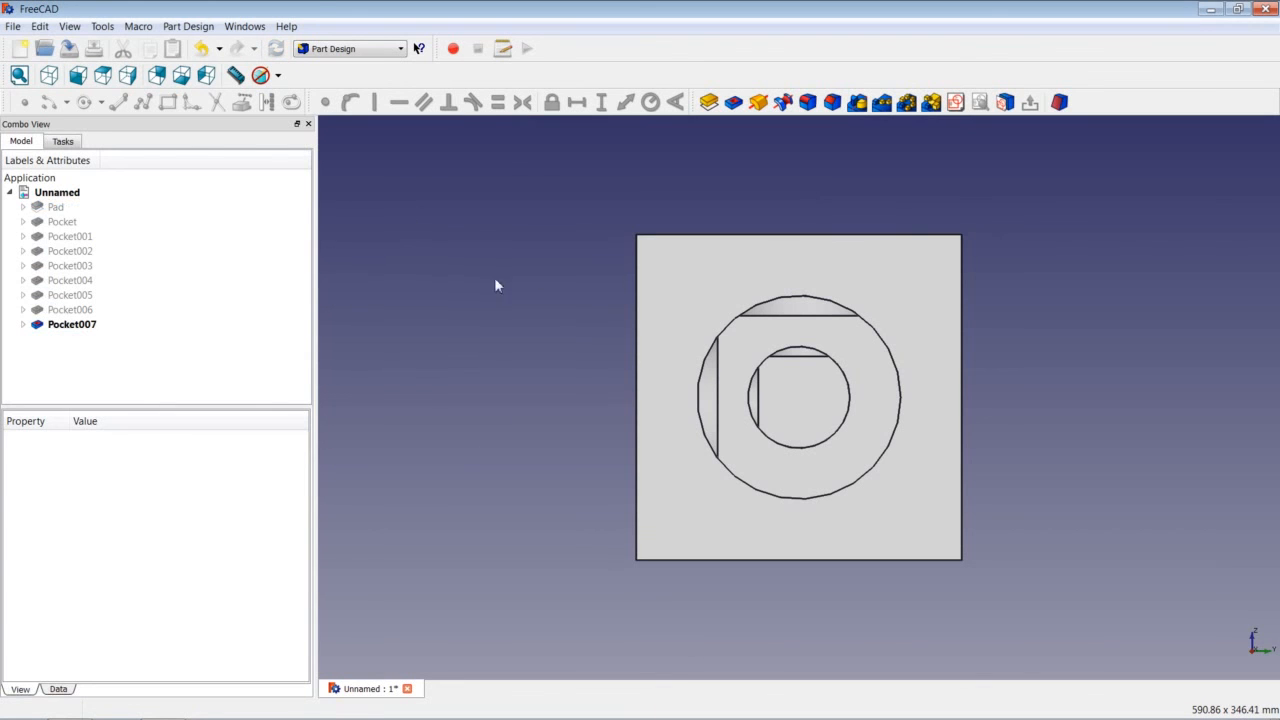
- Start a third sketch on the right face, draw a circle of about 84 mm radius centred on the origin and select it
click(695, 284)
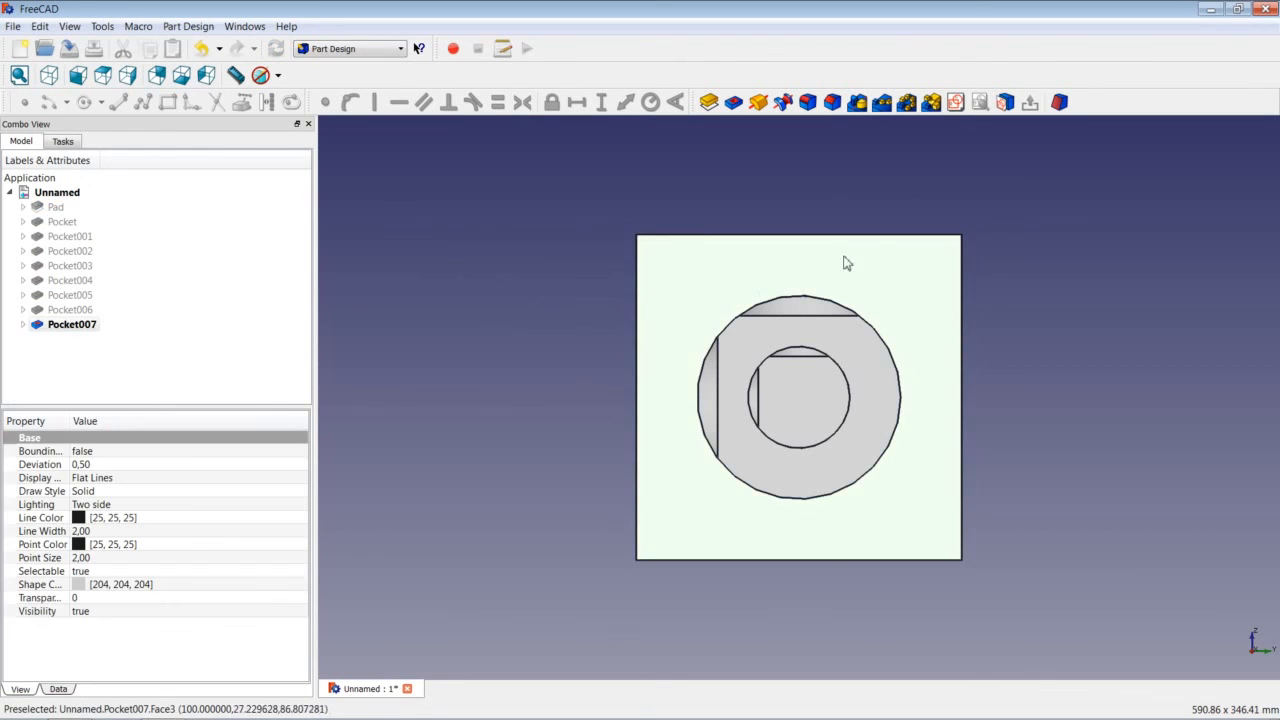
click(956, 103)
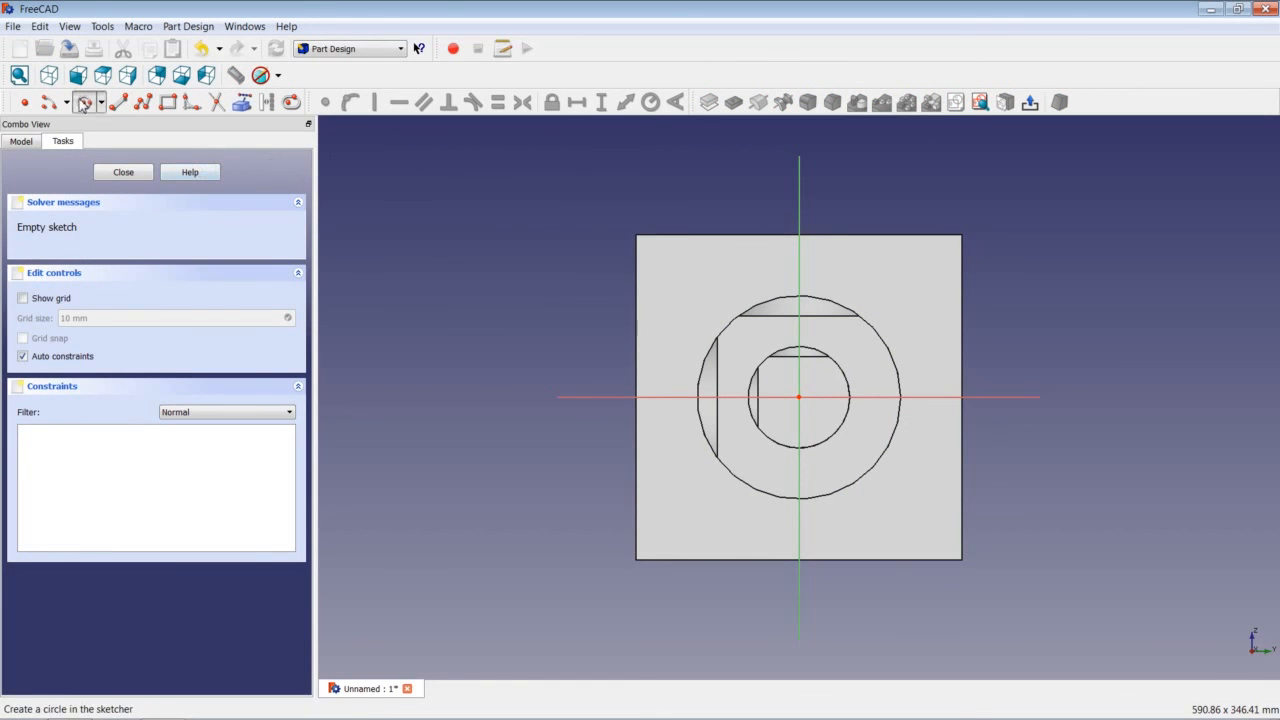
click(84, 102)
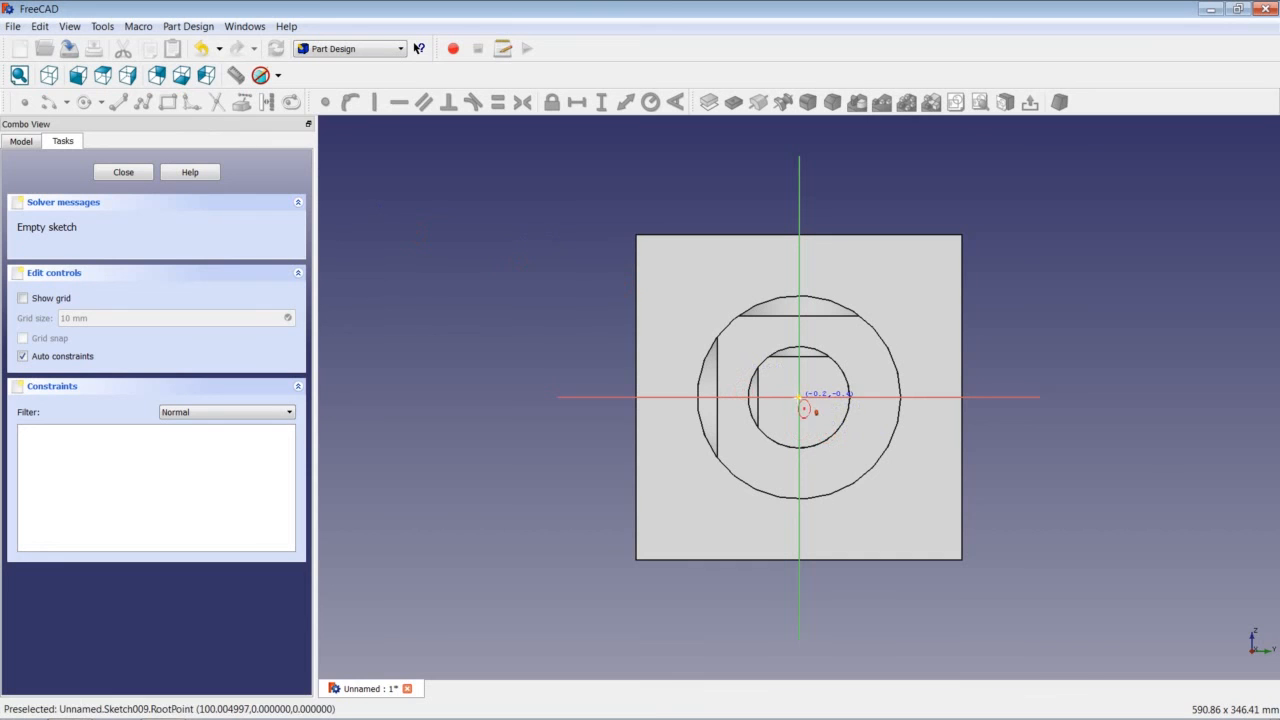
click(800, 397)
click(905, 302)
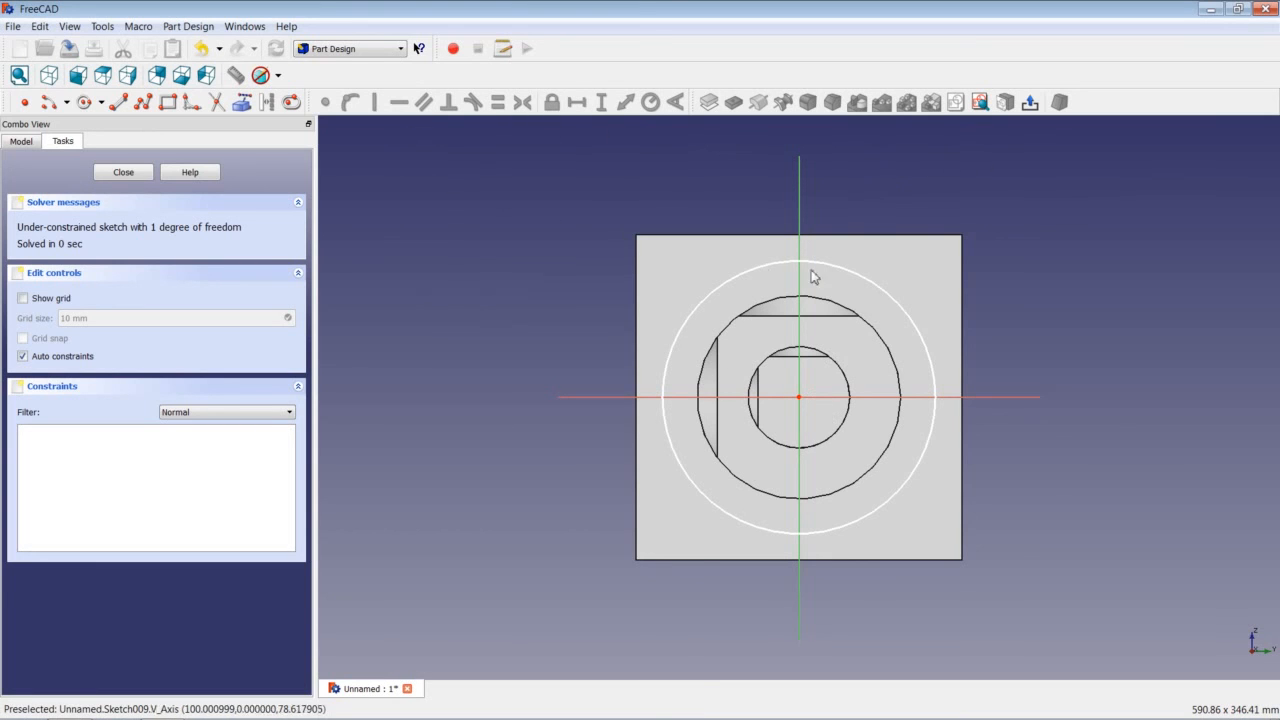
click(850, 272)
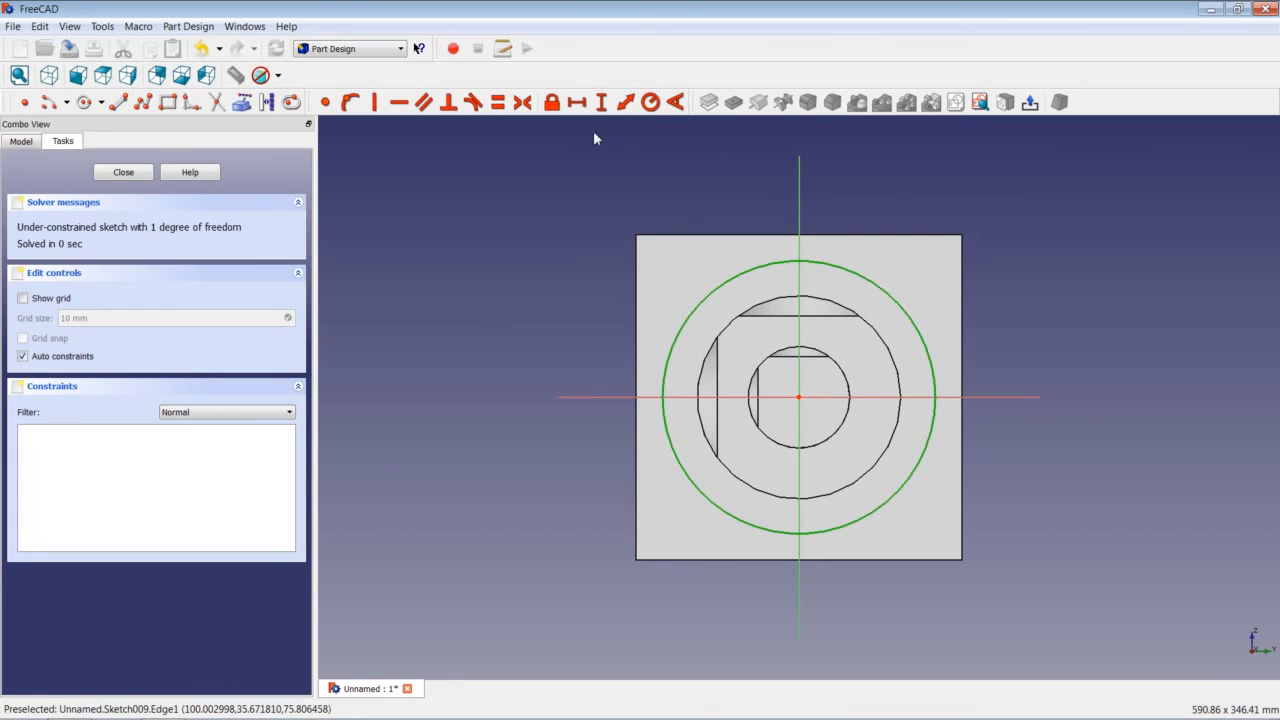
- Constrain the right face's third circle to a 93,75 mm radius and close the sketch
click(650, 102)
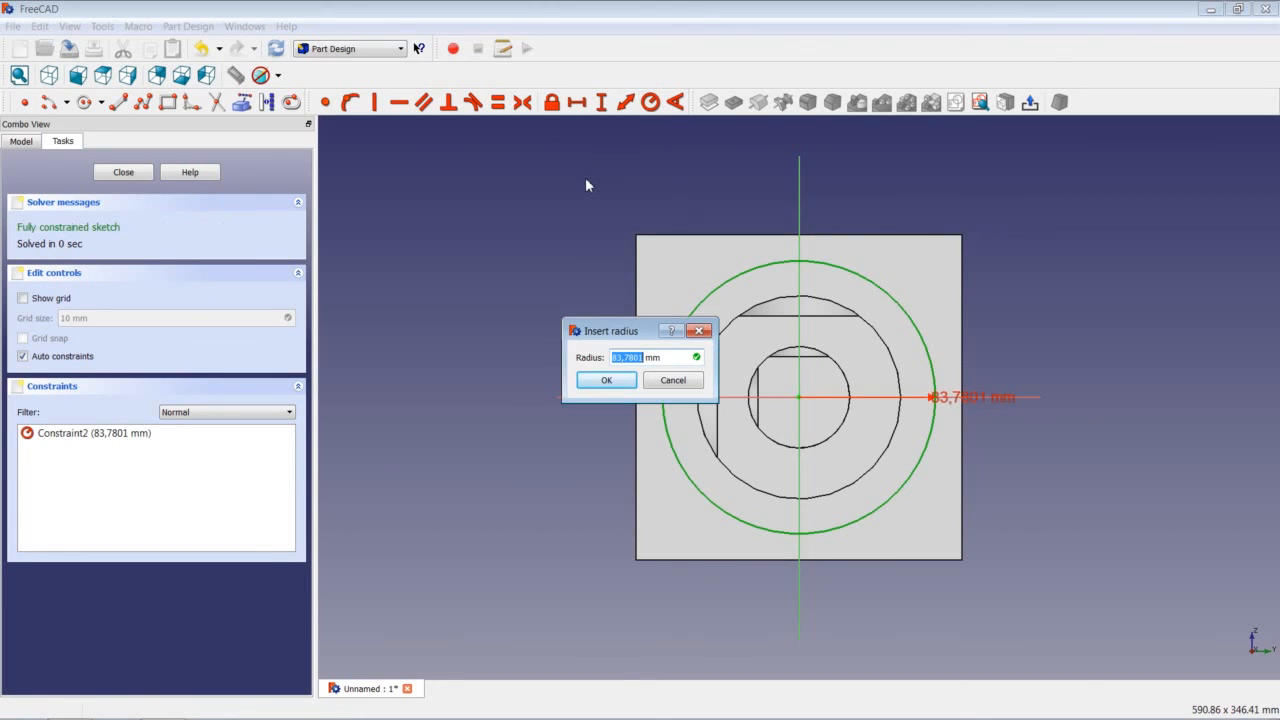
text(93,75)
key(Return)
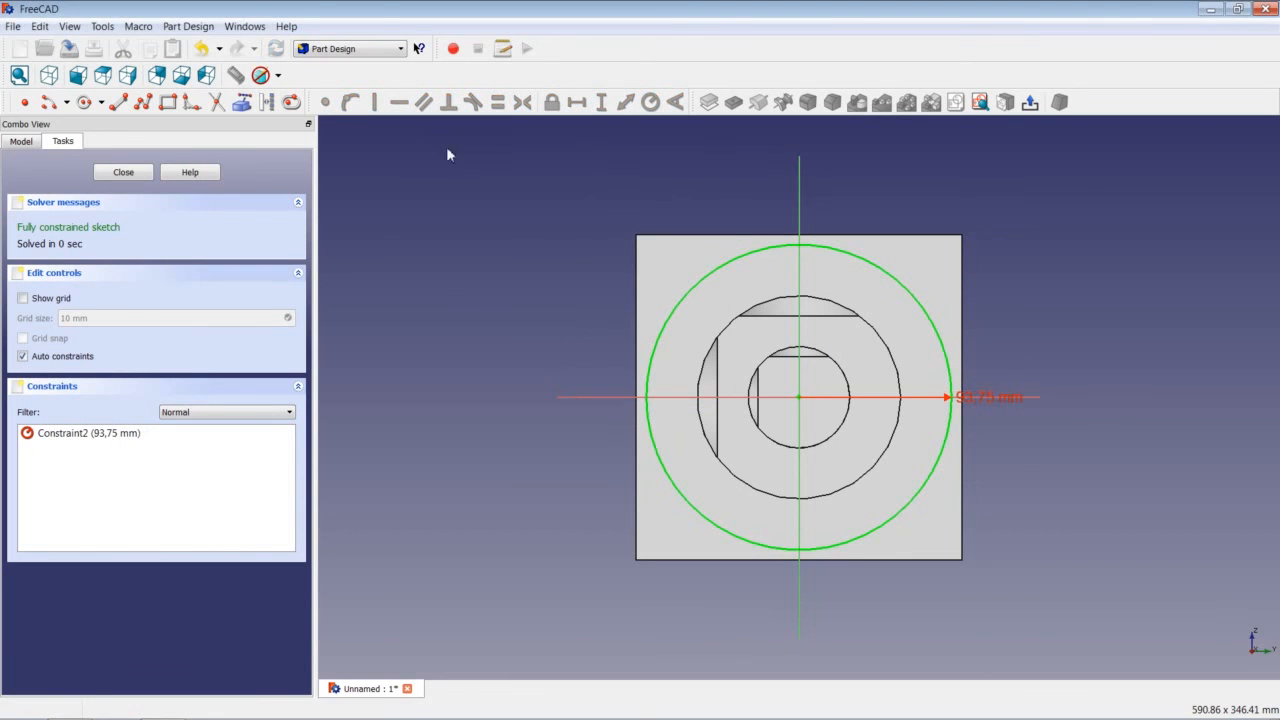
click(132, 172)
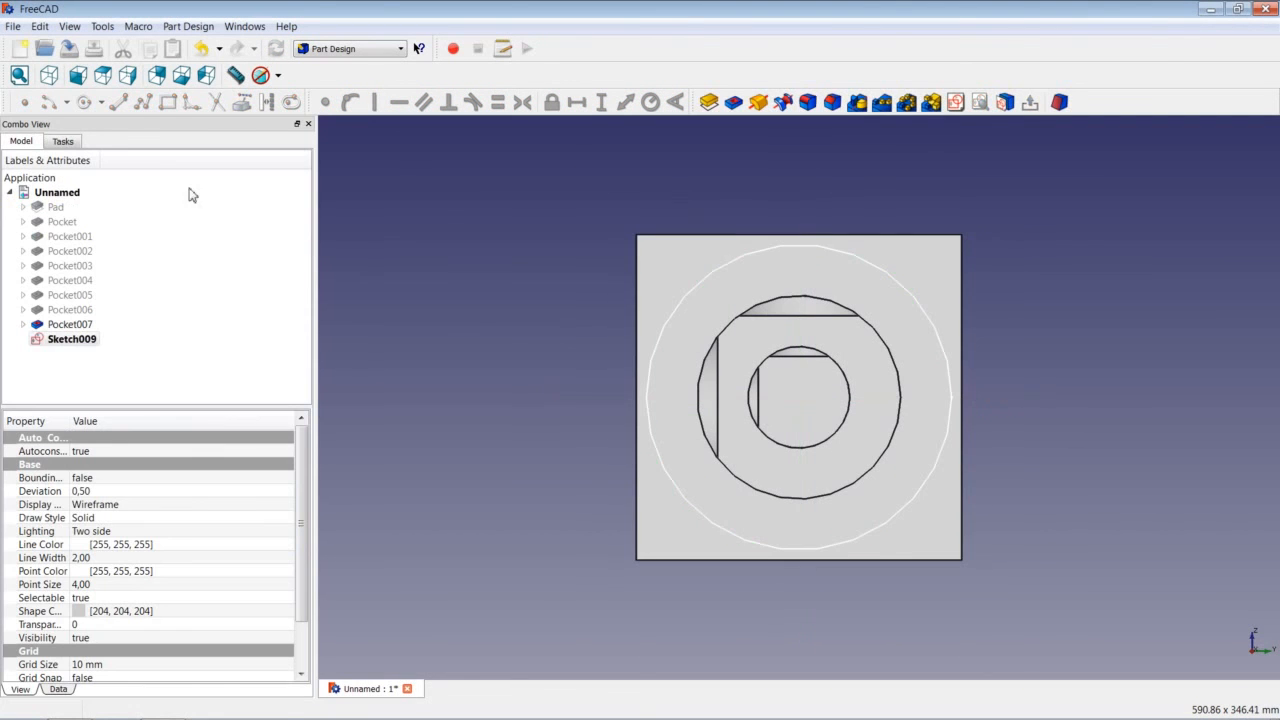
- Pocket the 93,75 mm radius circle on the right face to a length of 25 mm
click(733, 102)
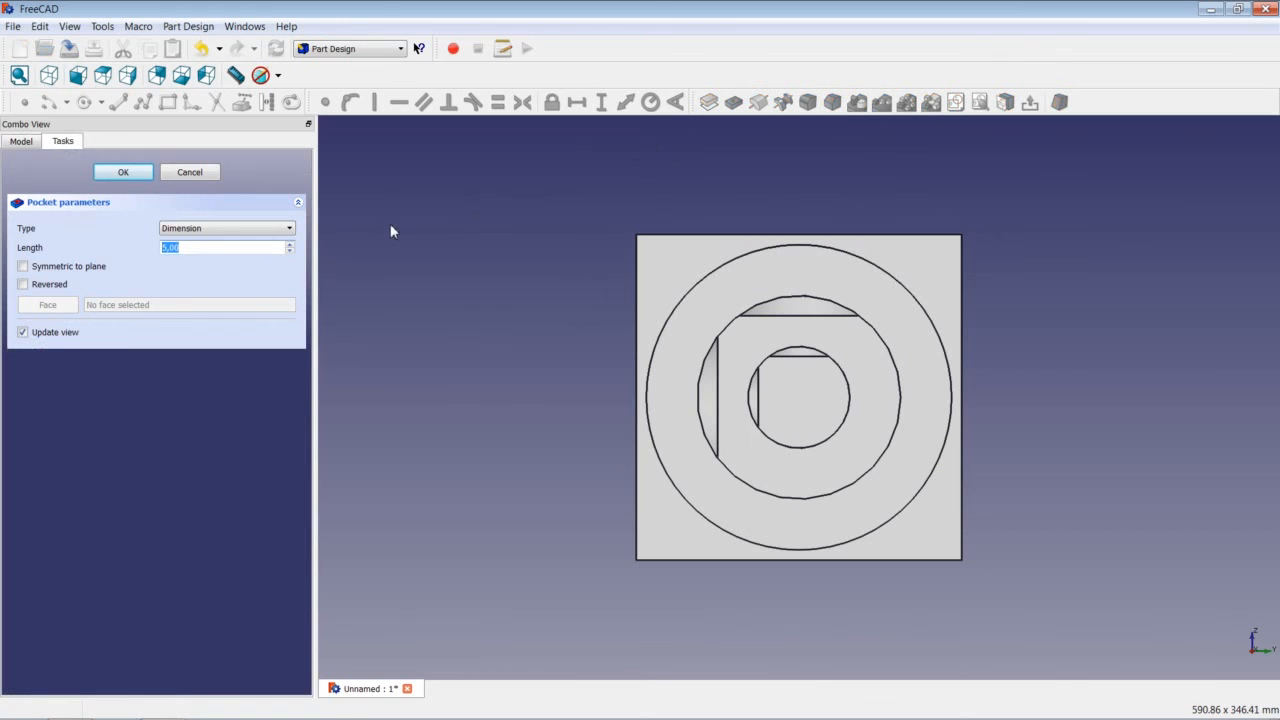
text(25)
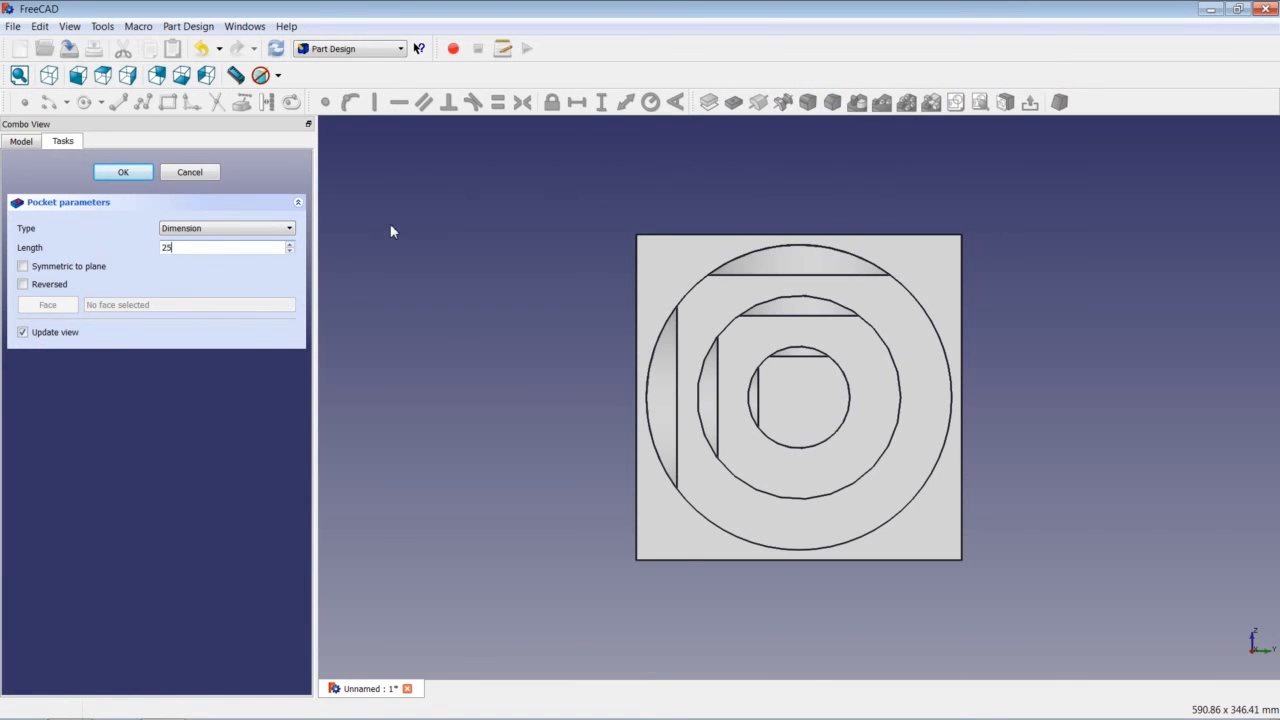
key(Return)
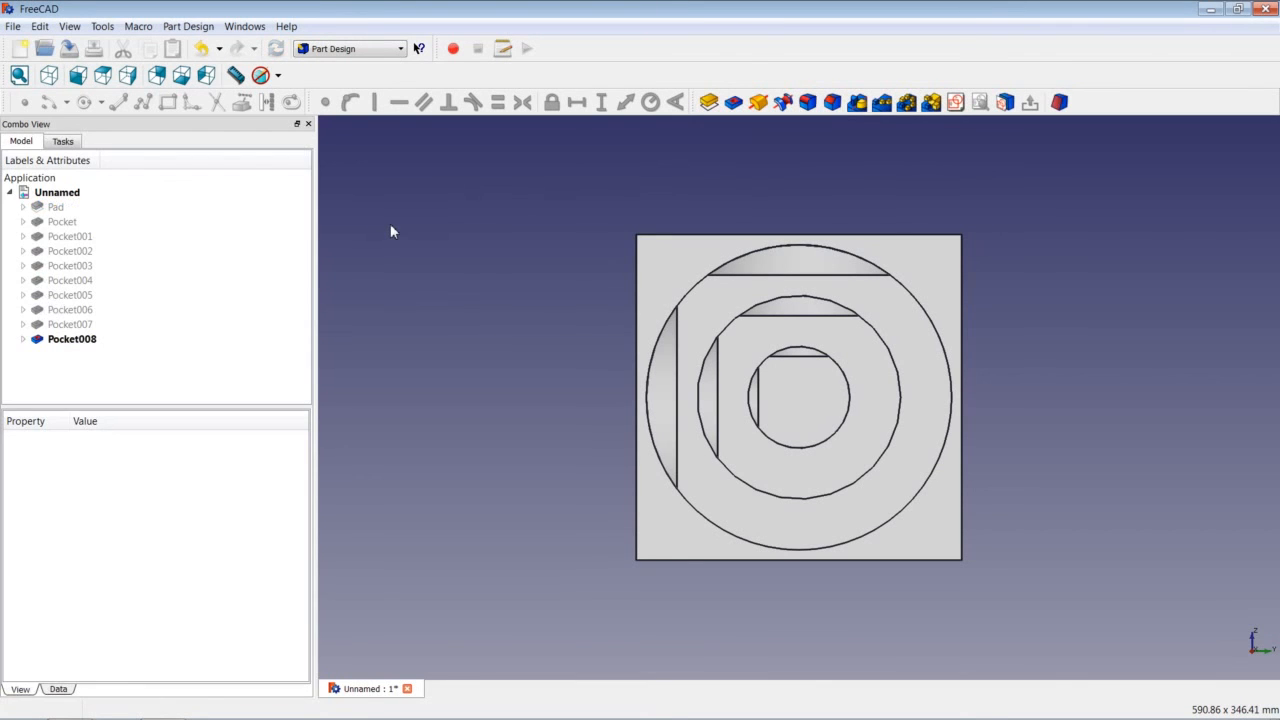
- Start a sketch on the uncut rear face, draw a circle of about 23 mm radius centred on the origin and select it
middle_drag(543, 390, 474, 406)
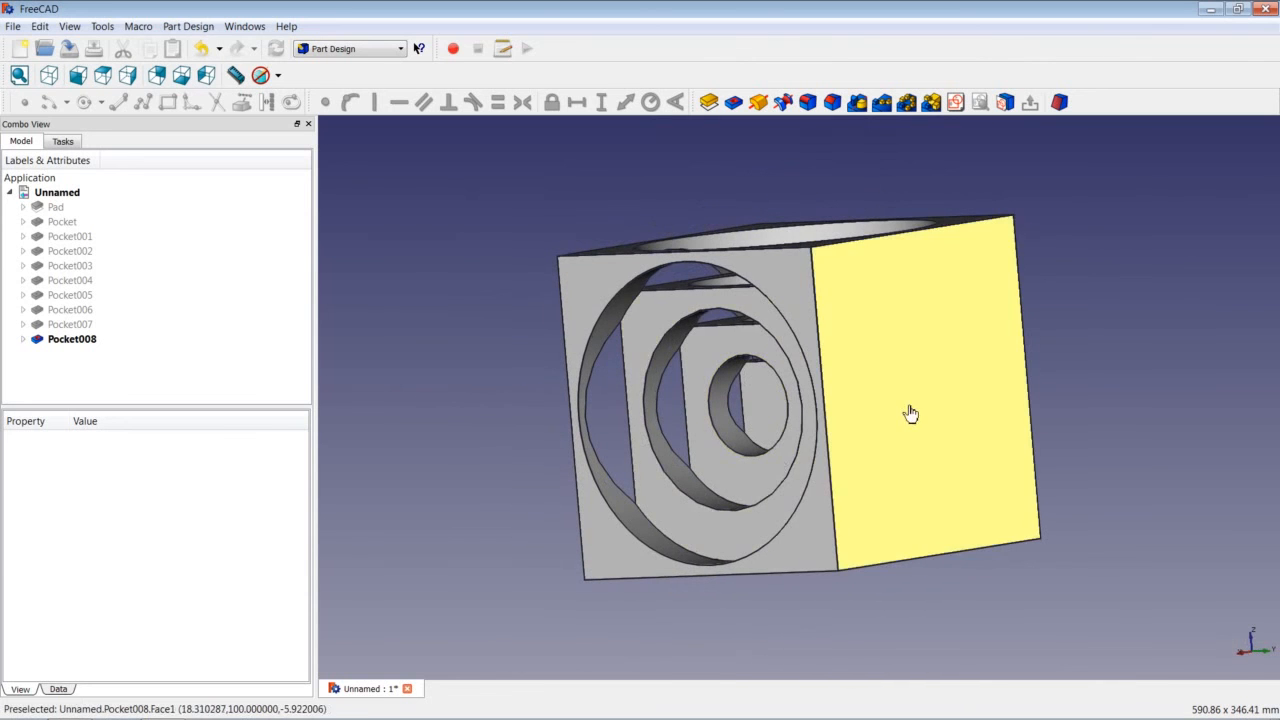
click(967, 425)
middle_drag(967, 430, 857, 423)
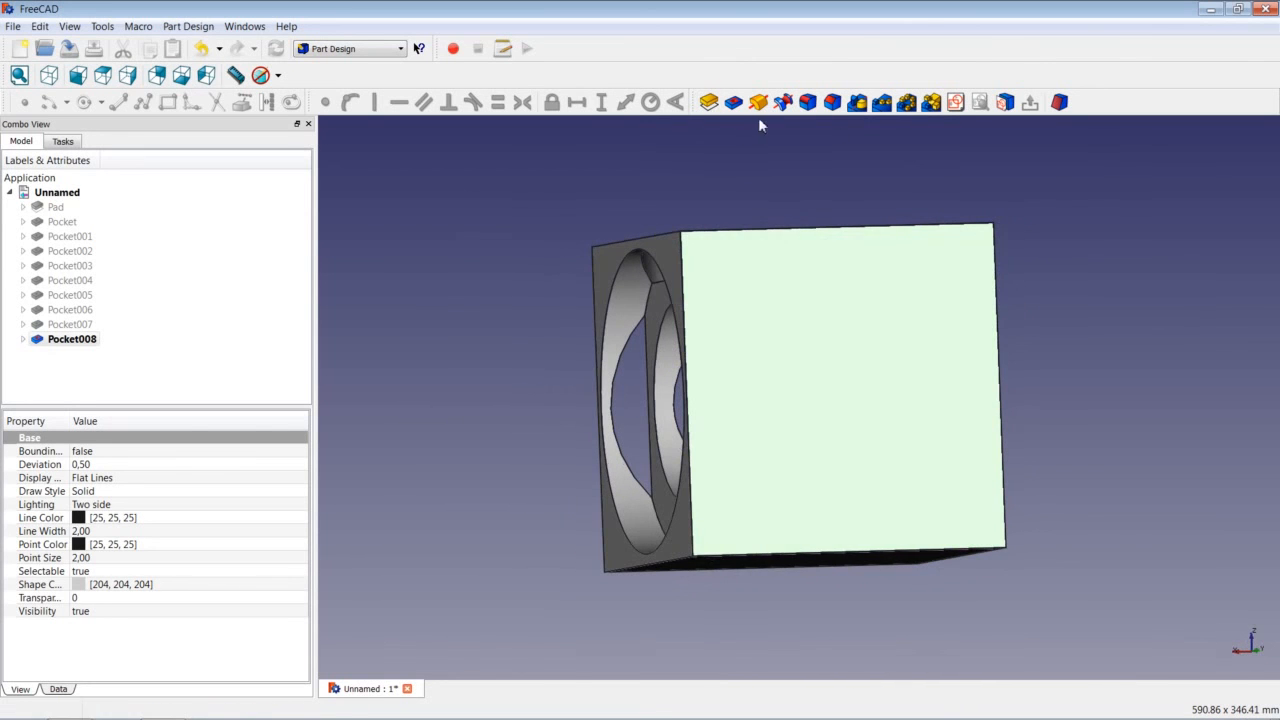
click(955, 103)
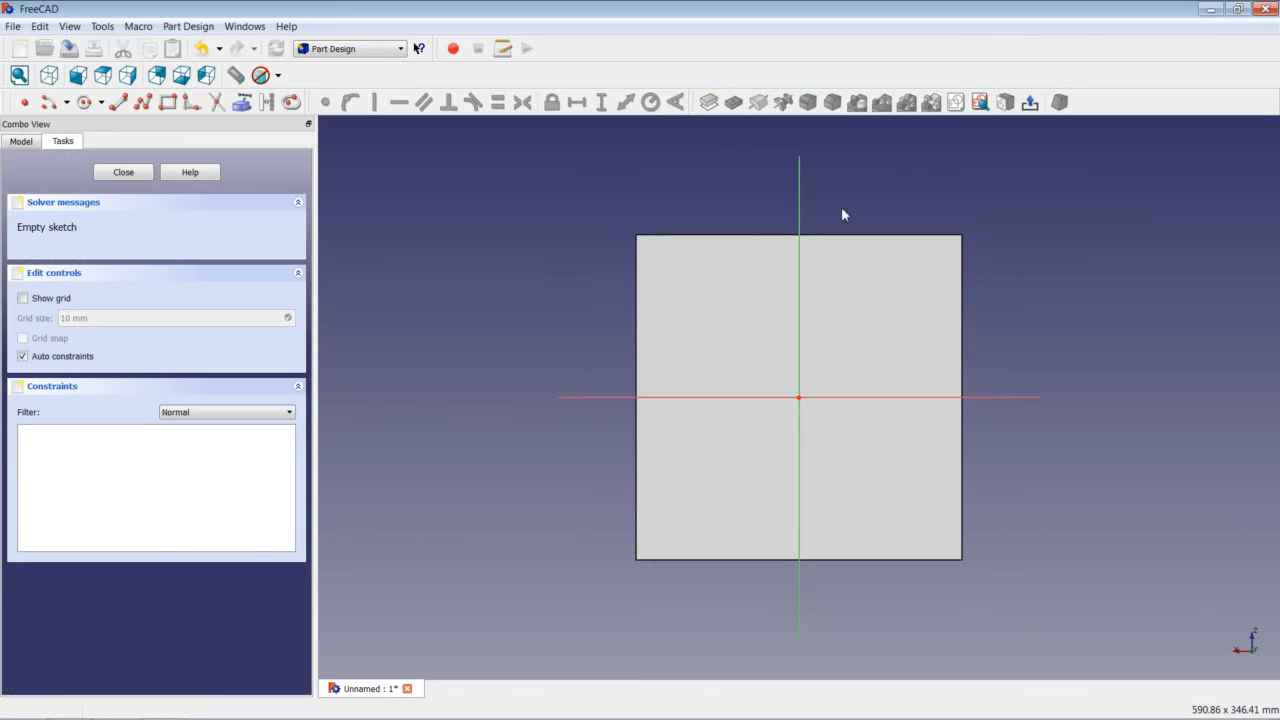
click(84, 102)
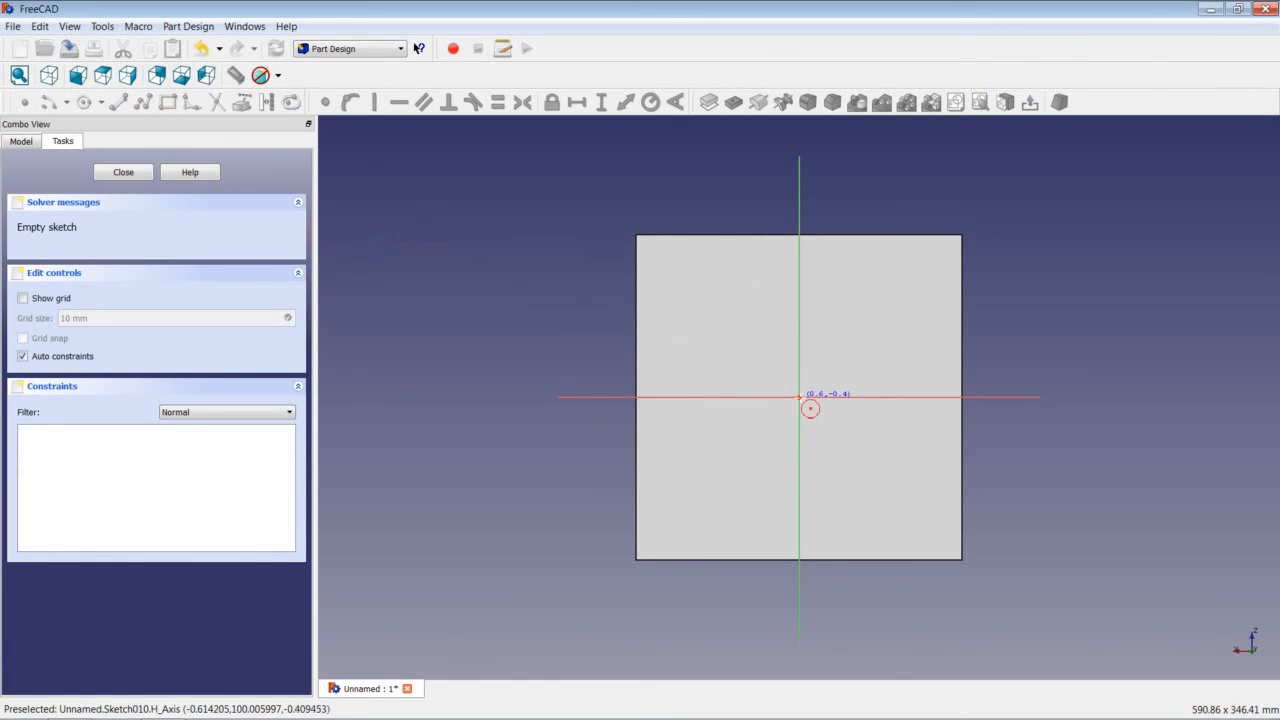
click(799, 397)
click(835, 388)
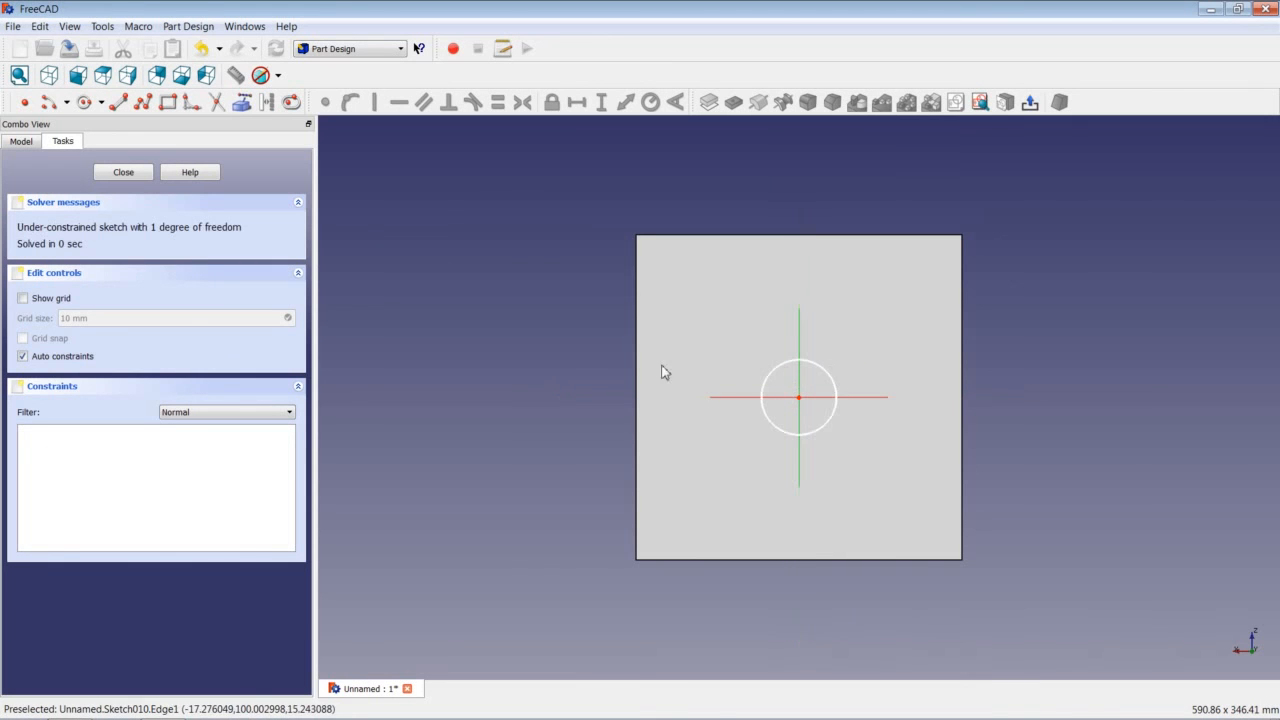
click(829, 375)
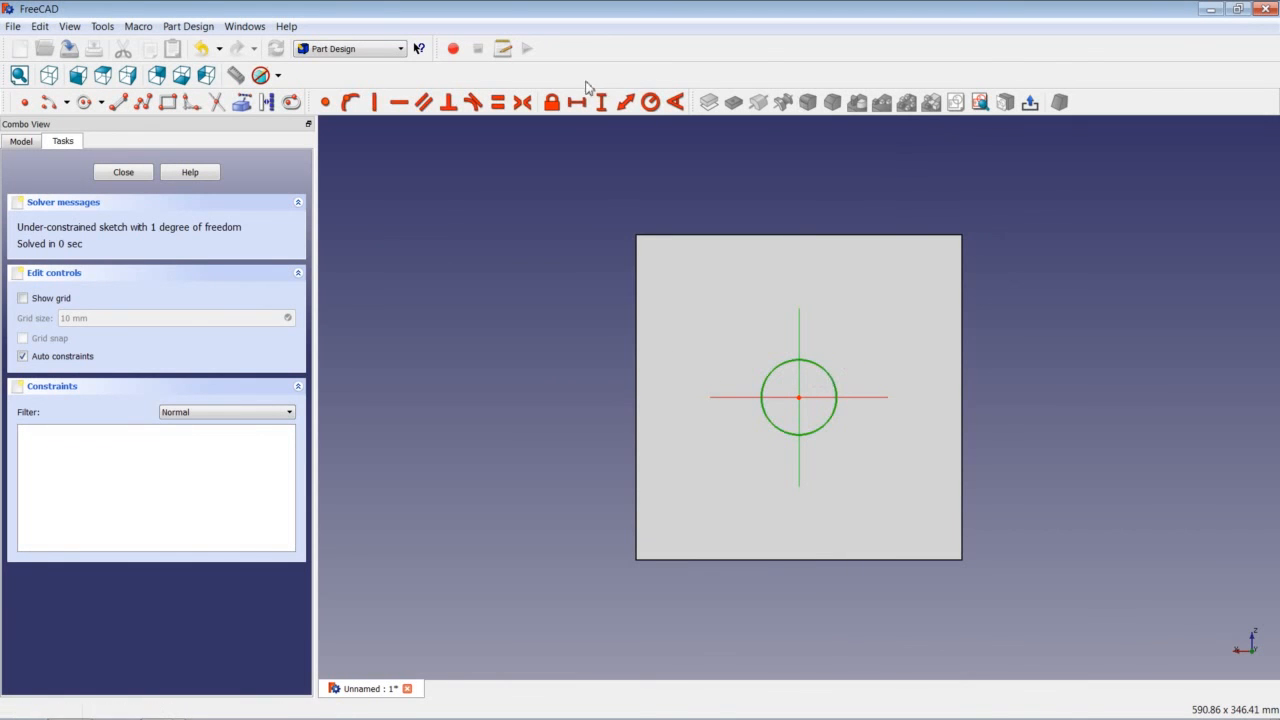
- Constrain the rear face's first circle to a 31,25 mm radius and close the sketch
click(651, 103)
text(31,25)
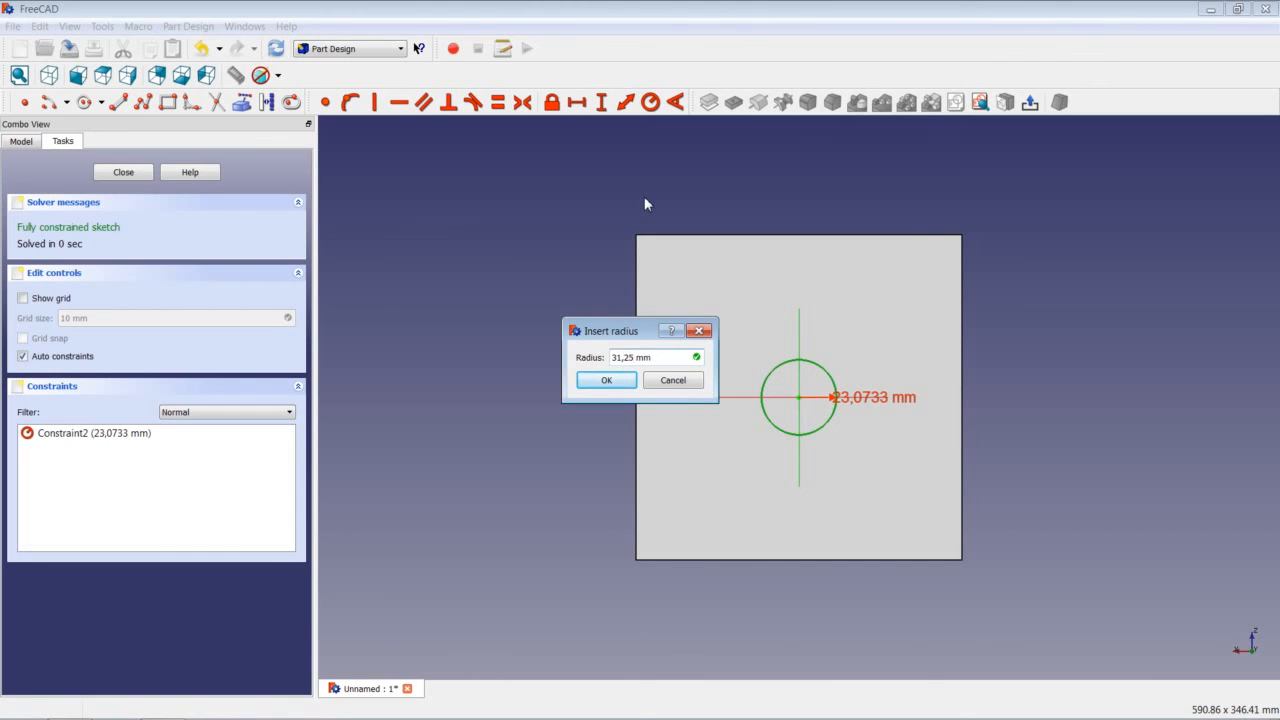
key(Return)
click(123, 175)
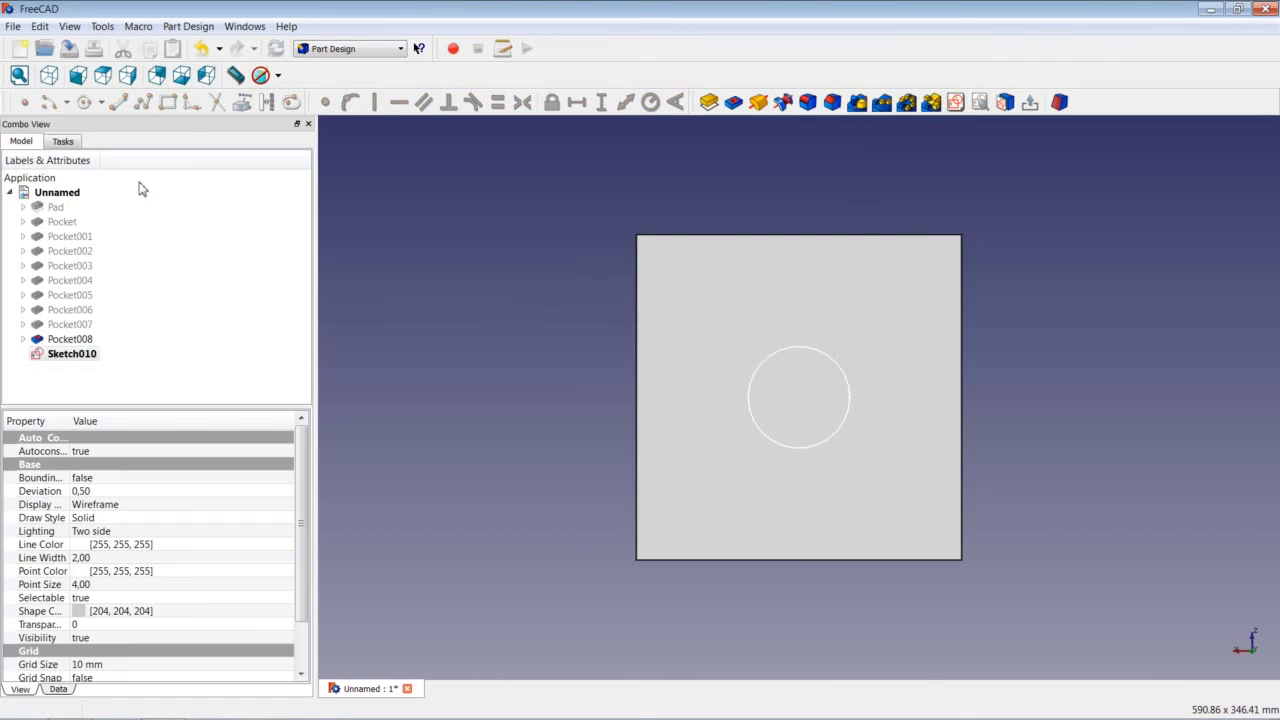
- Pocket the 31,25 mm radius circle on the rear face to a length of 75 mm
click(733, 102)
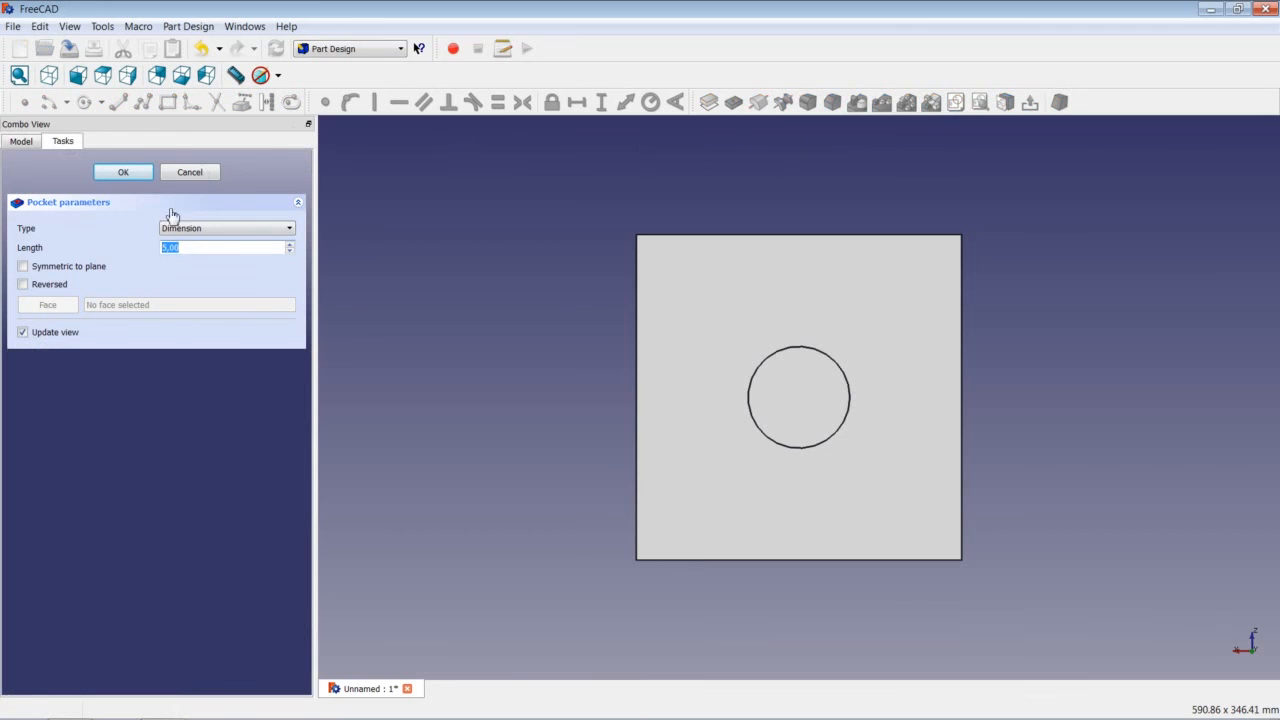
text(10)
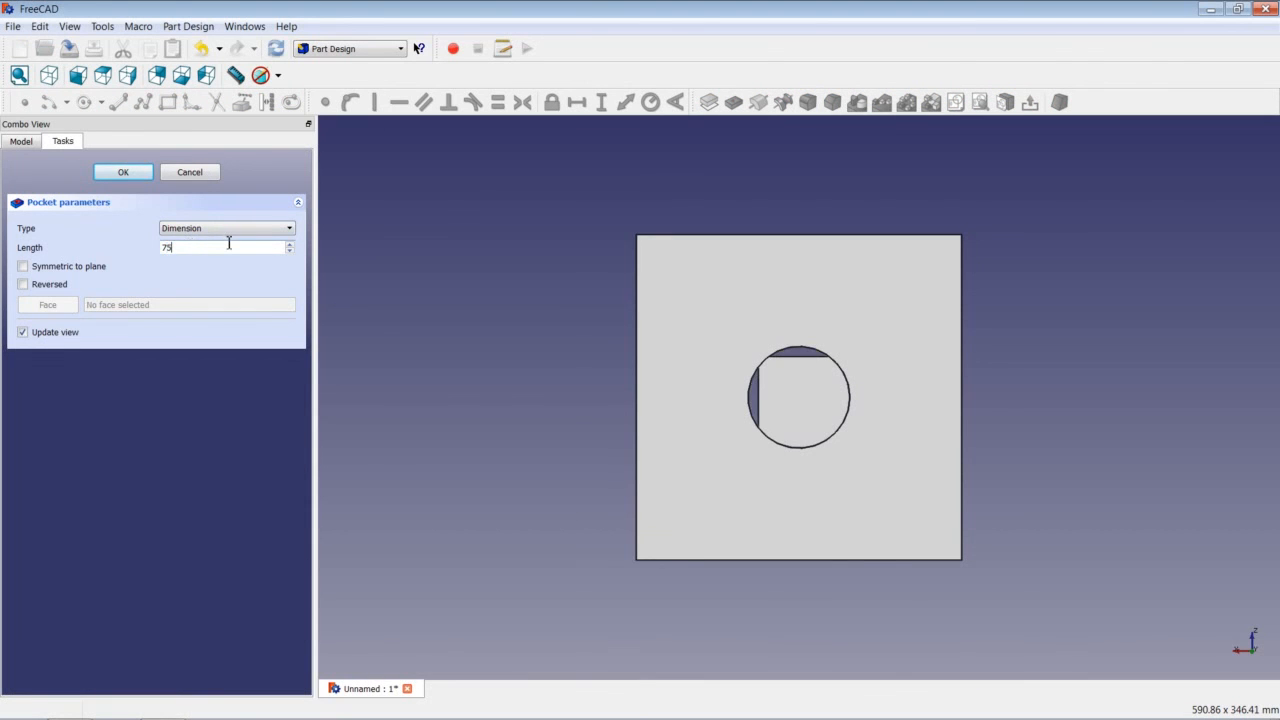
key(Return)
- Start a second sketch on the rear face, draw a circle of about 54 mm radius centred on the origin and select it
click(726, 309)
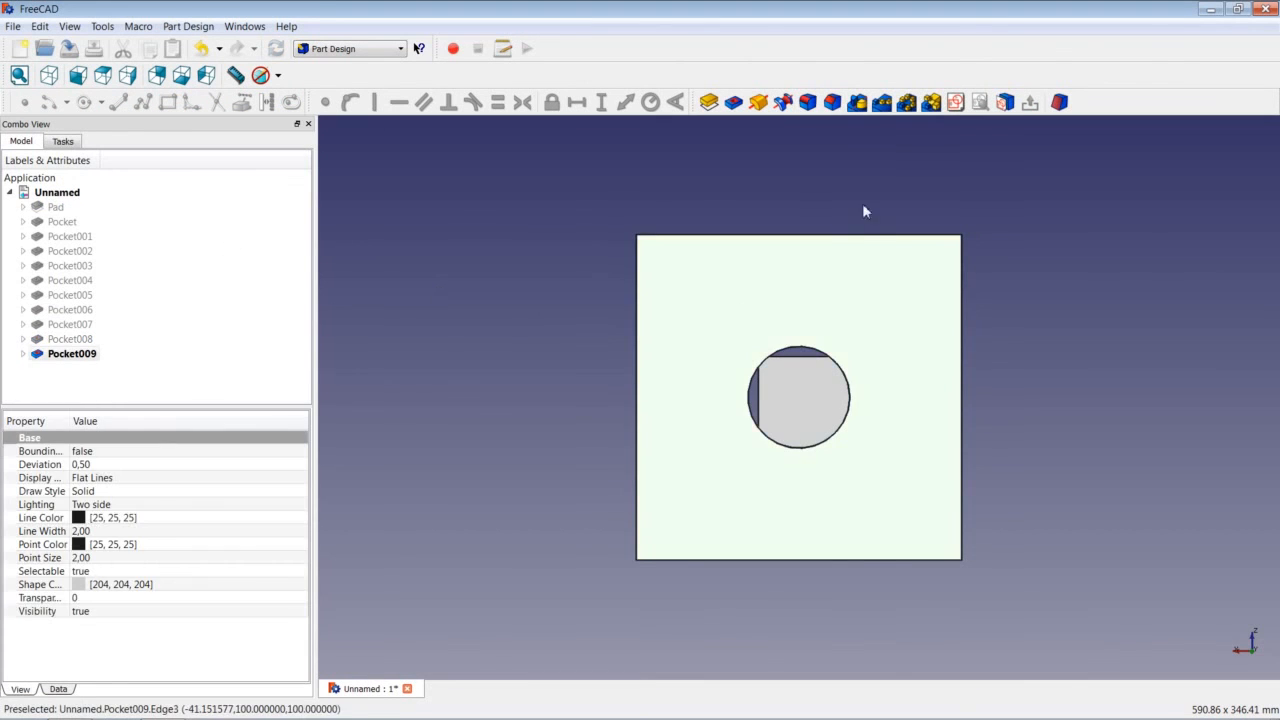
click(955, 102)
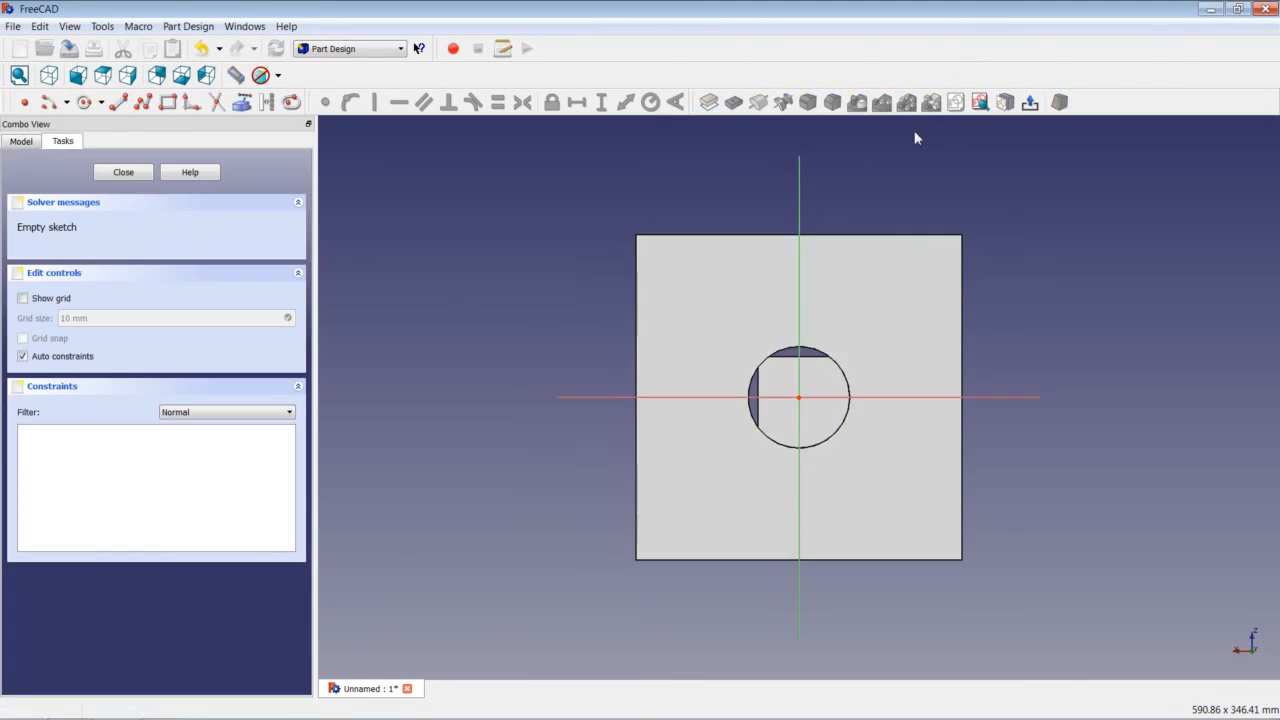
click(85, 102)
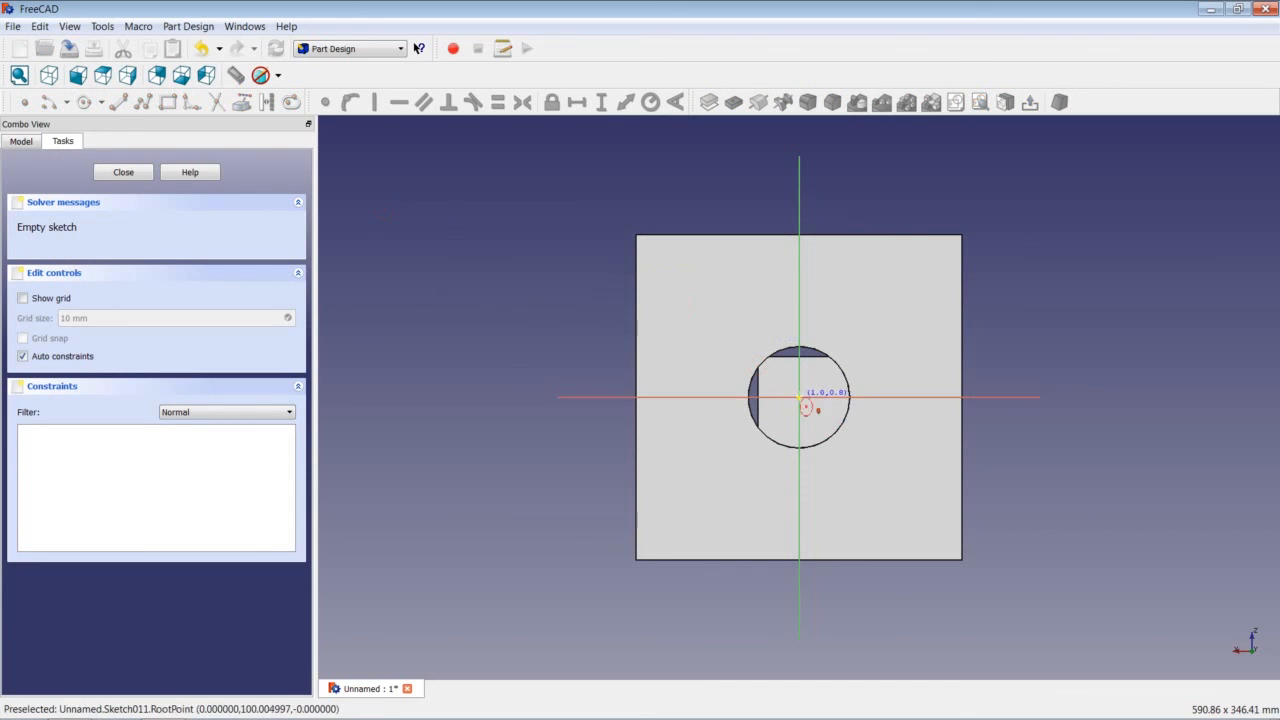
click(799, 397)
click(861, 331)
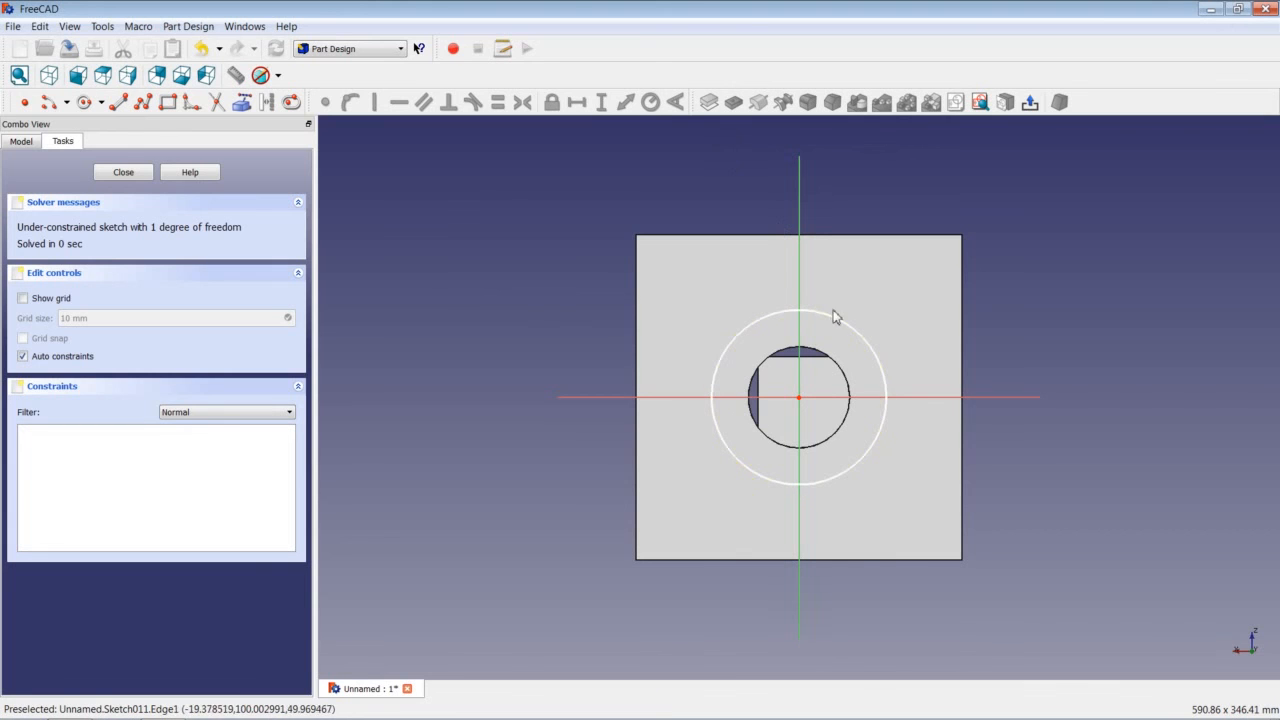
click(721, 356)
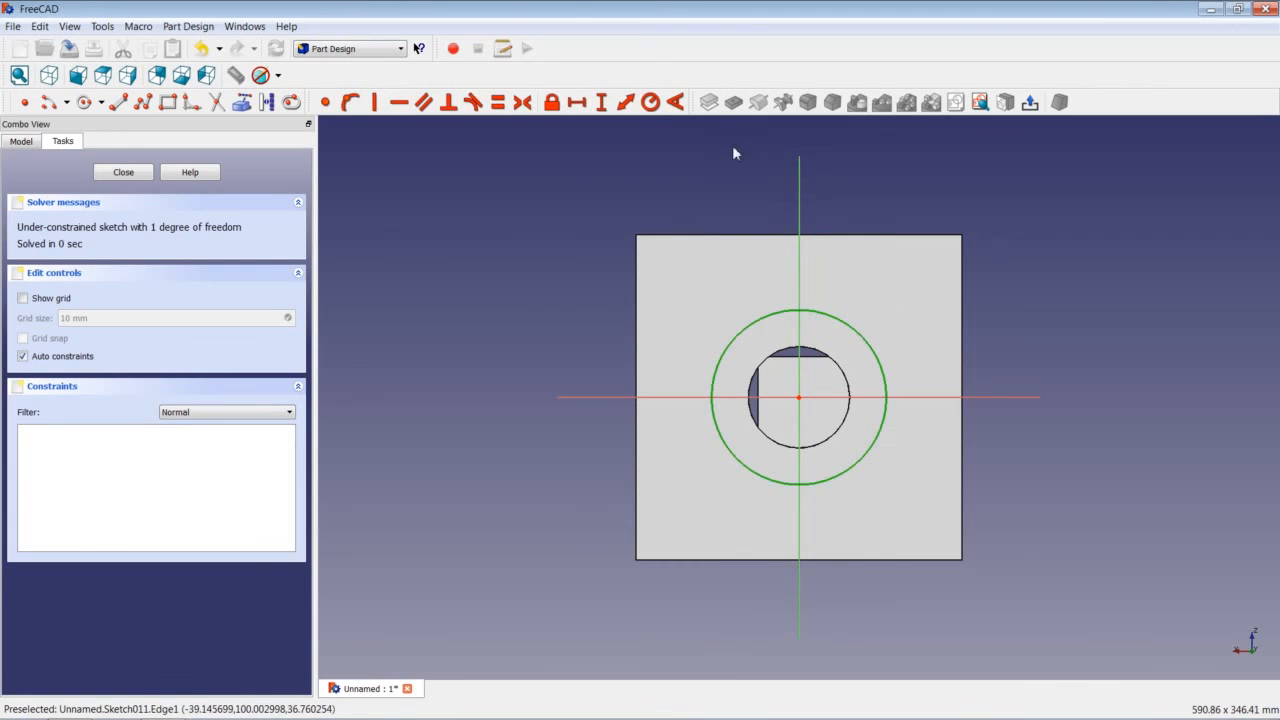
- Constrain the rear face's second circle to a 62,5 mm radius and close the sketch
click(650, 104)
text(62,5)
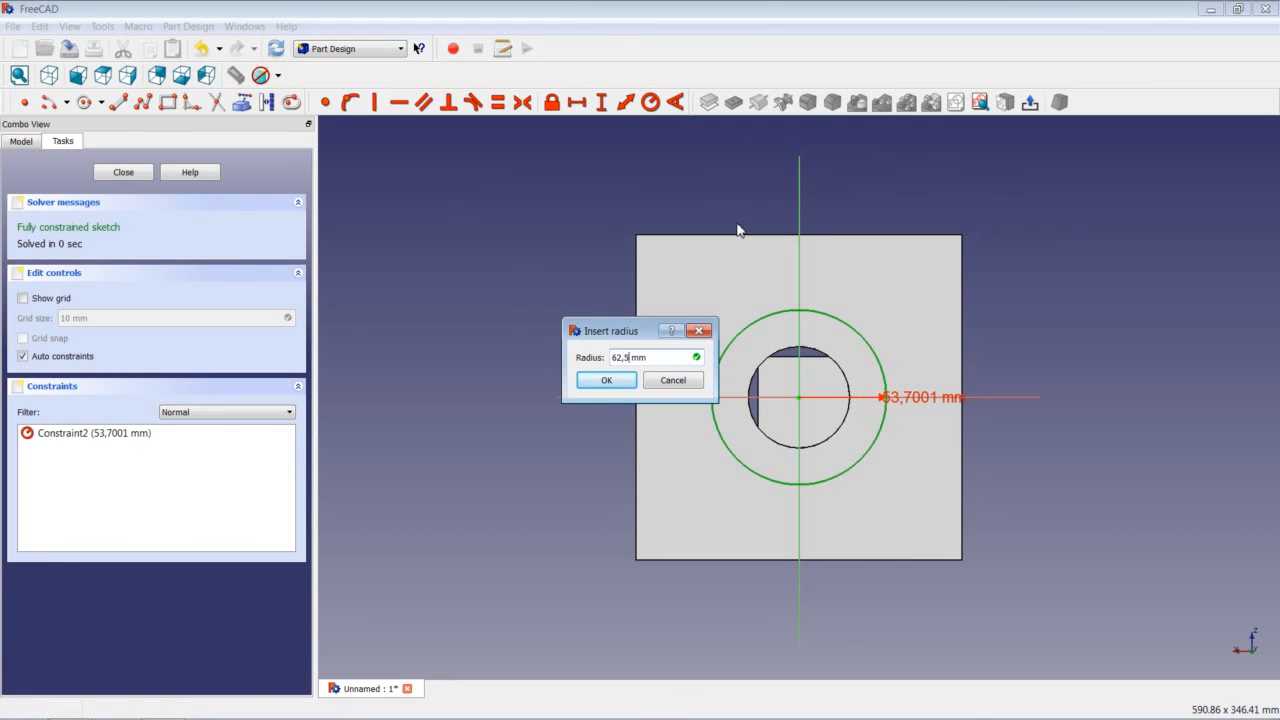
key(Return)
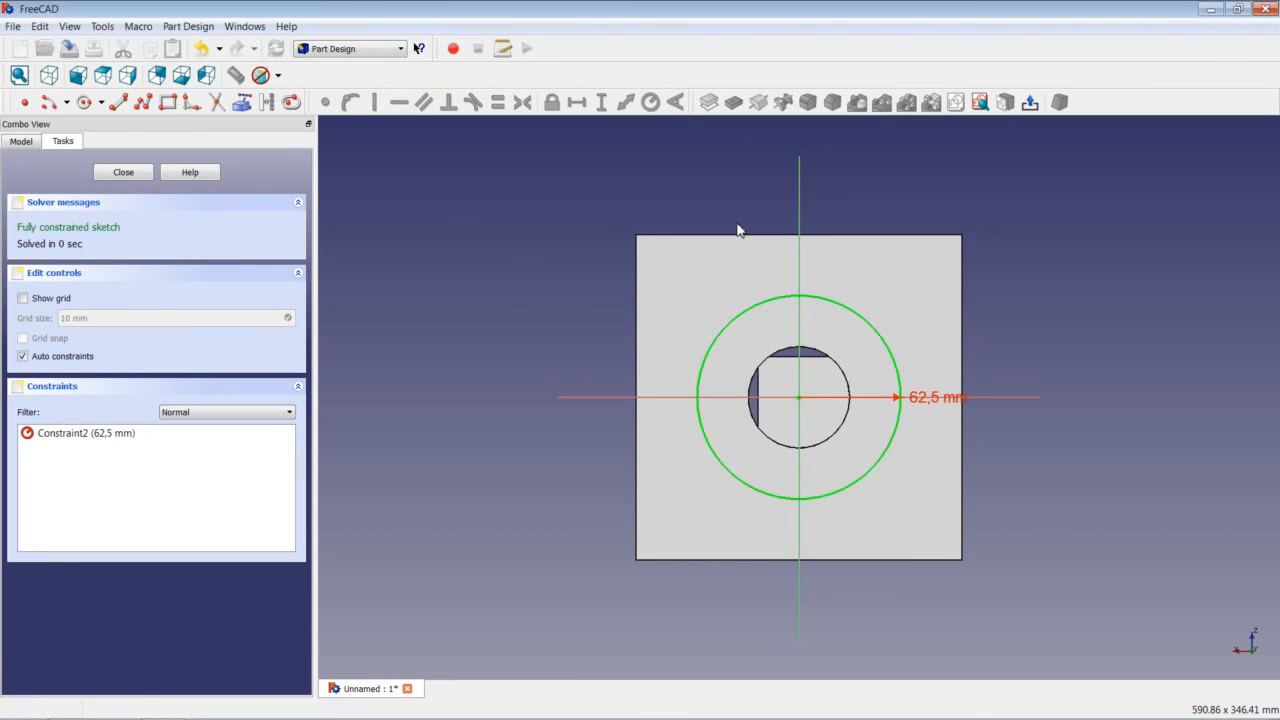
click(123, 173)
- Pocket the 62,5 mm radius circle on the rear face to a length of 50 mm
click(733, 102)
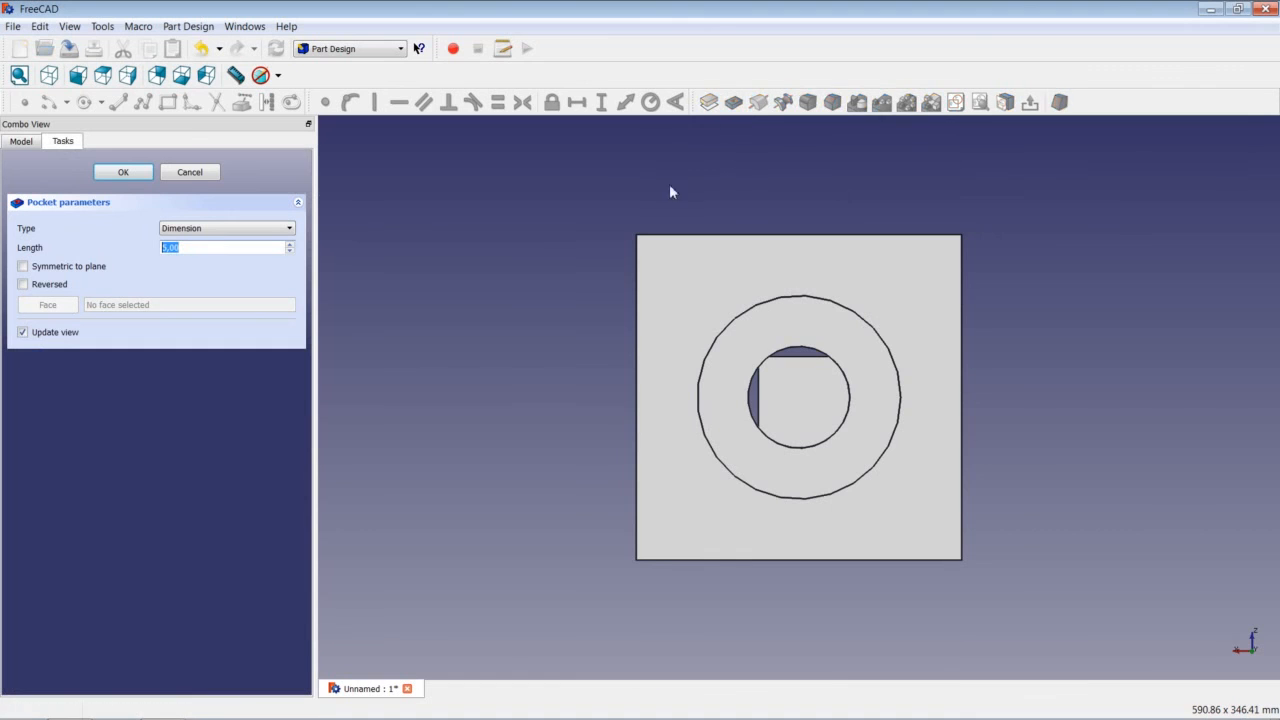
text(50)
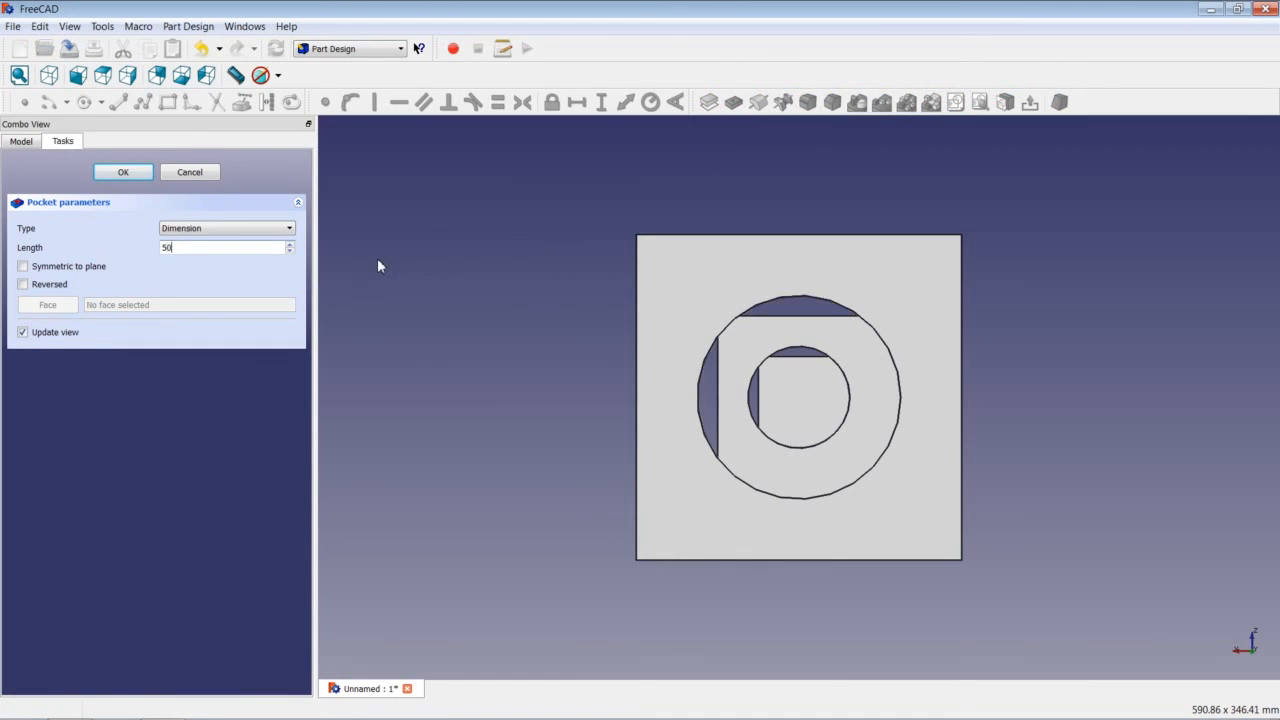
key(Return)
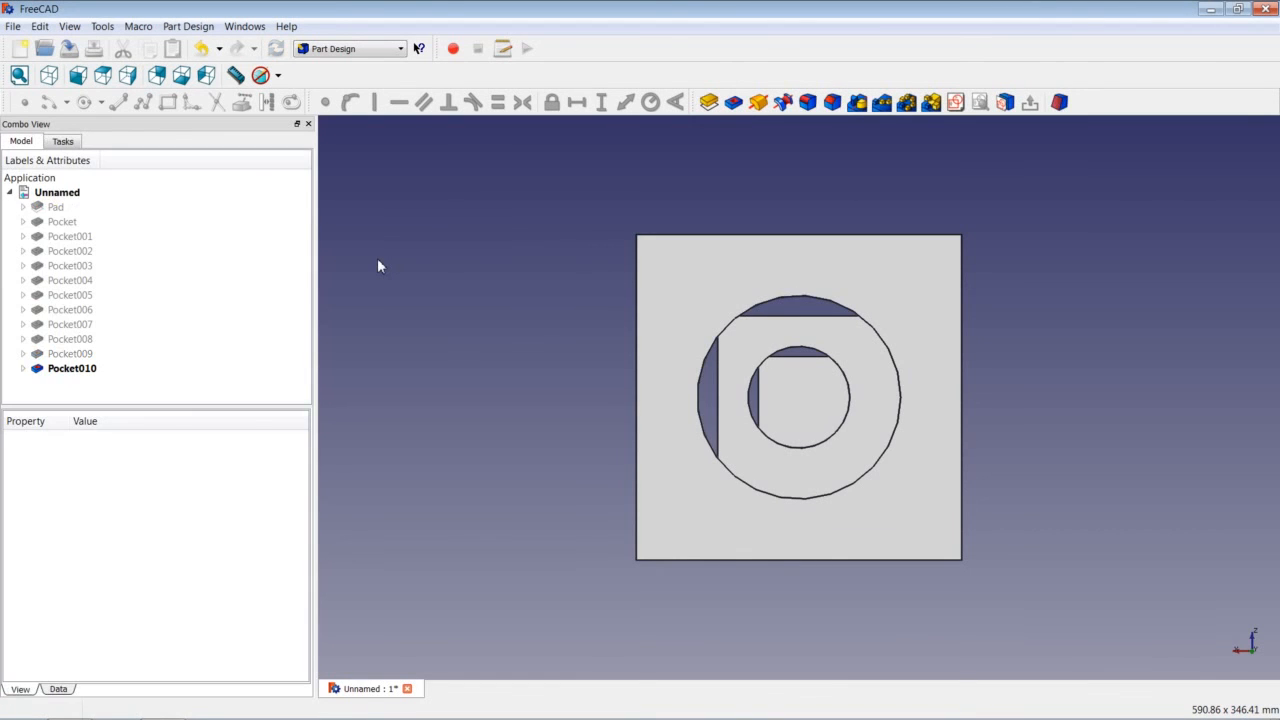
- Start a third sketch on the rear face, draw a circle of about 76 mm radius centred on the origin and select it
click(955, 102)
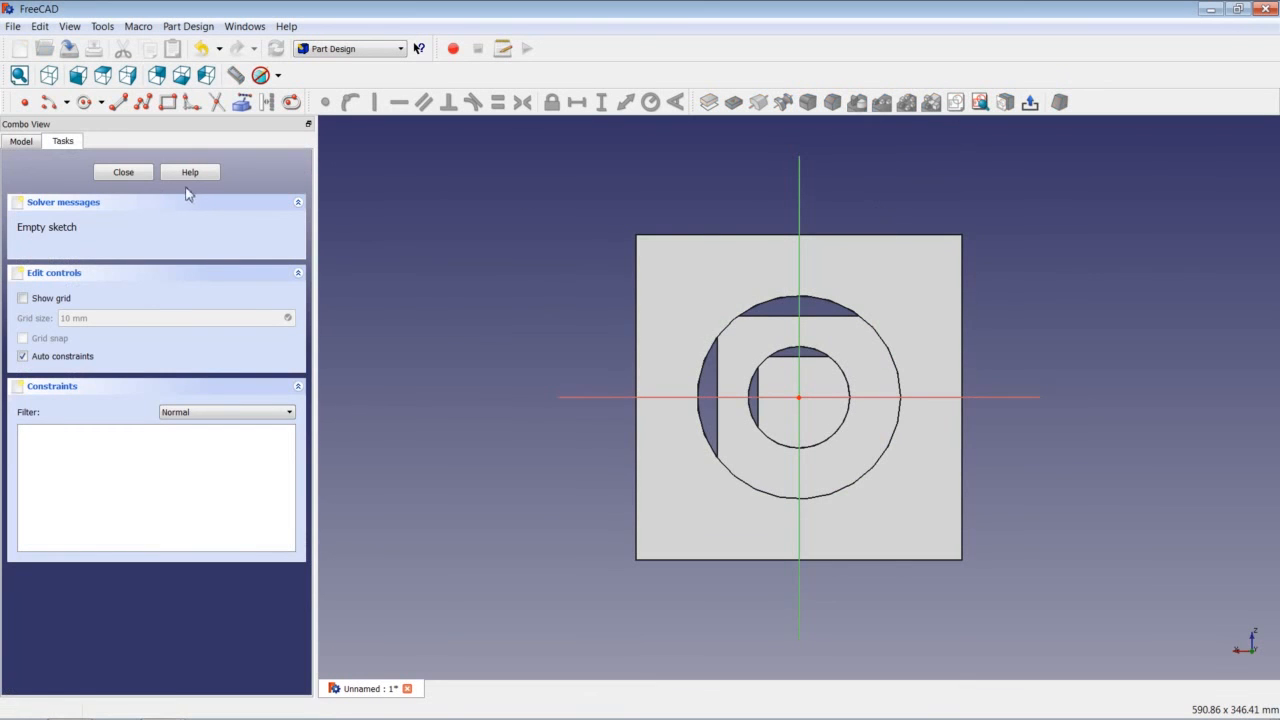
click(84, 102)
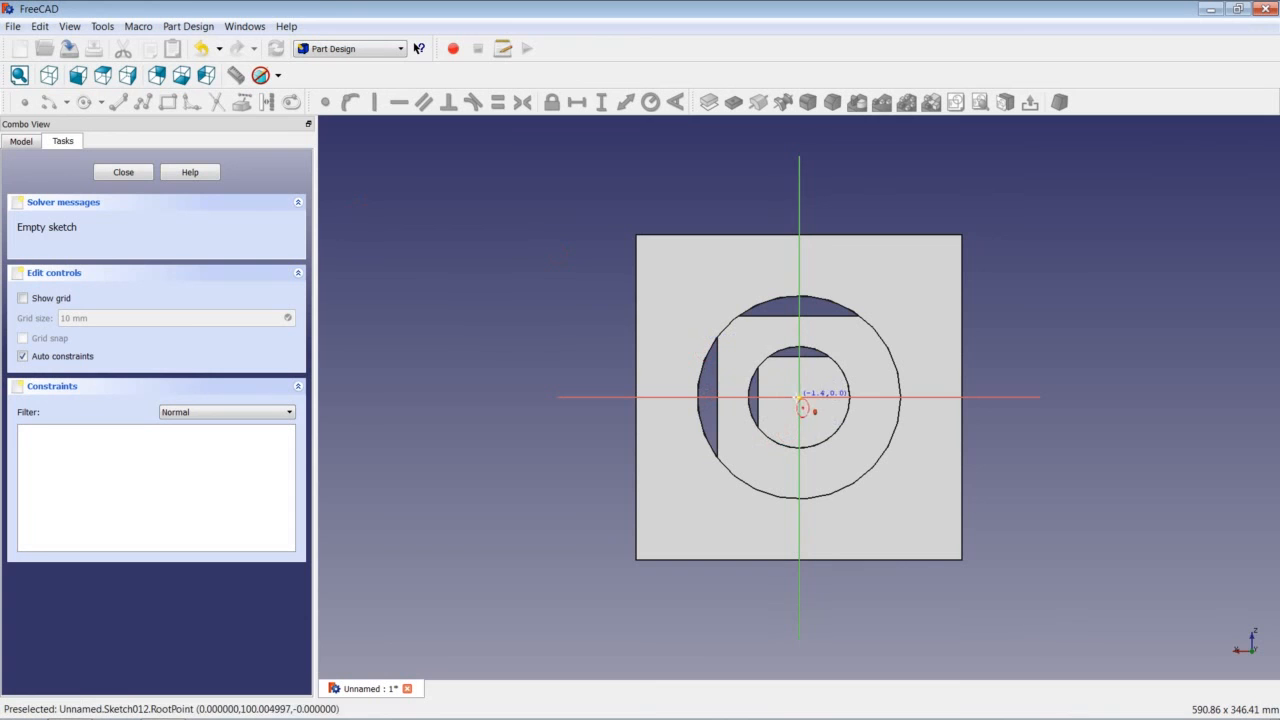
click(799, 397)
click(884, 307)
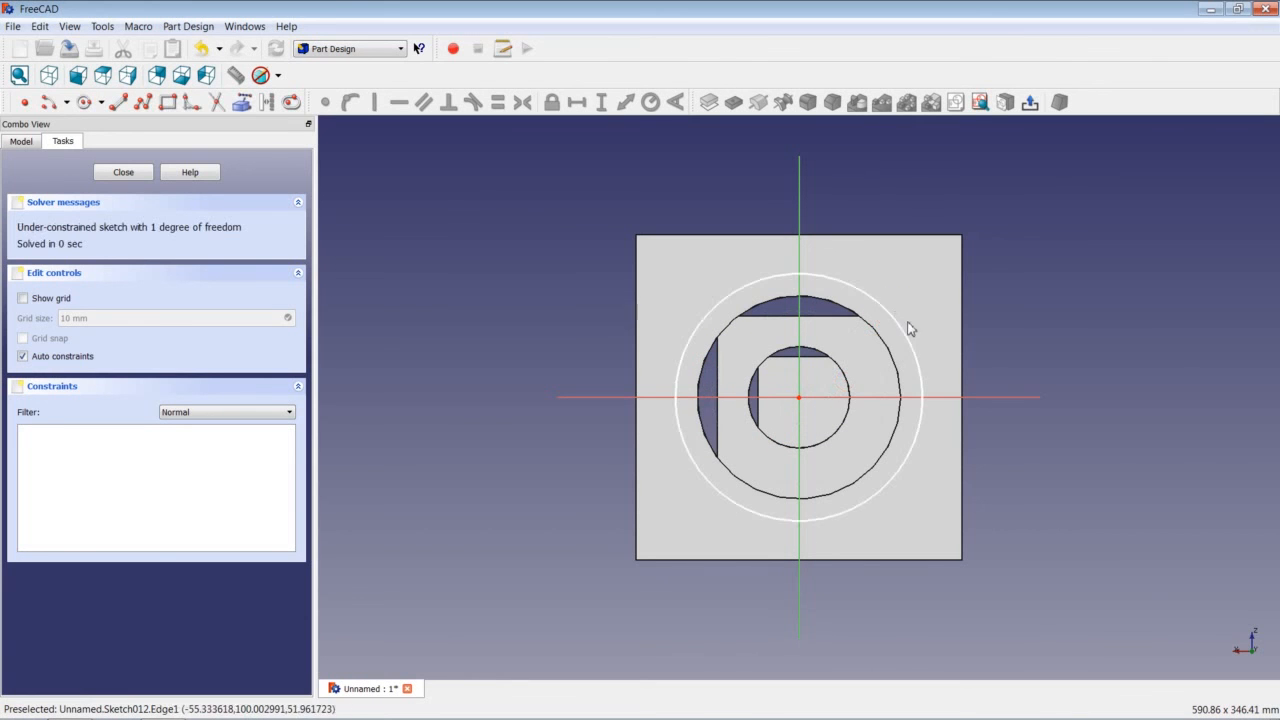
click(901, 330)
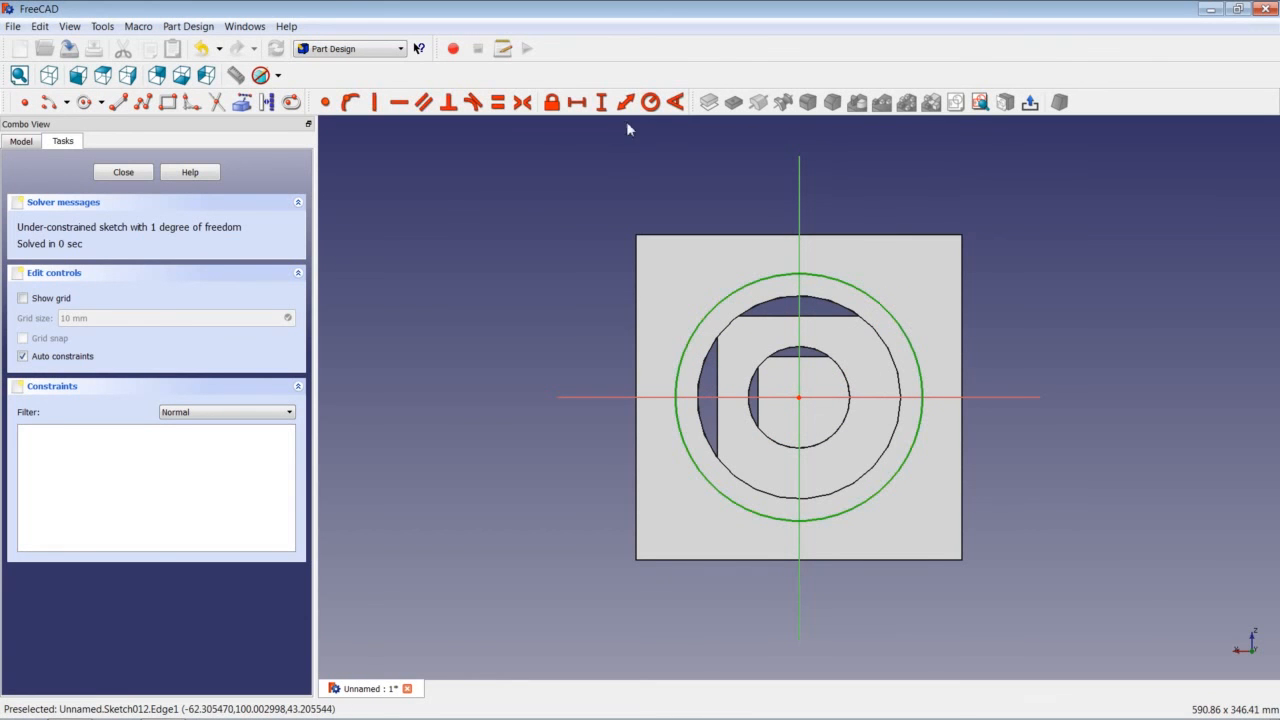
- Constrain the rear face's third circle to a 93,75 mm radius and close the sketch
click(650, 102)
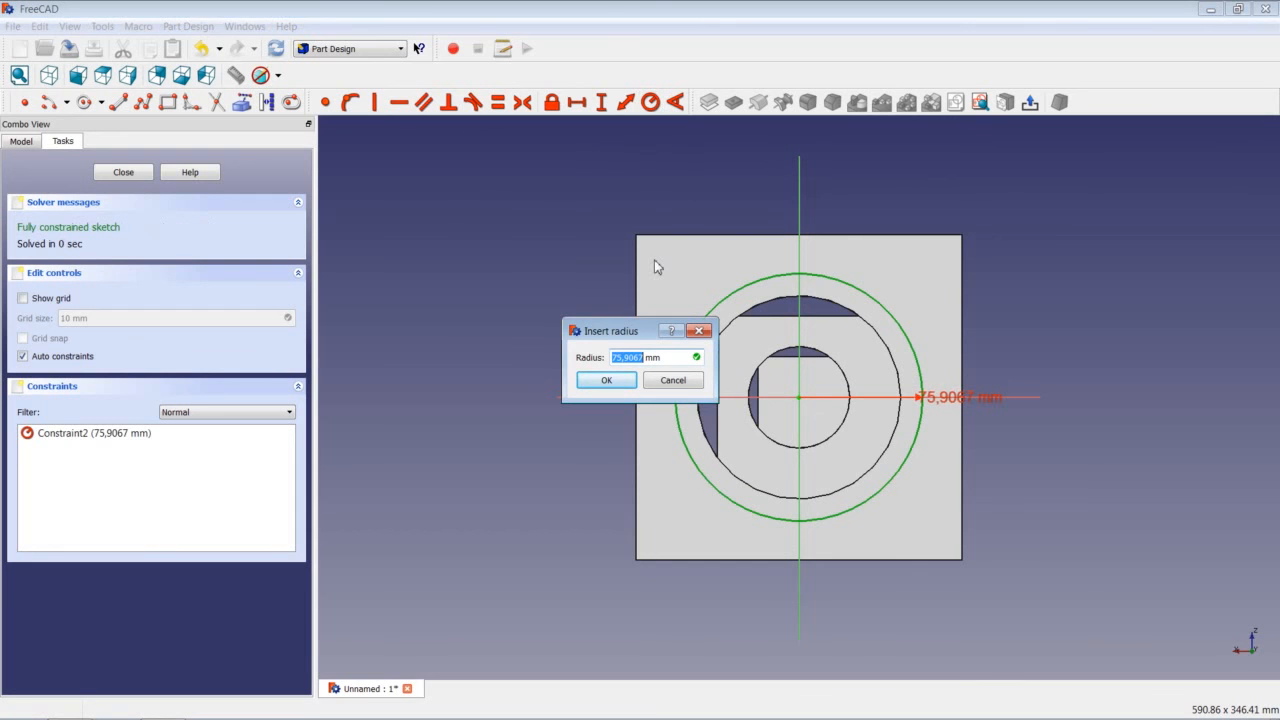
text(93,7)
text(5)
key(Return)
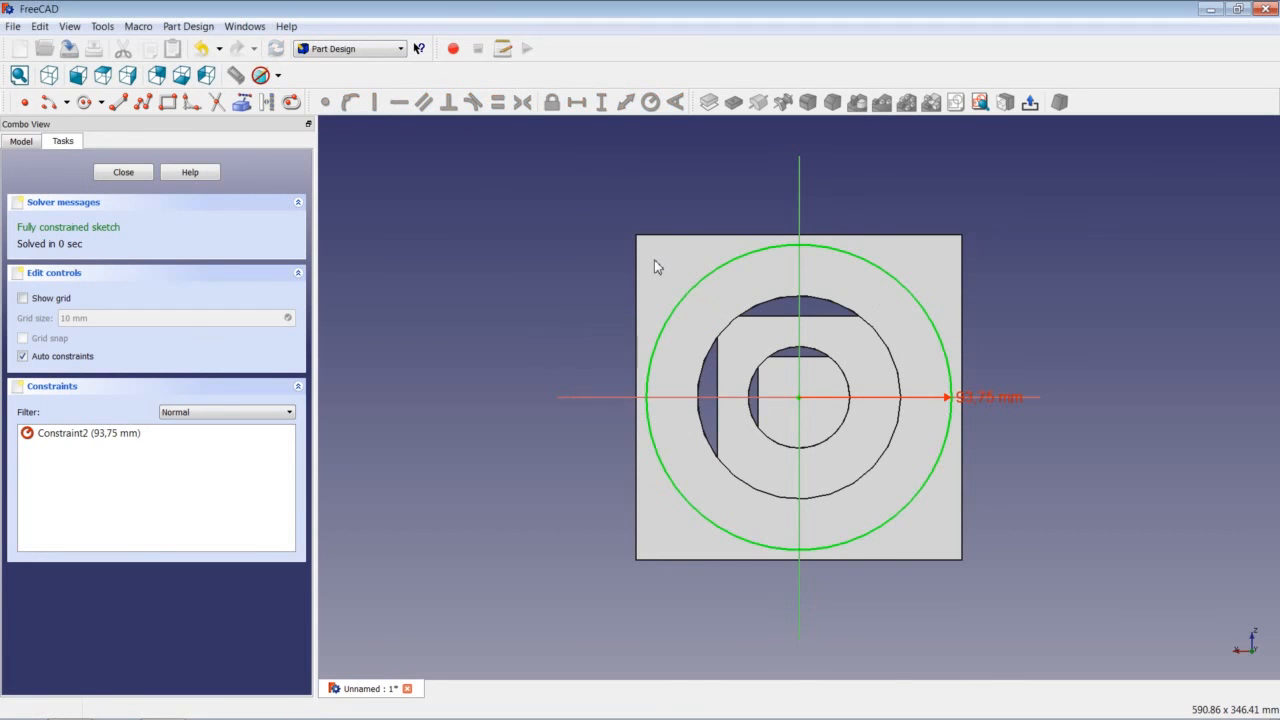
click(123, 173)
- Pocket the 93,75 mm radius circle on the rear face to a length of 25 mm
click(733, 102)
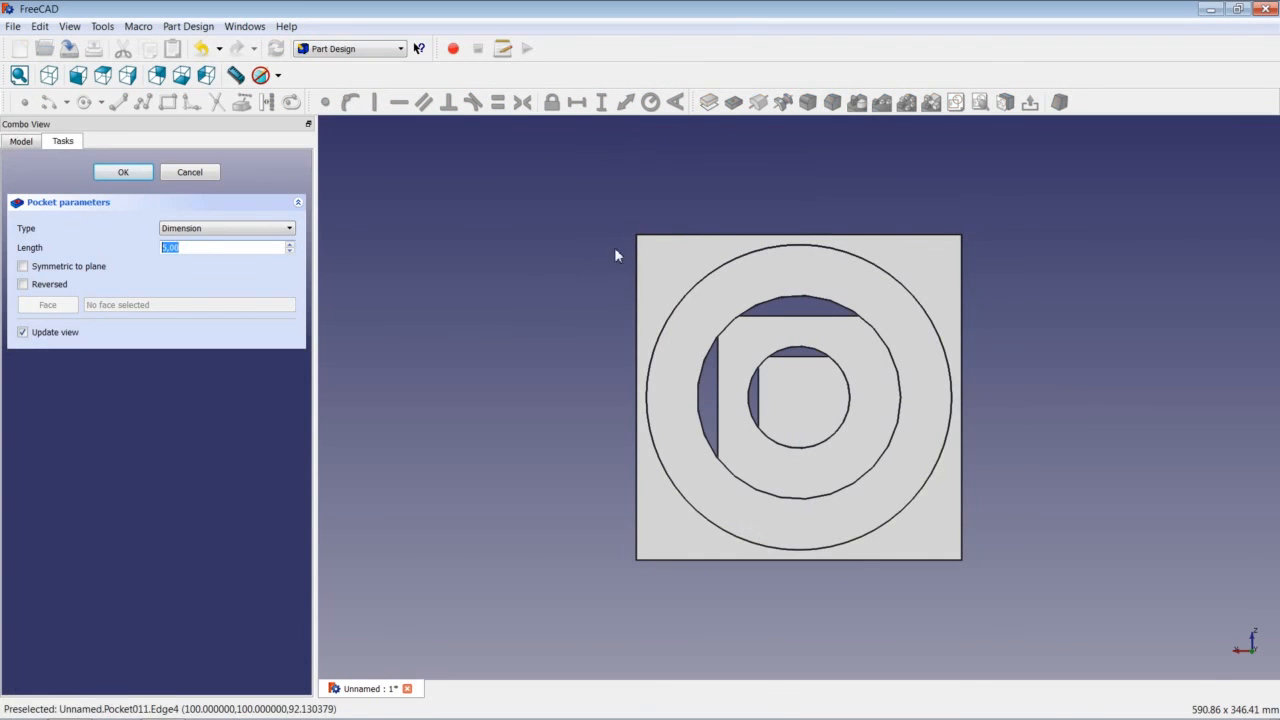
text(10)
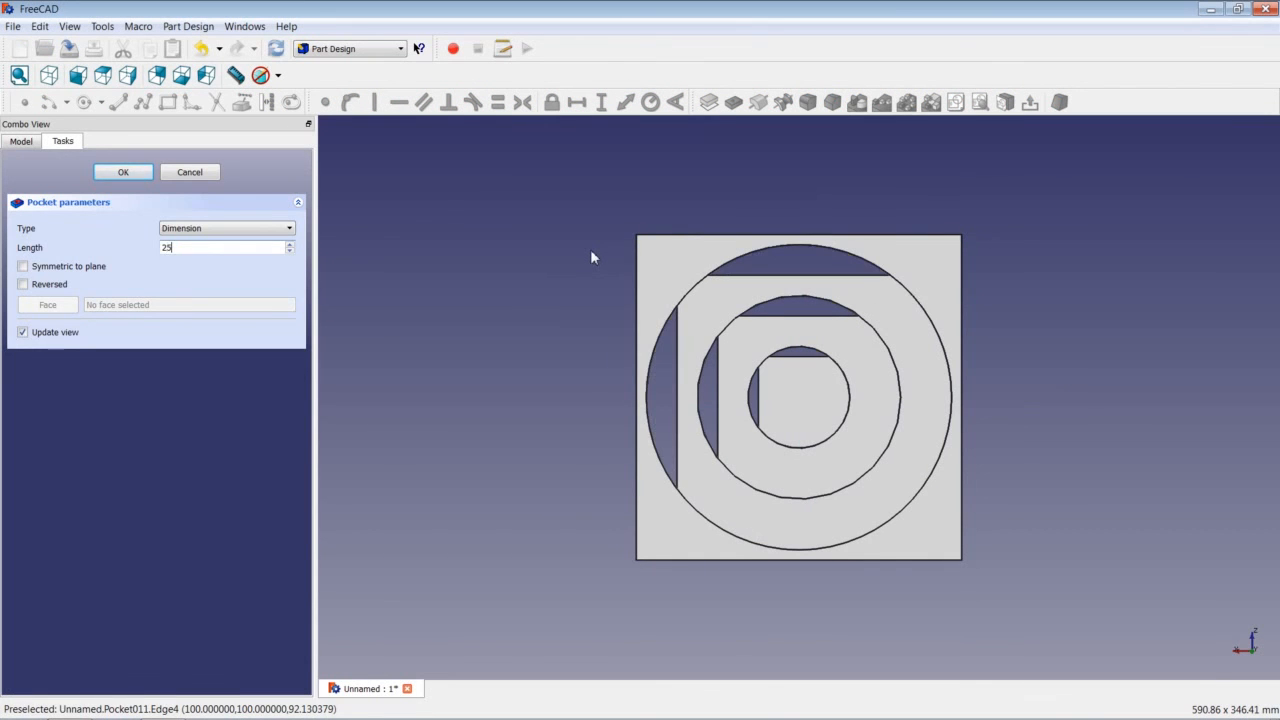
key(Return)
- Start a sketch on the cube's uncut left face and draw a circle of about 49 mm radius centred on the origin, leaving it selected
middle_drag(854, 431, 628, 448)
click(813, 381)
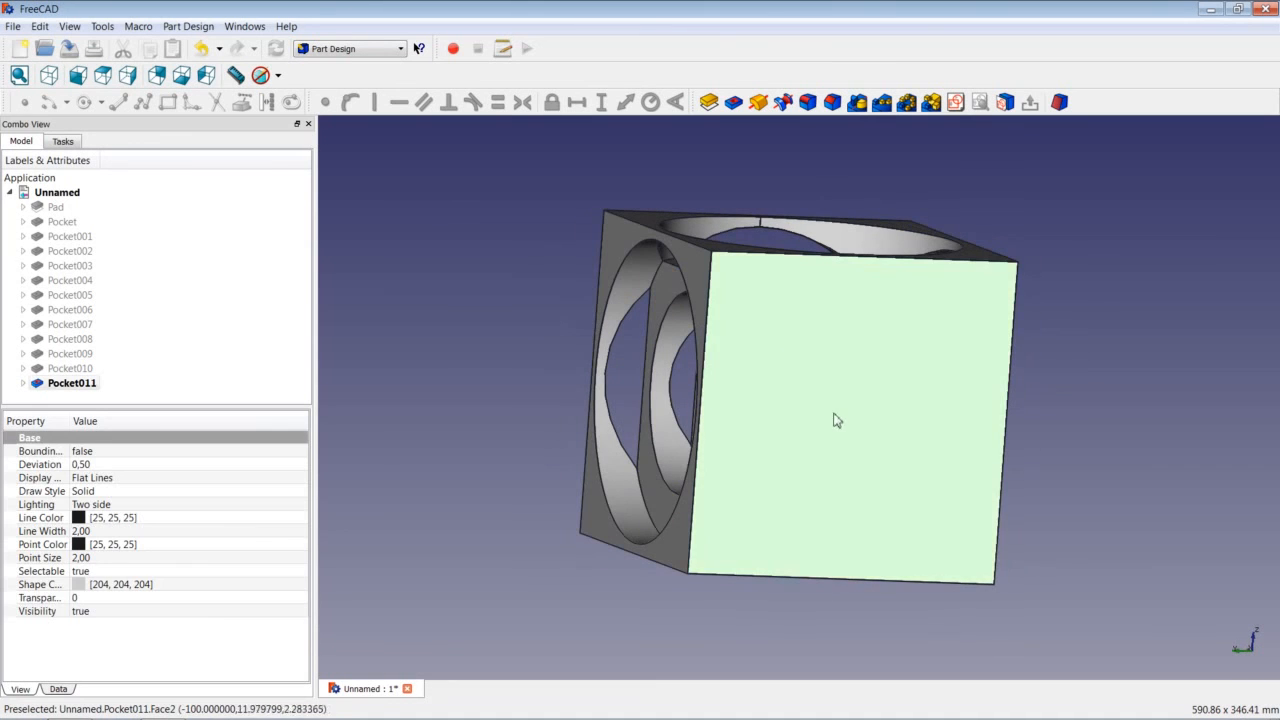
click(956, 102)
click(84, 102)
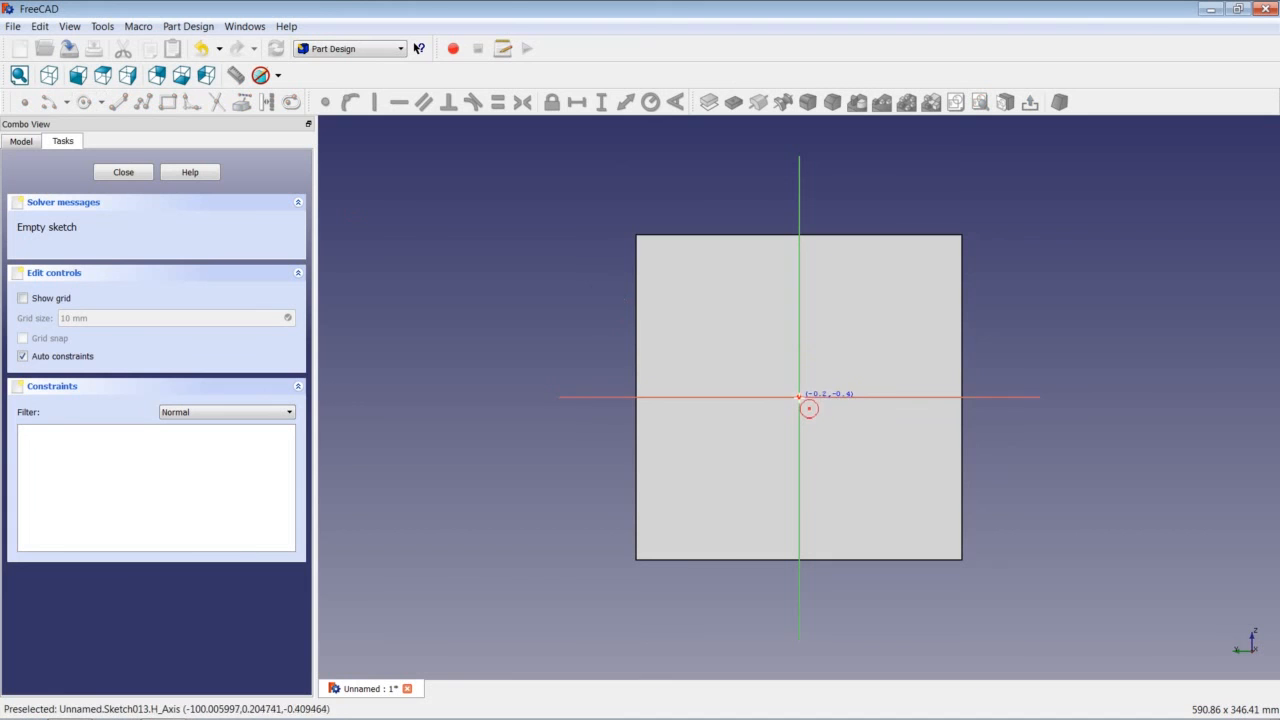
click(798, 396)
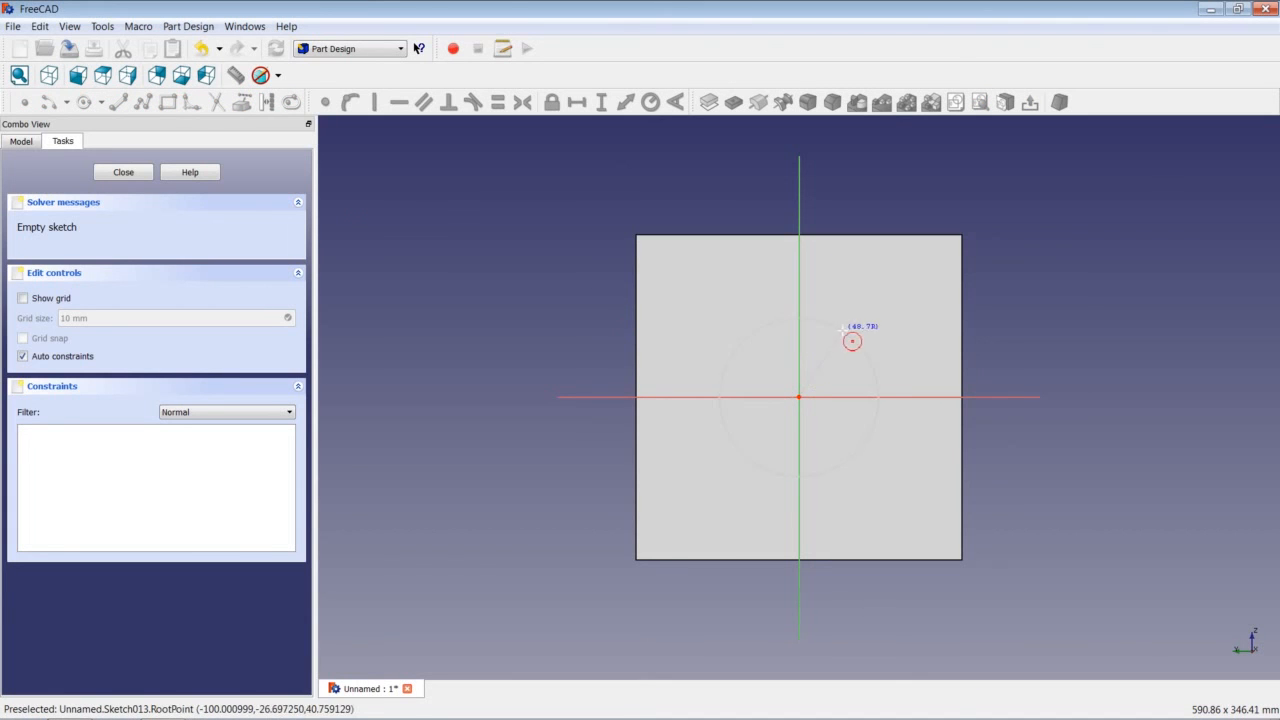
click(850, 341)
click(862, 355)
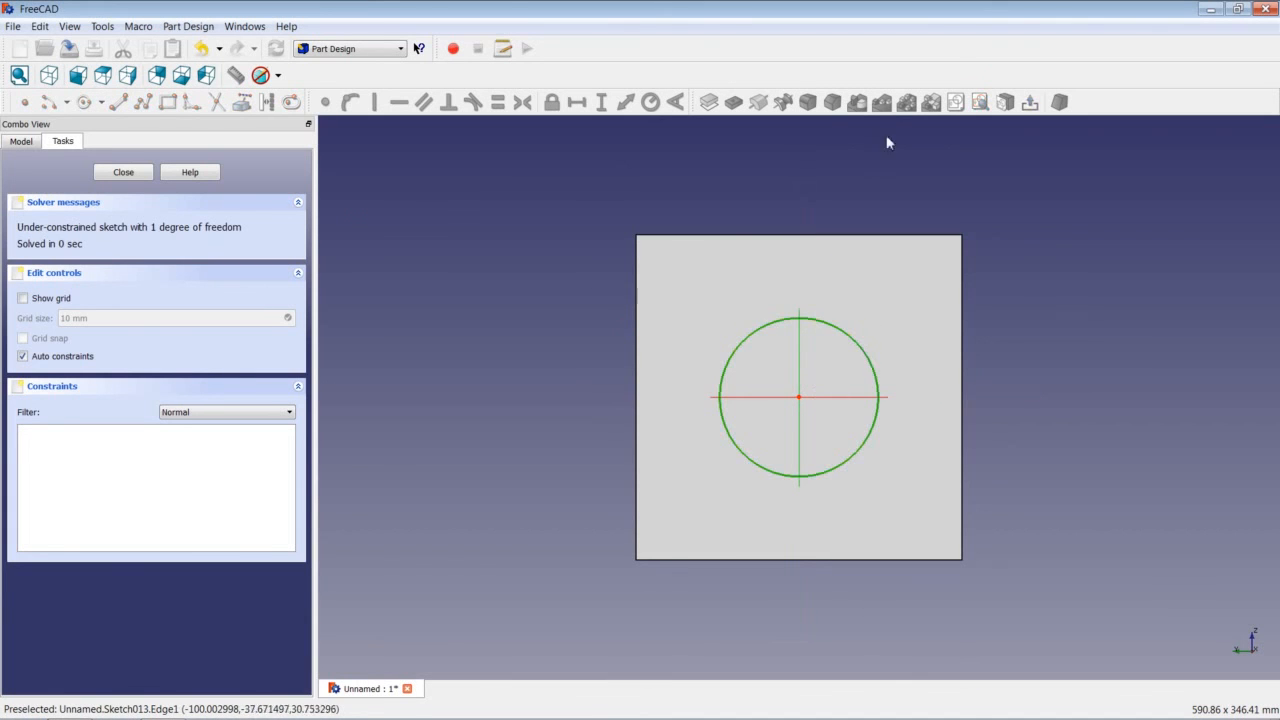
- Constrain the left face's first circle to a 31,25 mm radius and close the sketch
click(650, 102)
text(3)
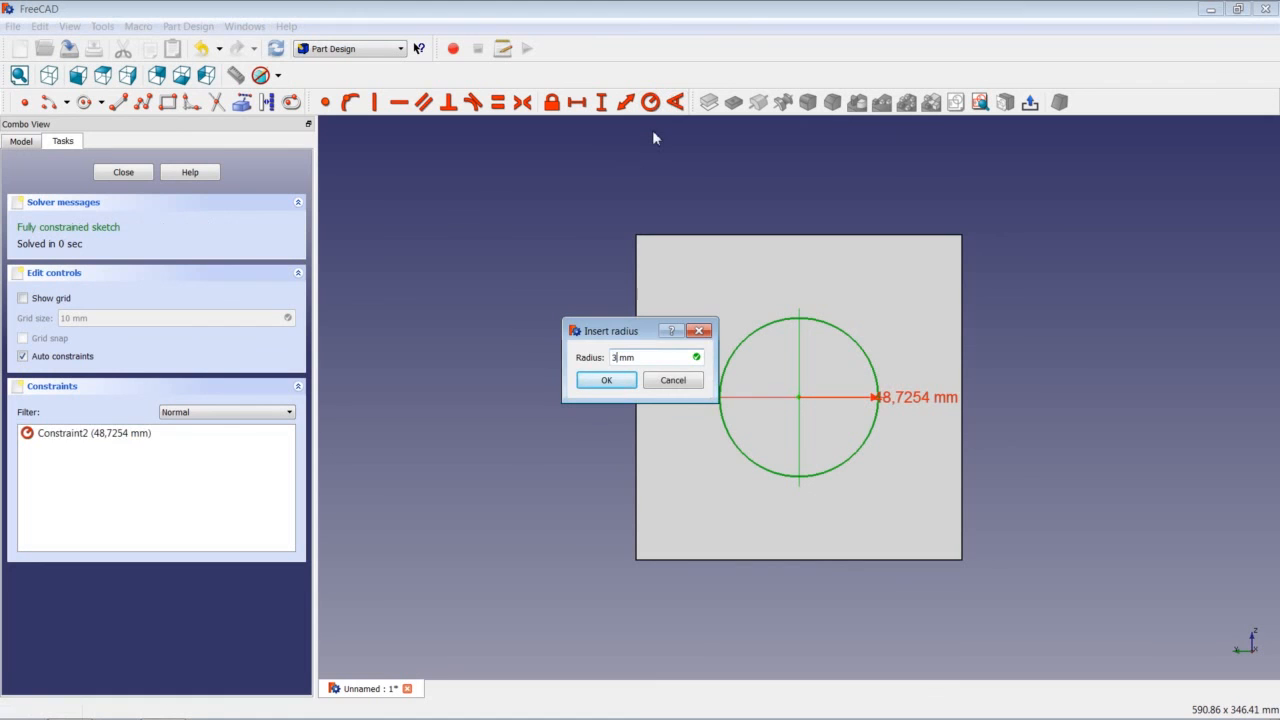
text(1,25)
key(Return)
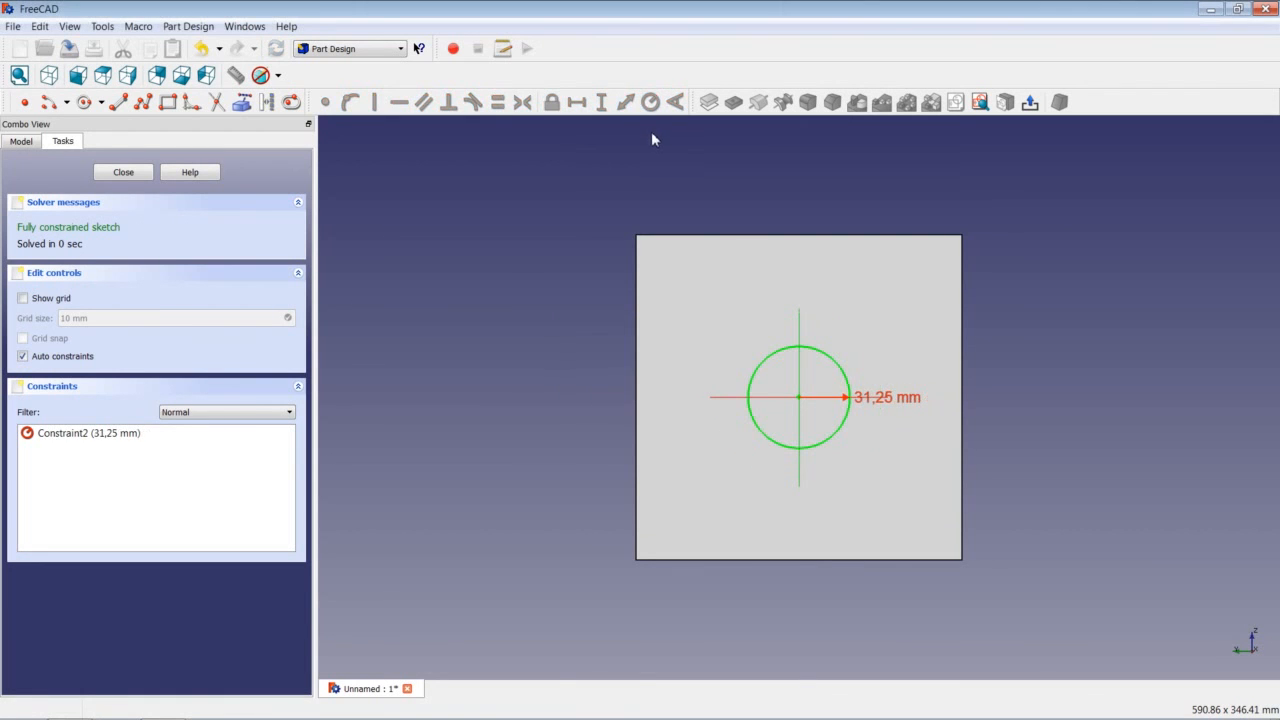
click(139, 176)
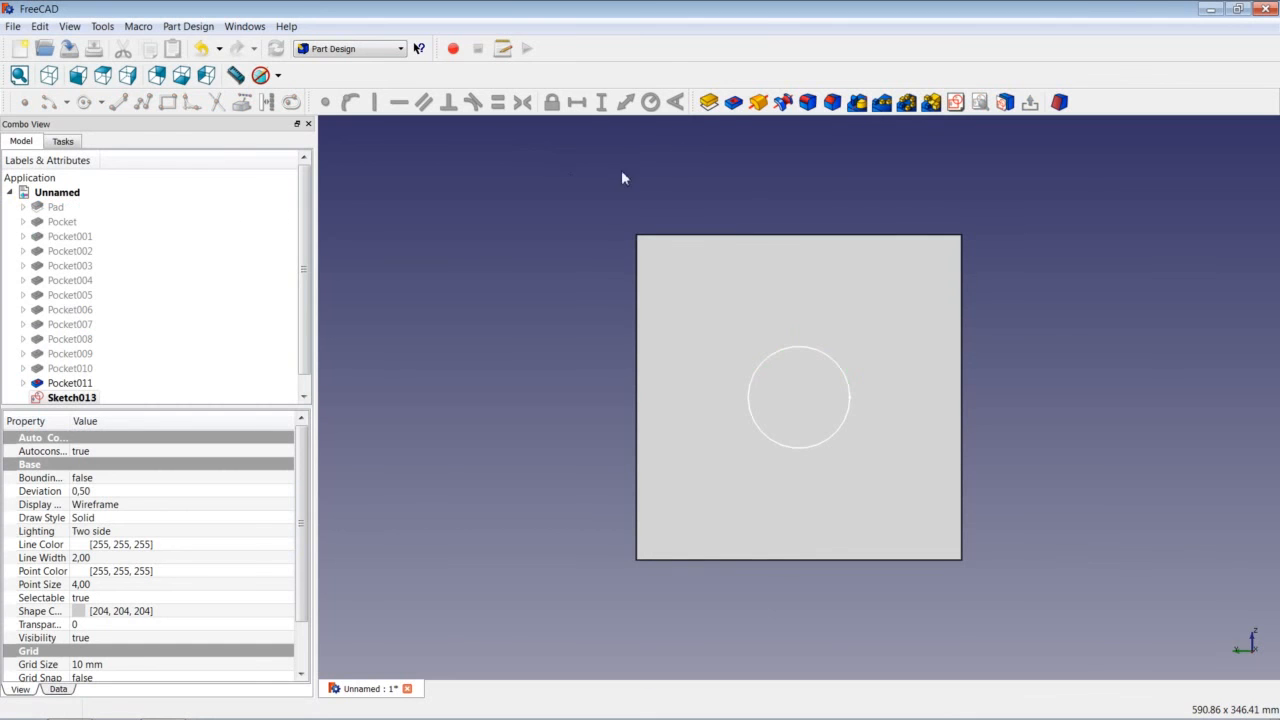
- Pocket the 31,25 mm radius circle on the left face to a length of 75 mm
click(733, 102)
text(15)
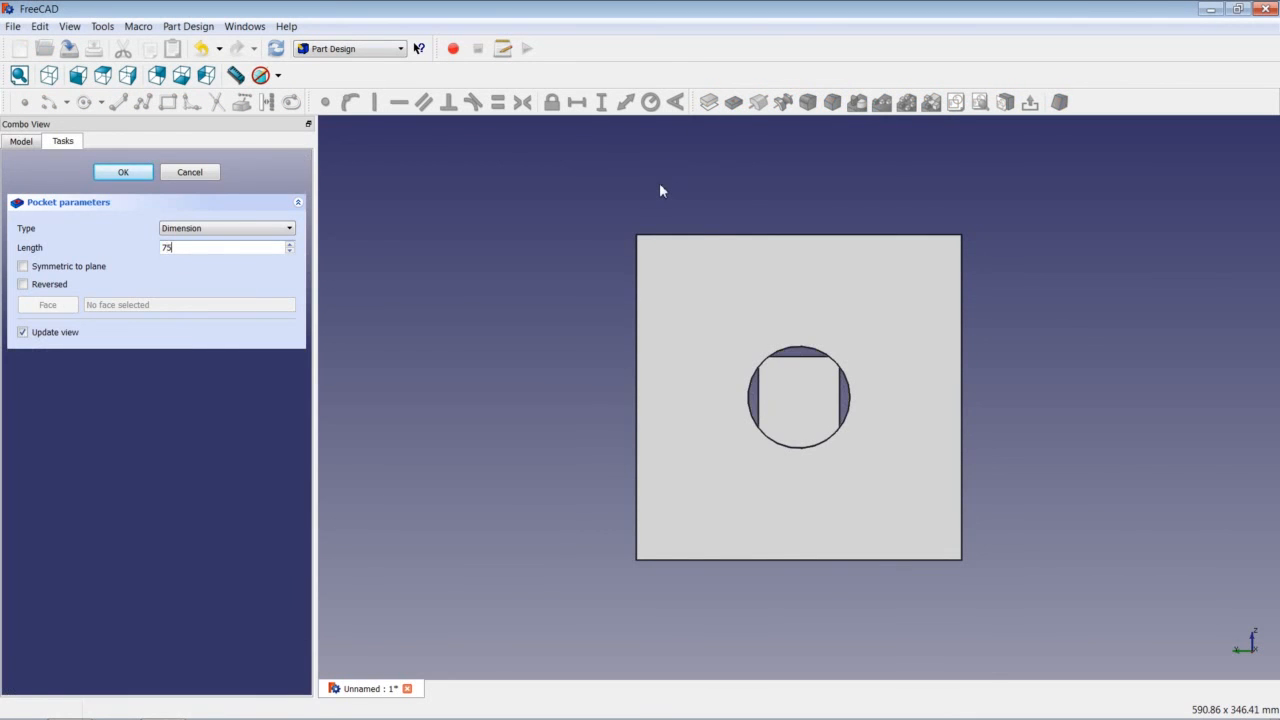
key(Return)
- Start a second sketch on the left face and draw a circle of about 61 mm radius centred on the origin
click(660, 338)
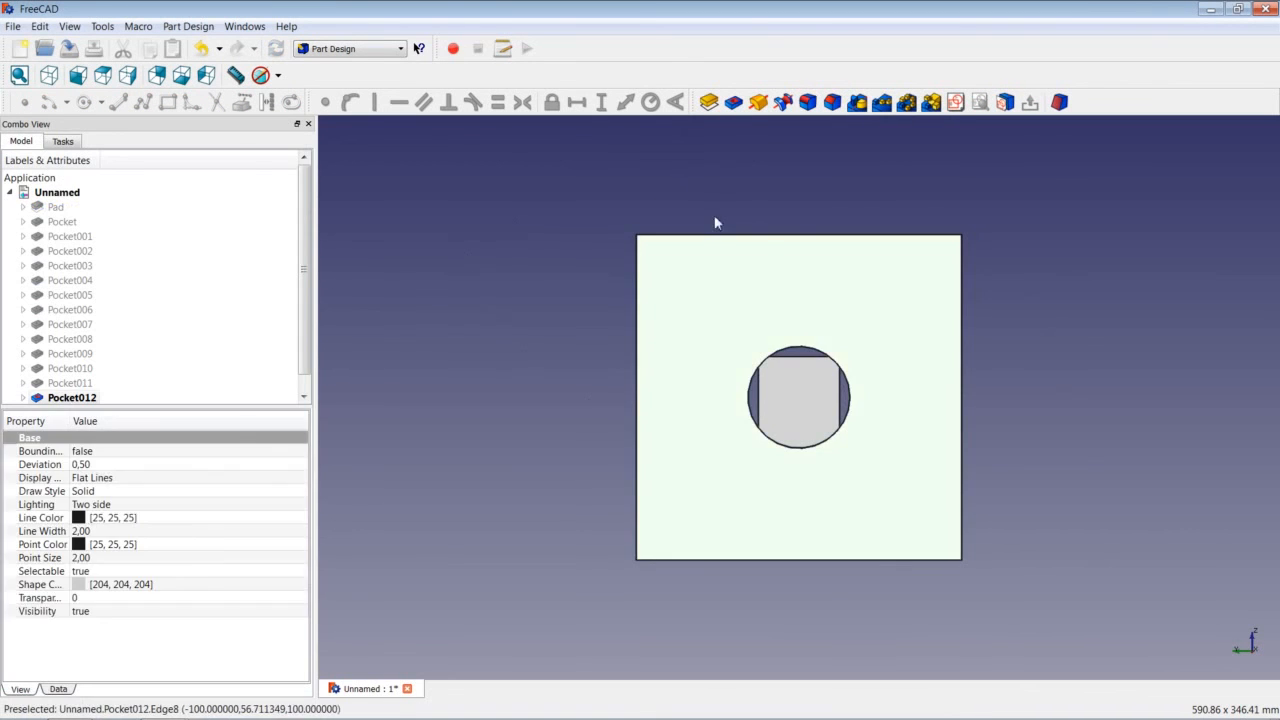
click(955, 102)
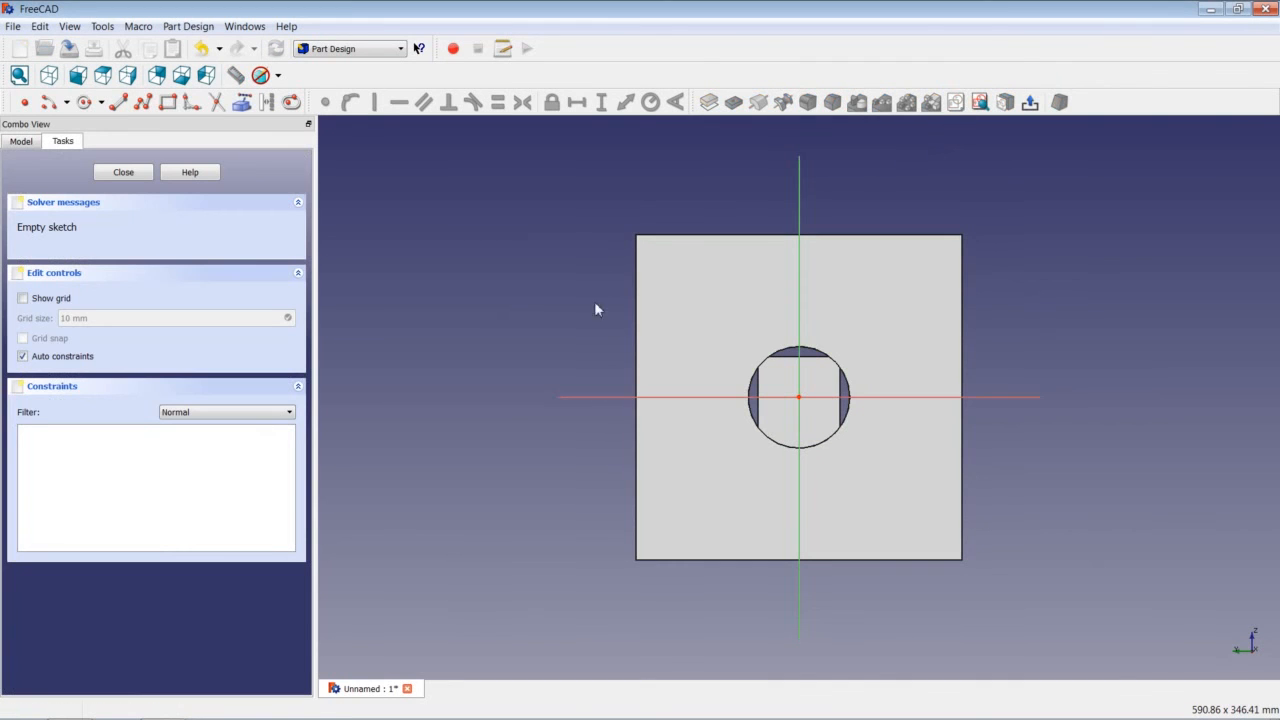
click(84, 102)
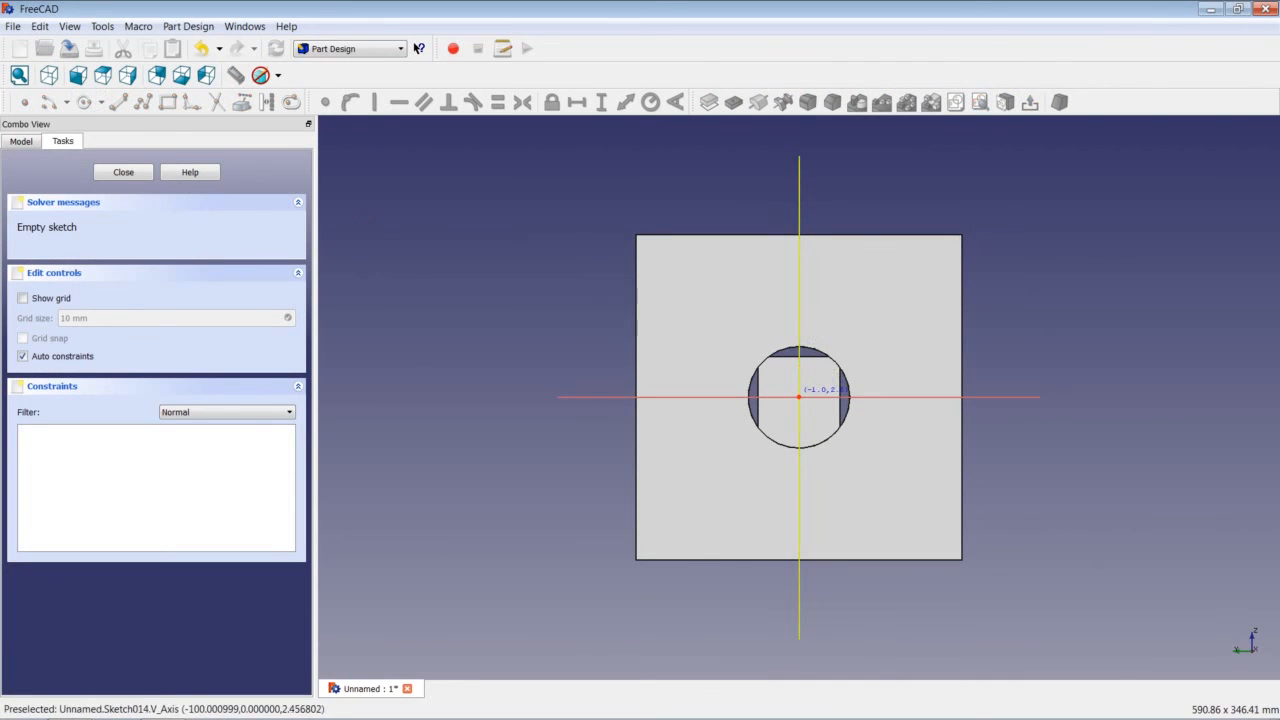
click(799, 397)
click(886, 343)
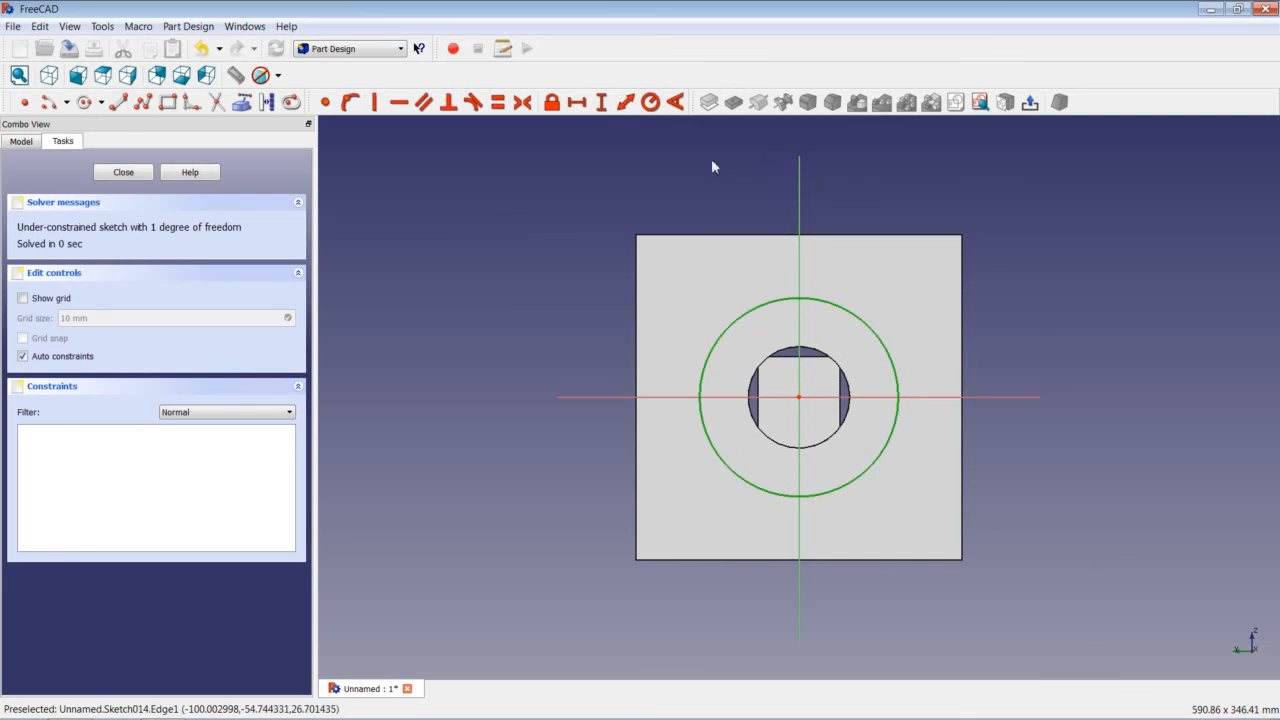
- Constrain the left face's second circle to a 62,5 mm radius and close the sketch
click(650, 102)
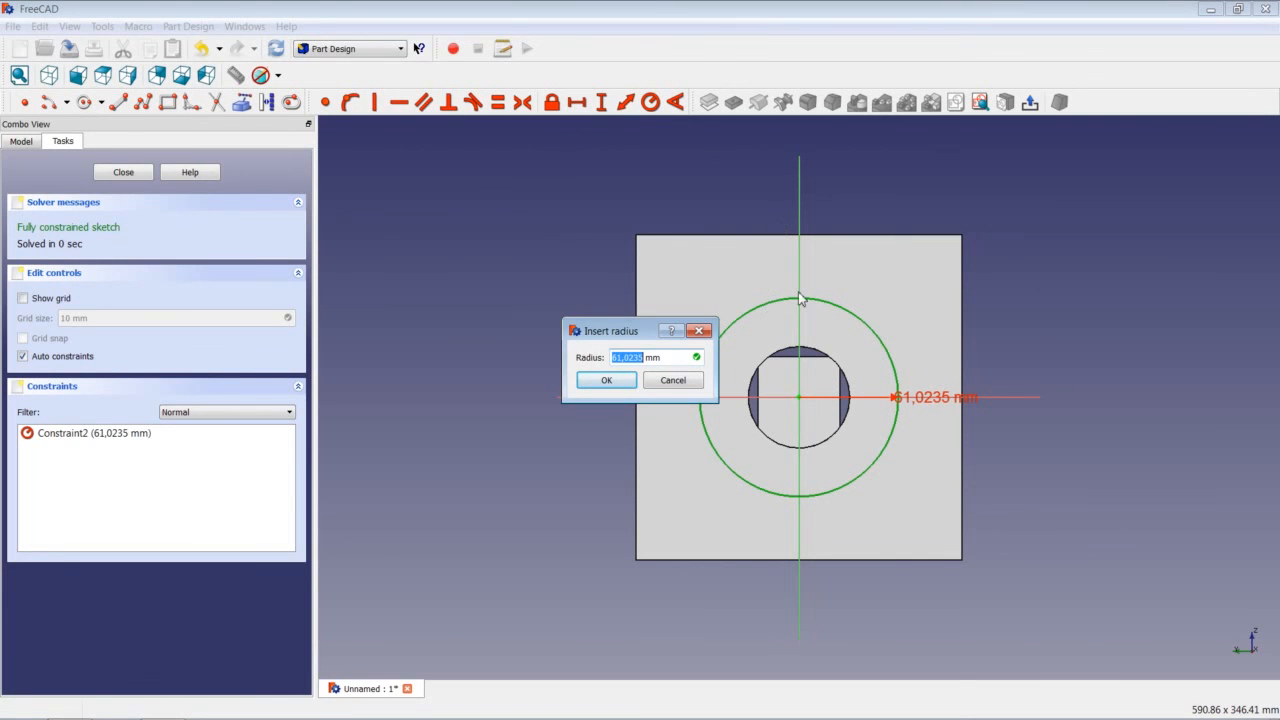
text(62)
key(Return)
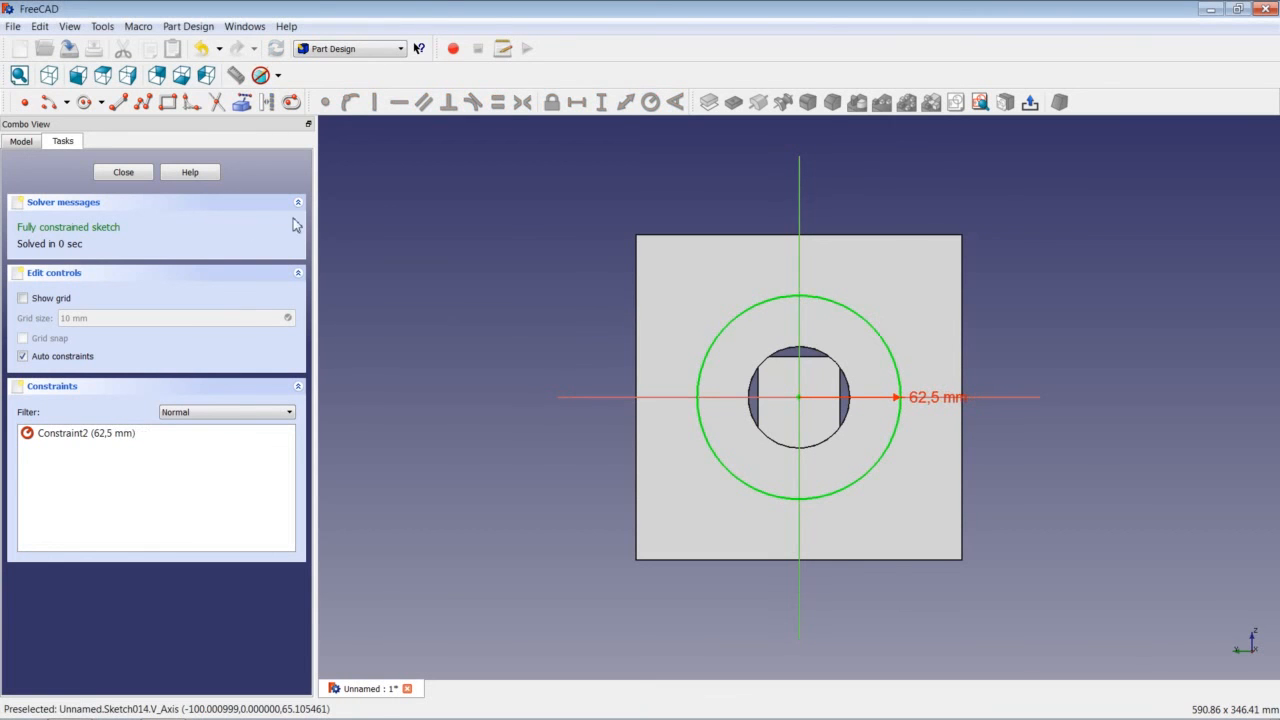
click(124, 173)
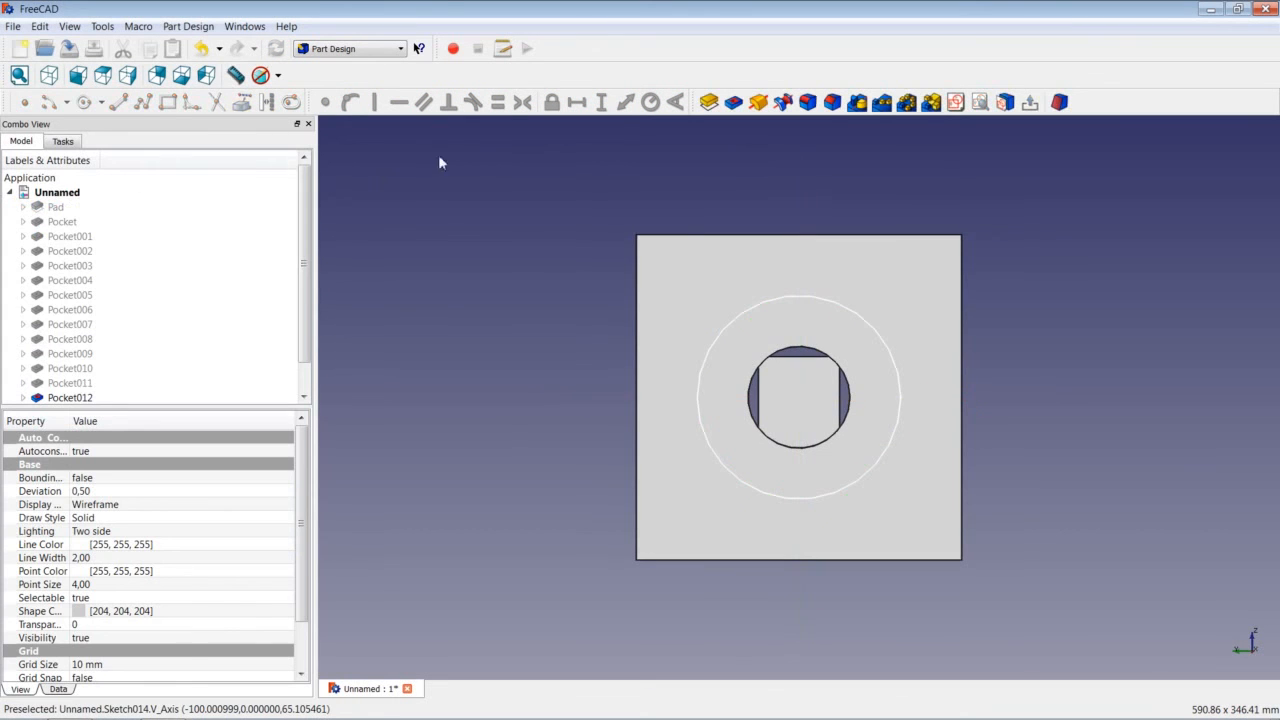
- Pocket the 62,5 mm radius circle on the left face to a length of 50 mm
click(733, 102)
text(10)
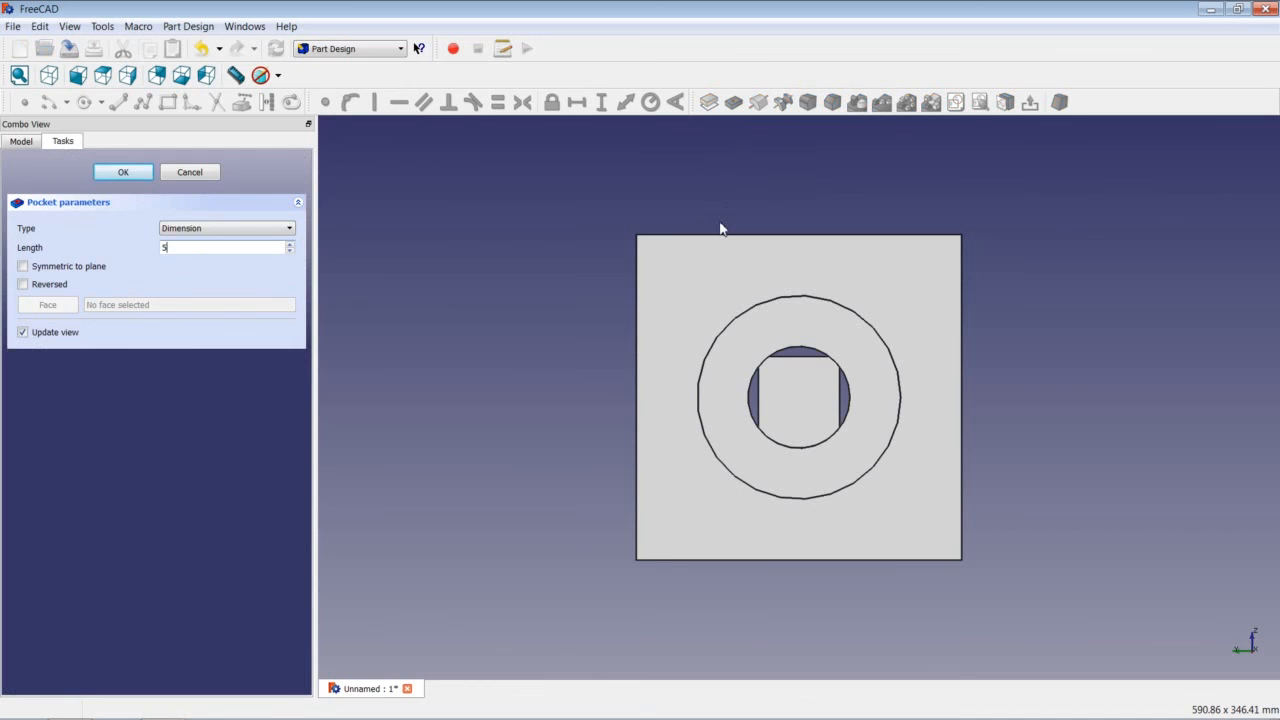
key(Return)
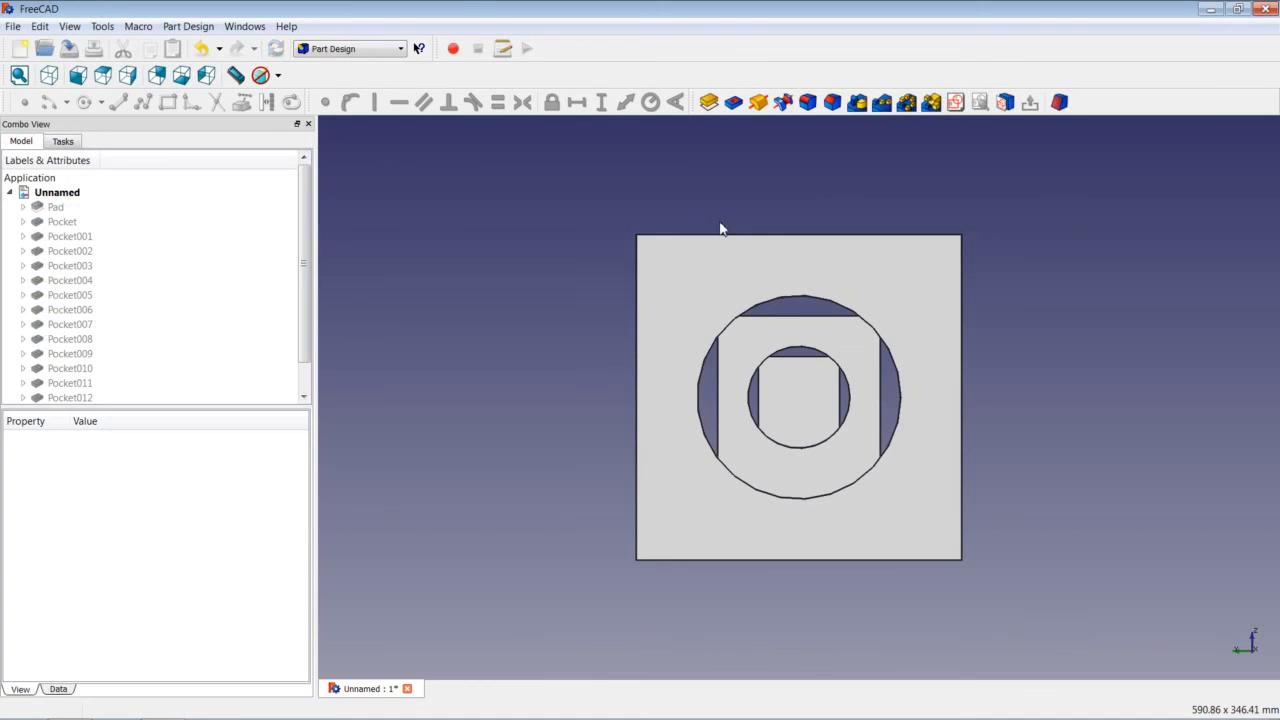
- Start a third sketch on the left face, draw a circle of about 82 mm radius centred on the origin and select it
click(714, 303)
click(955, 104)
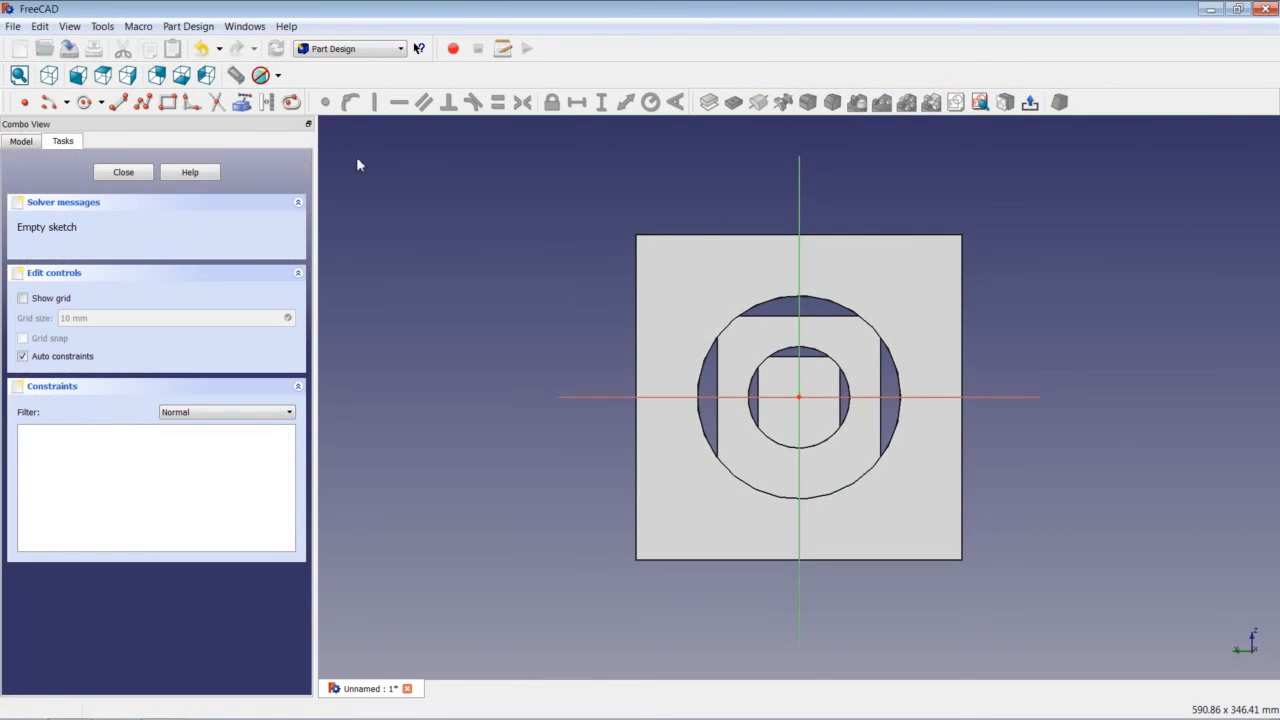
click(86, 104)
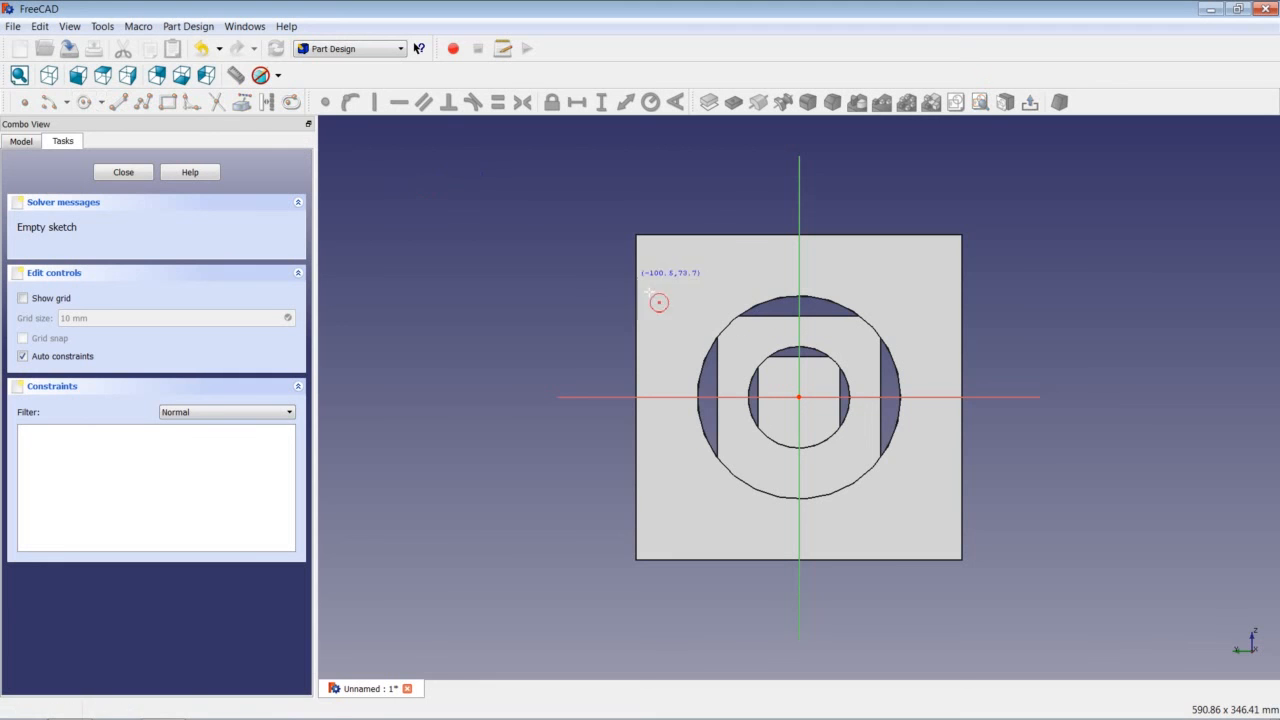
click(799, 397)
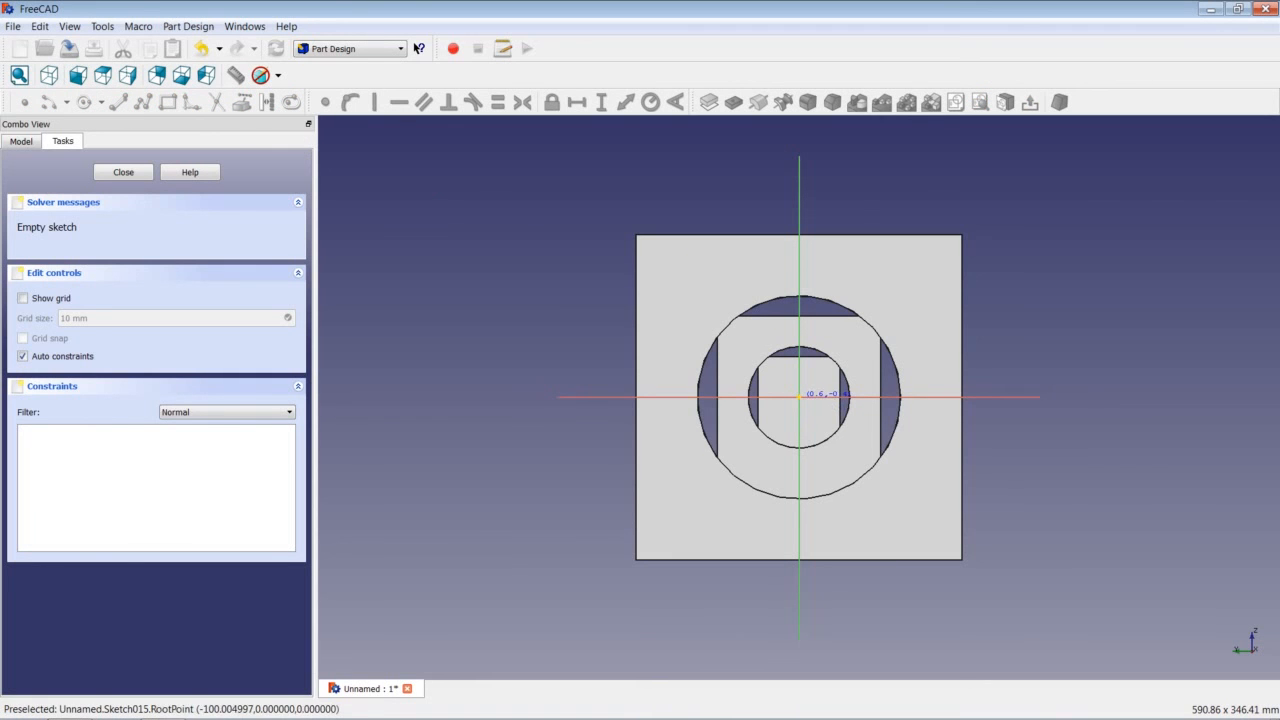
click(890, 300)
click(900, 313)
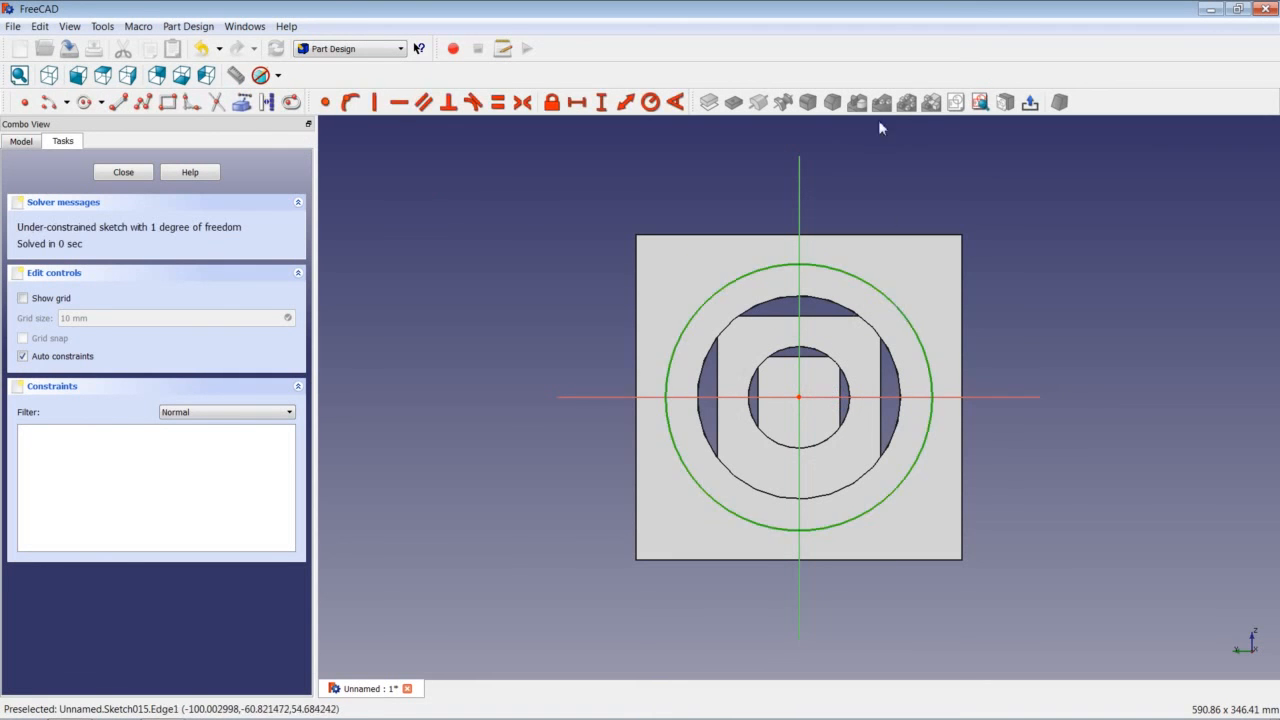
- Constrain the left face's third circle to a 93,75 mm radius and close the sketch
click(650, 102)
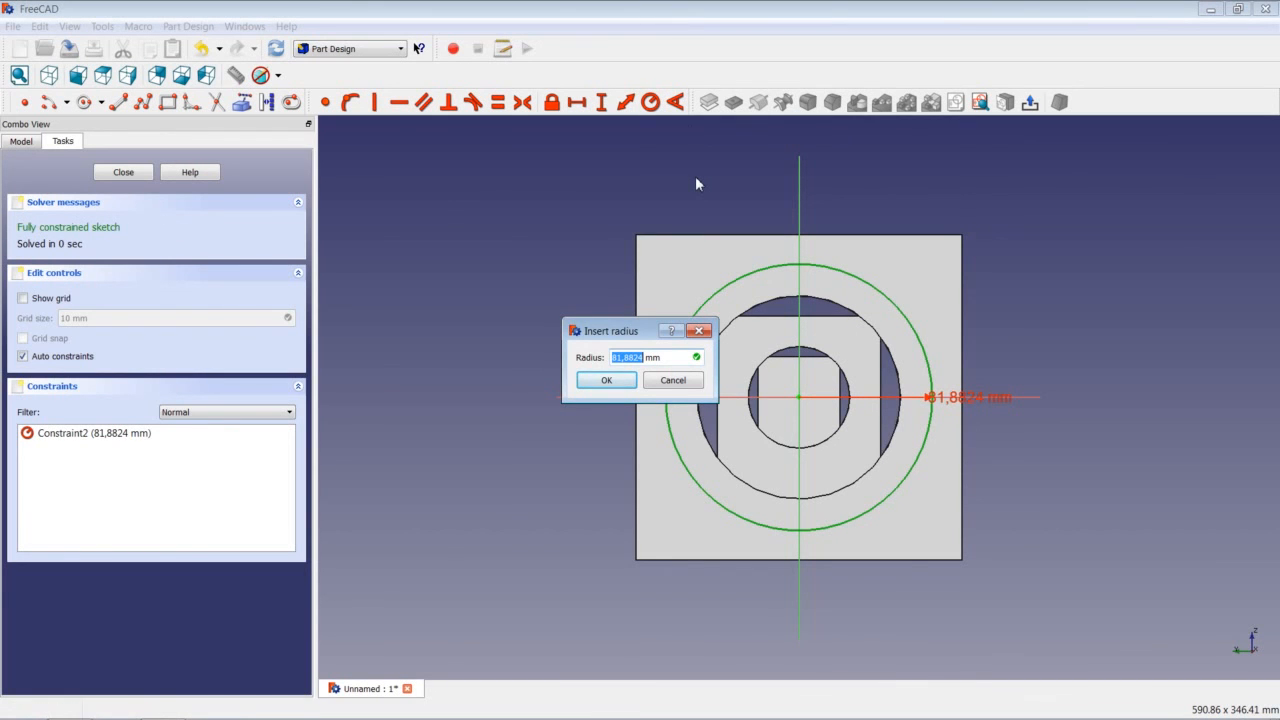
text(93,75)
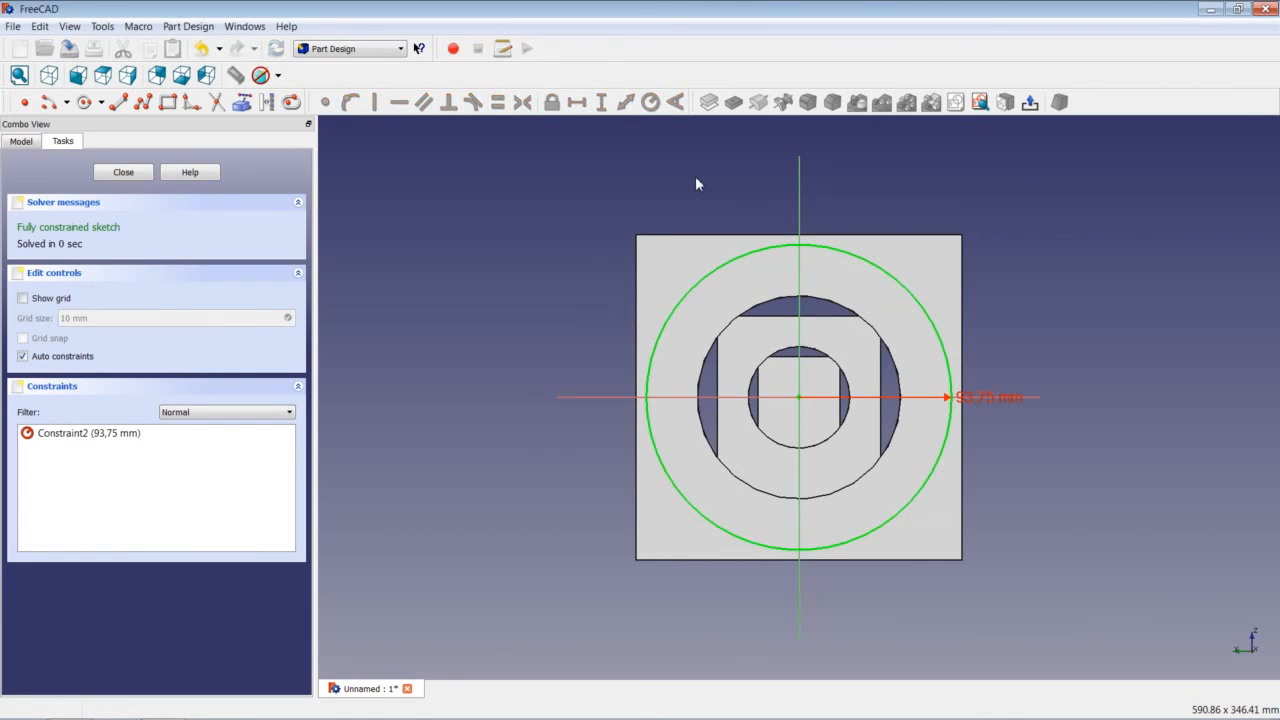
click(123, 172)
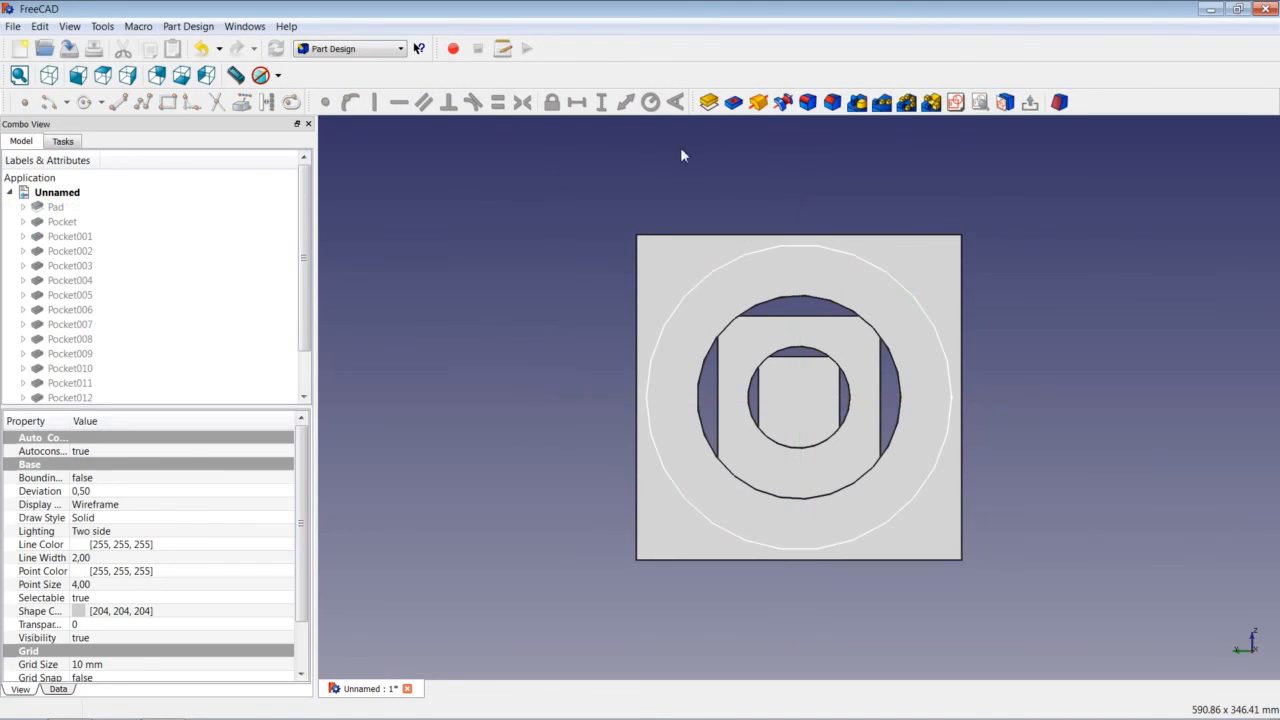
- Pocket the 93,75 mm radius circle on the left face to a length of 25 mm
click(733, 102)
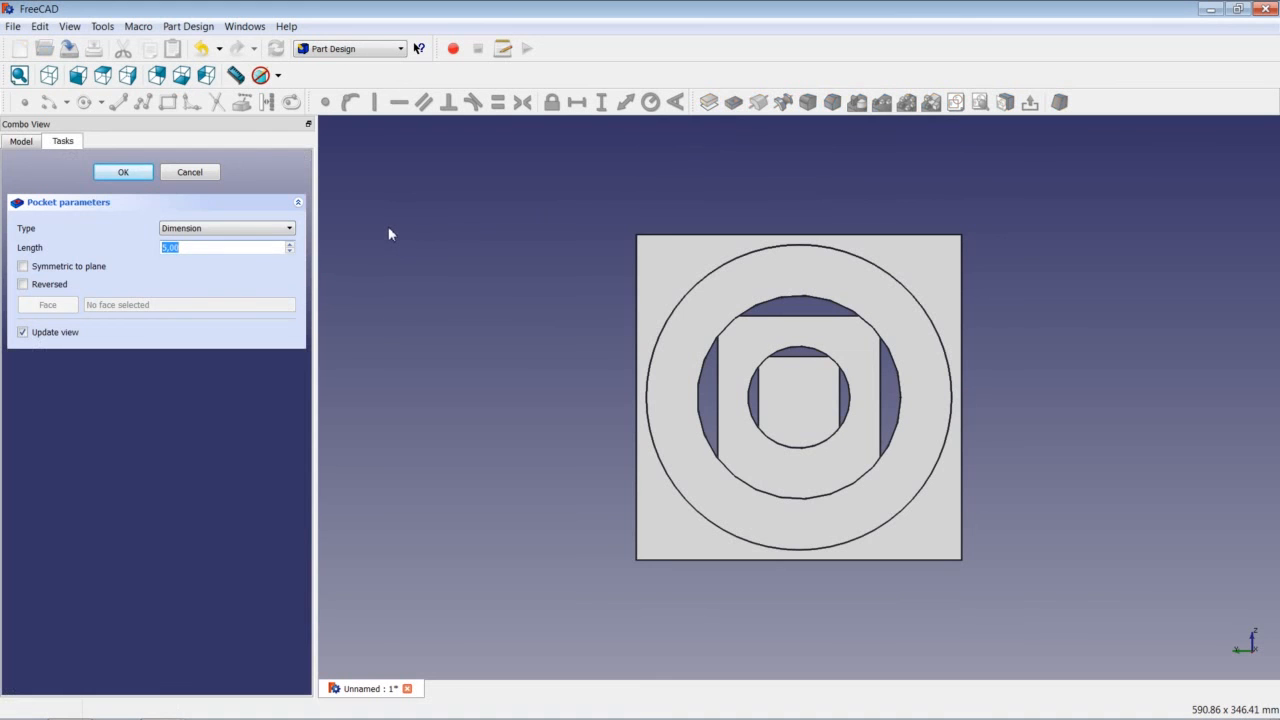
text(10)
key(Return)
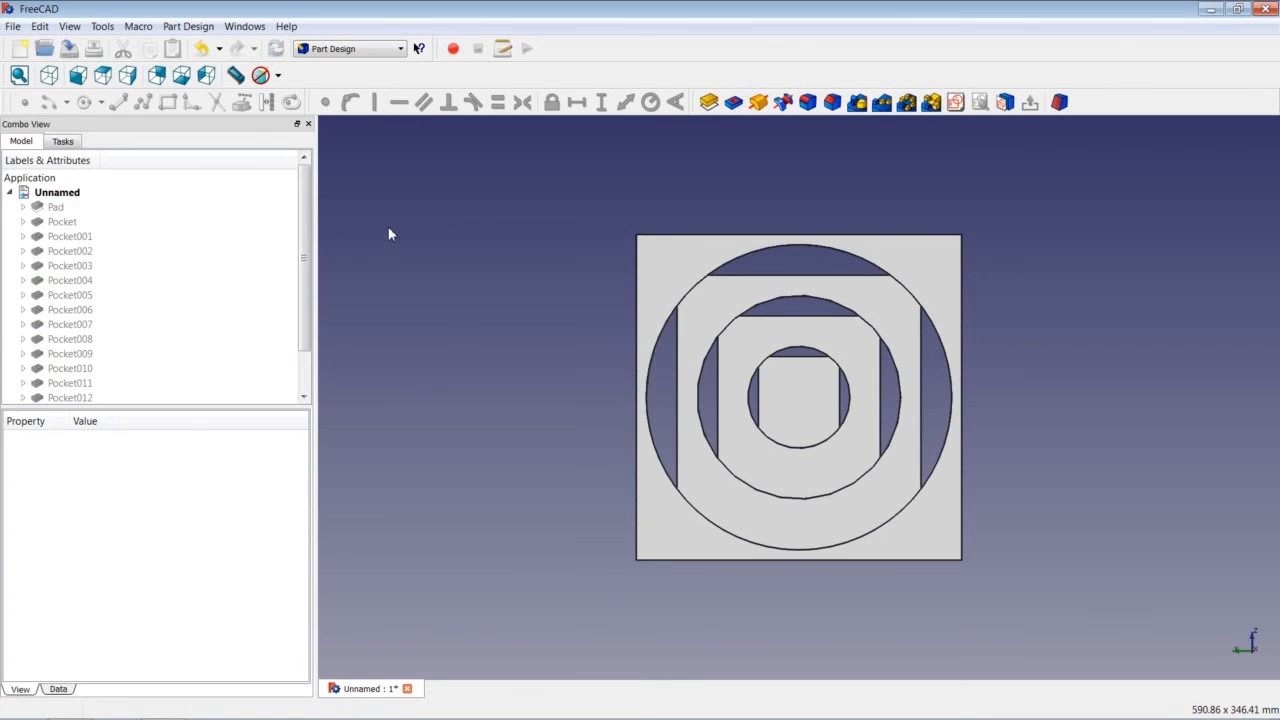
- Start a sketch on the cube's uncut bottom face and draw a circle of about 30 mm radius centred on the origin
middle_drag(590, 541, 733, 387)
click(837, 449)
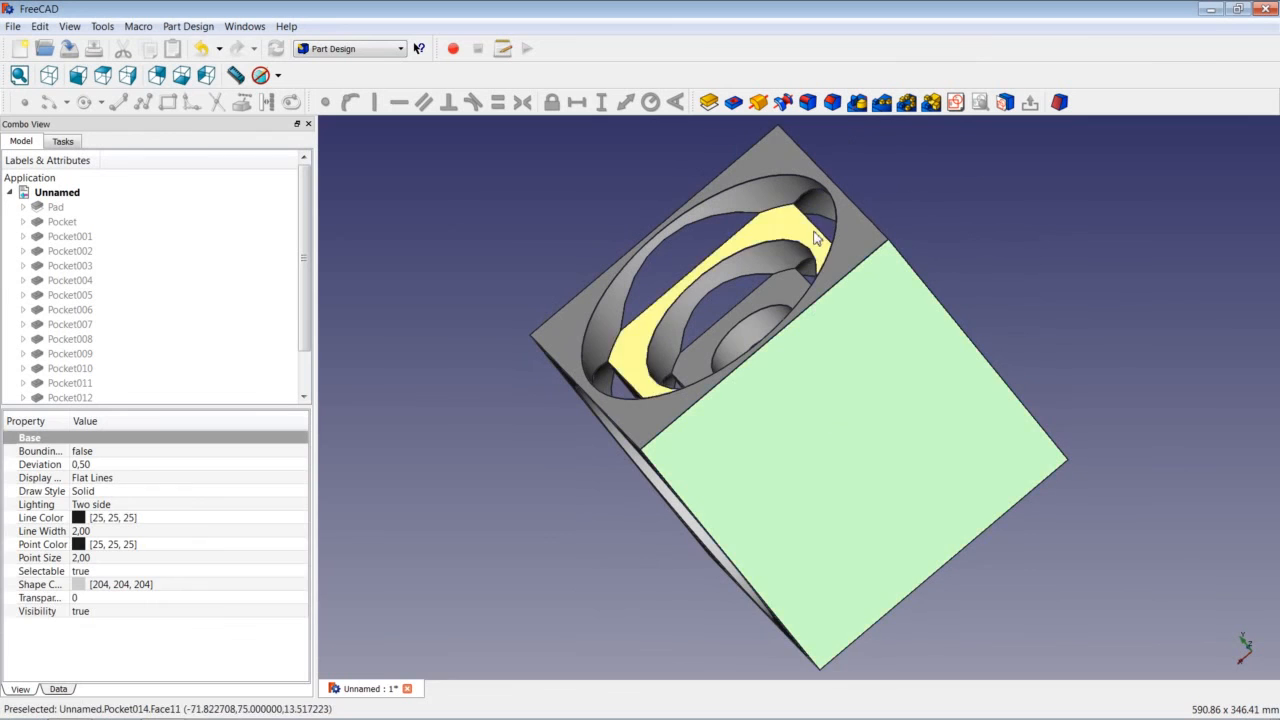
click(955, 102)
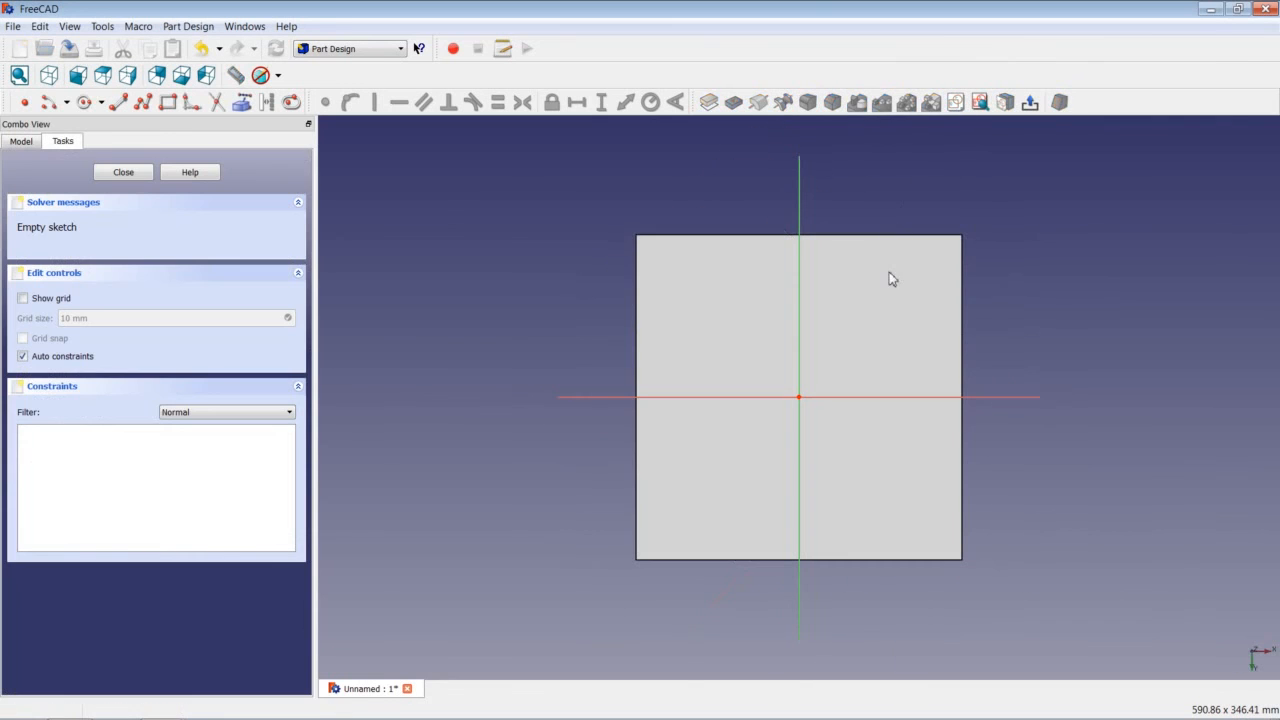
click(84, 102)
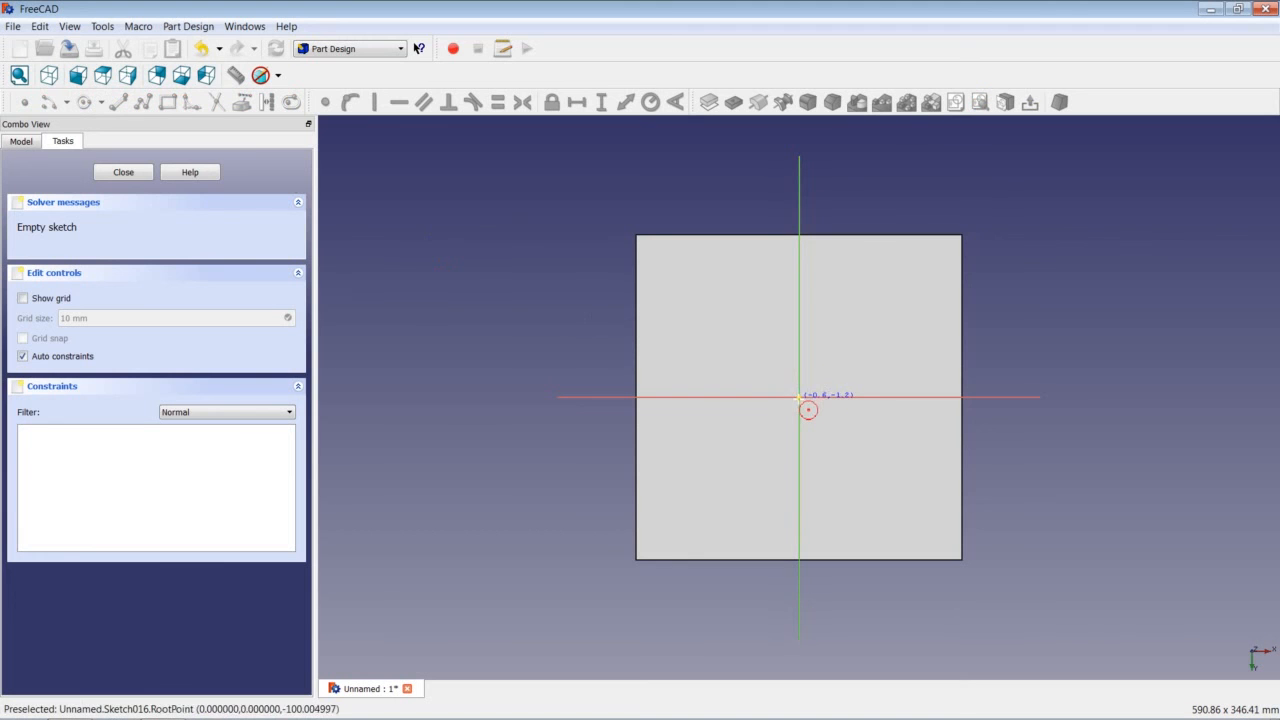
click(798, 397)
click(840, 373)
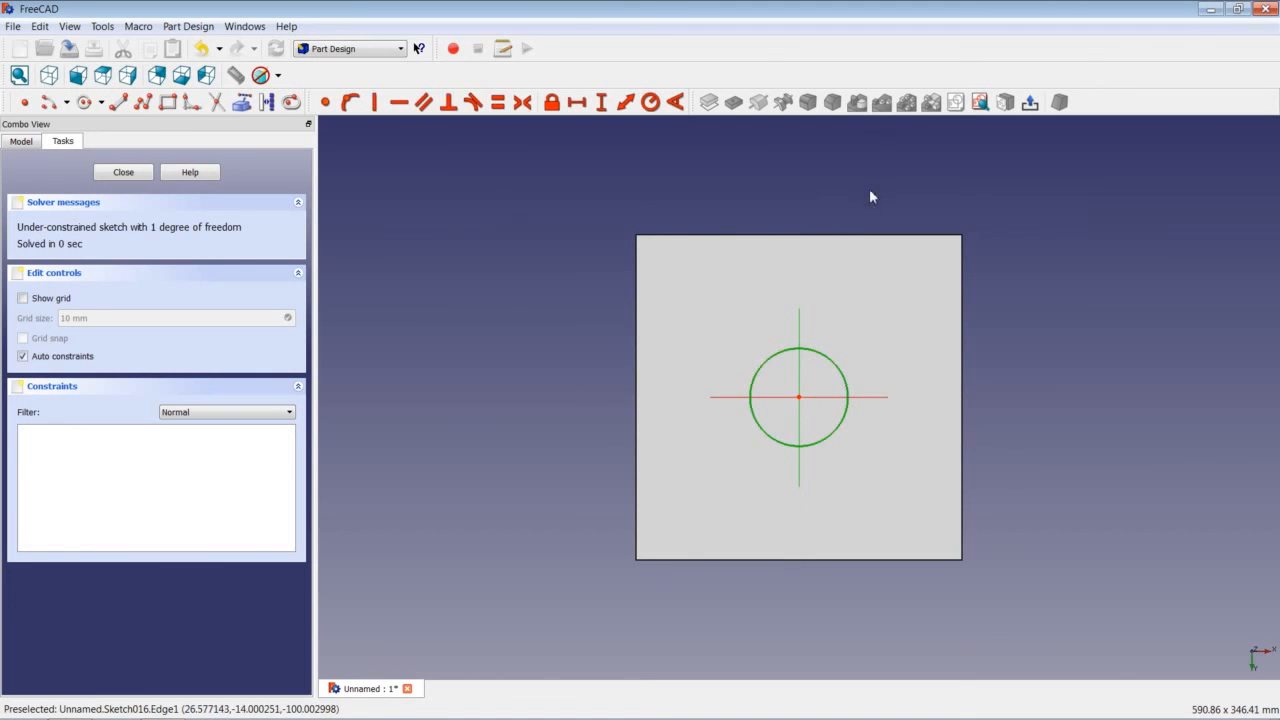
- Constrain the bottom face's first circle to a 31,25 mm radius and close the sketch
click(650, 102)
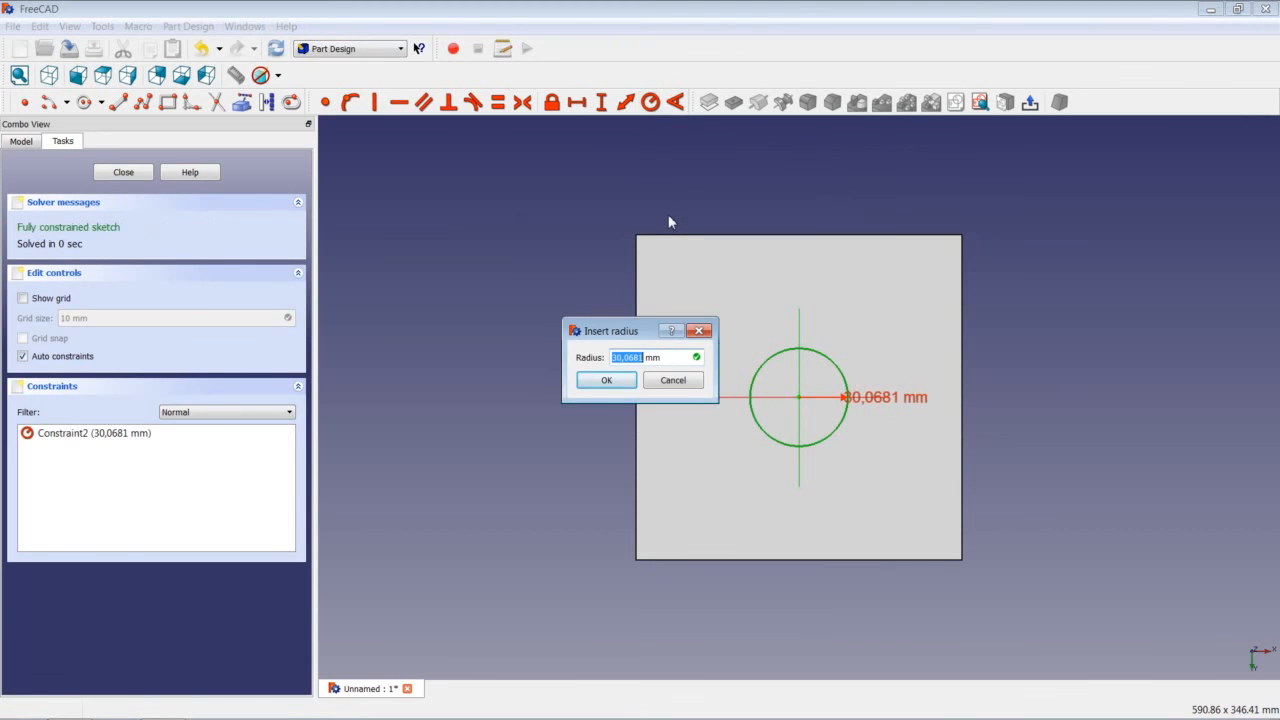
text(31,25)
key(Return)
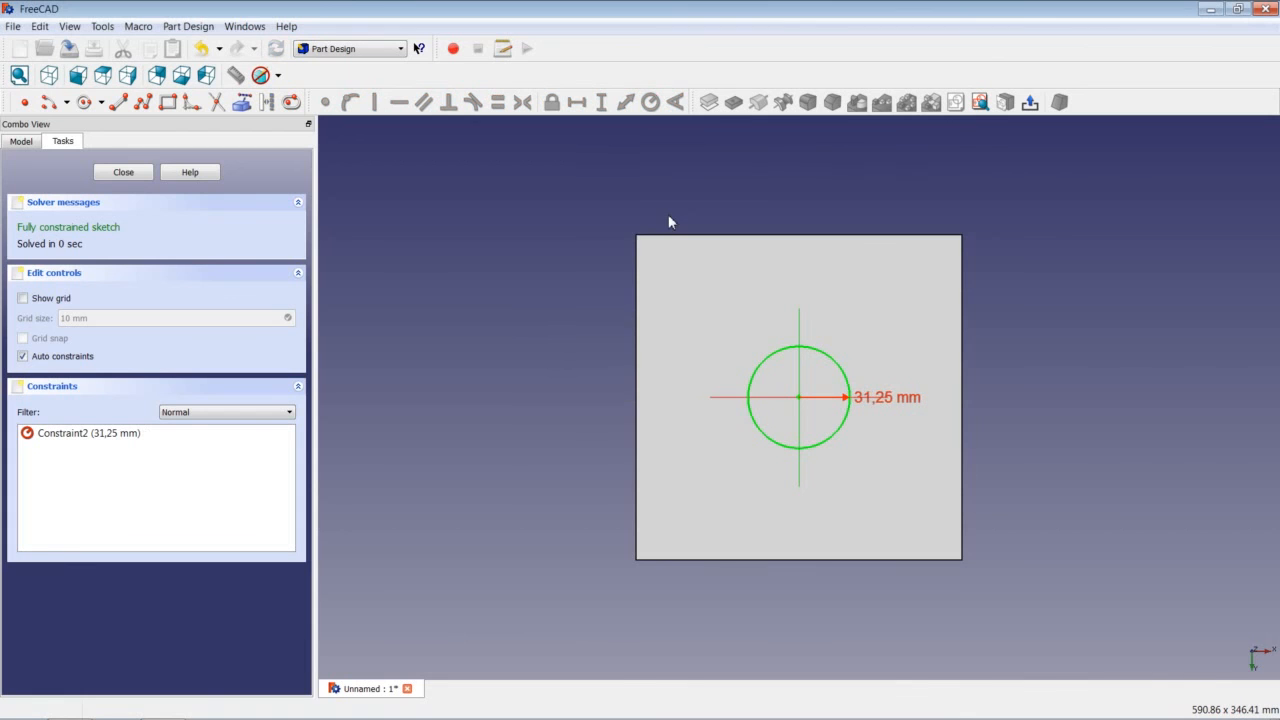
click(123, 172)
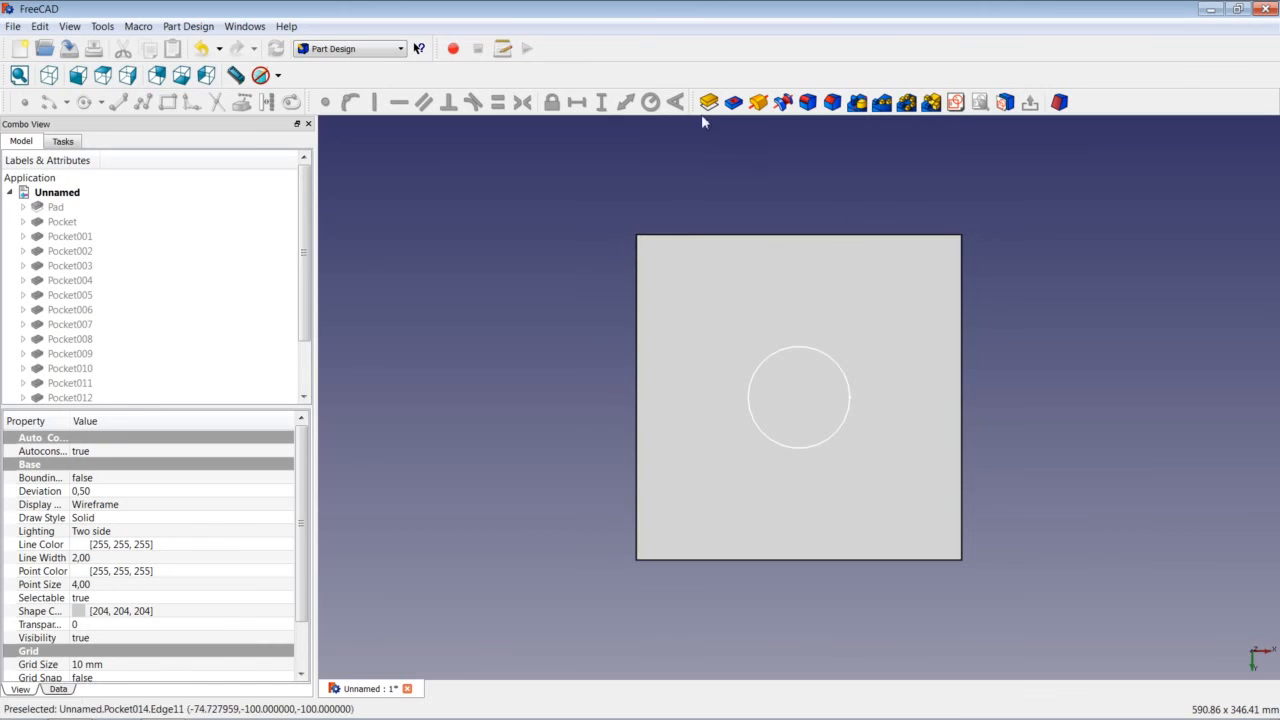
- Pocket the 31,25 mm radius circle on the bottom face to a length of 75 mm
click(735, 104)
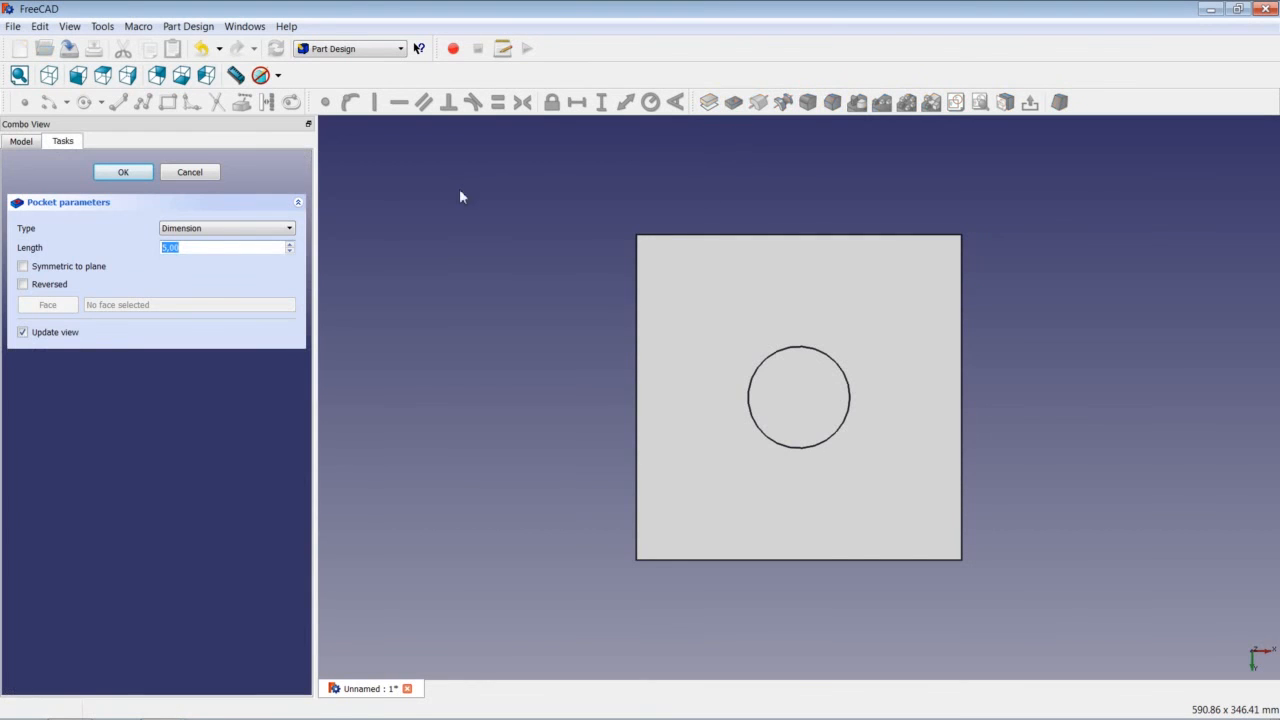
text(75)
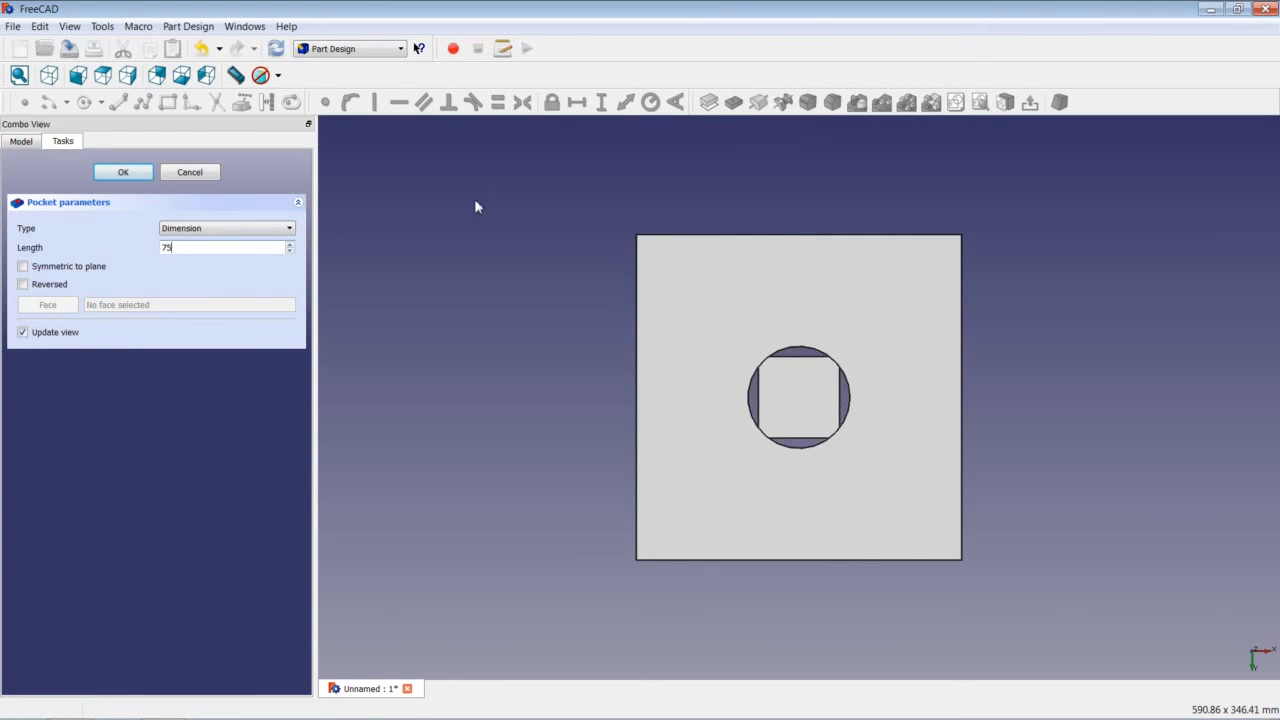
key(Return)
- Start a second sketch on the bottom face and draw a circle of about 52 mm radius centred on the origin
click(734, 323)
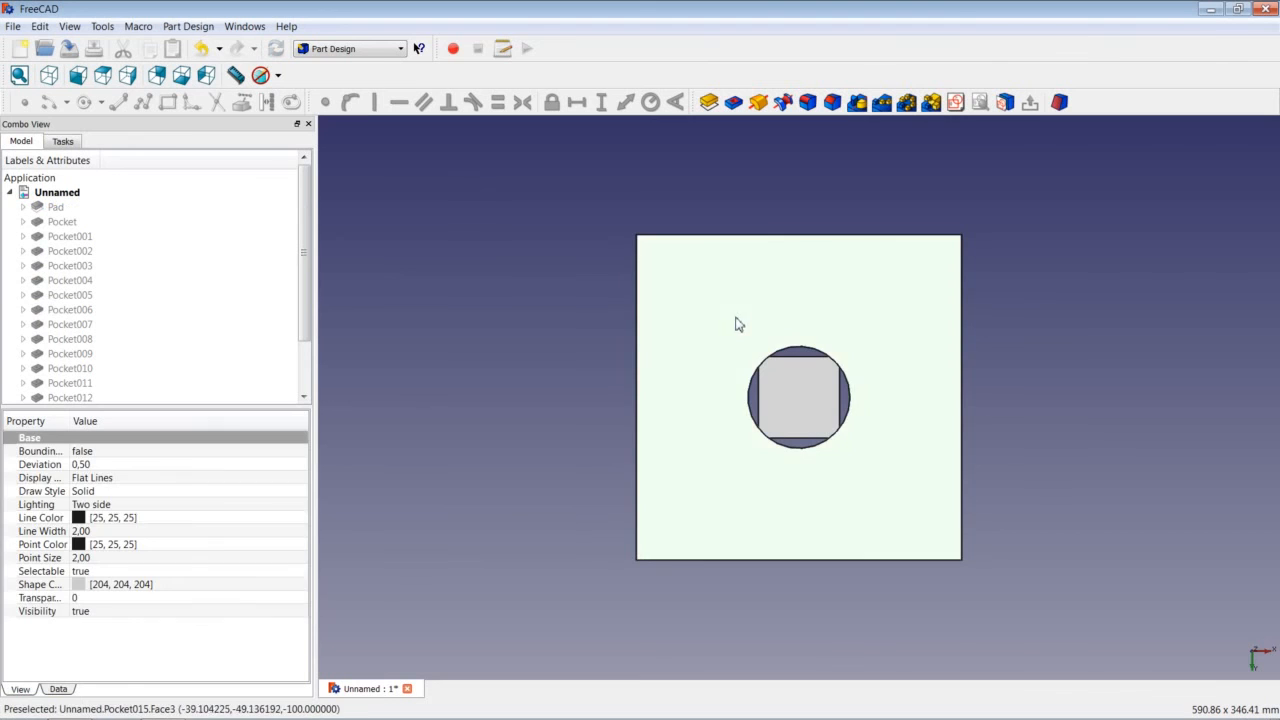
click(955, 102)
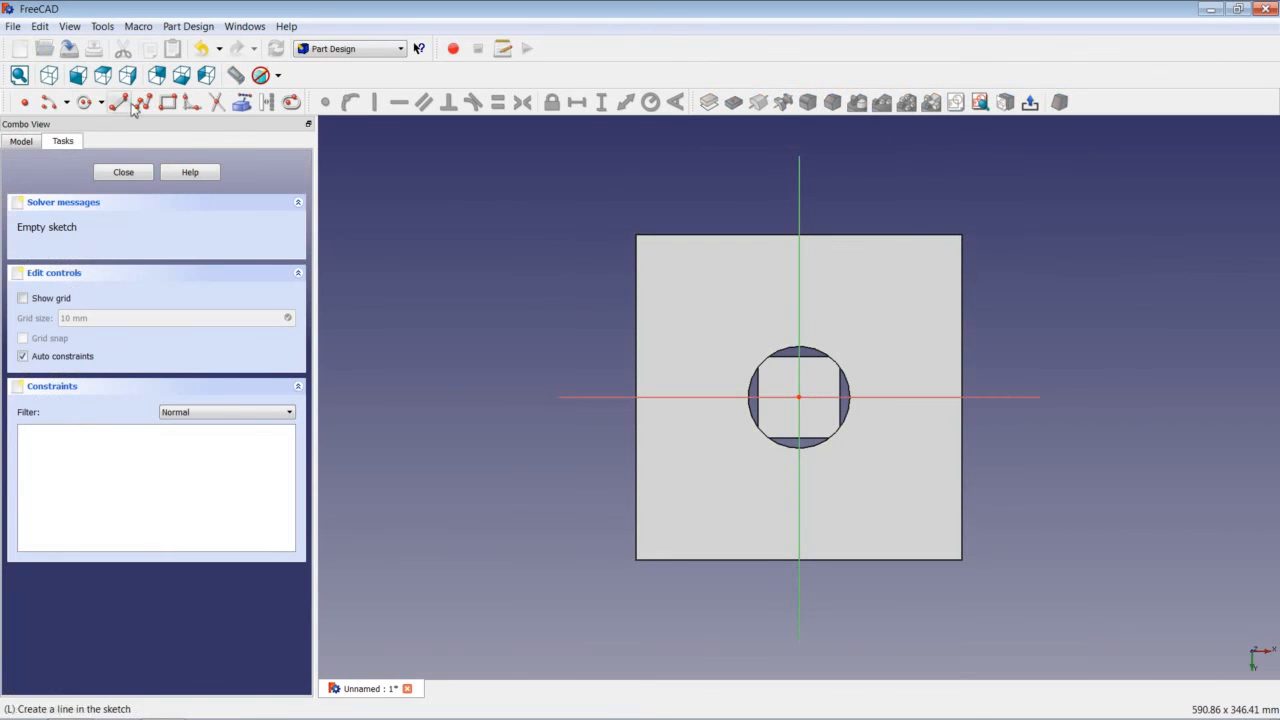
click(82, 104)
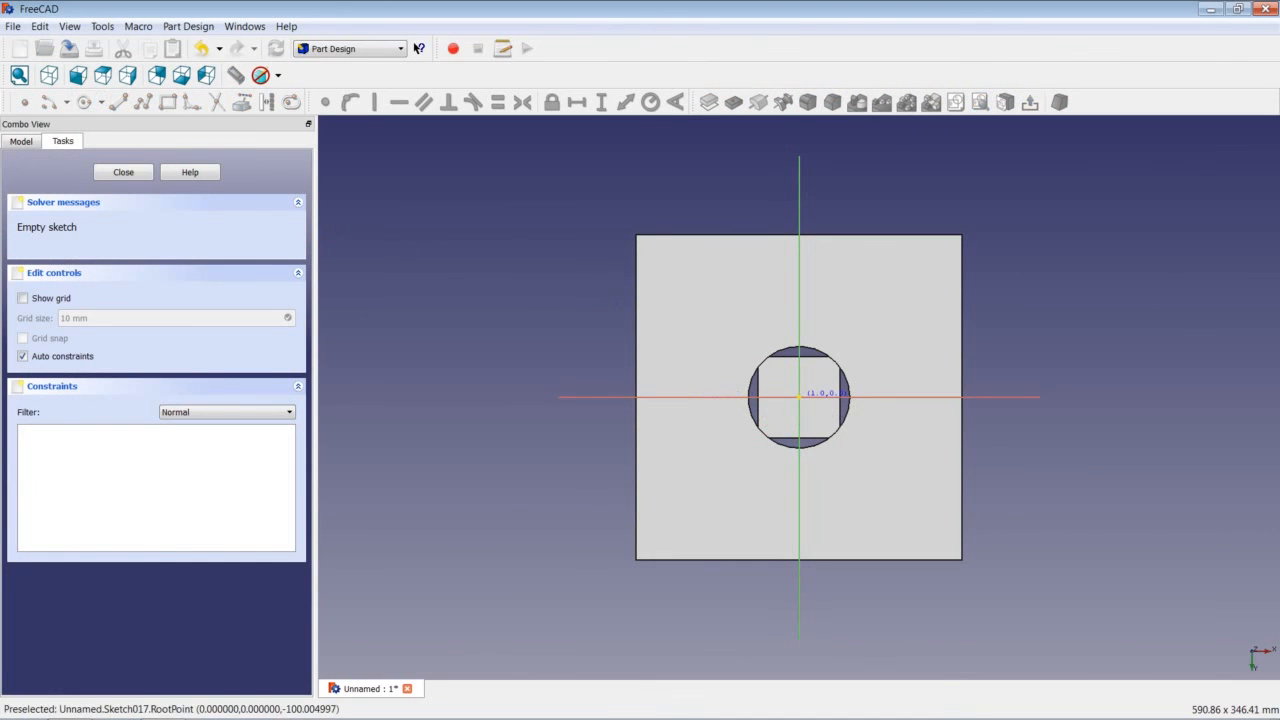
click(799, 397)
click(871, 354)
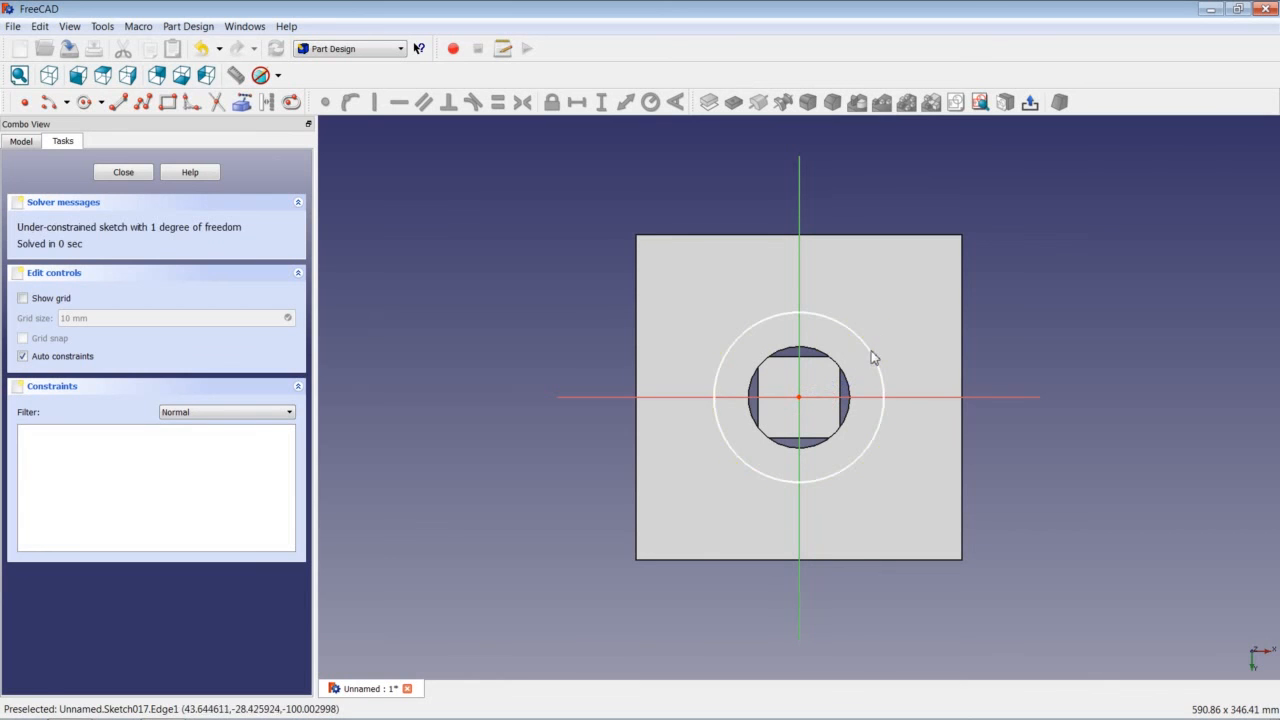
- Constrain the bottom face's second circle to a 62,5 mm radius and close the sketch
click(845, 325)
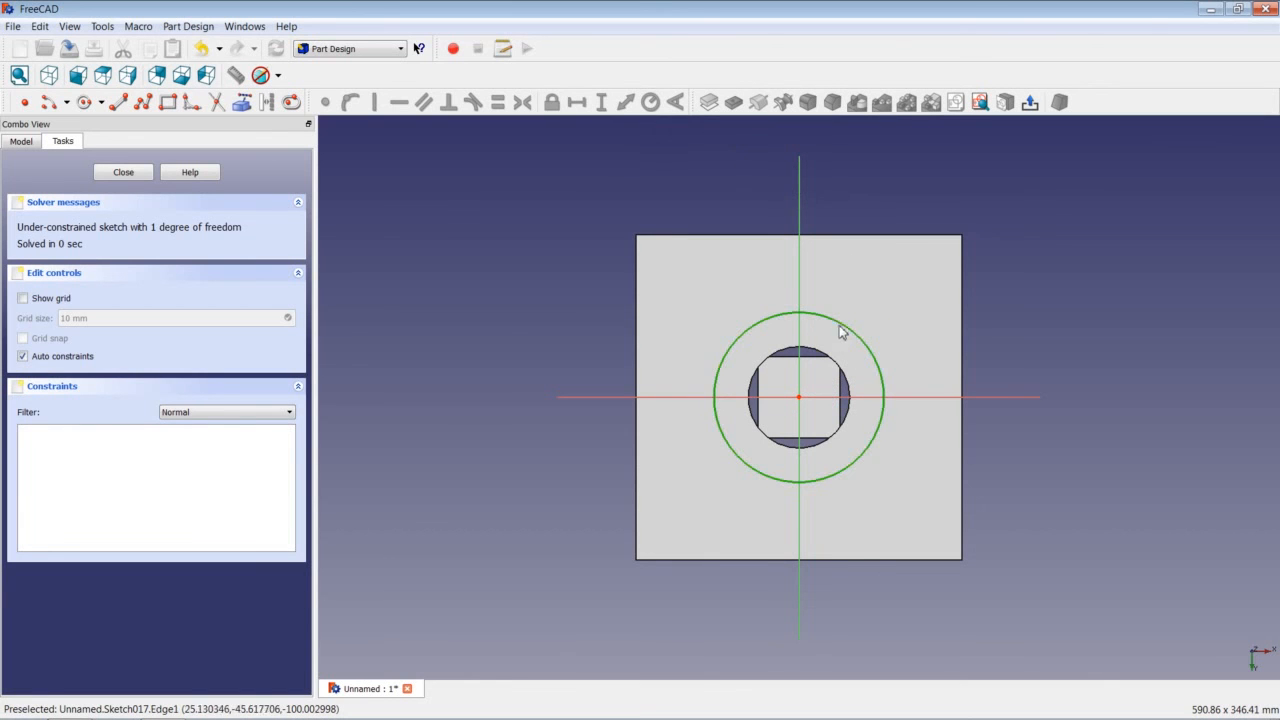
click(650, 102)
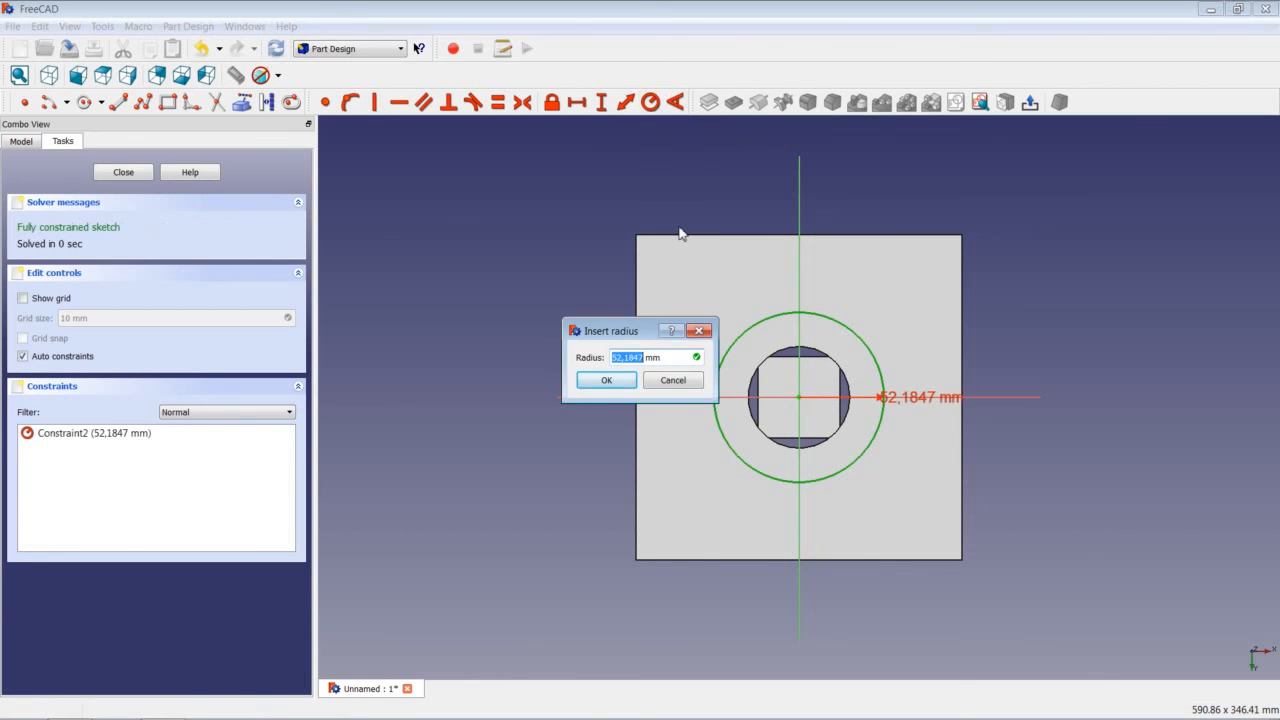
text(62,5)
key(Return)
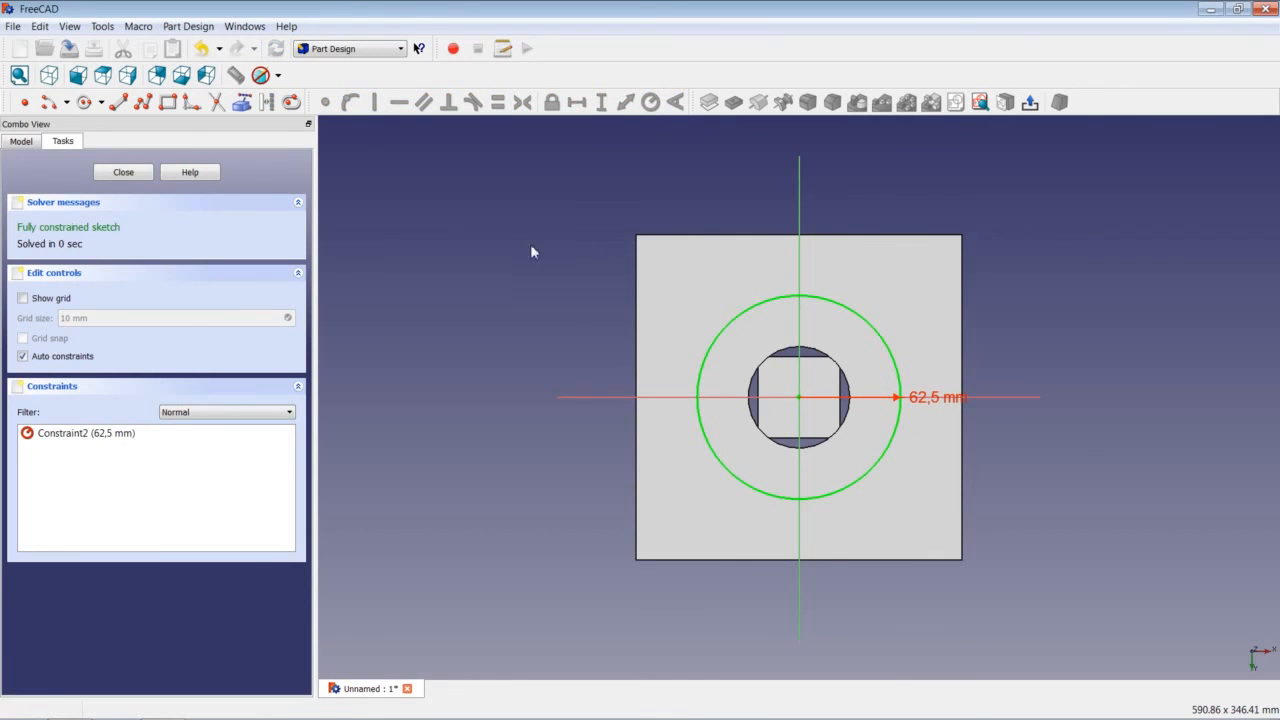
click(123, 172)
- Pocket the 62,5 mm radius circle on the bottom face to a length of 50 mm
click(733, 102)
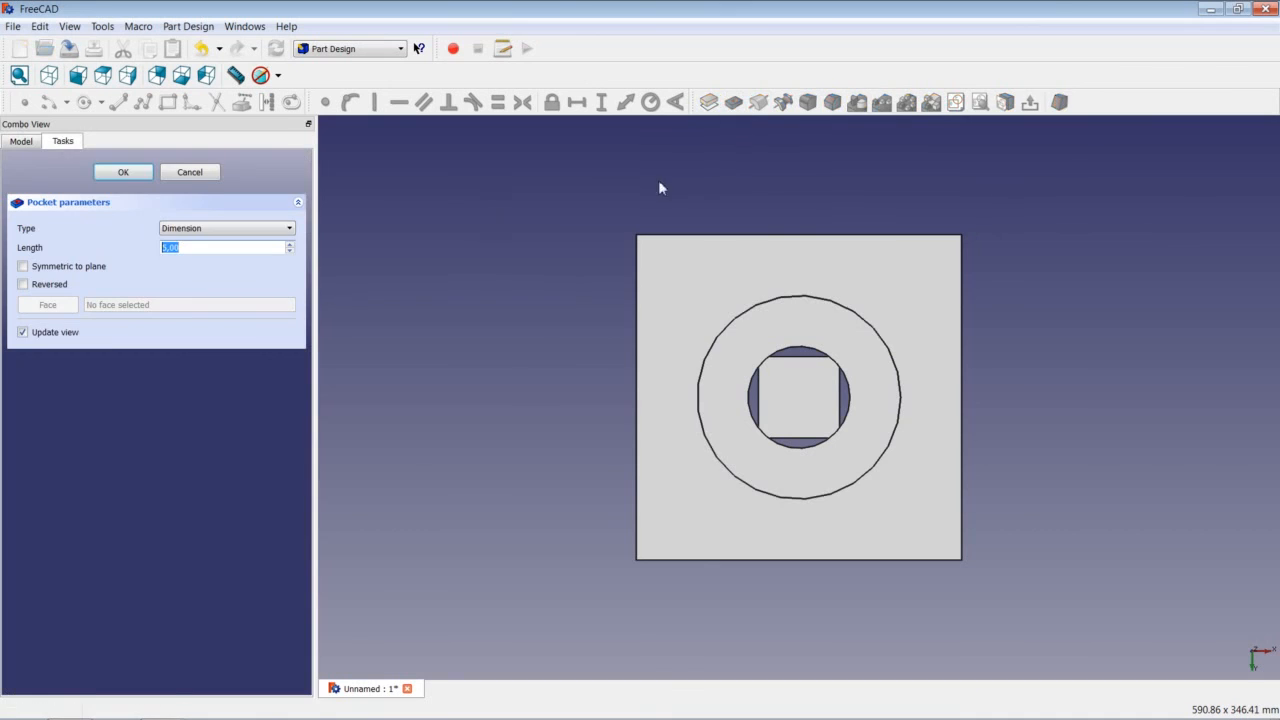
text(50)
key(Return)
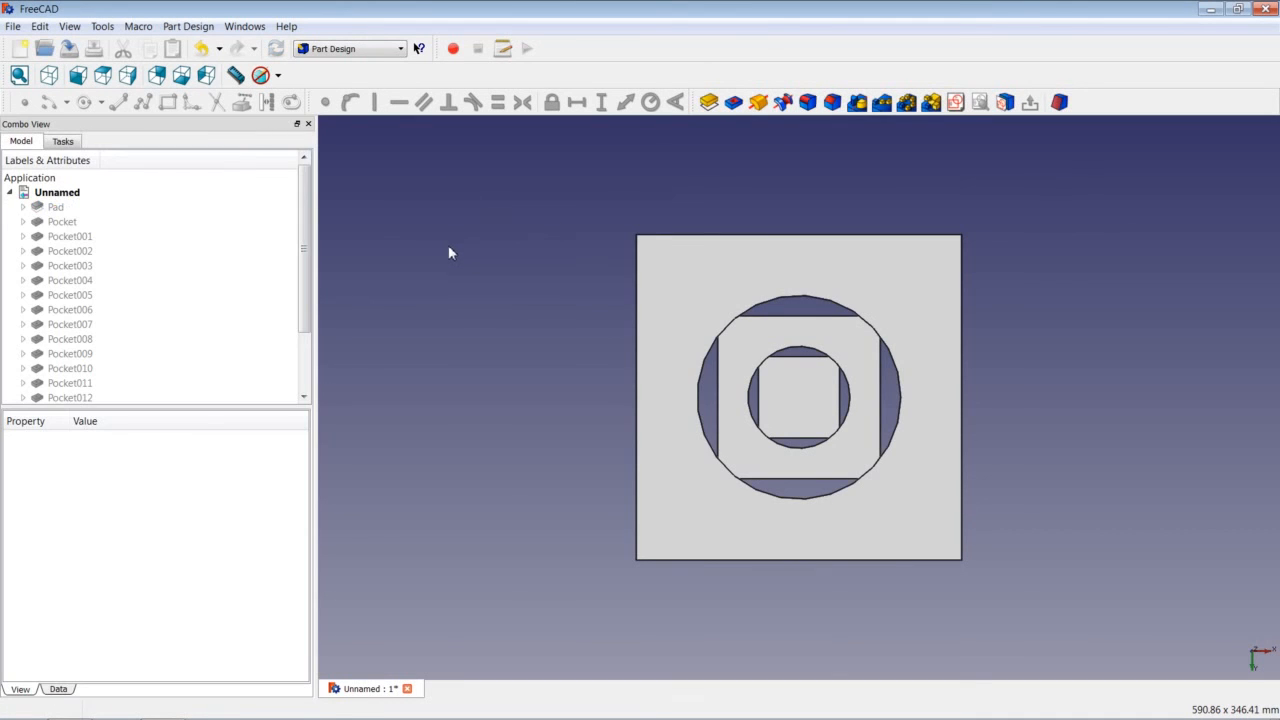
- Start a third sketch on the bottom face and draw a circle of about 88 mm radius centred on the origin
click(700, 282)
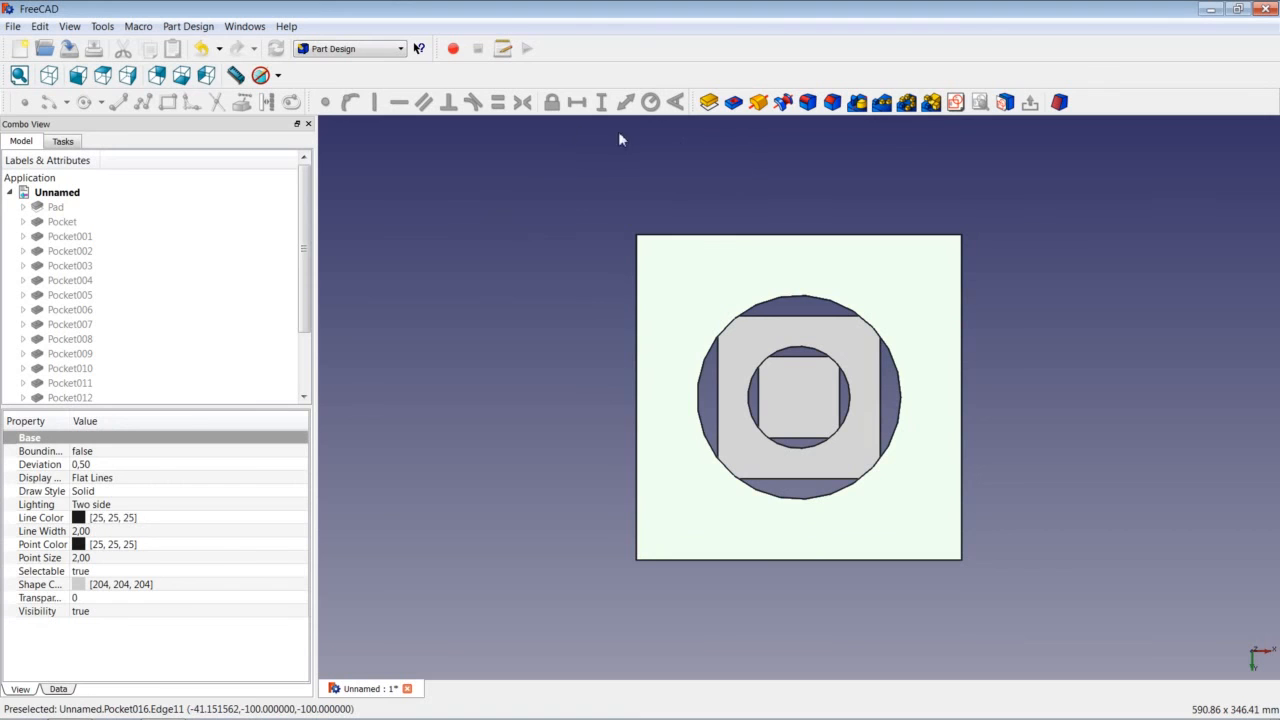
click(955, 102)
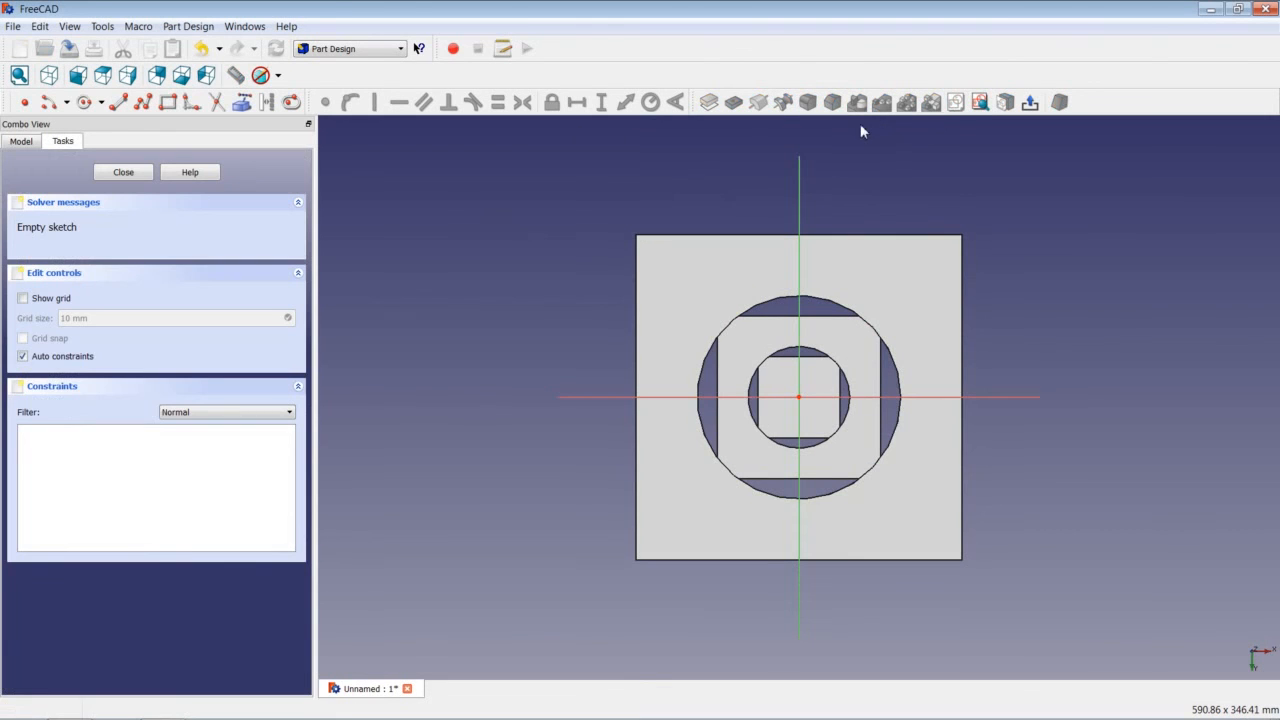
click(84, 102)
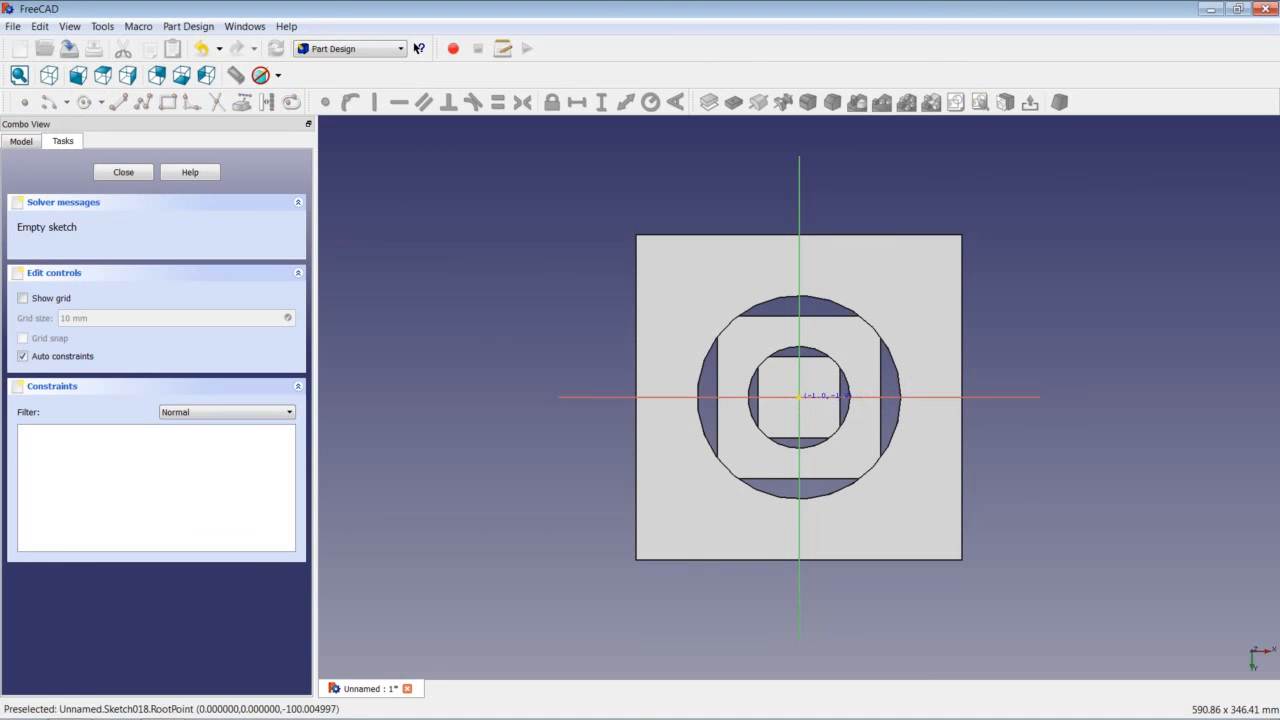
click(799, 397)
click(887, 289)
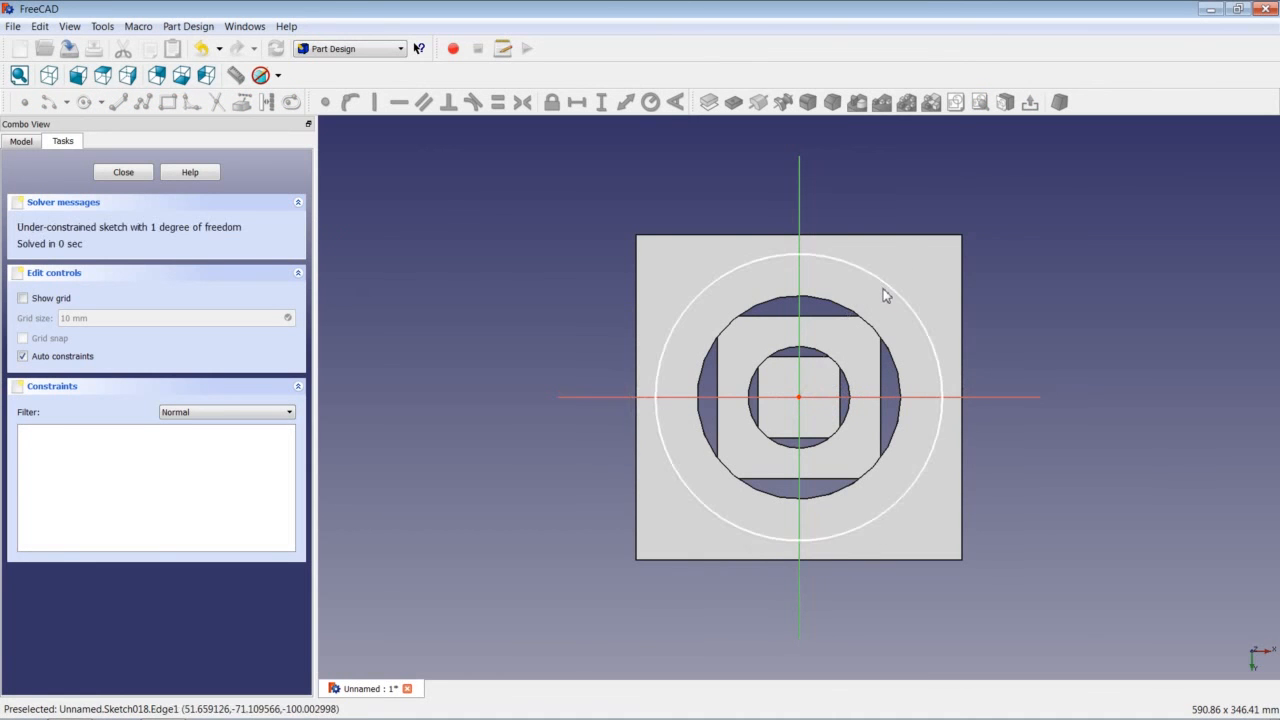
- Constrain the bottom face's third circle to a 93,75 mm radius and close the sketch
click(887, 288)
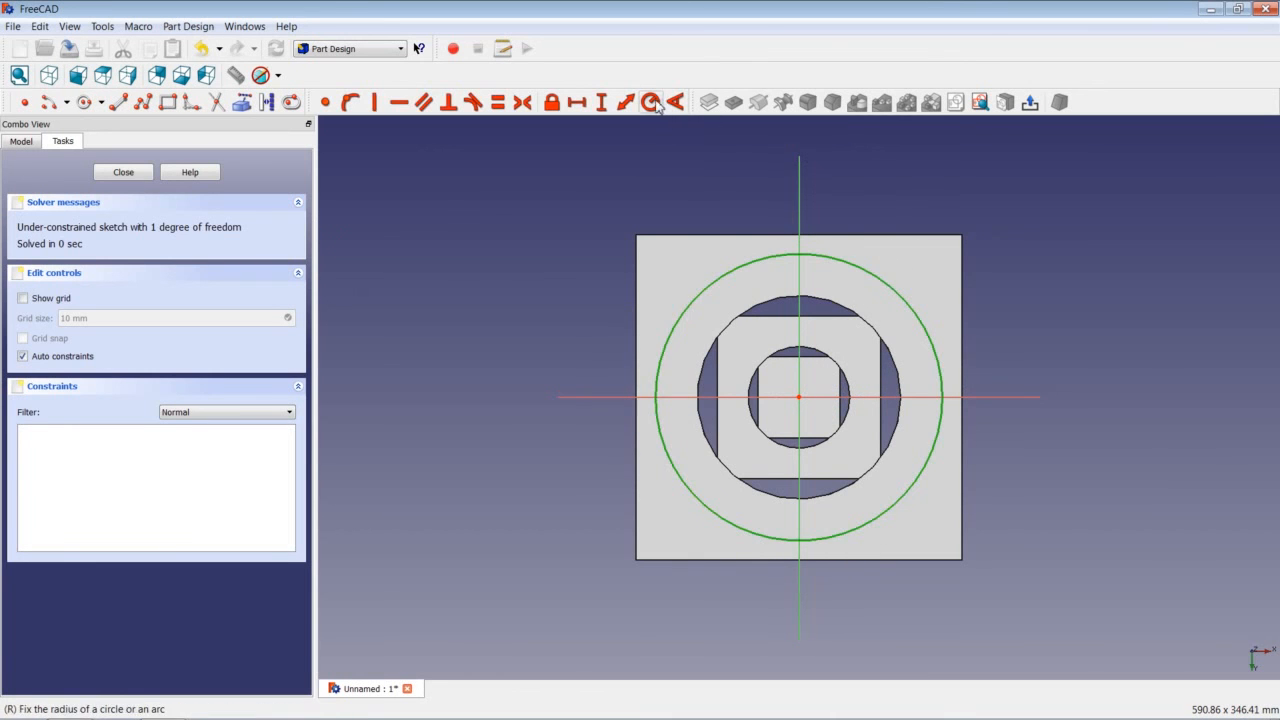
click(650, 102)
text(9)
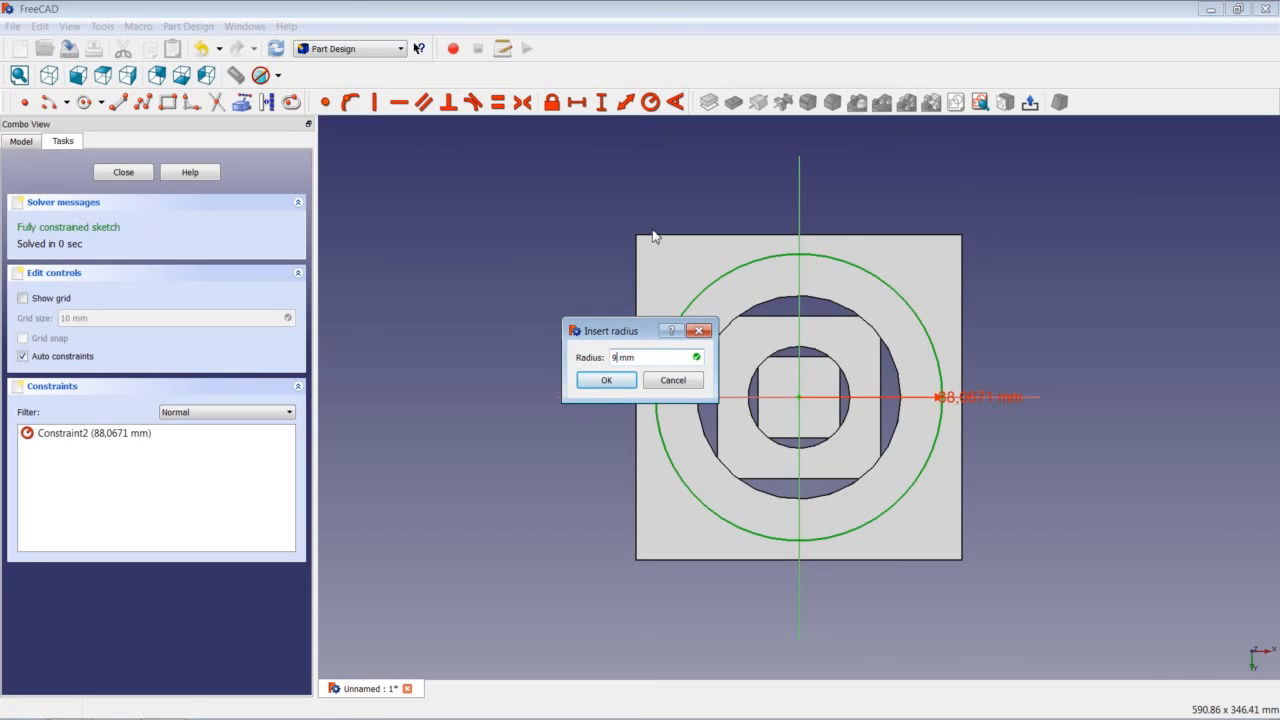
text(3,75)
key(Return)
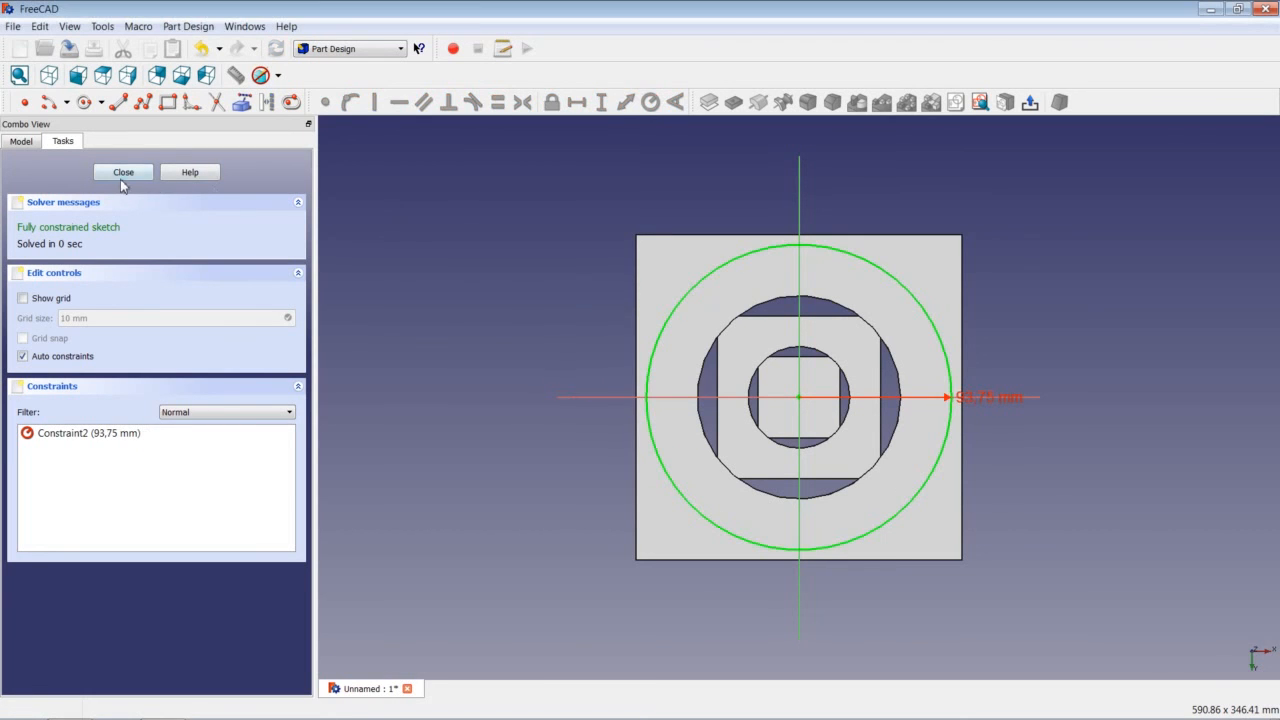
click(124, 175)
- Pocket the 93,75 mm radius circle on the bottom face to a length of 25 mm
click(733, 102)
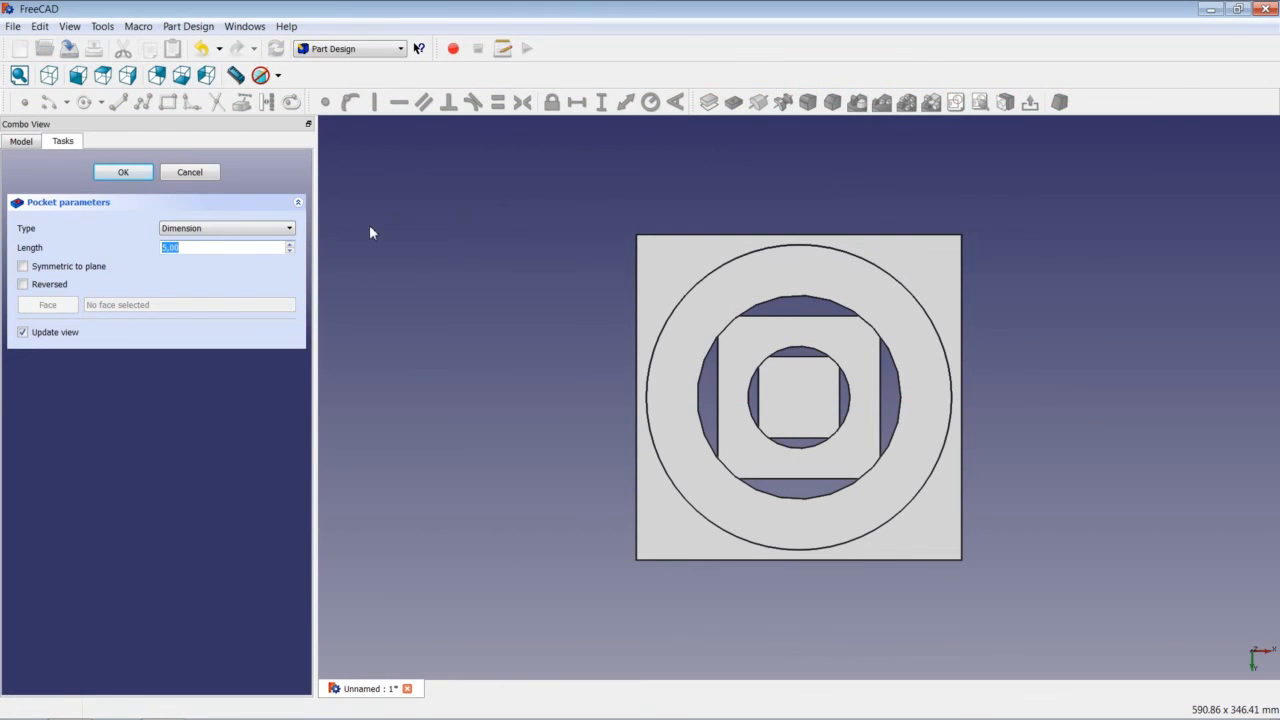
text(25)
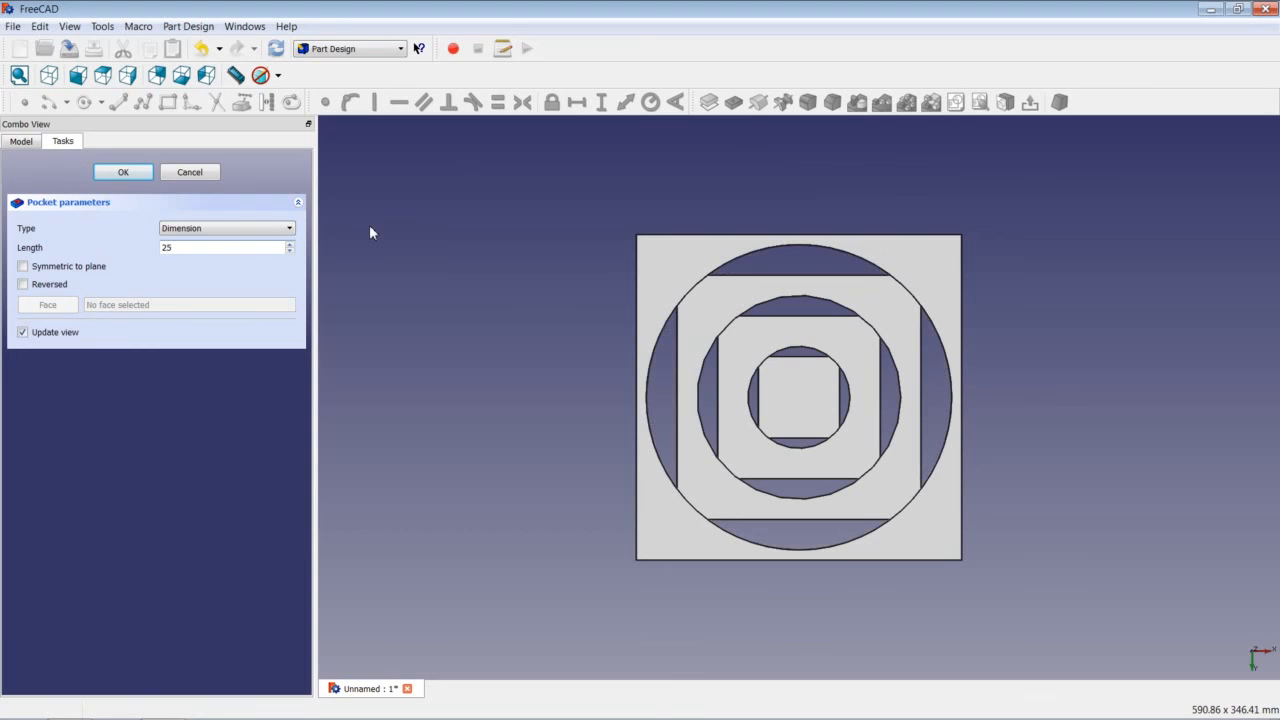
key(Return)
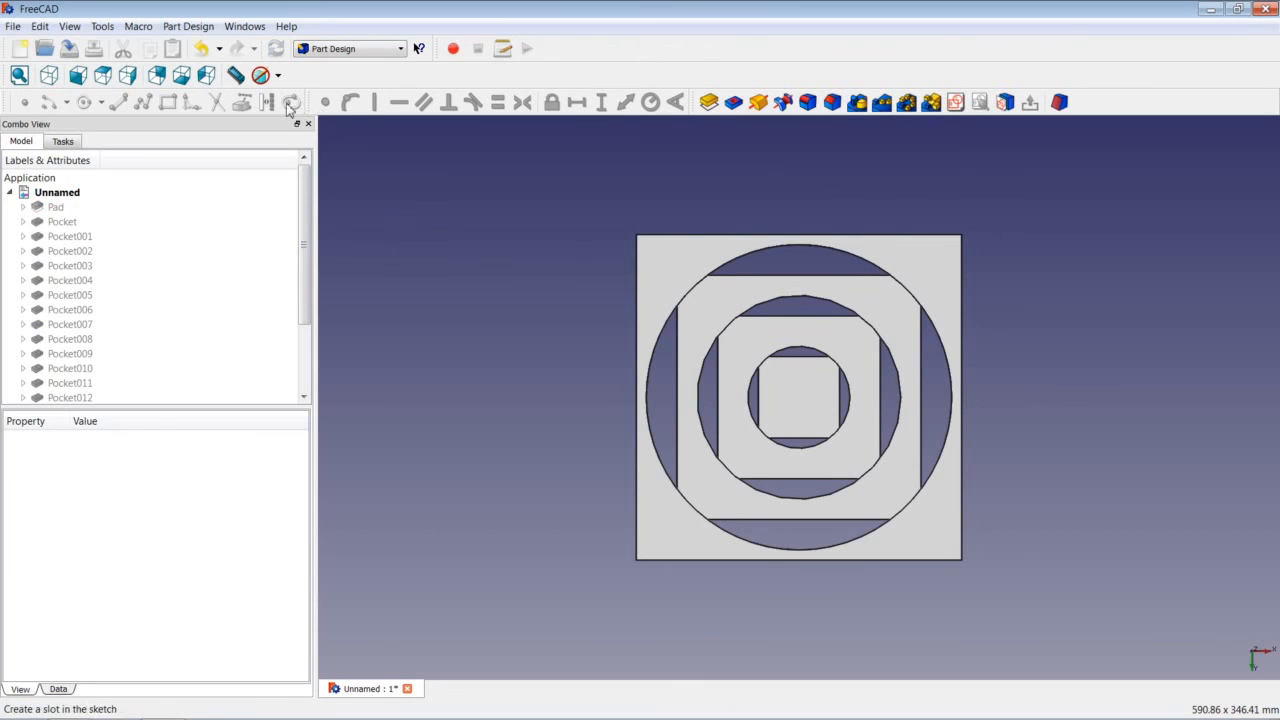
- Display the whole Turner's cube in axonometric view, fitted to the 3D view, to examine its pockets
click(52, 80)
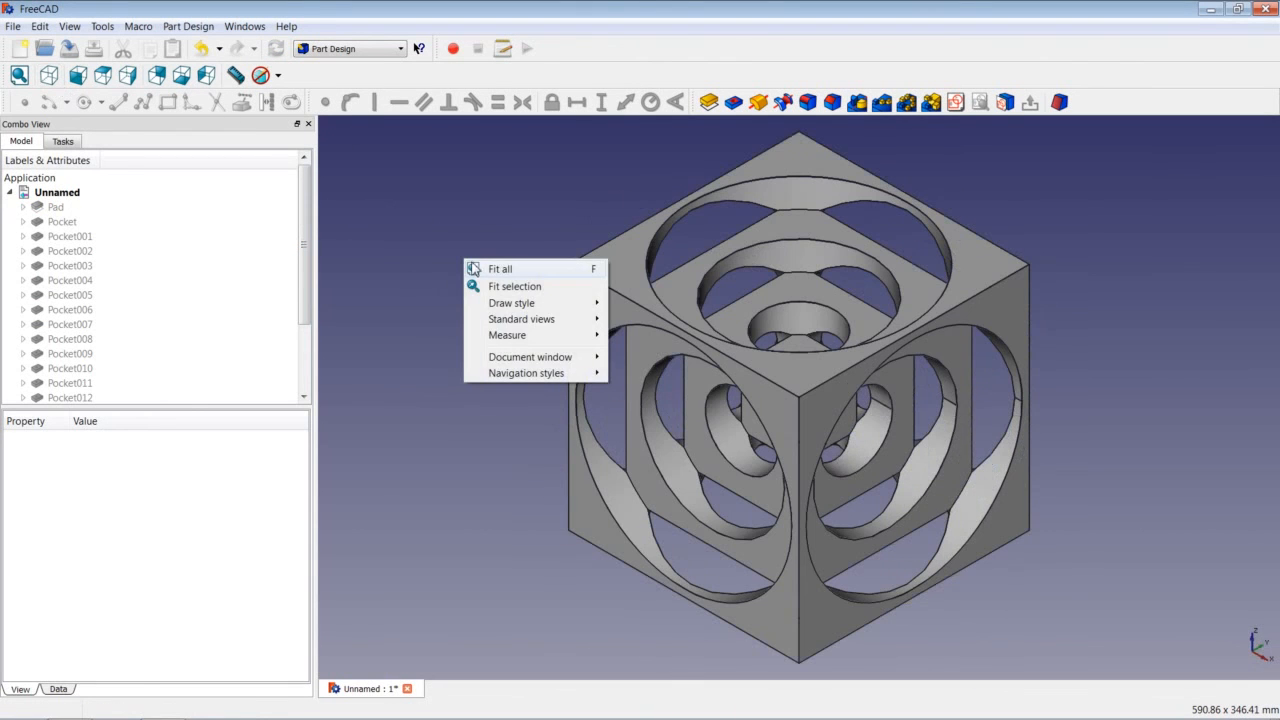
right_click(466, 265)
click(499, 269)
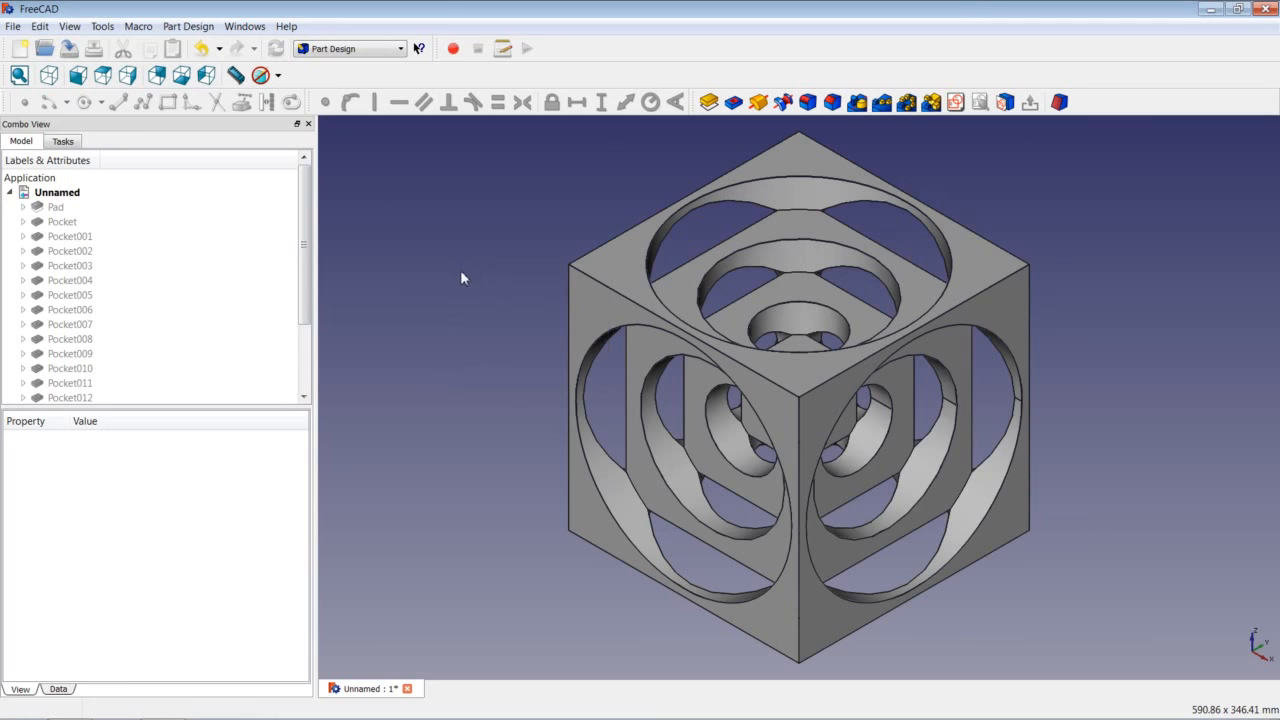